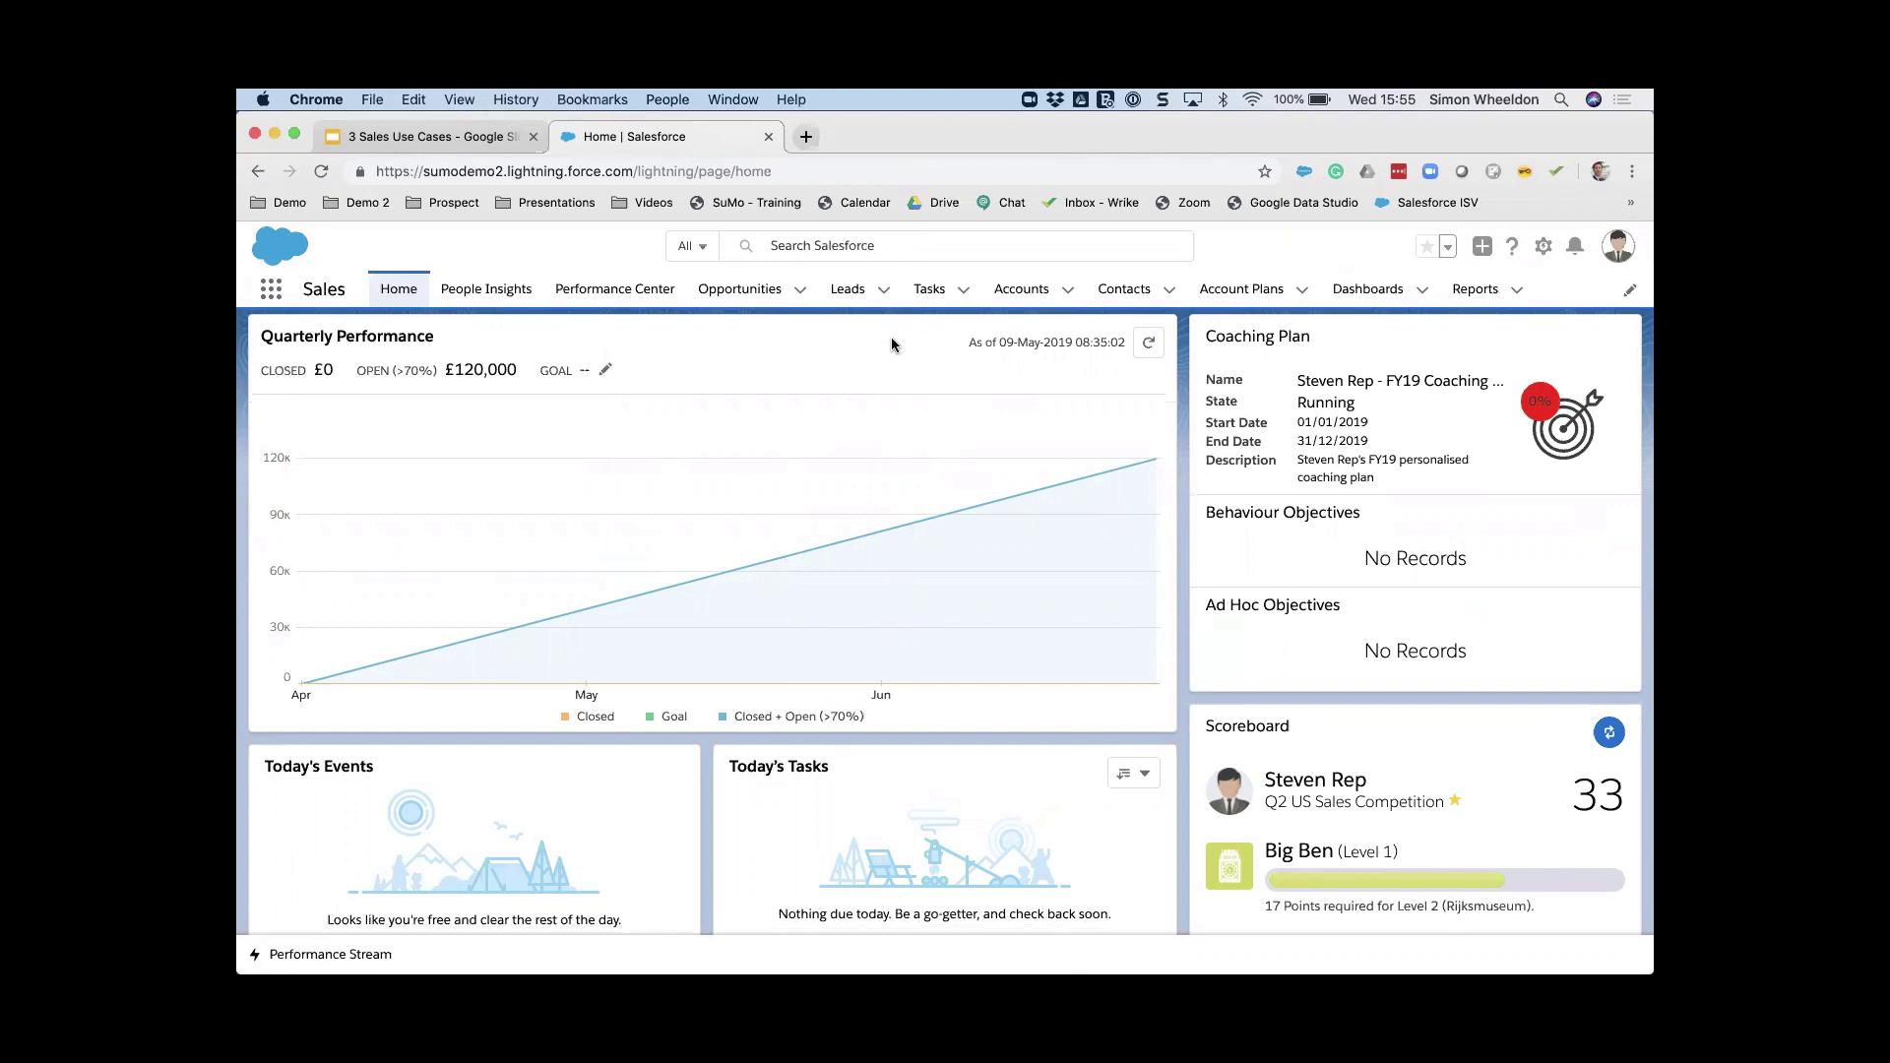
Step: Open the Stark - Project Nero 05 opportunity and review its behaviour nudges and rewards
{"action": "scroll", "coordinate": [892, 344], "scroll_direction": "down", "scroll_amount": 5}
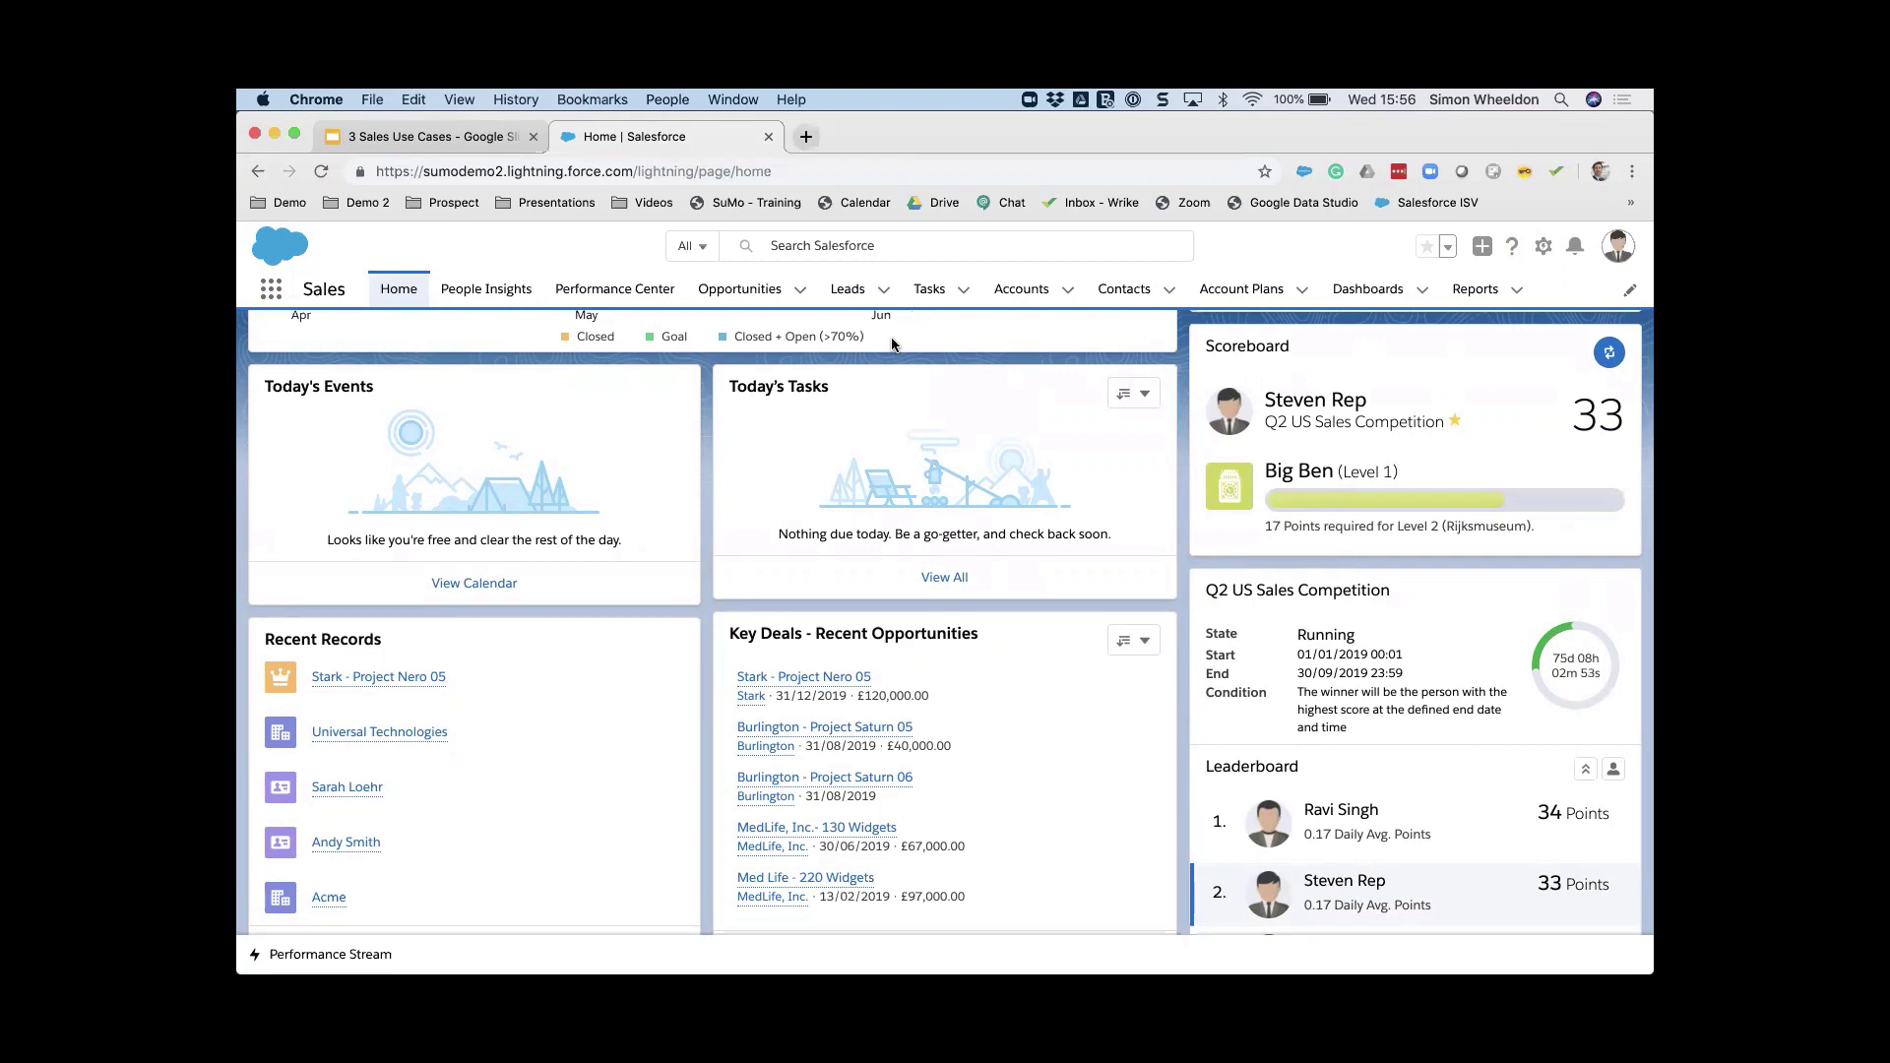
{"action": "scroll", "coordinate": [894, 342], "scroll_direction": "up", "scroll_amount": 2}
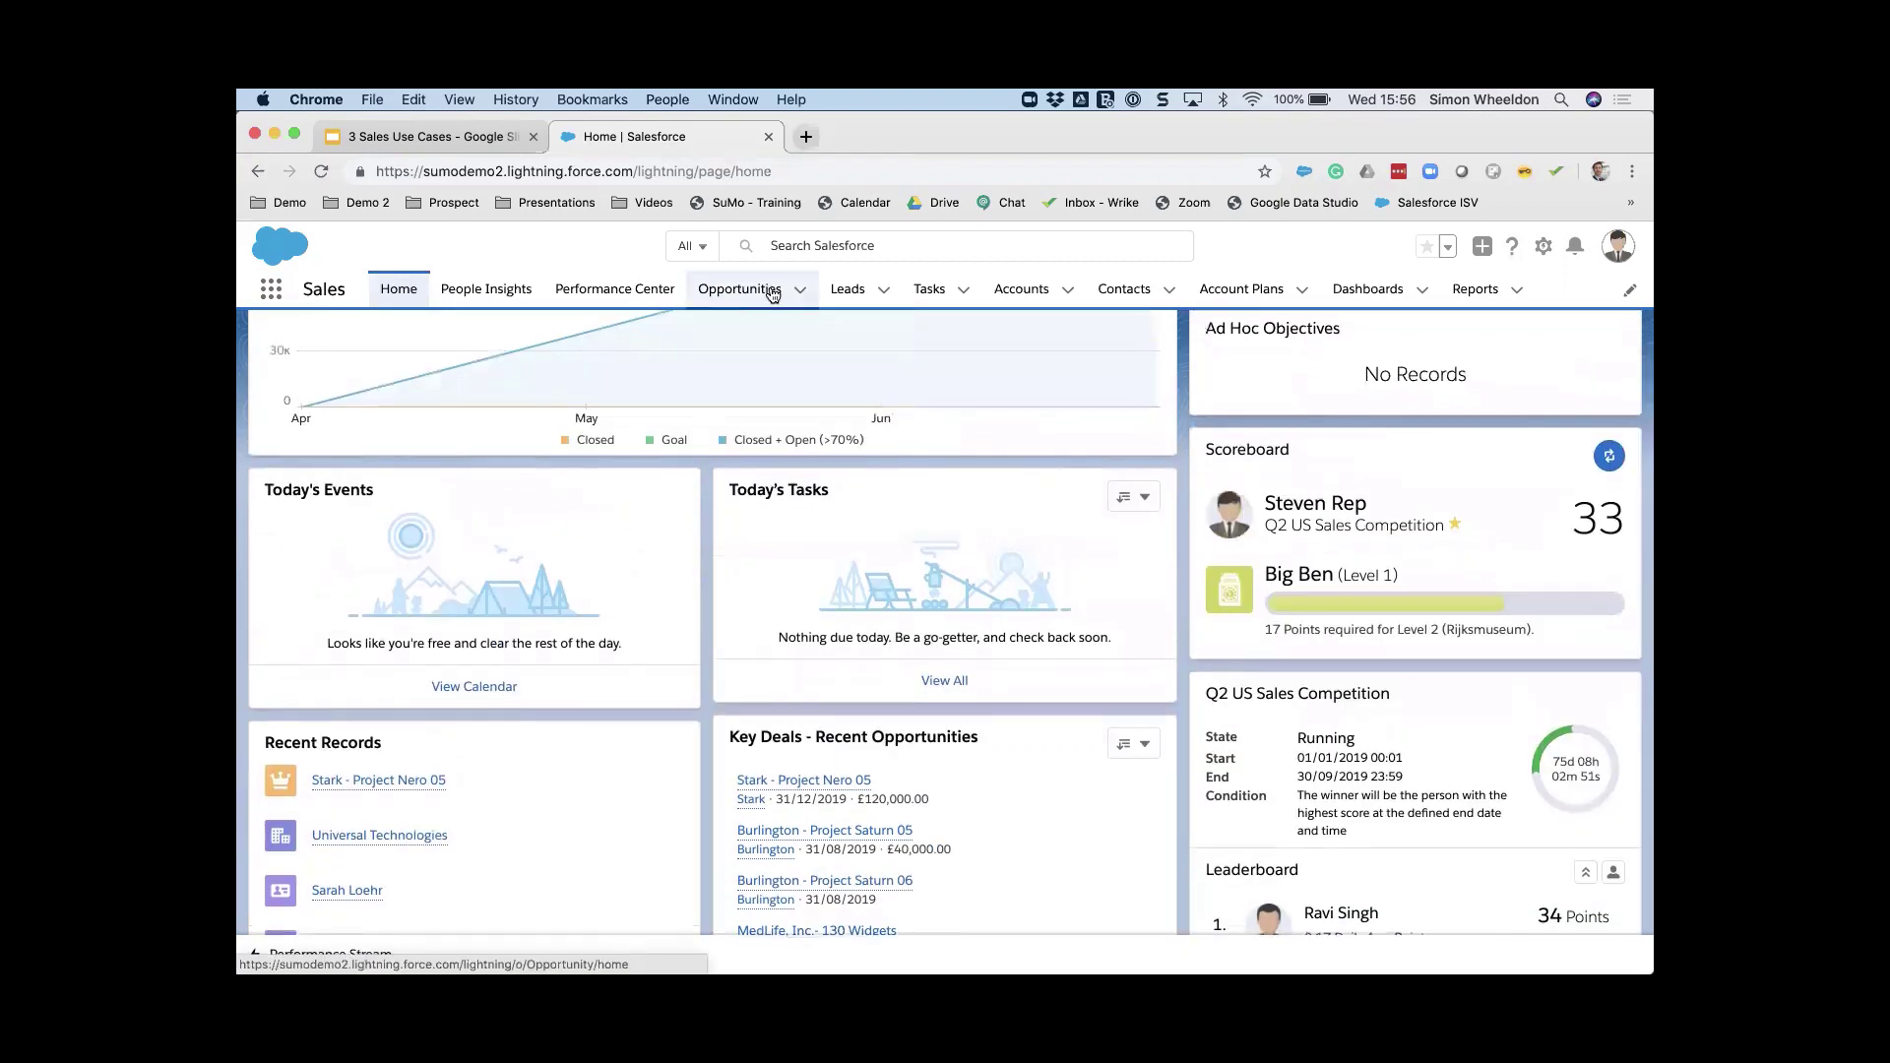
{"action": "left_click", "coordinate": [772, 293]}
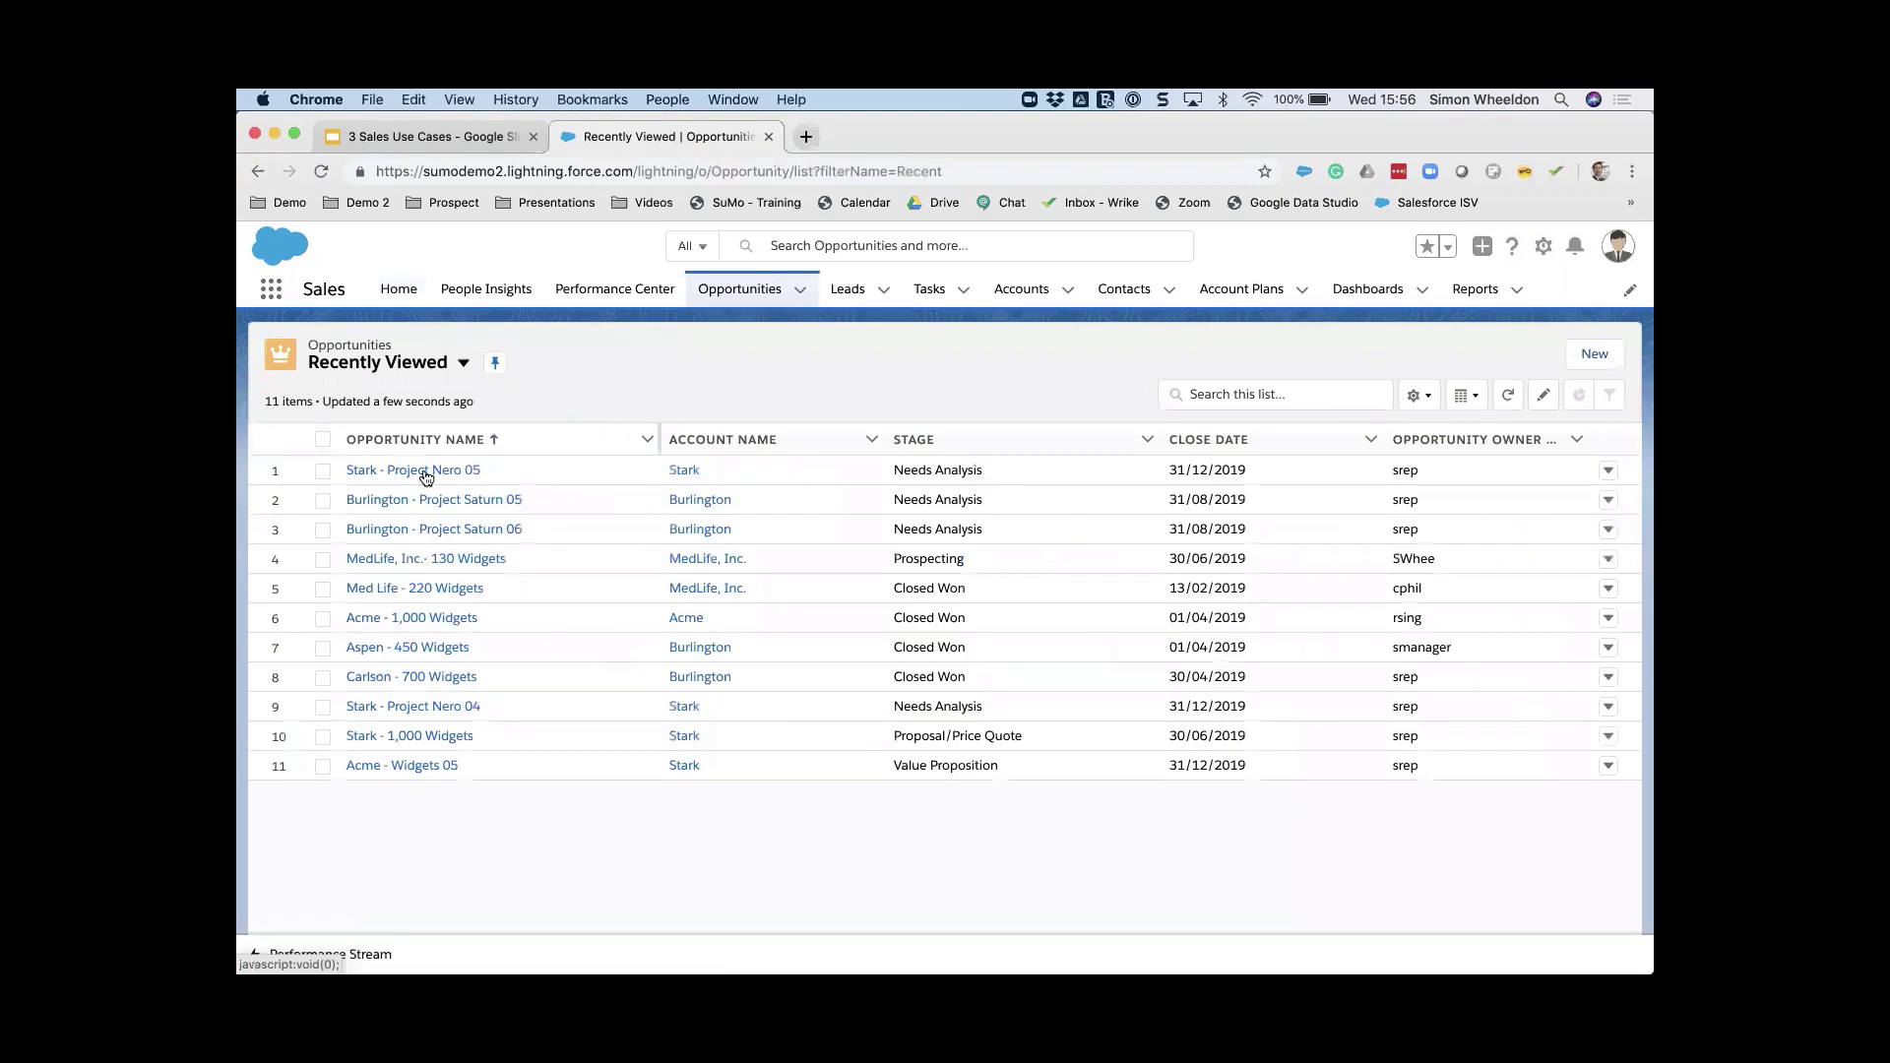
{"action": "left_click", "coordinate": [425, 473]}
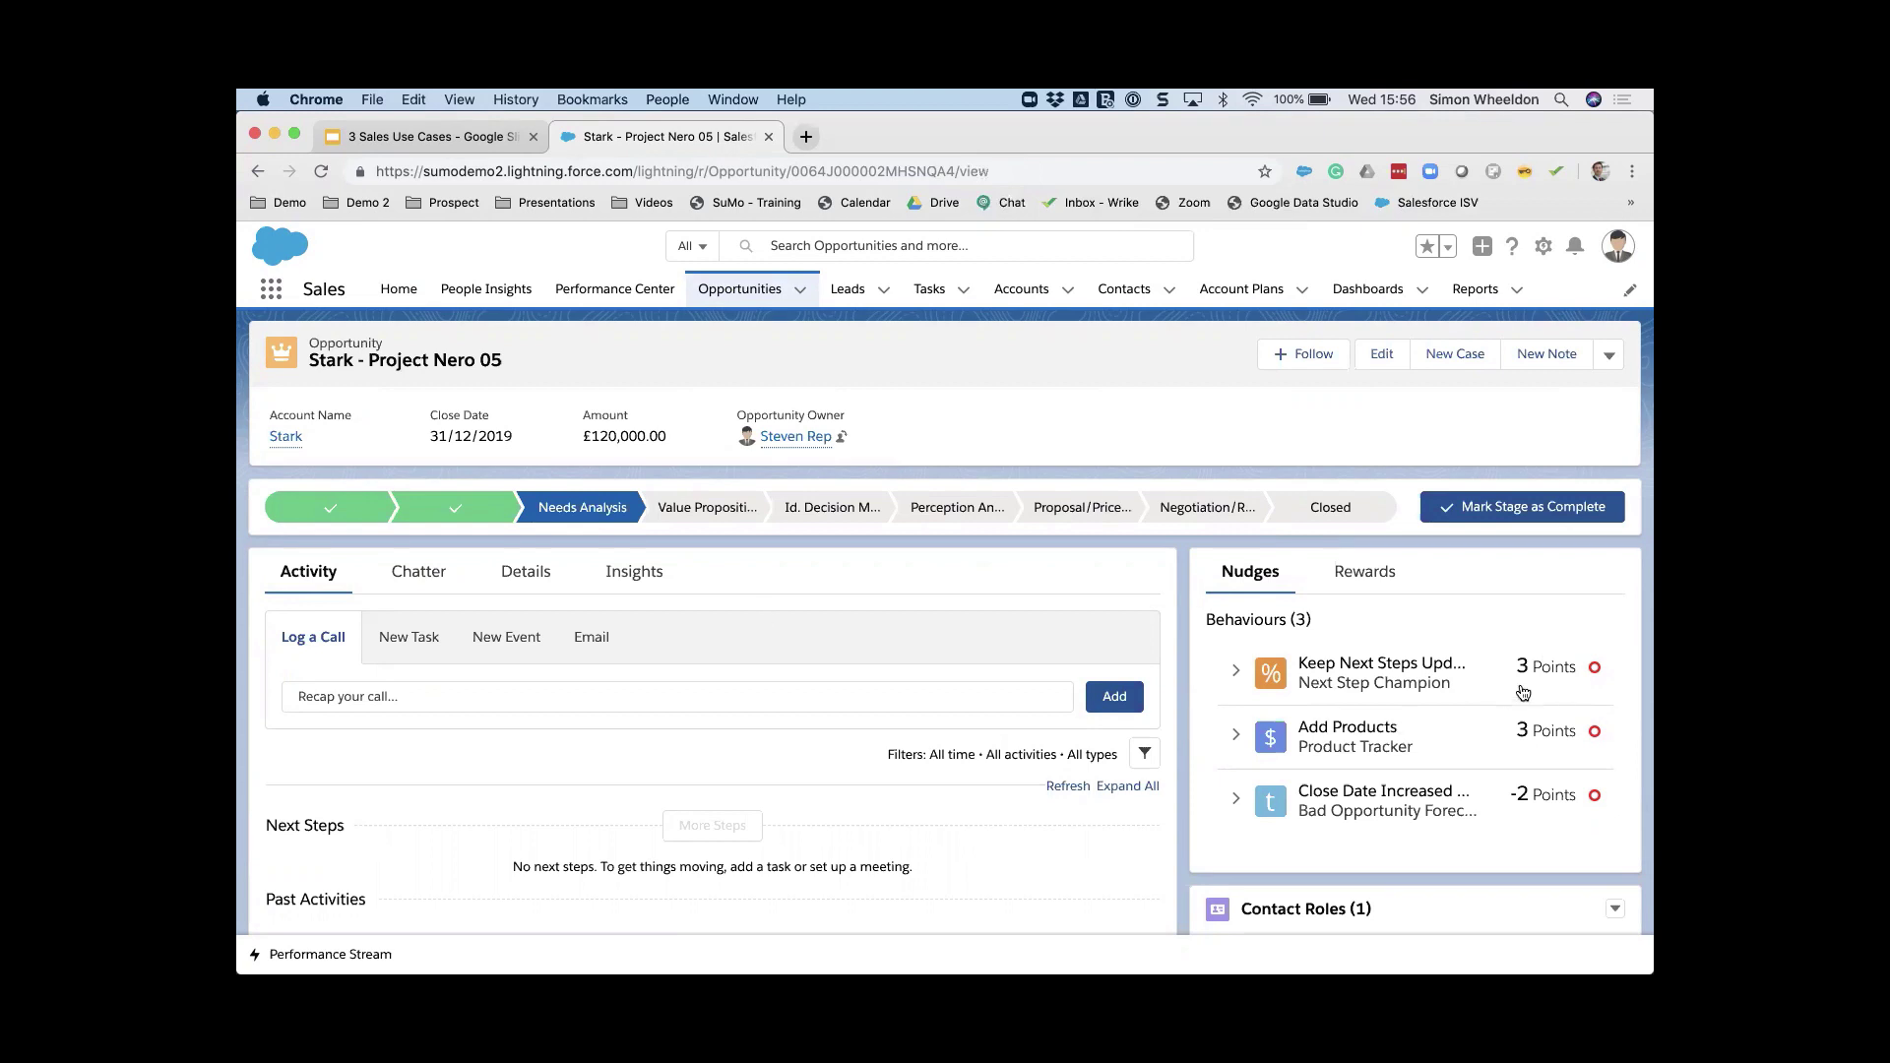
{"action": "mouse_move", "coordinate": [1595, 673]}
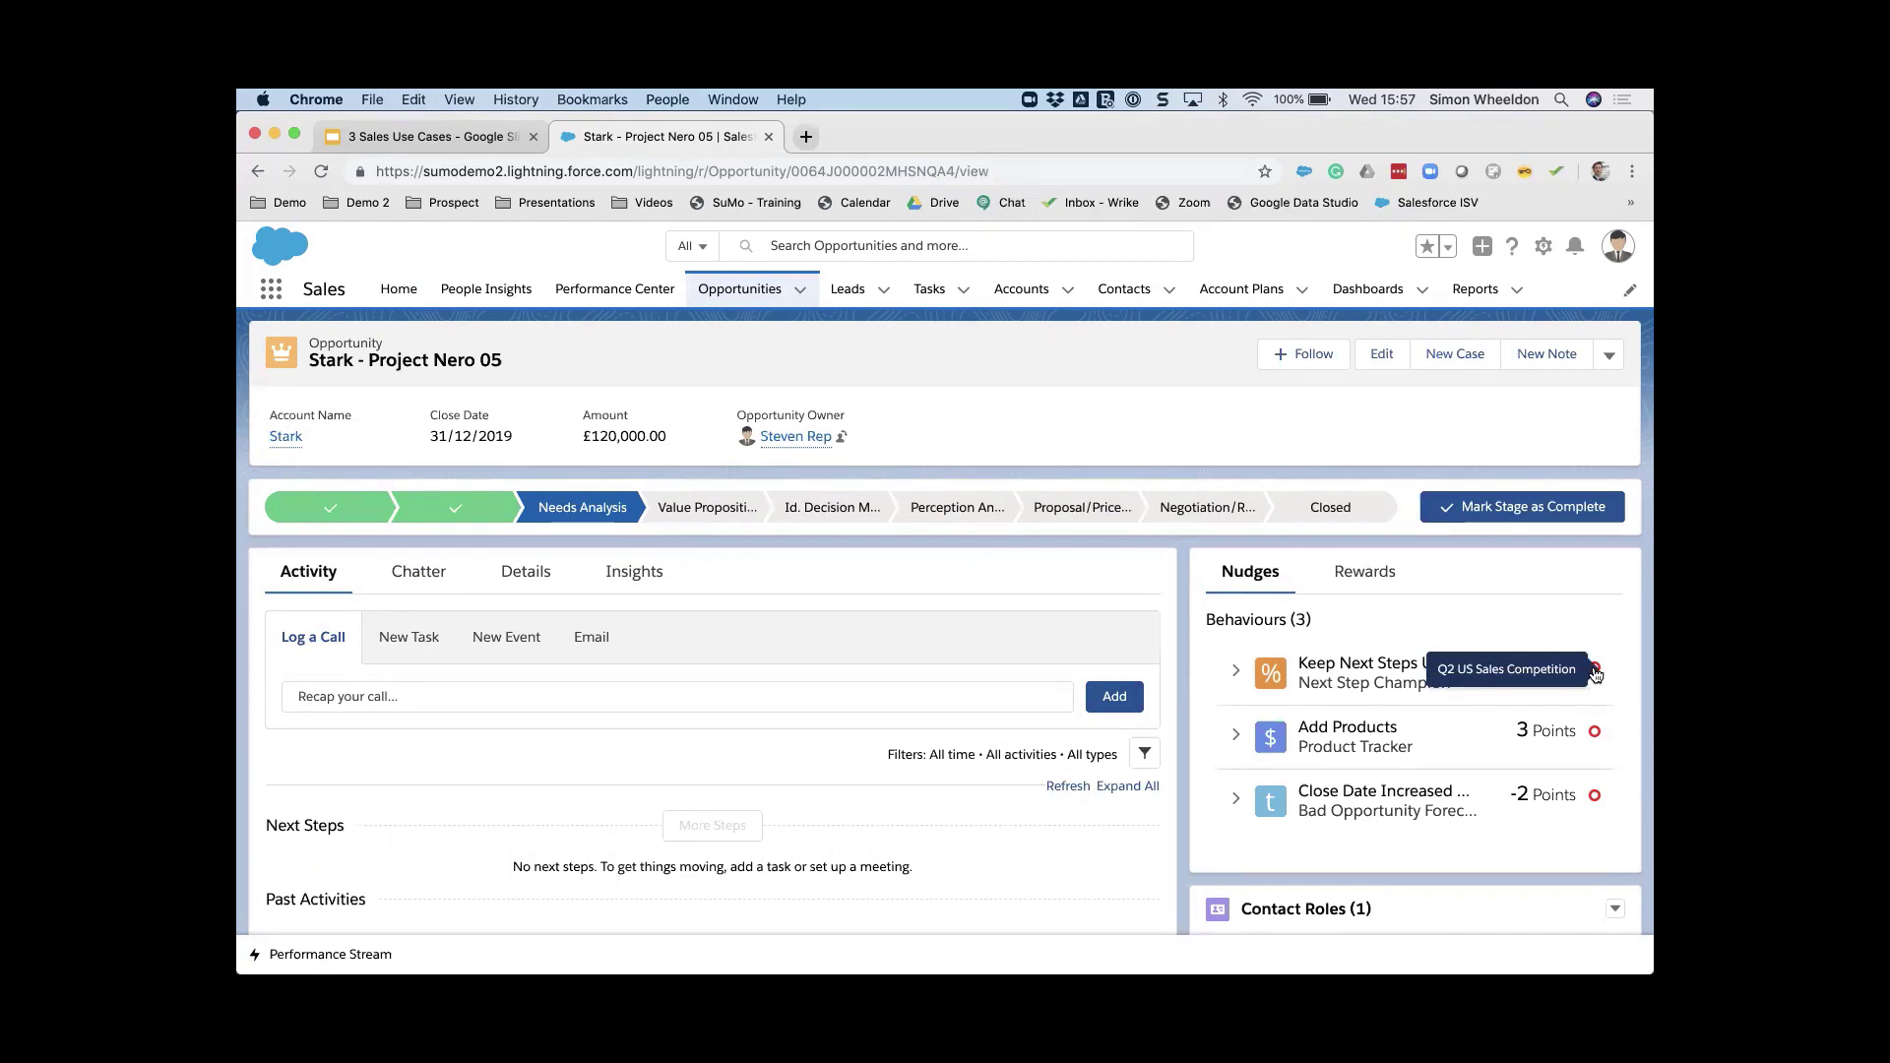
{"action": "left_click", "coordinate": [1376, 585]}
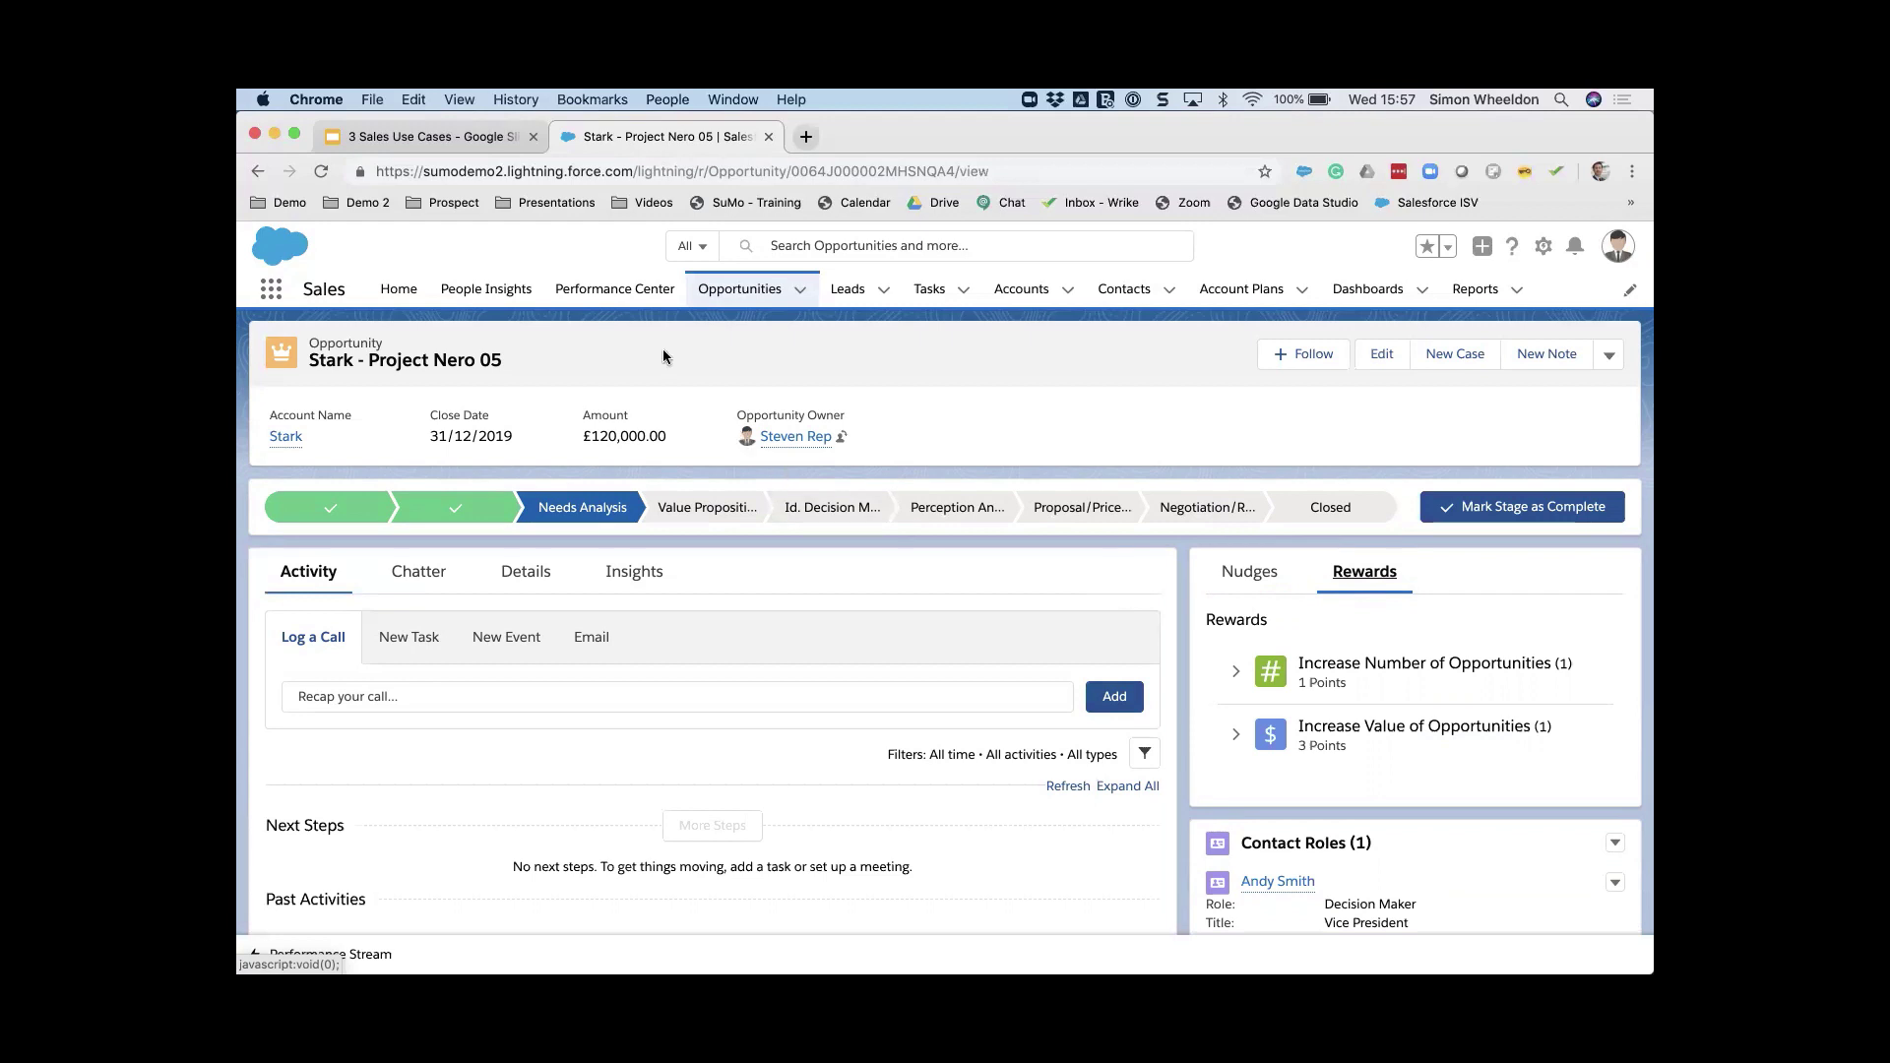
Step: Open the Performance Center and review the scoreboard, competition leaderboard, behaviours list and trophy cabinet
{"action": "left_click", "coordinate": [610, 293]}
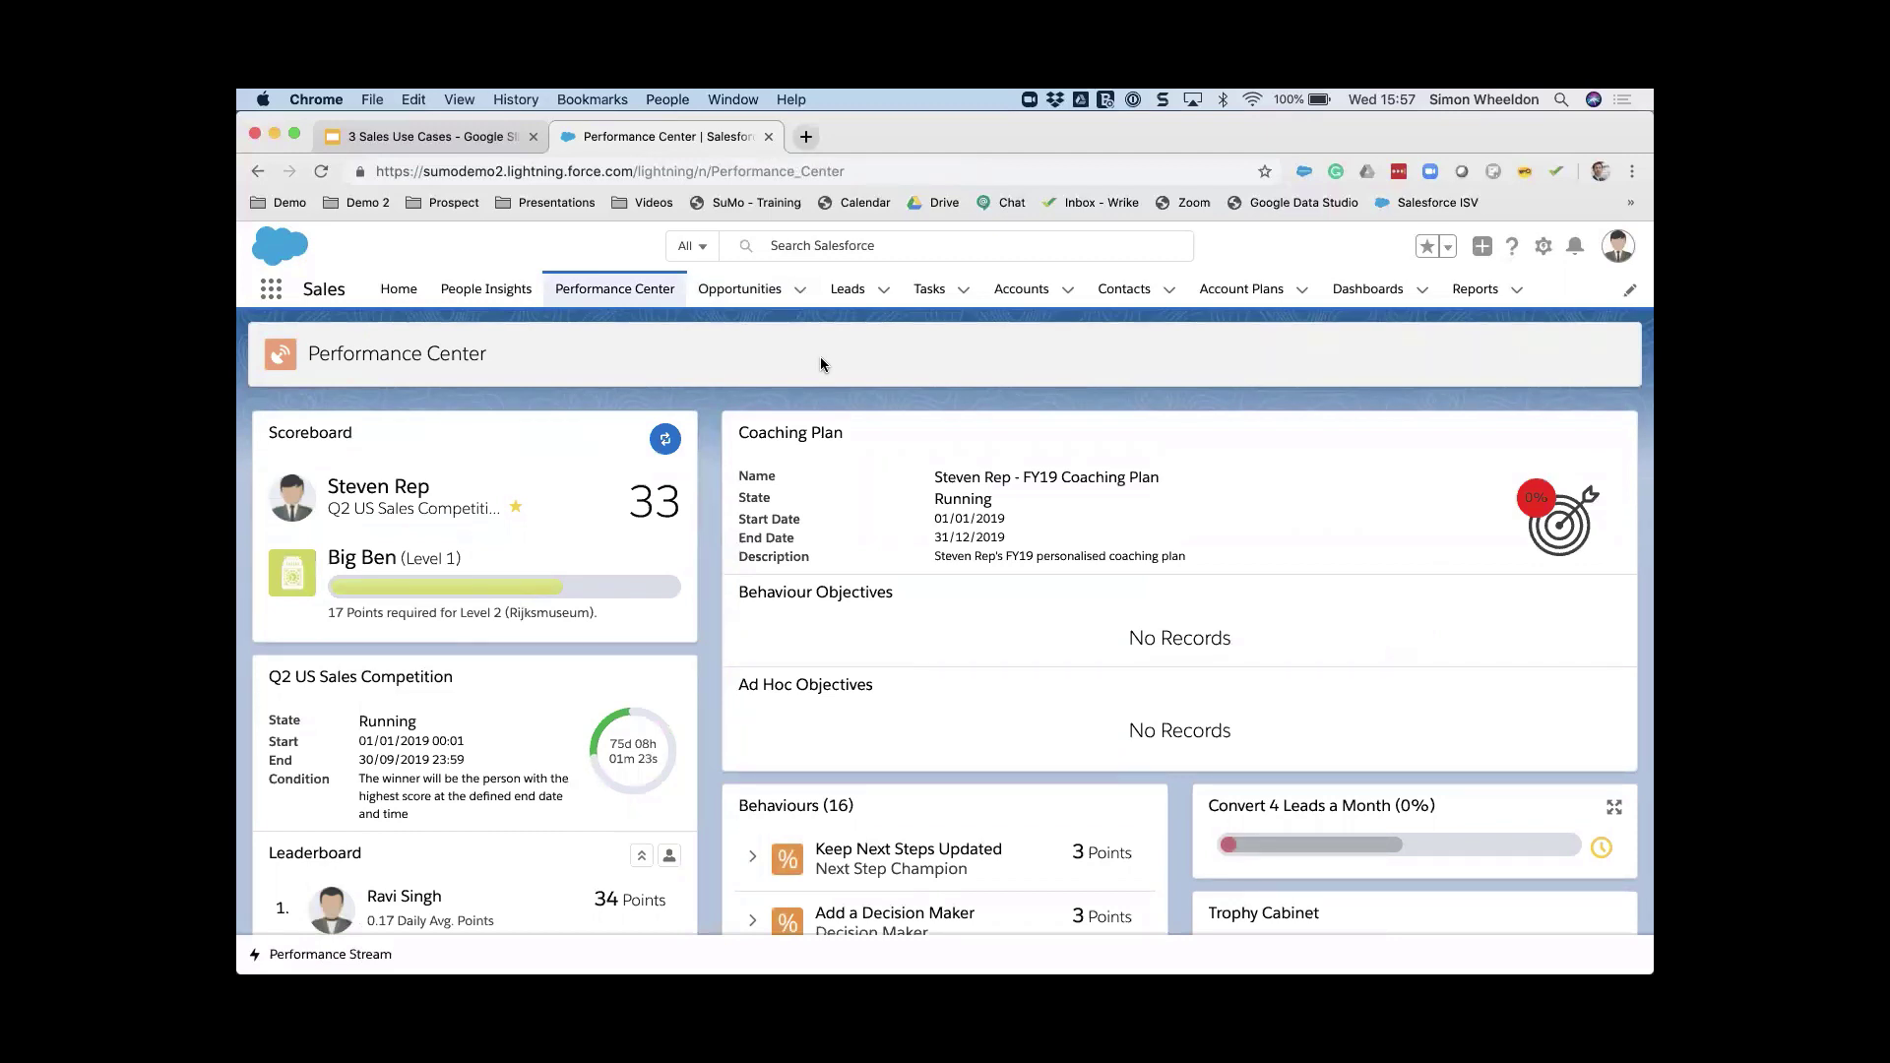
{"action": "scroll", "coordinate": [821, 364], "scroll_direction": "down", "scroll_amount": 5}
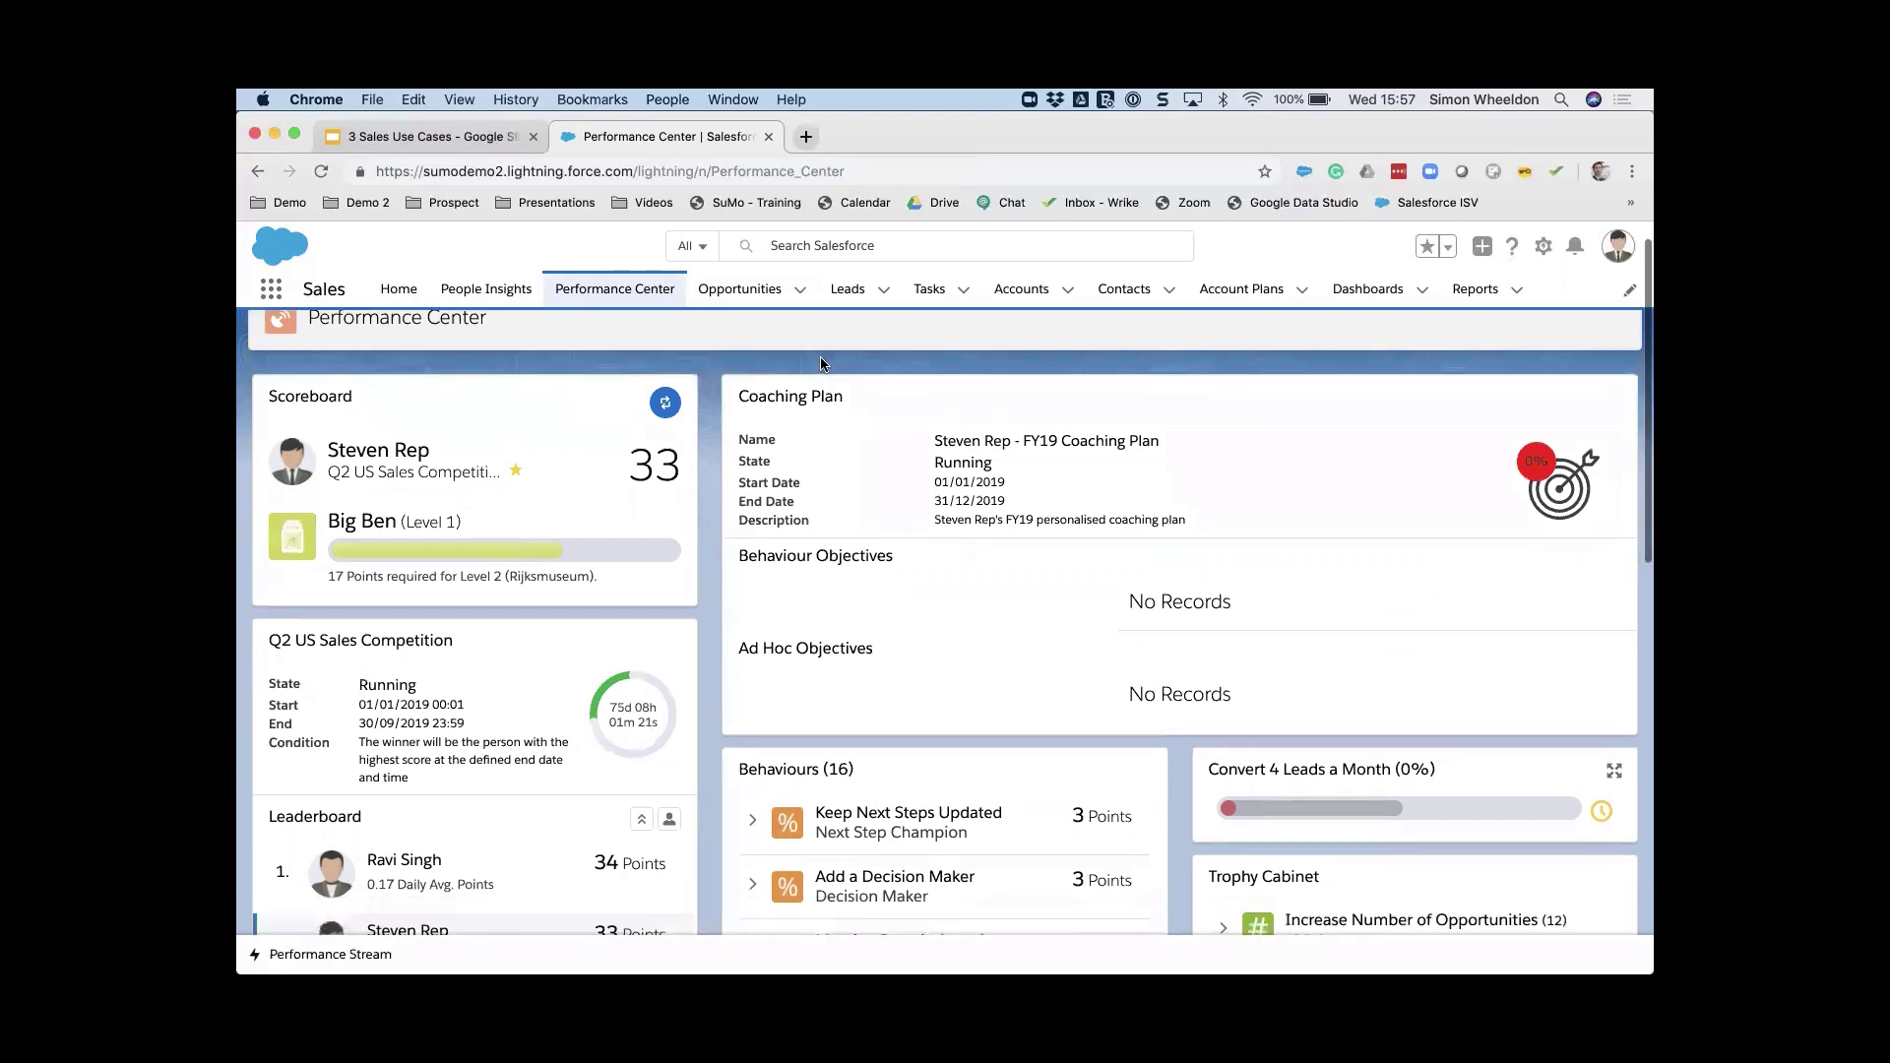
{"action": "scroll", "coordinate": [821, 364], "scroll_direction": "up", "scroll_amount": 3}
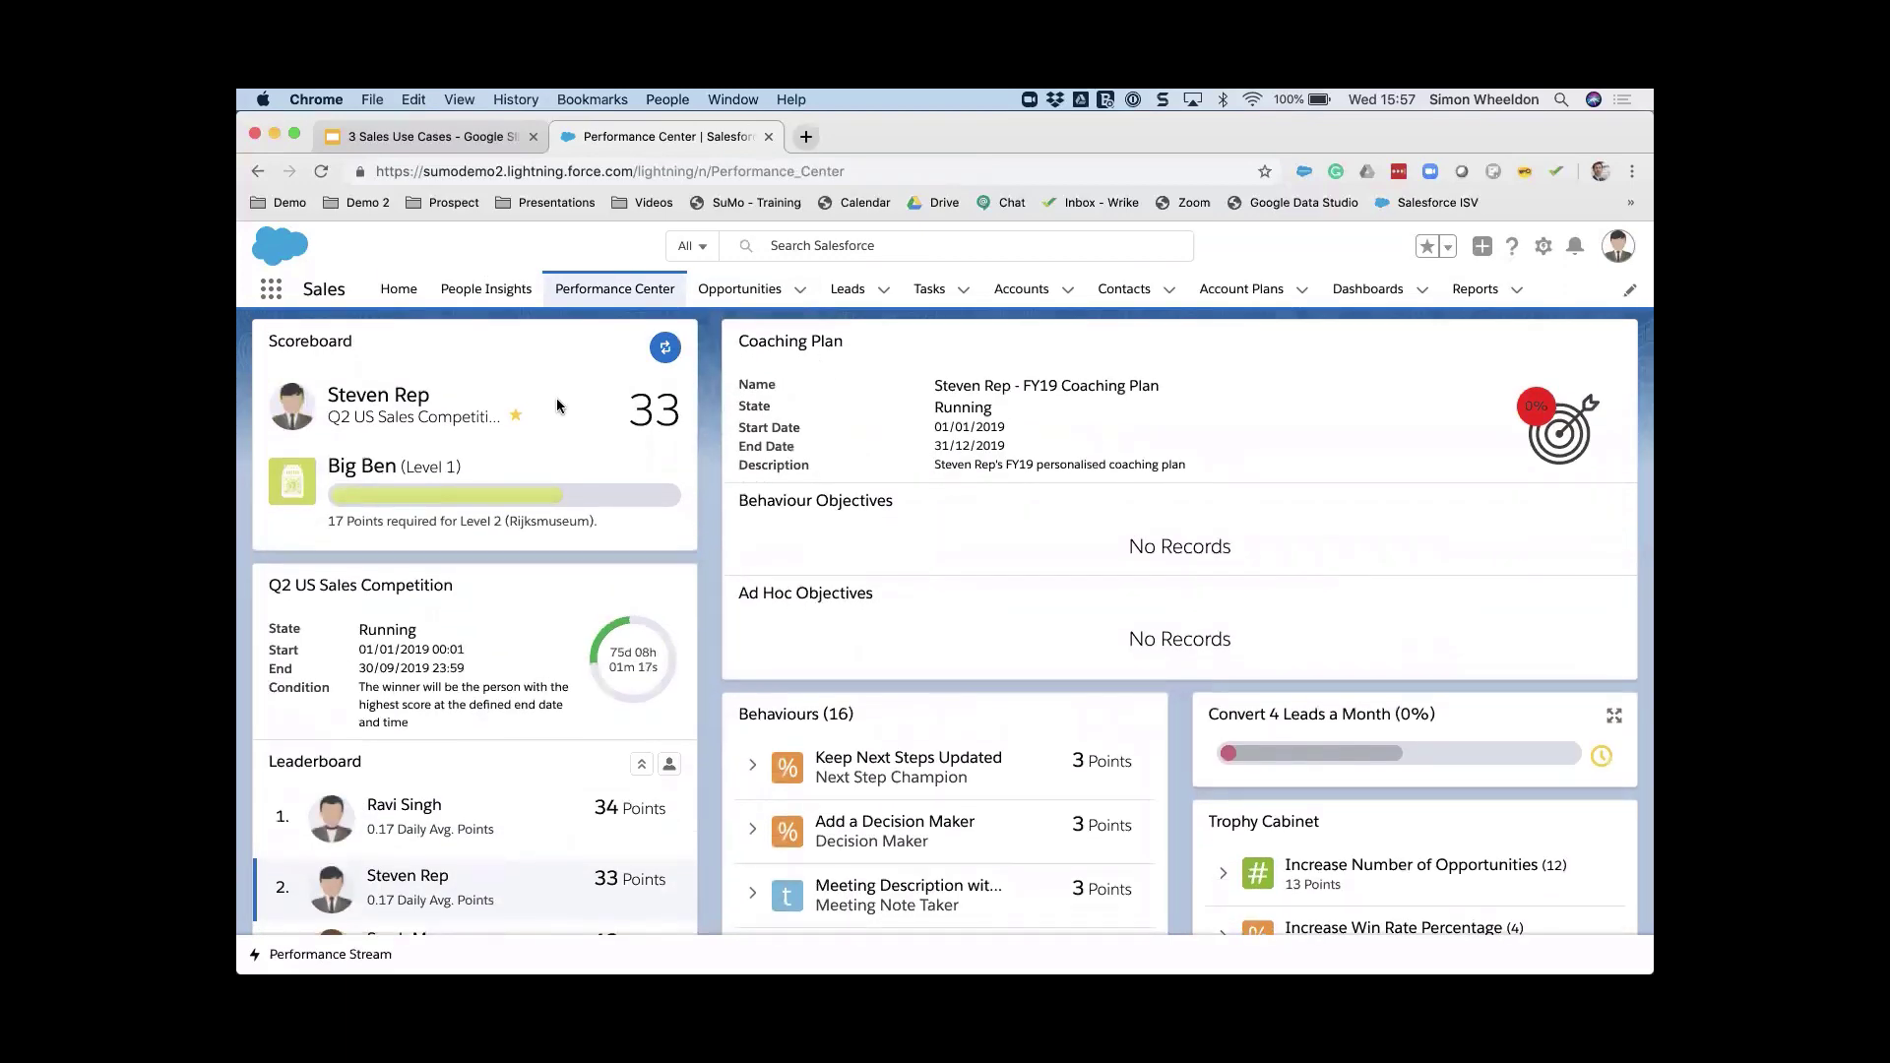
{"action": "scroll", "coordinate": [557, 400], "scroll_direction": "down", "scroll_amount": 3}
{"action": "scroll", "coordinate": [558, 398], "scroll_direction": "down", "scroll_amount": 5}
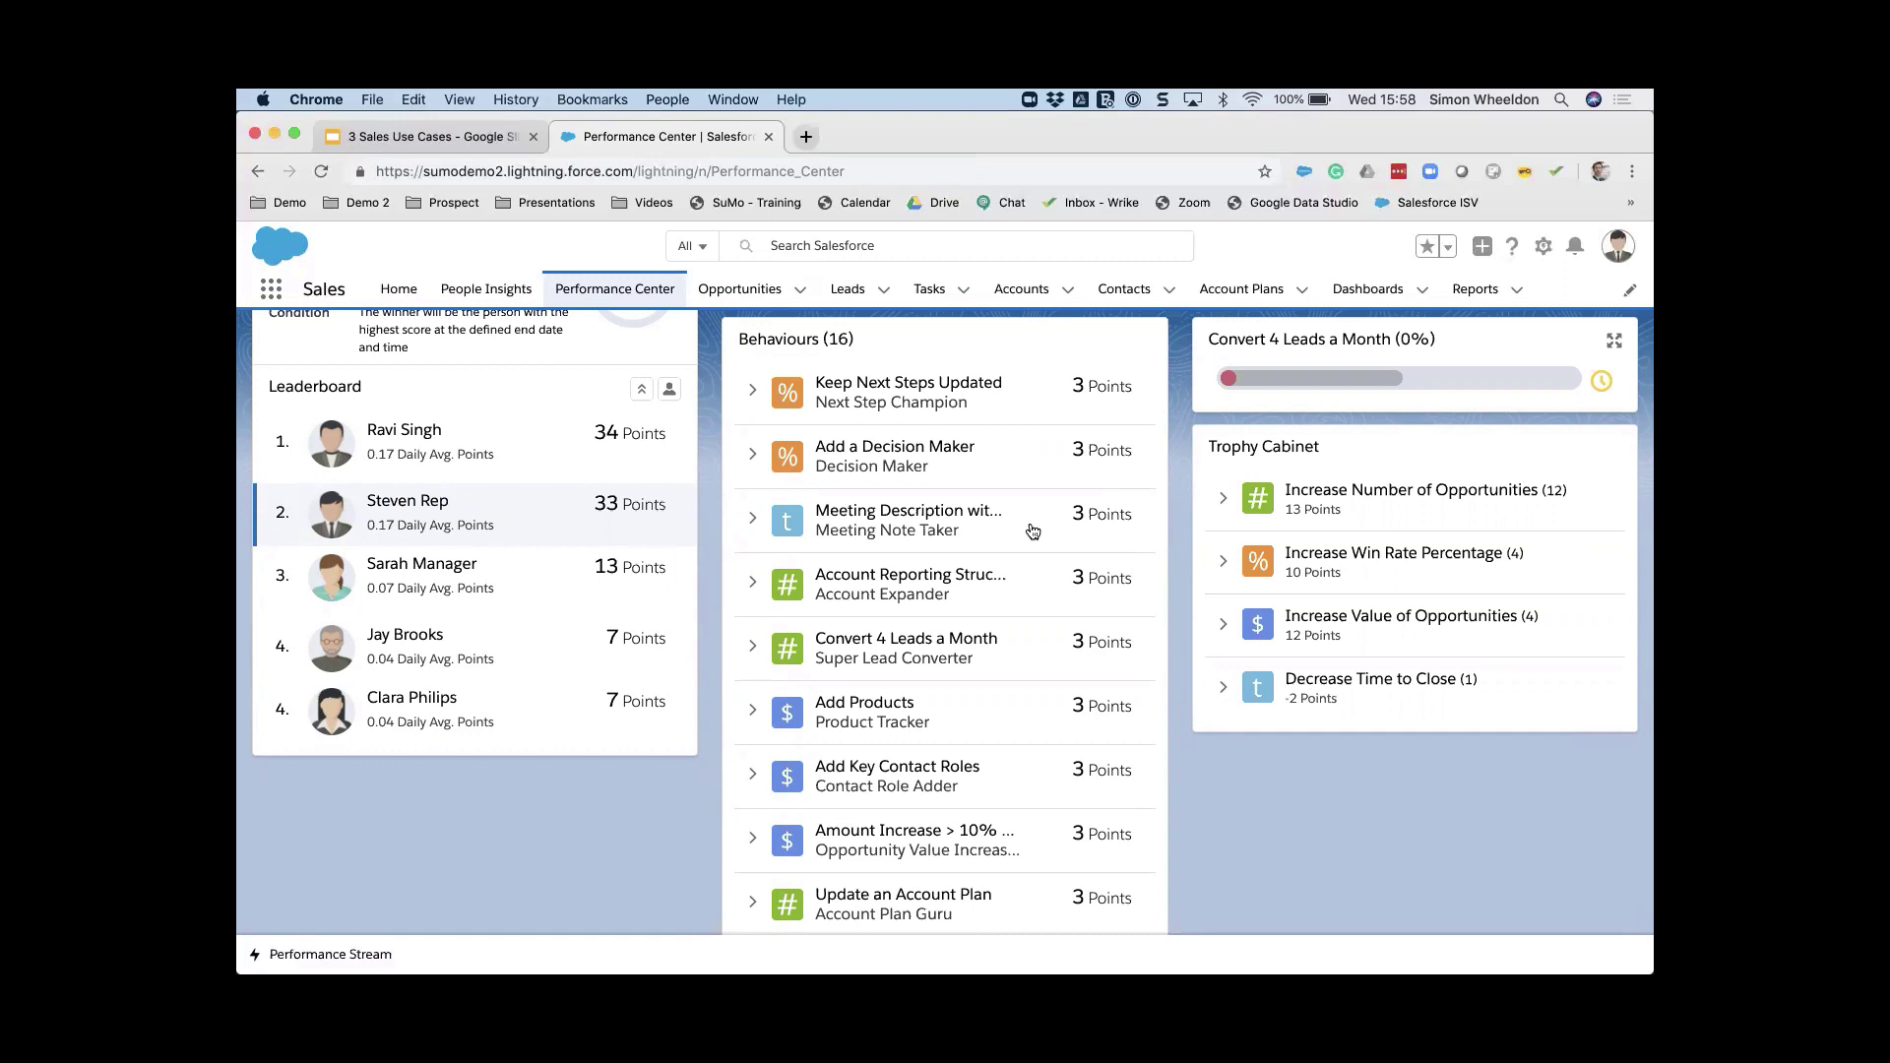
{"action": "scroll", "coordinate": [1032, 532], "scroll_direction": "down", "scroll_amount": 4}
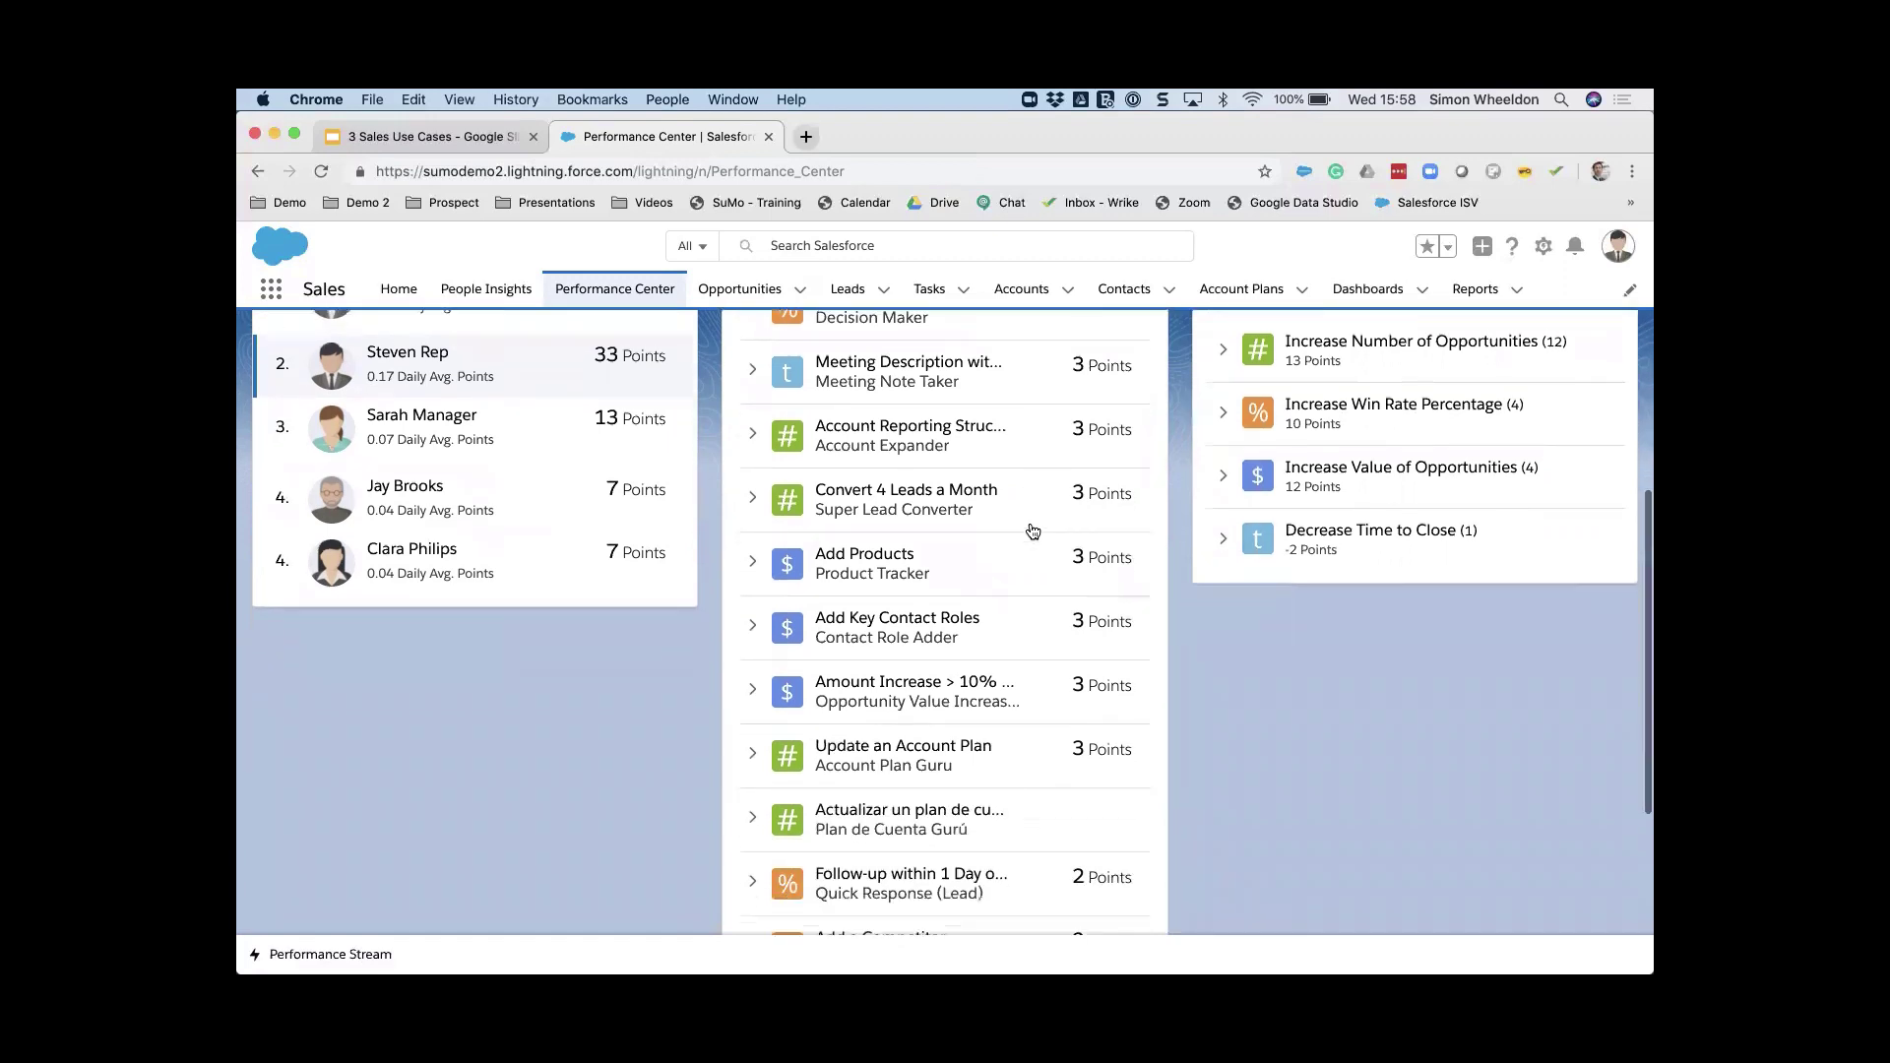
{"action": "scroll", "coordinate": [984, 571], "scroll_direction": "down", "scroll_amount": 2}
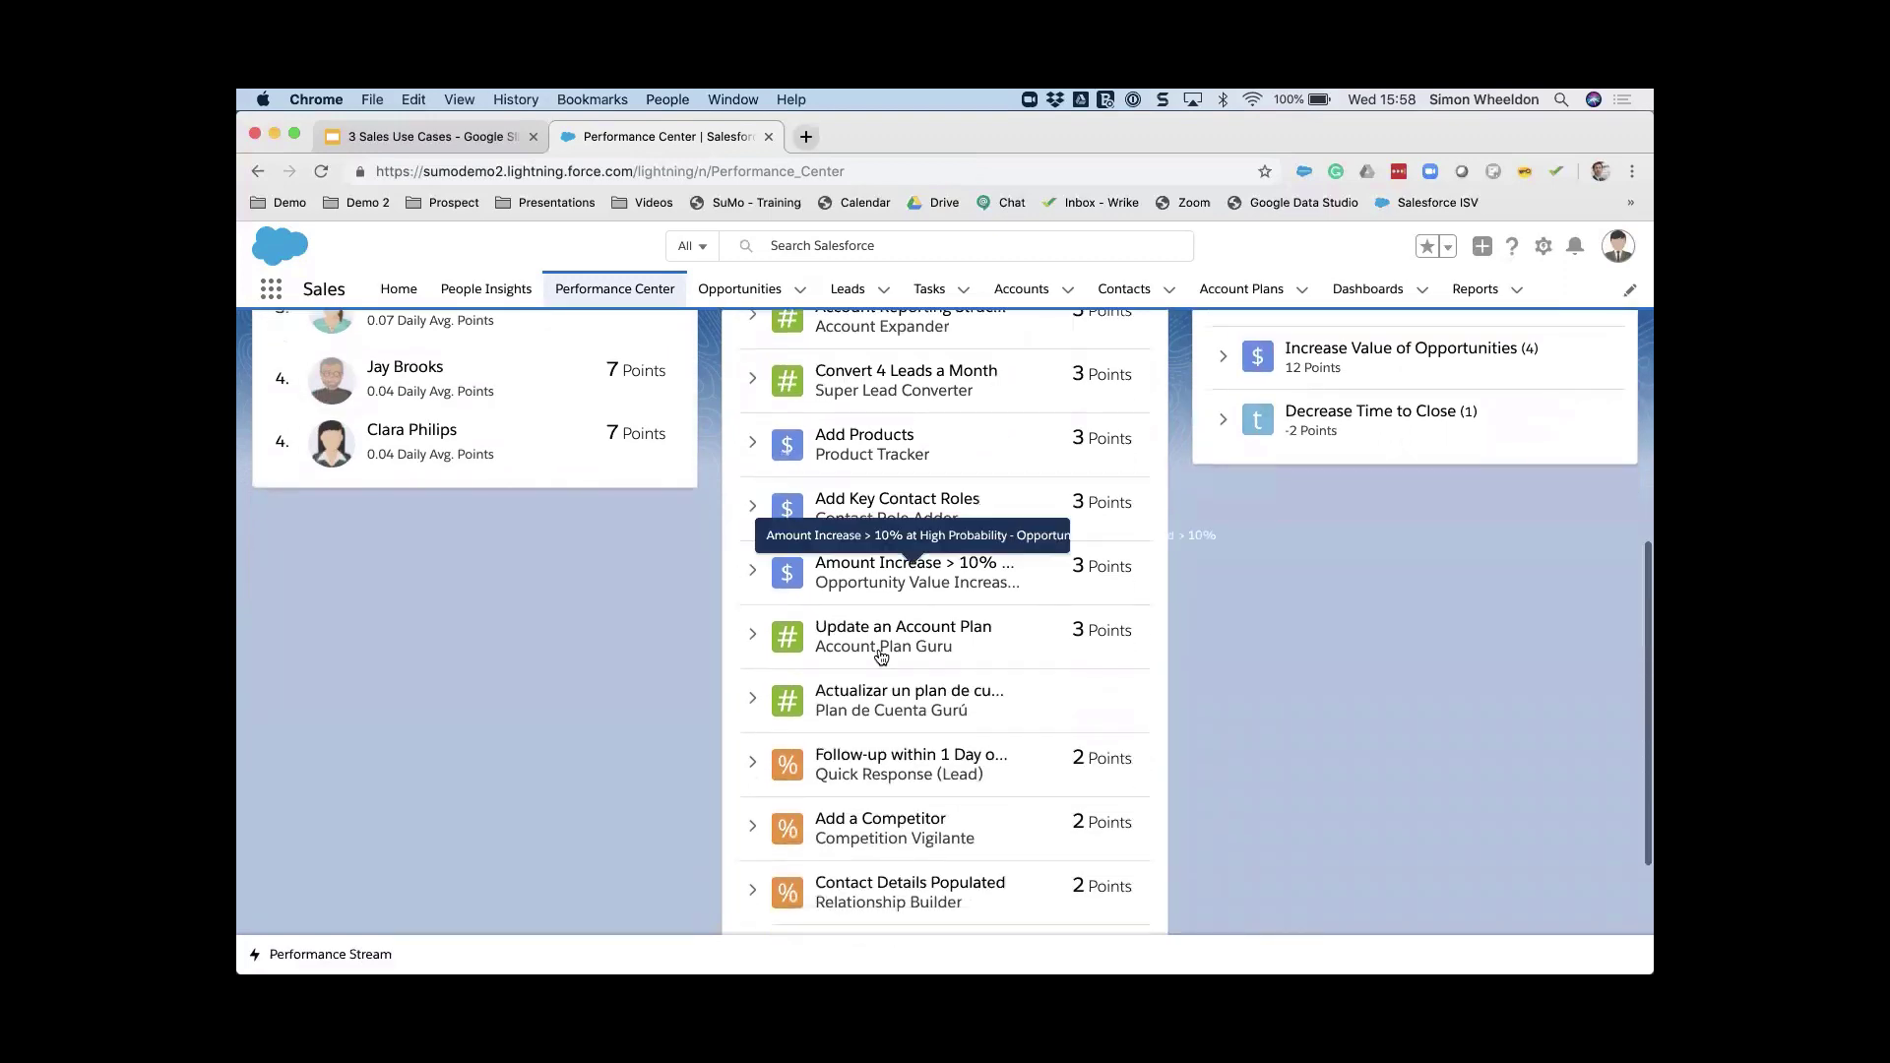
Step: Read the description of the Plan de Cuenta Gurú behaviour and view the Convert 4 Leads a Month progress chart
{"action": "left_click", "coordinate": [754, 700]}
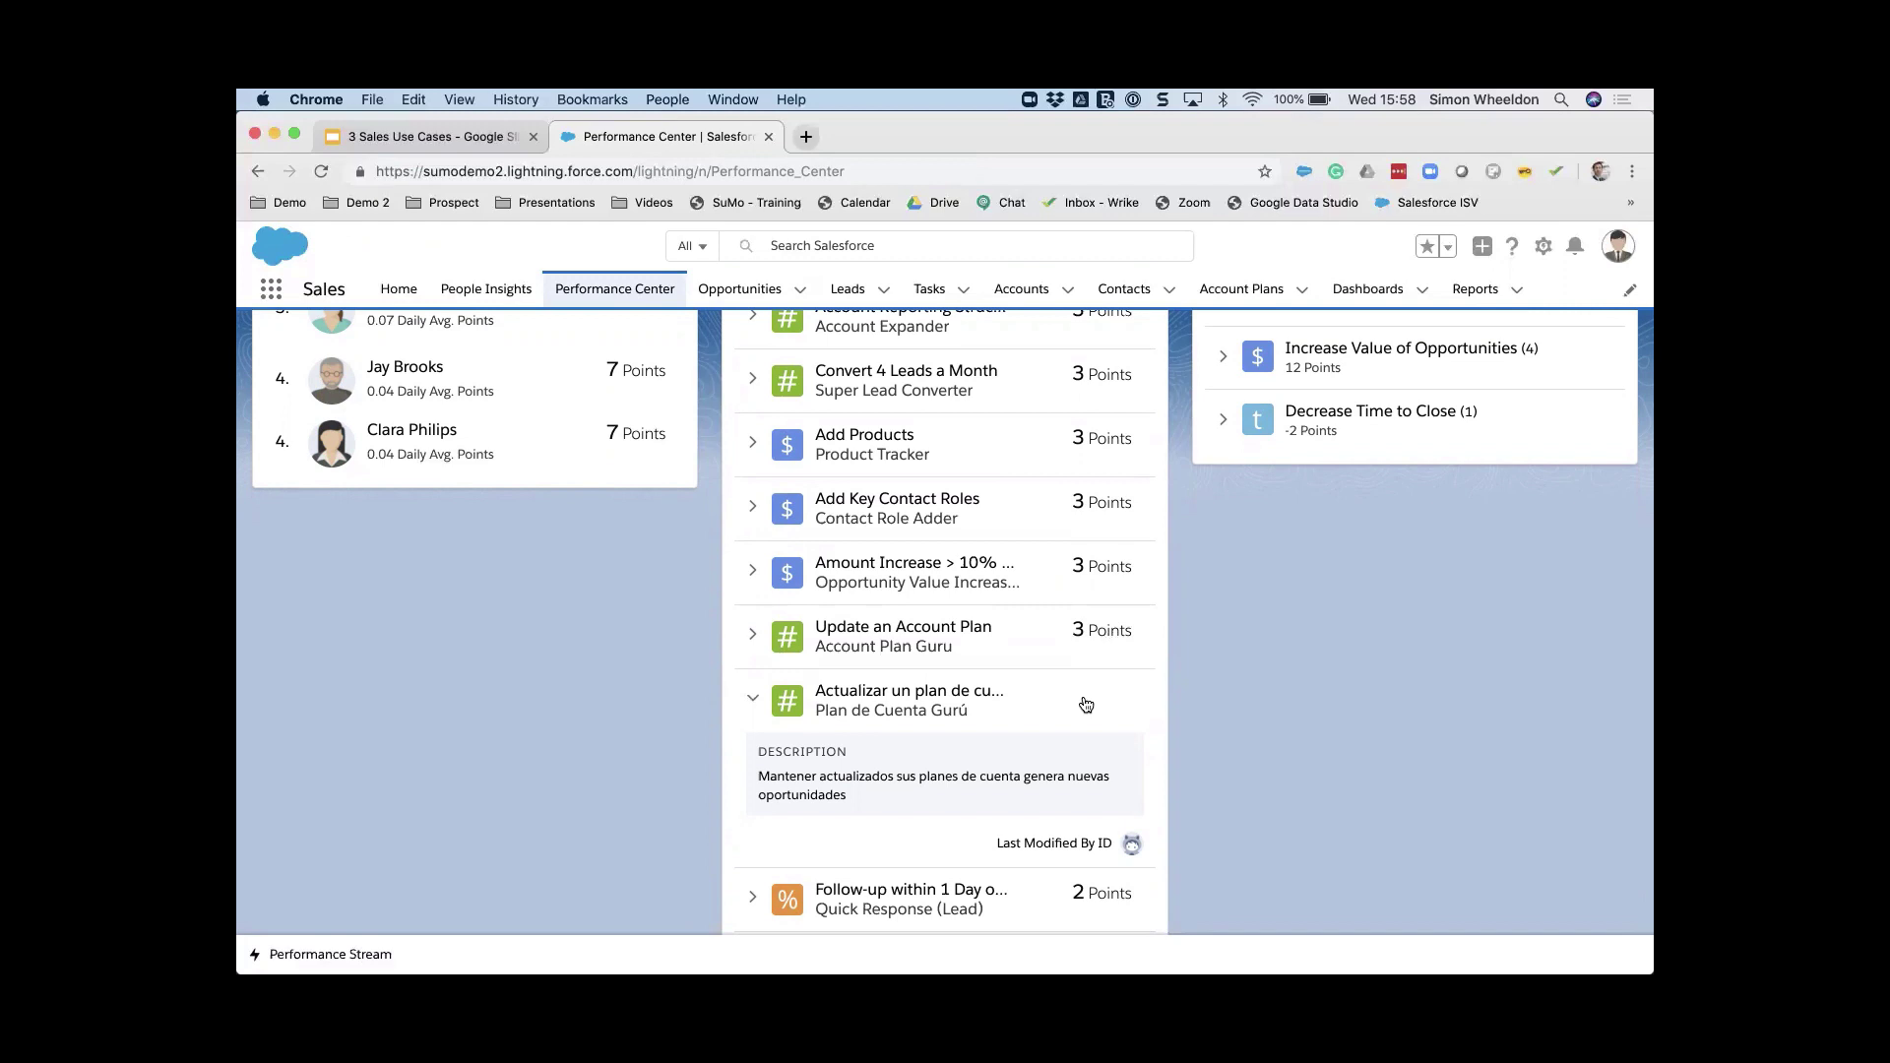
{"action": "scroll", "coordinate": [1086, 705], "scroll_direction": "down", "scroll_amount": 3}
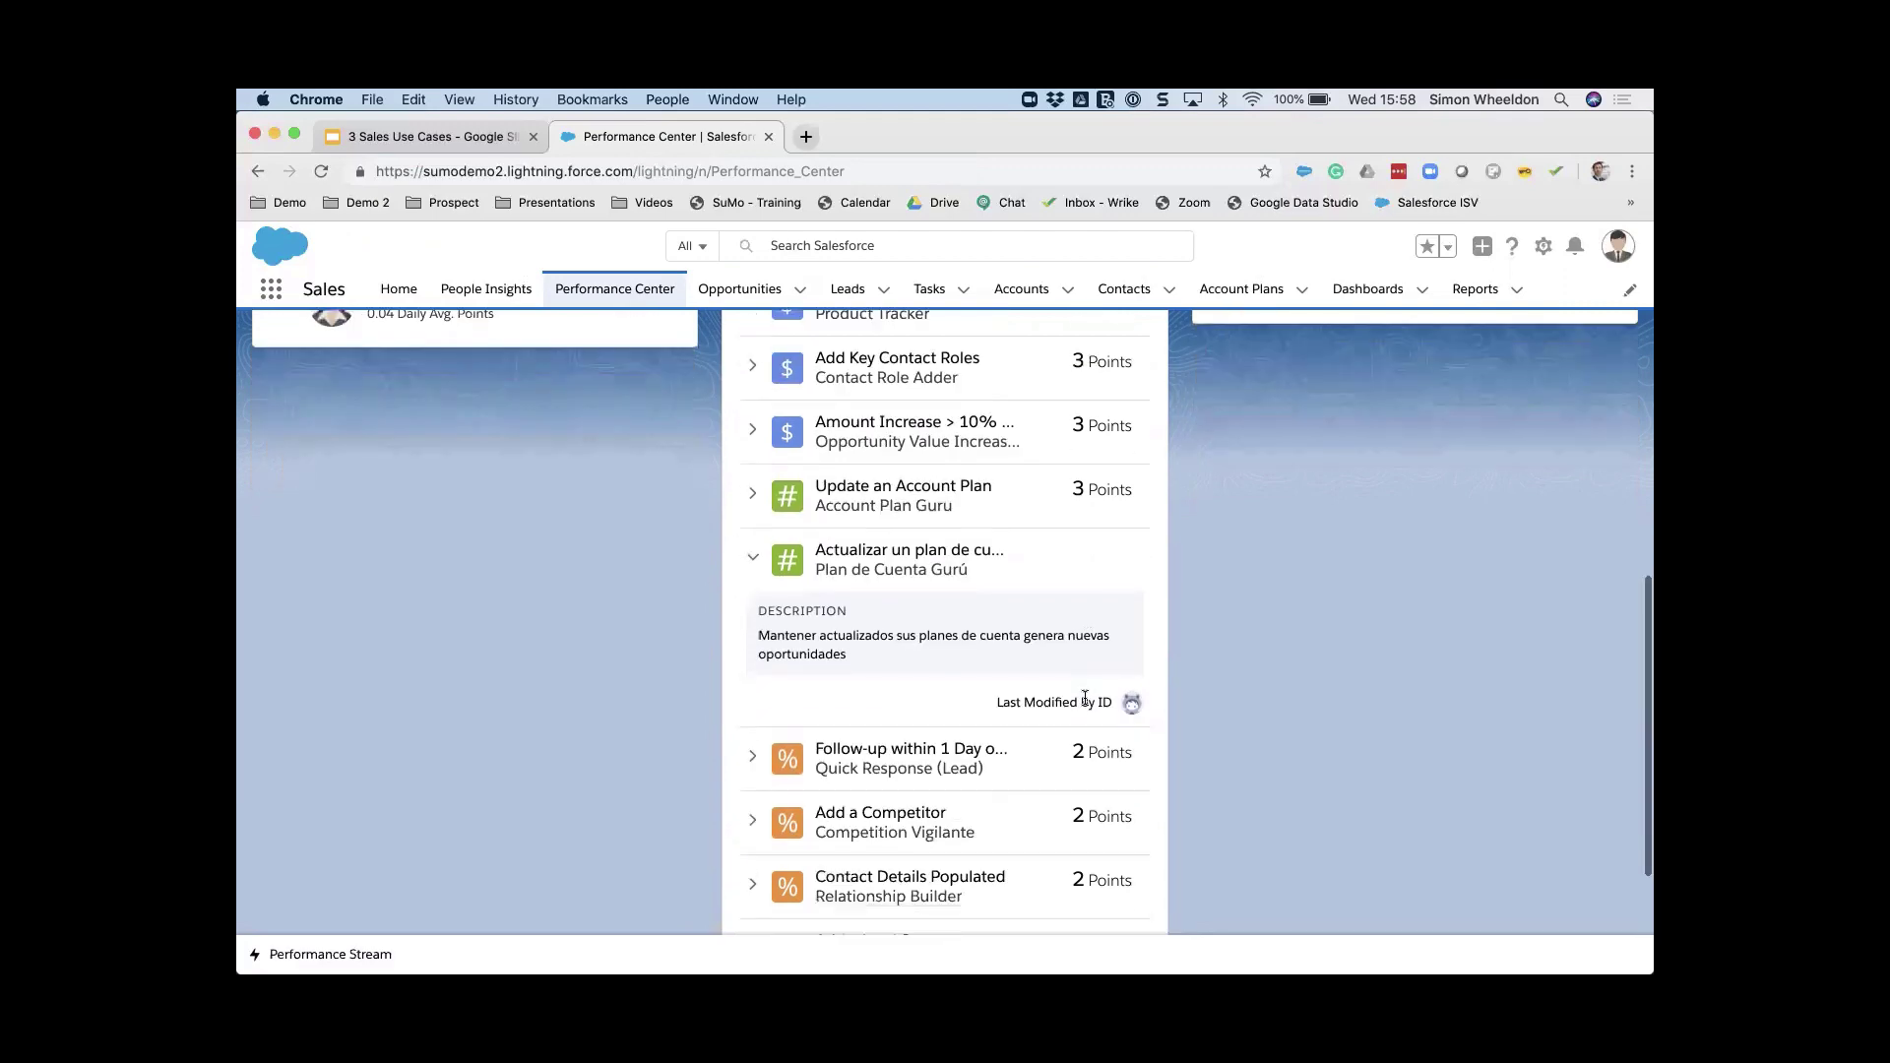
{"action": "scroll", "coordinate": [1086, 703], "scroll_direction": "up", "scroll_amount": 8}
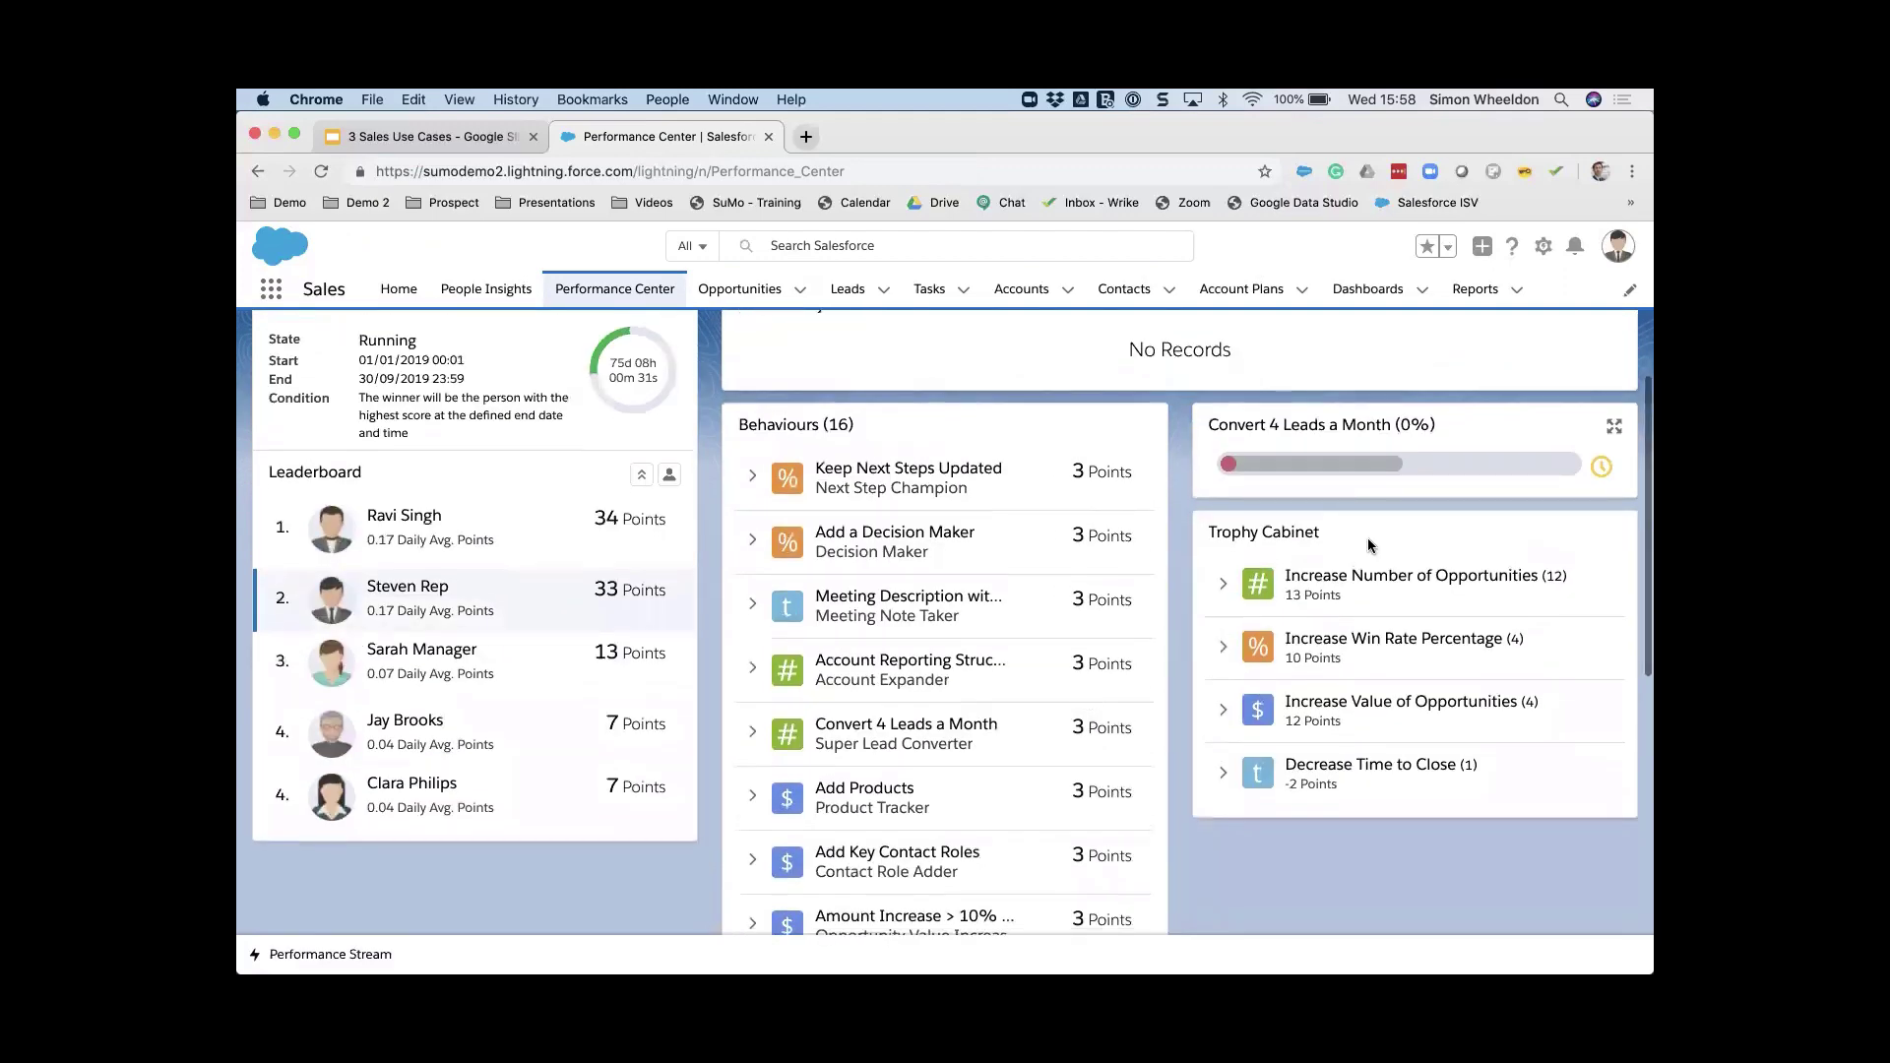
{"action": "left_click", "coordinate": [1615, 430]}
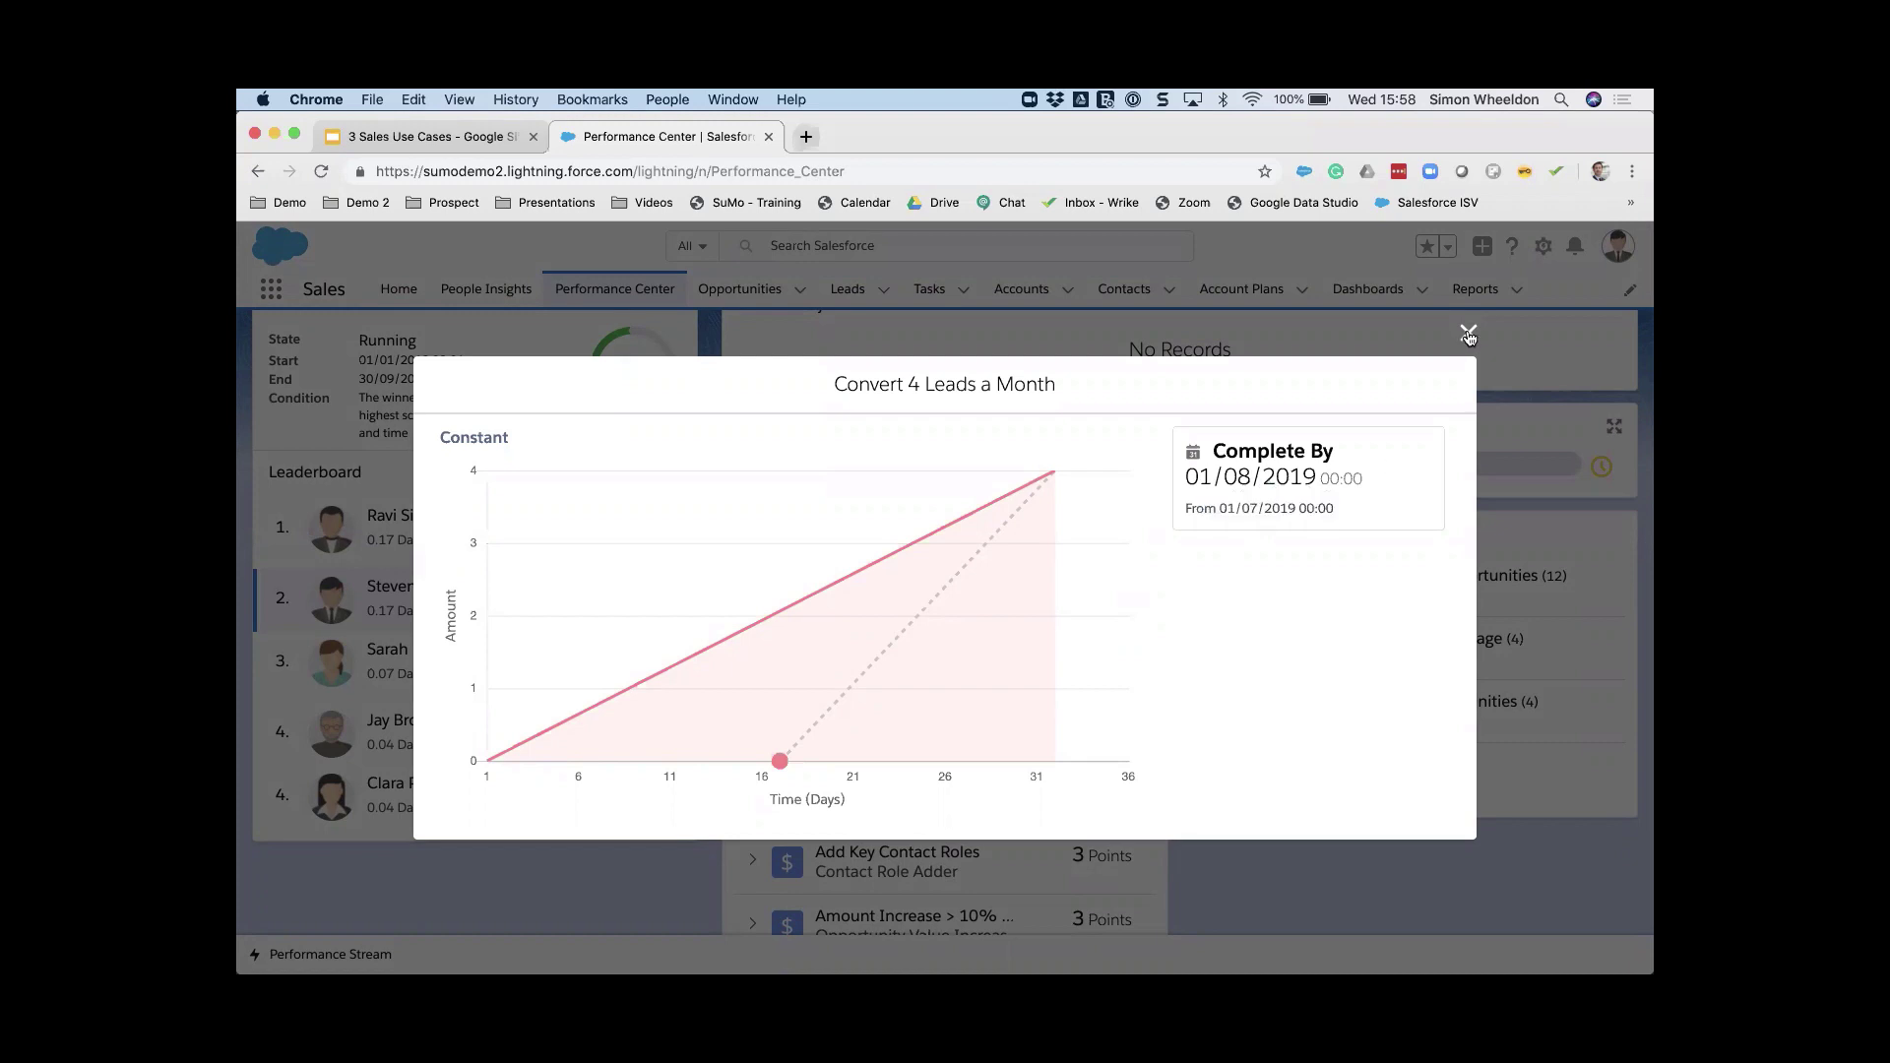
{"action": "left_click", "coordinate": [1468, 333]}
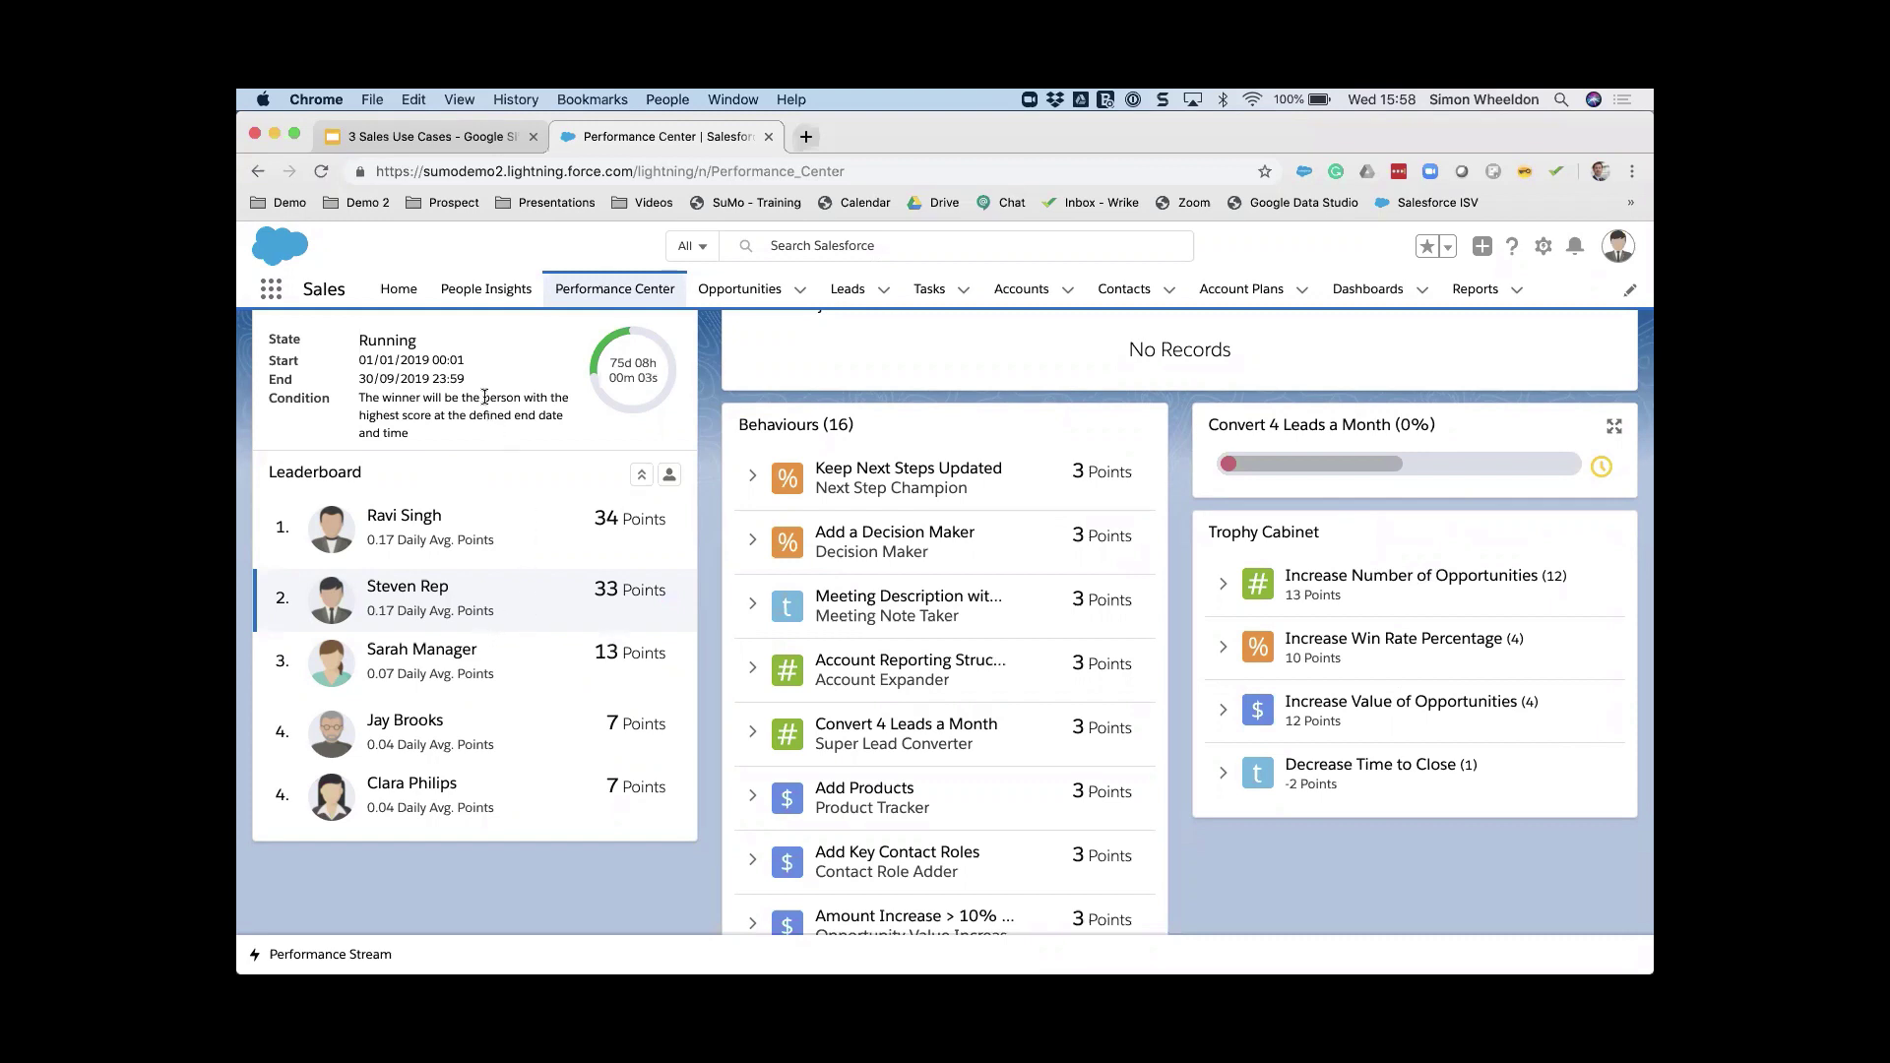
{"action": "left_click", "coordinate": [369, 206]}
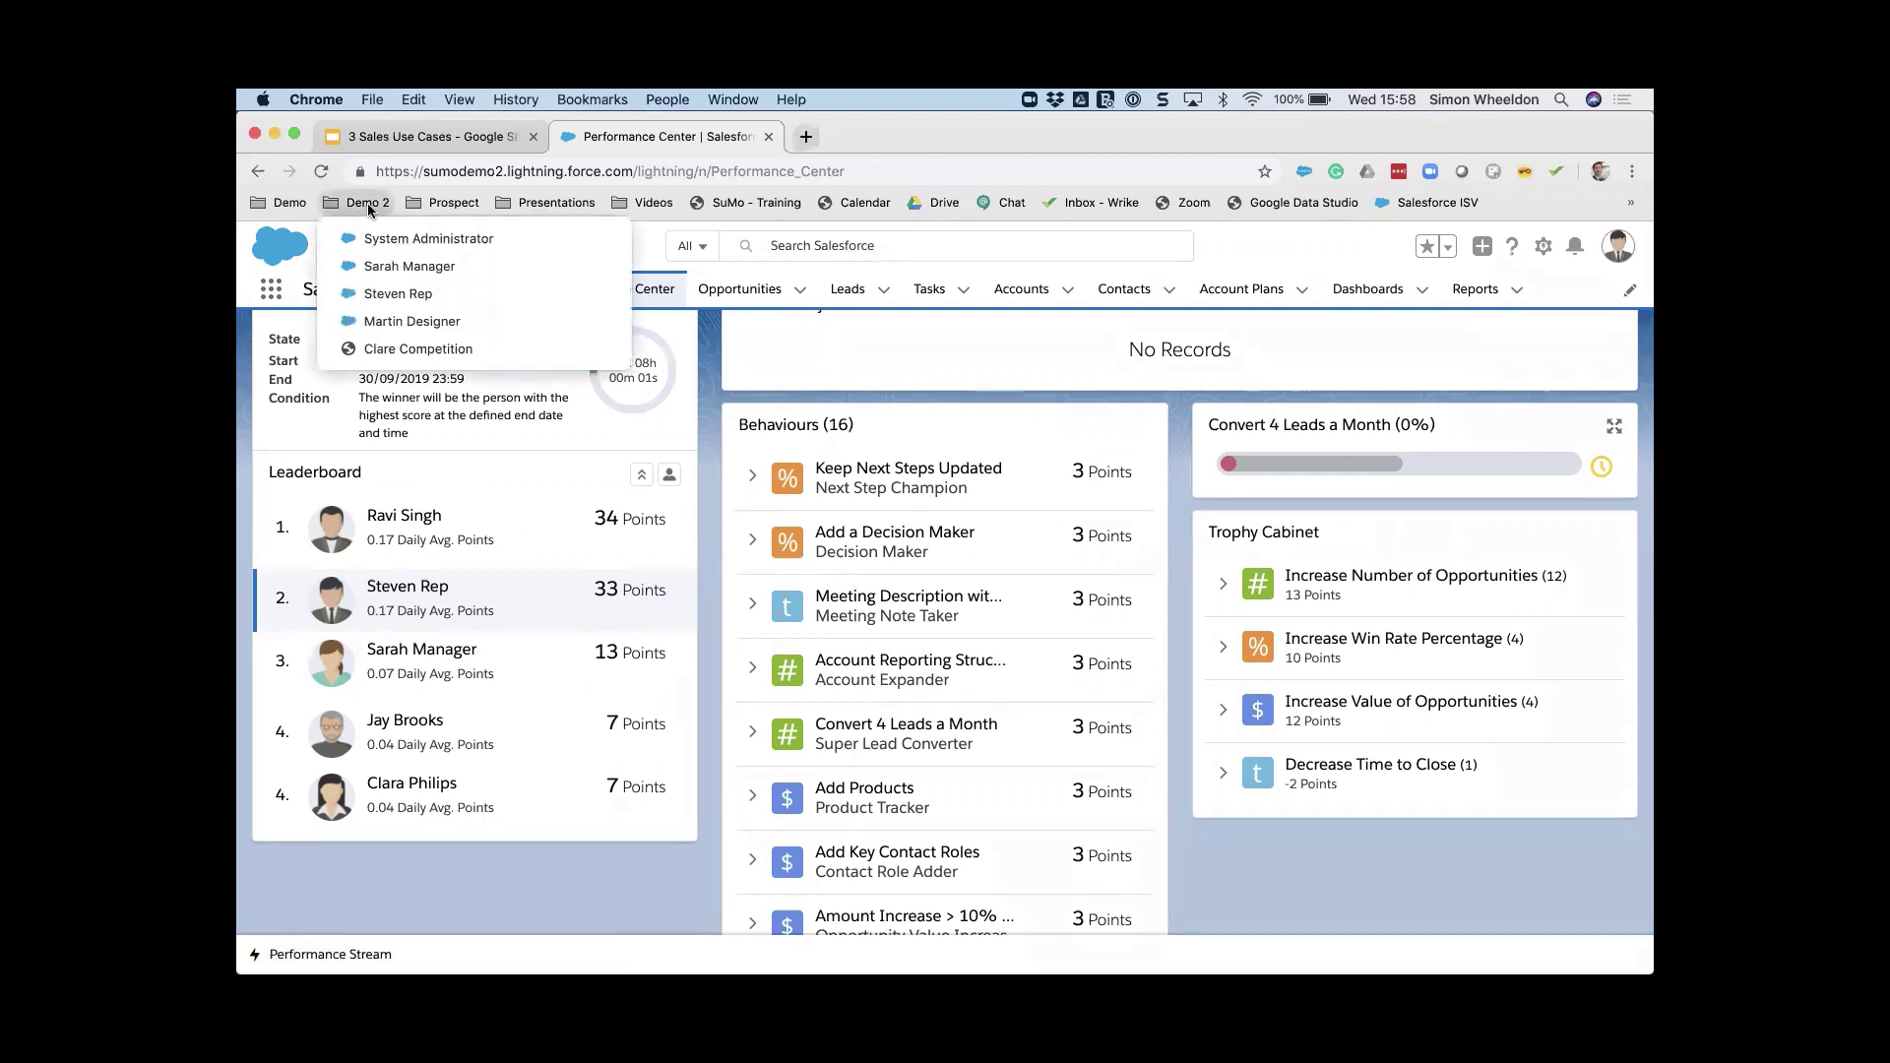
{"action": "left_click", "coordinate": [372, 266]}
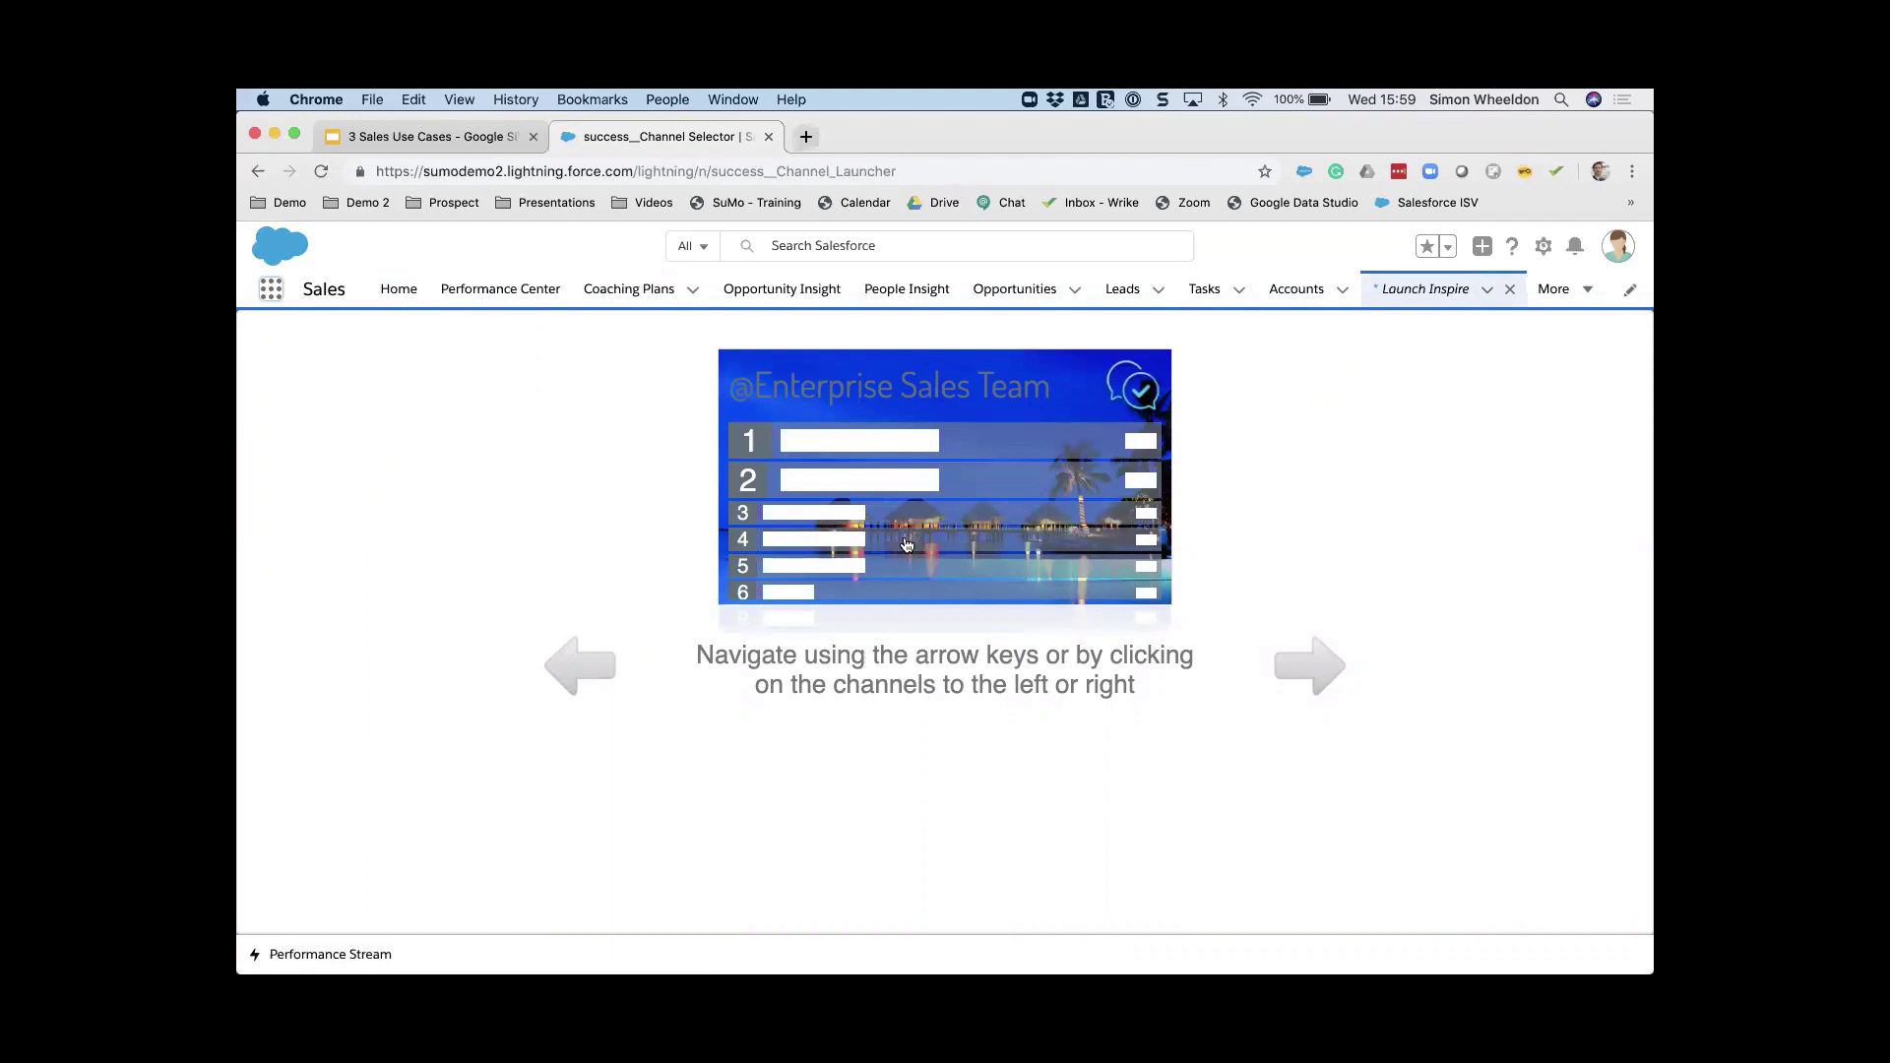
{"action": "left_click", "coordinate": [906, 543]}
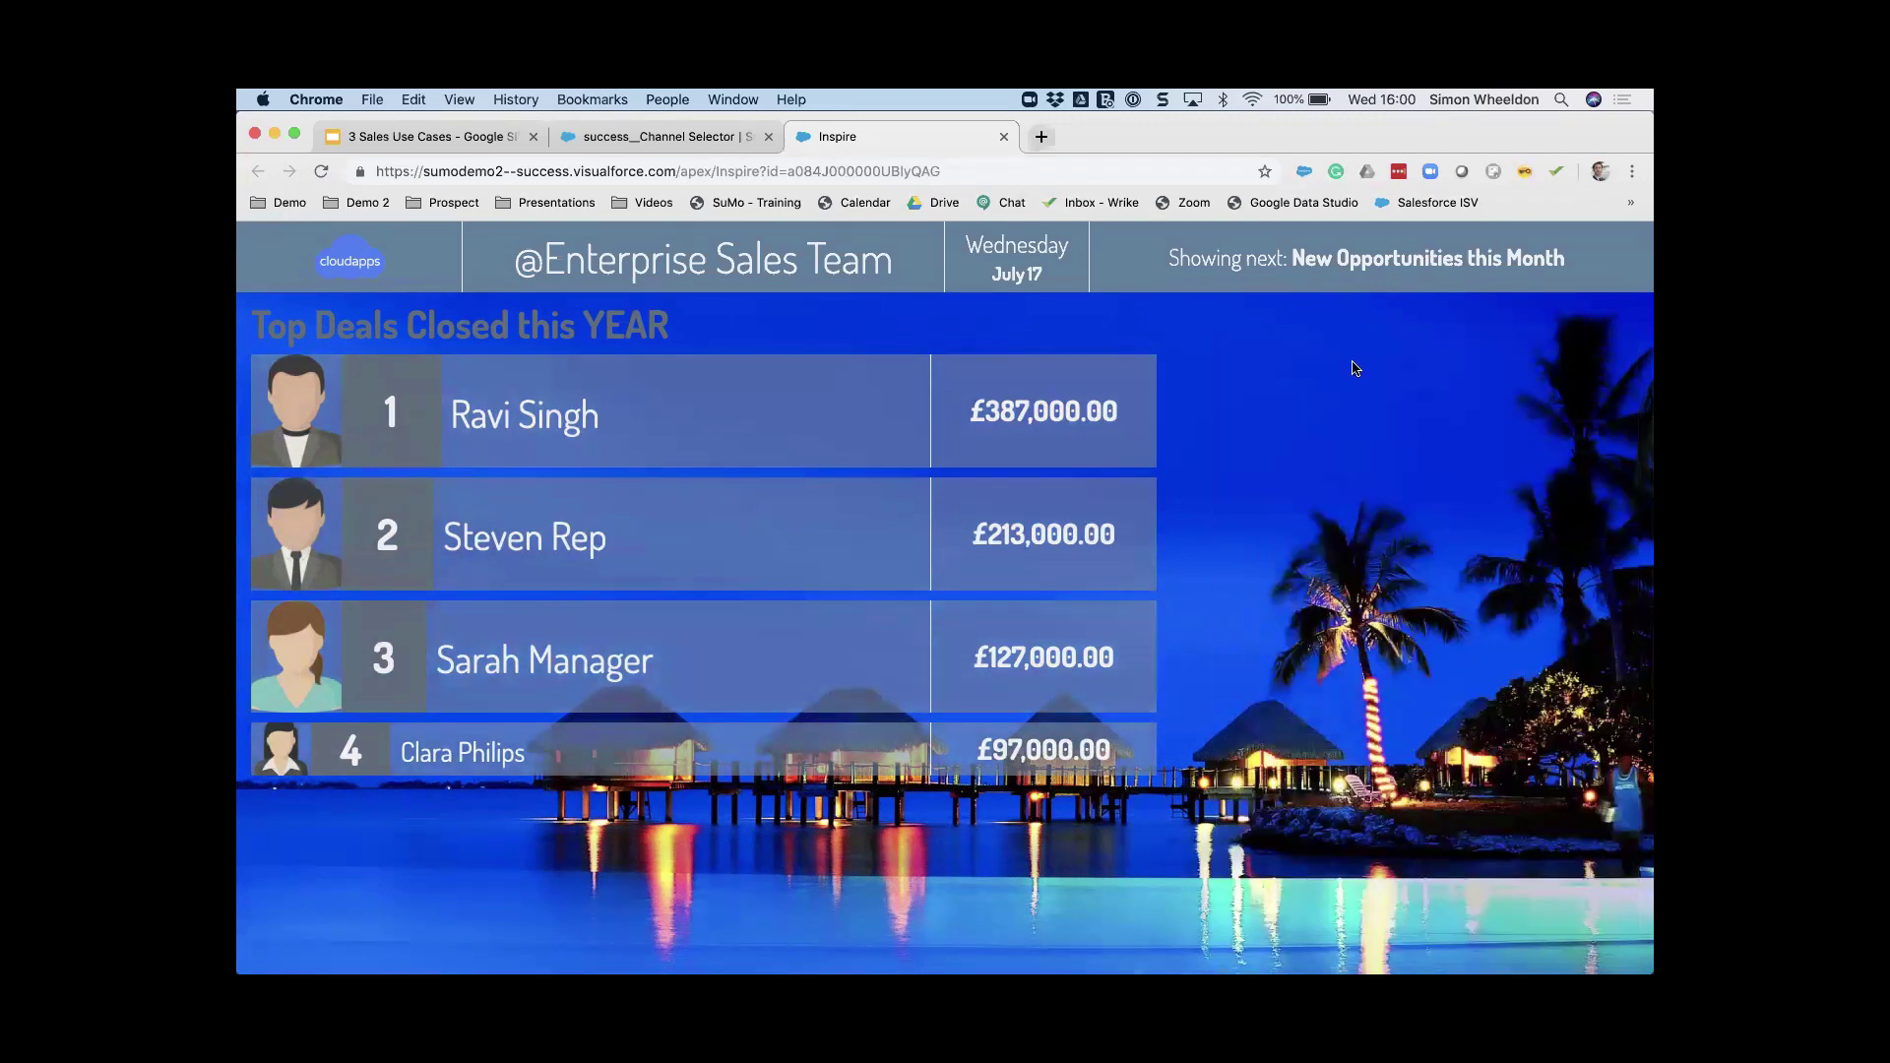
{"action": "left_click", "coordinate": [1003, 135]}
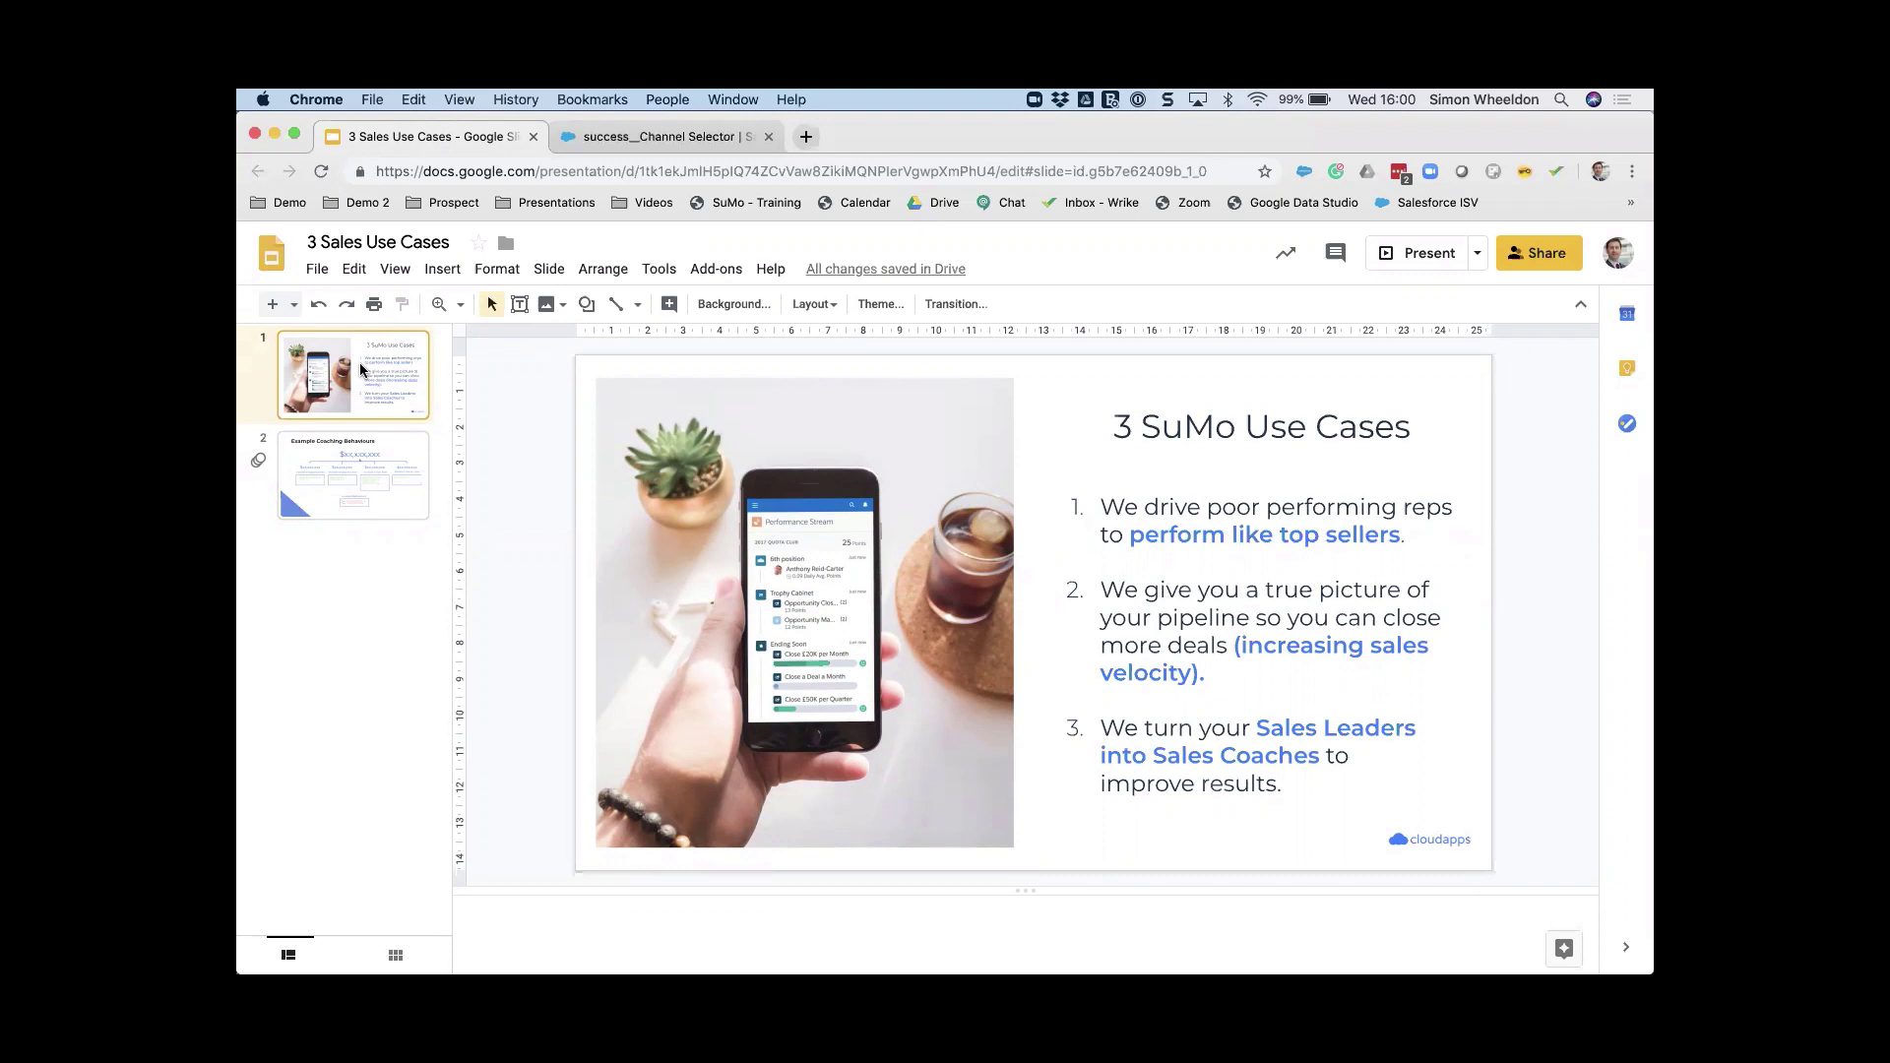
Step: Return to Salesforce and open the details of the recent Stark - Project Nero 05 opportunity
{"action": "left_click", "coordinate": [654, 137]}
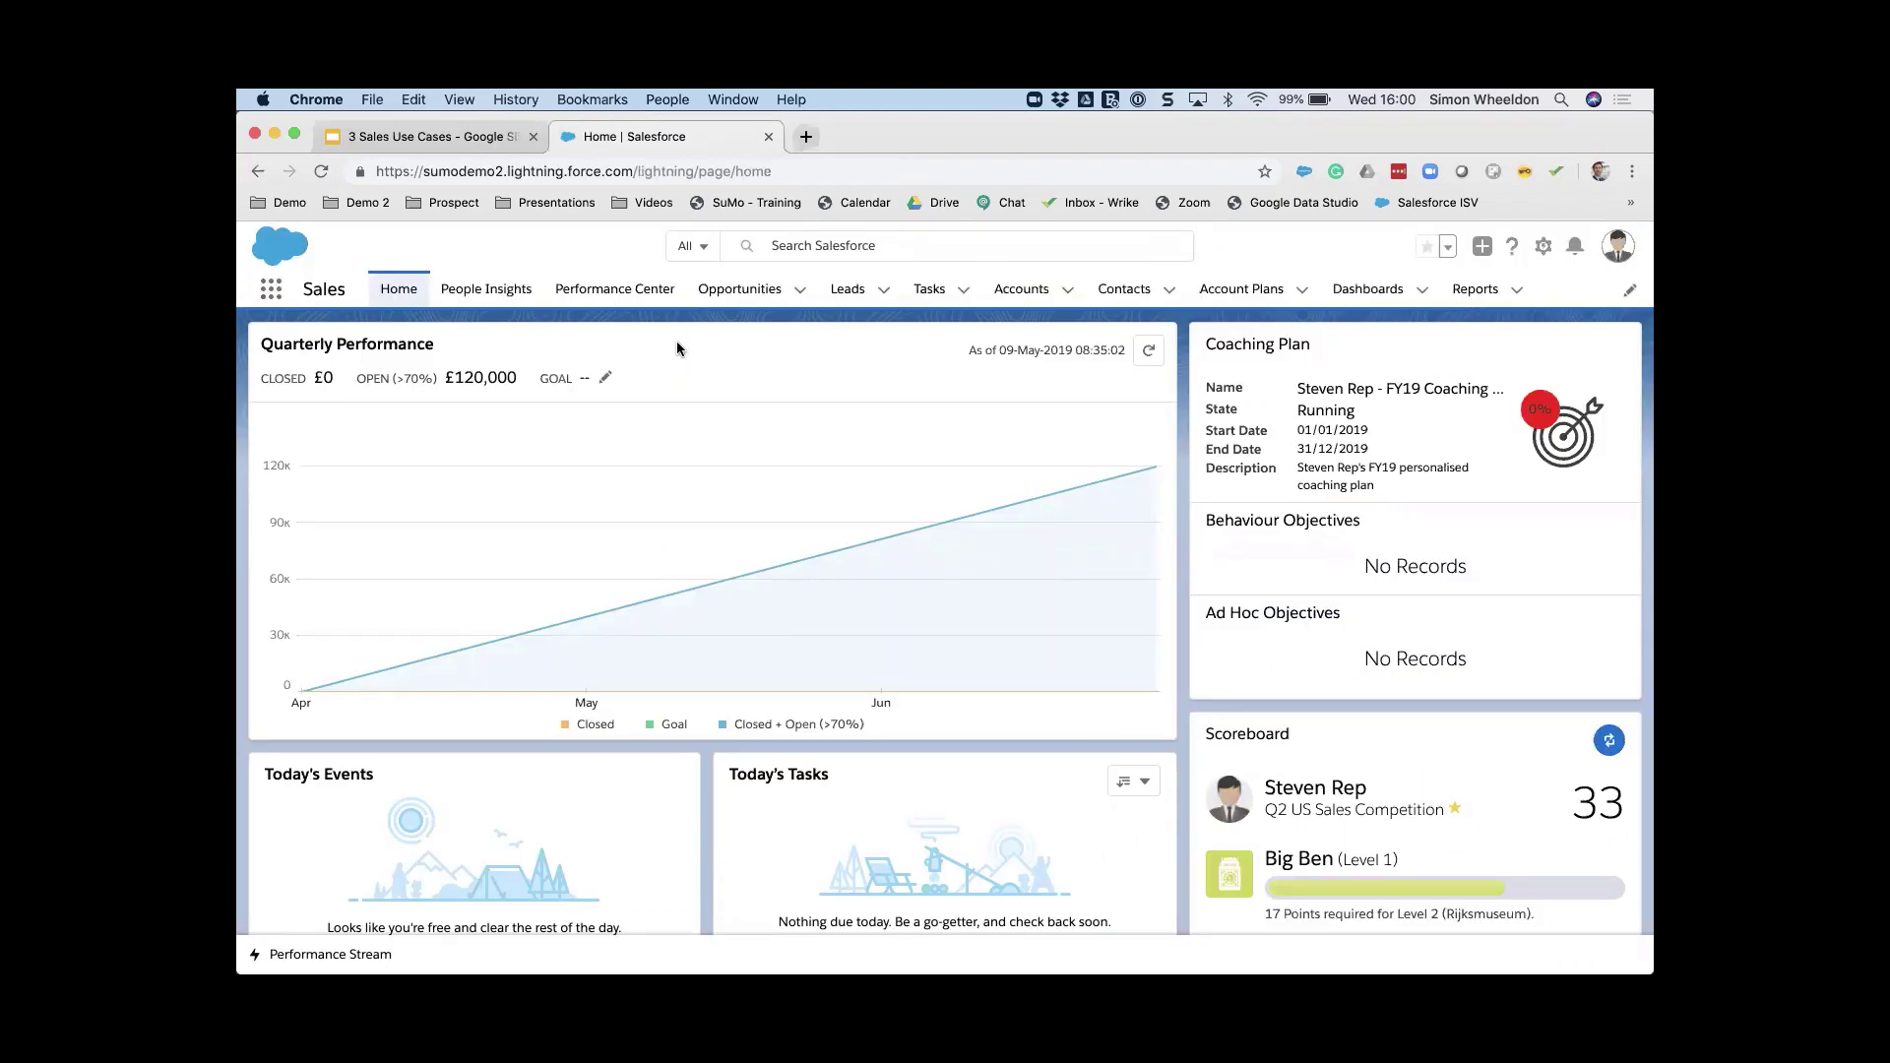
{"action": "left_click", "coordinate": [797, 292]}
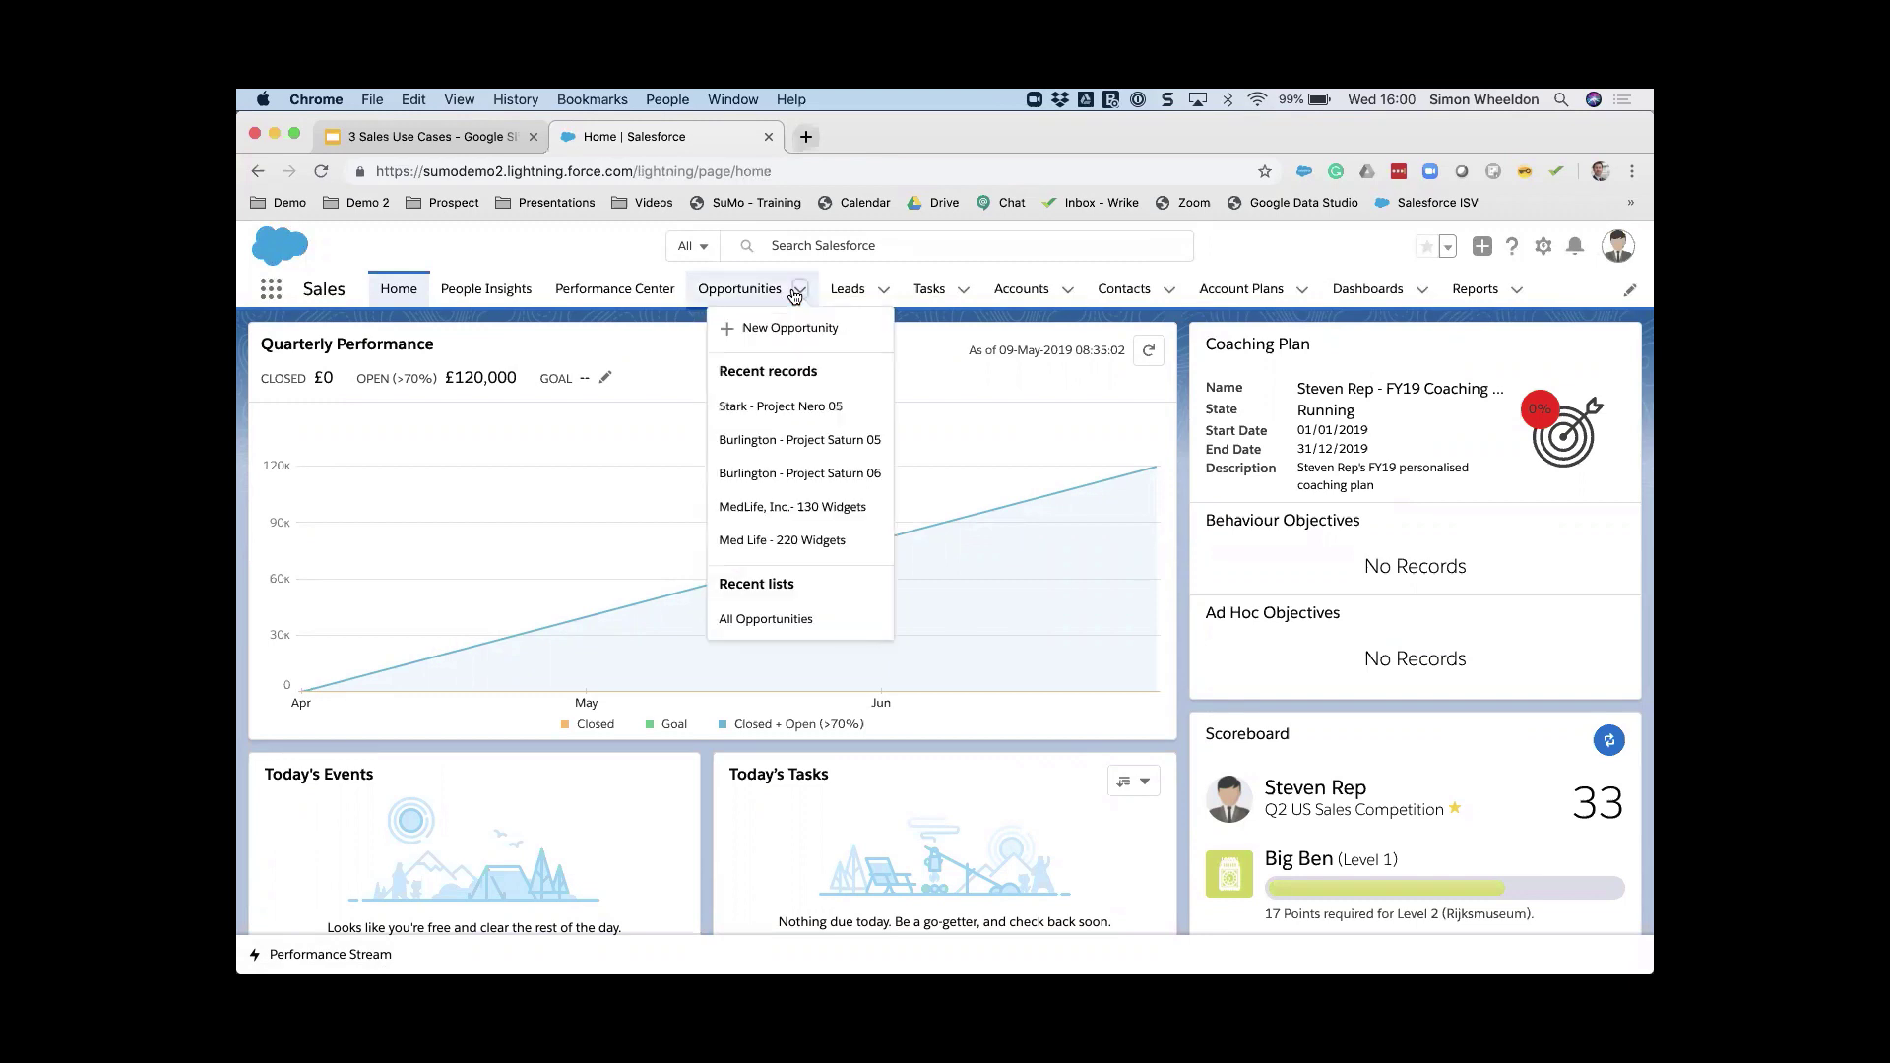
{"action": "left_click", "coordinate": [748, 406]}
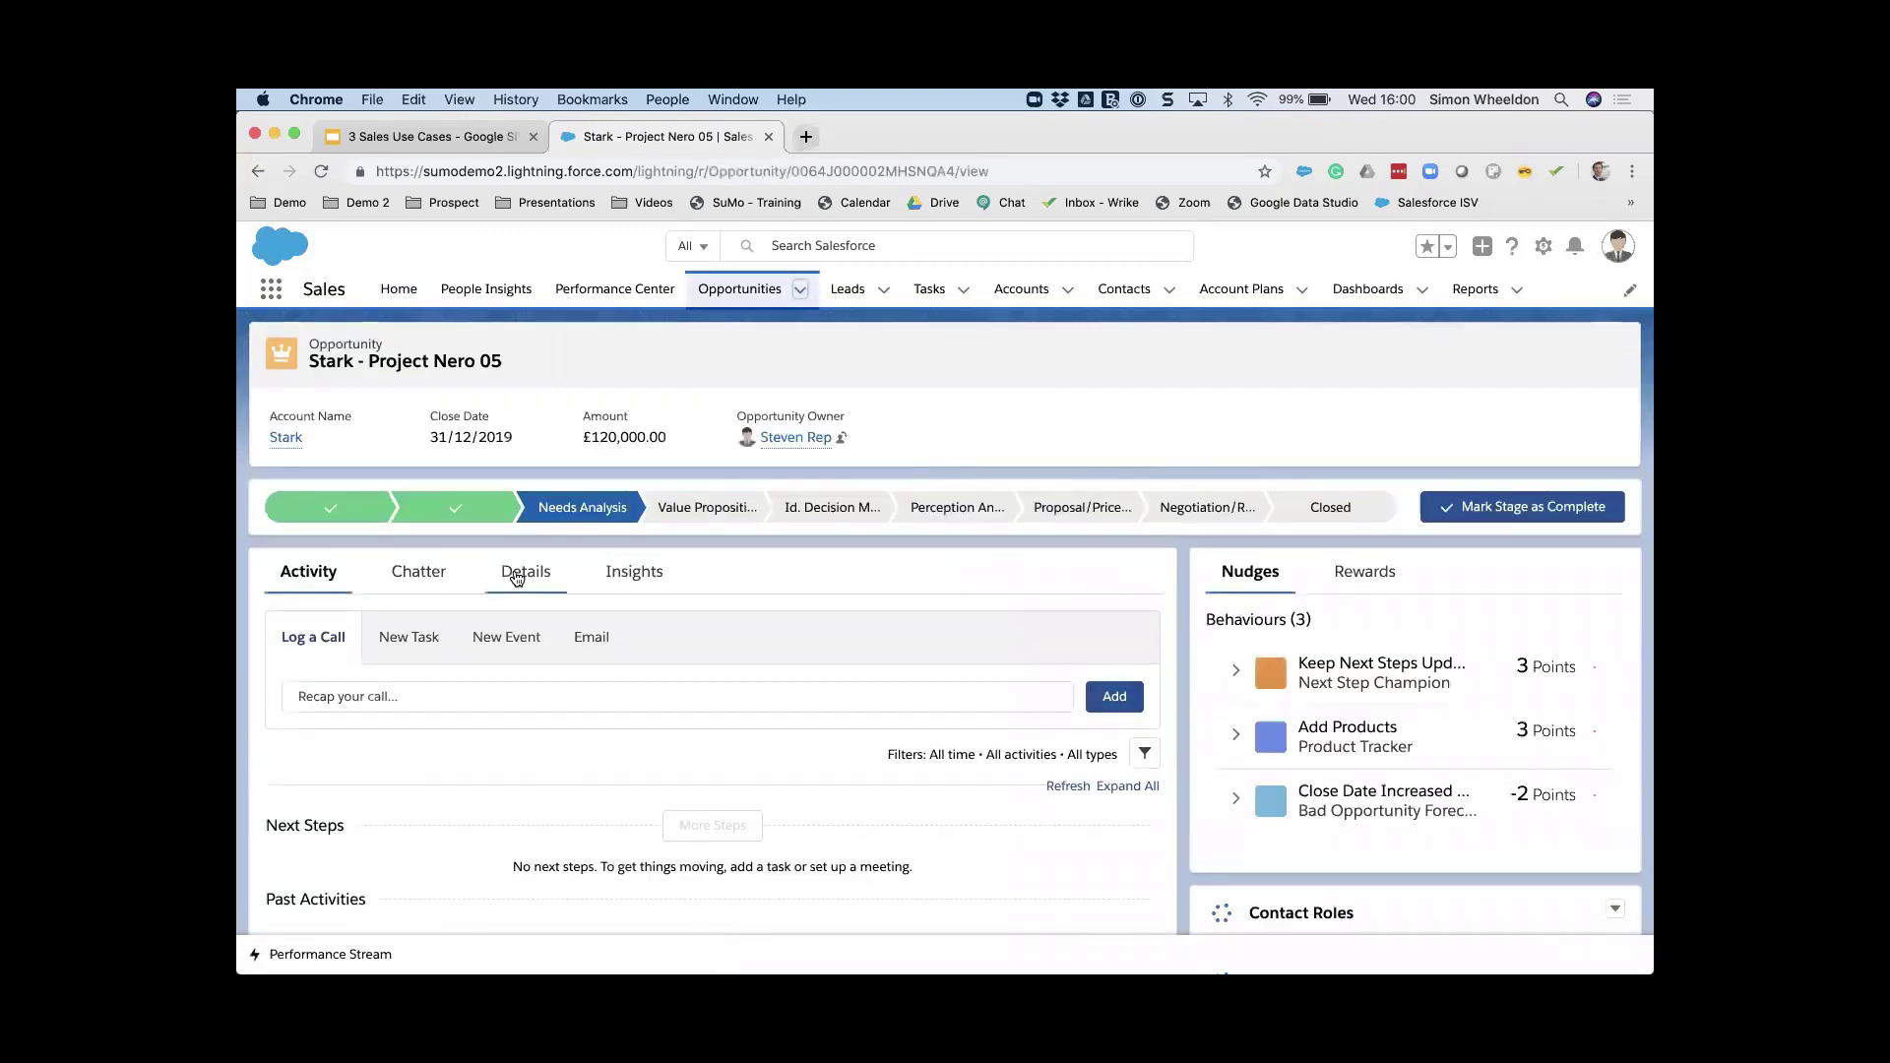
{"action": "left_click", "coordinate": [516, 578]}
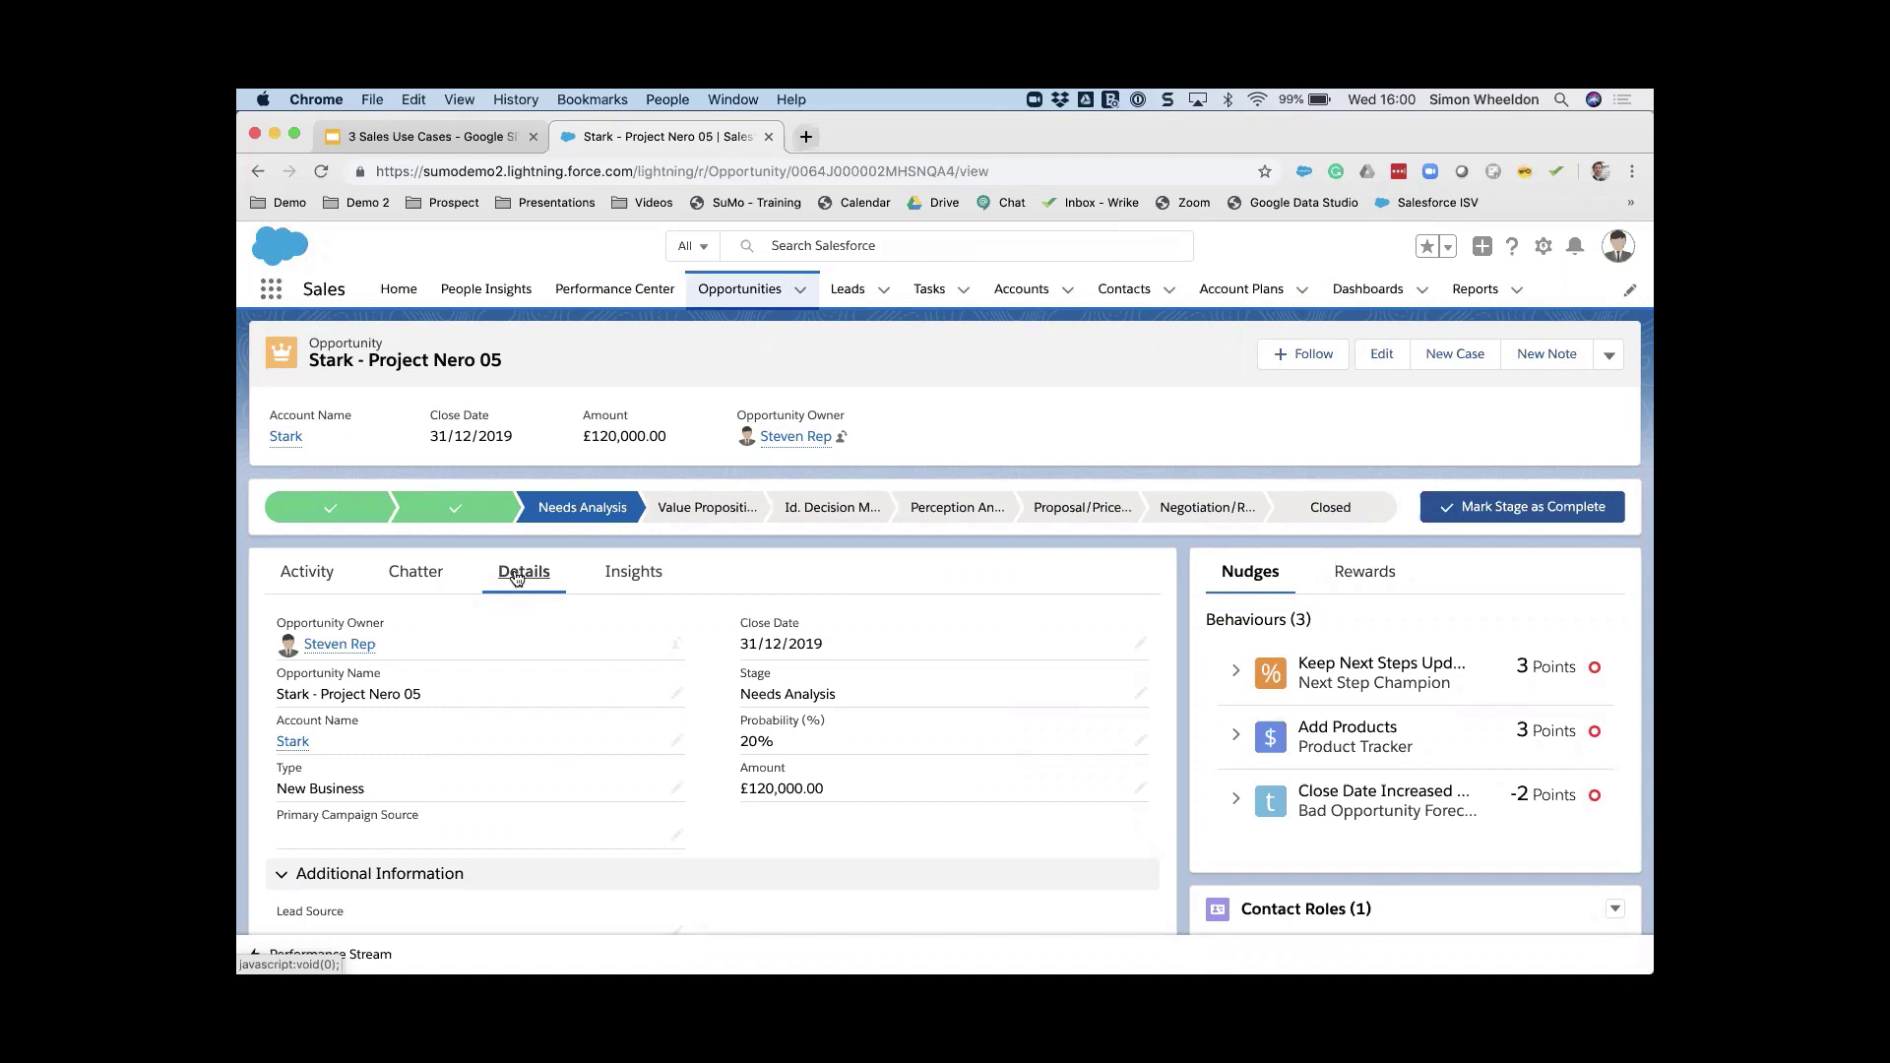
Step: Examine the opportunity's insights: the prediction and the charts of behaviours by type, by user and by value over time
{"action": "left_click", "coordinate": [631, 579]}
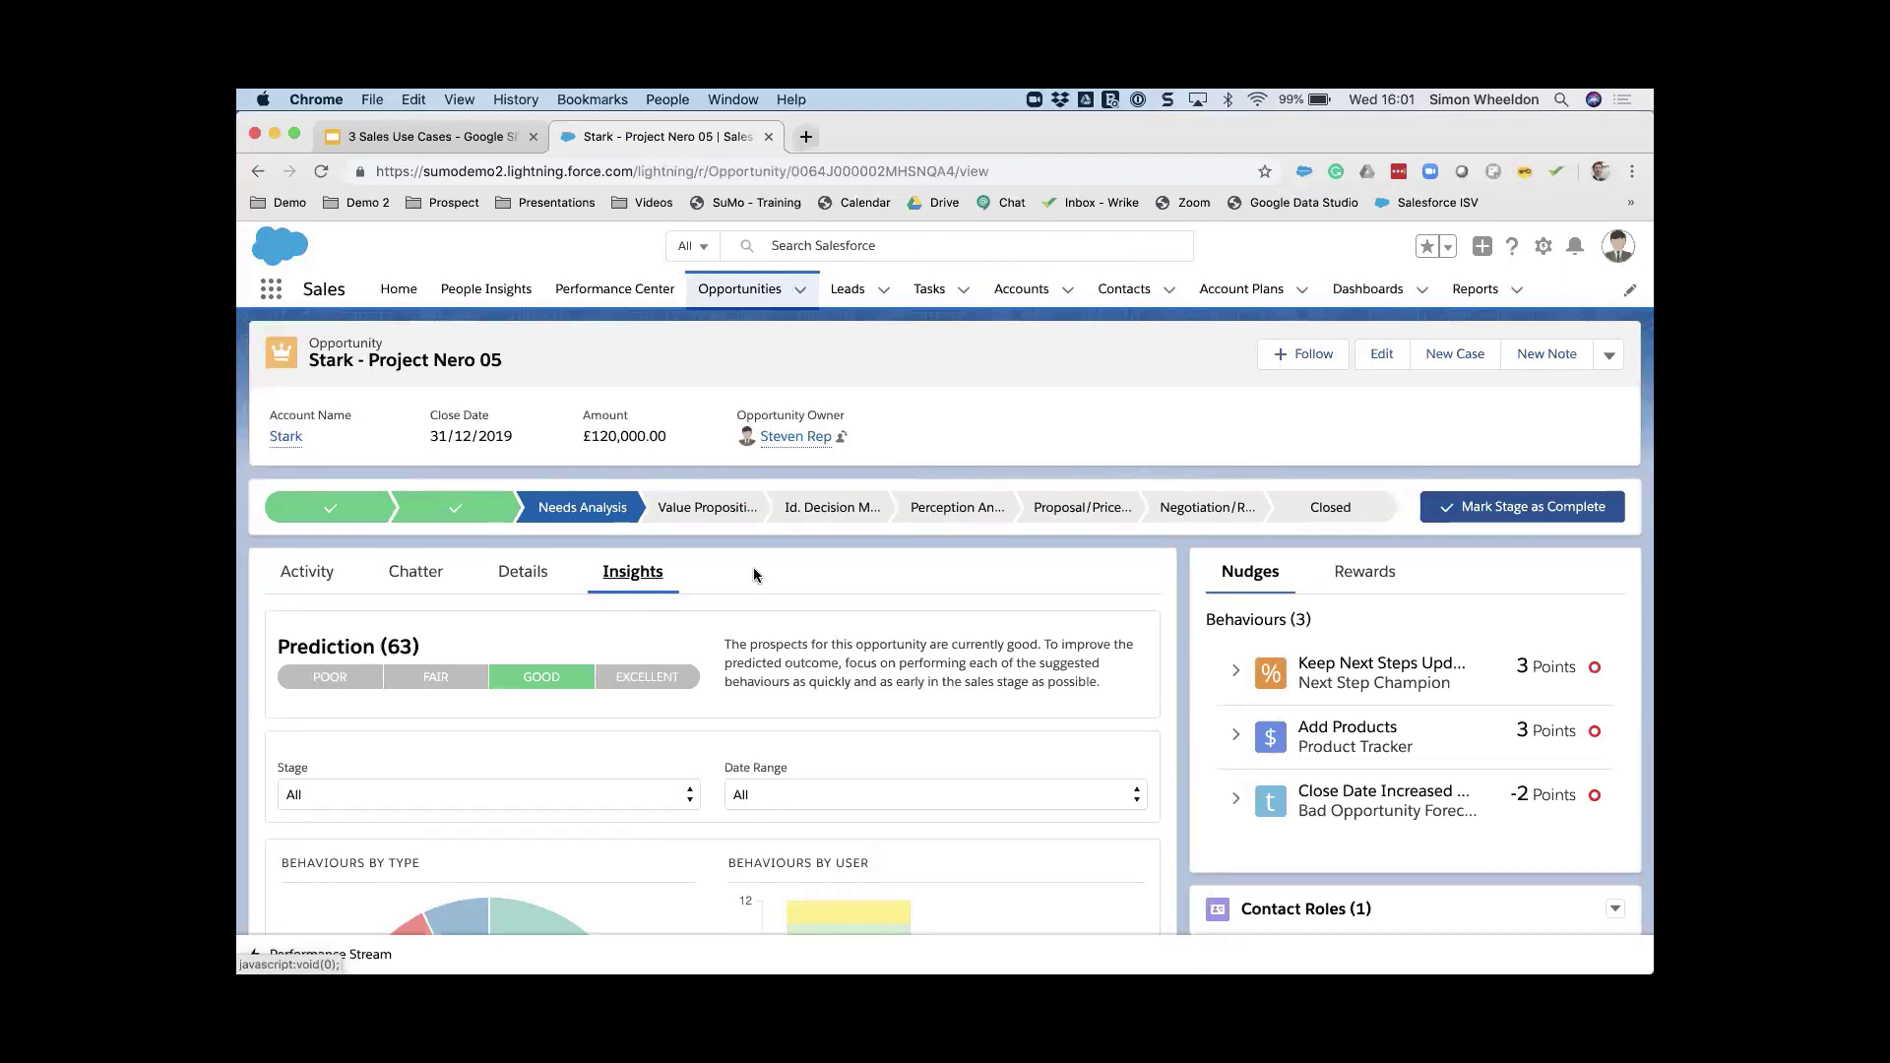
{"action": "scroll", "coordinate": [753, 567], "scroll_direction": "down", "scroll_amount": 3}
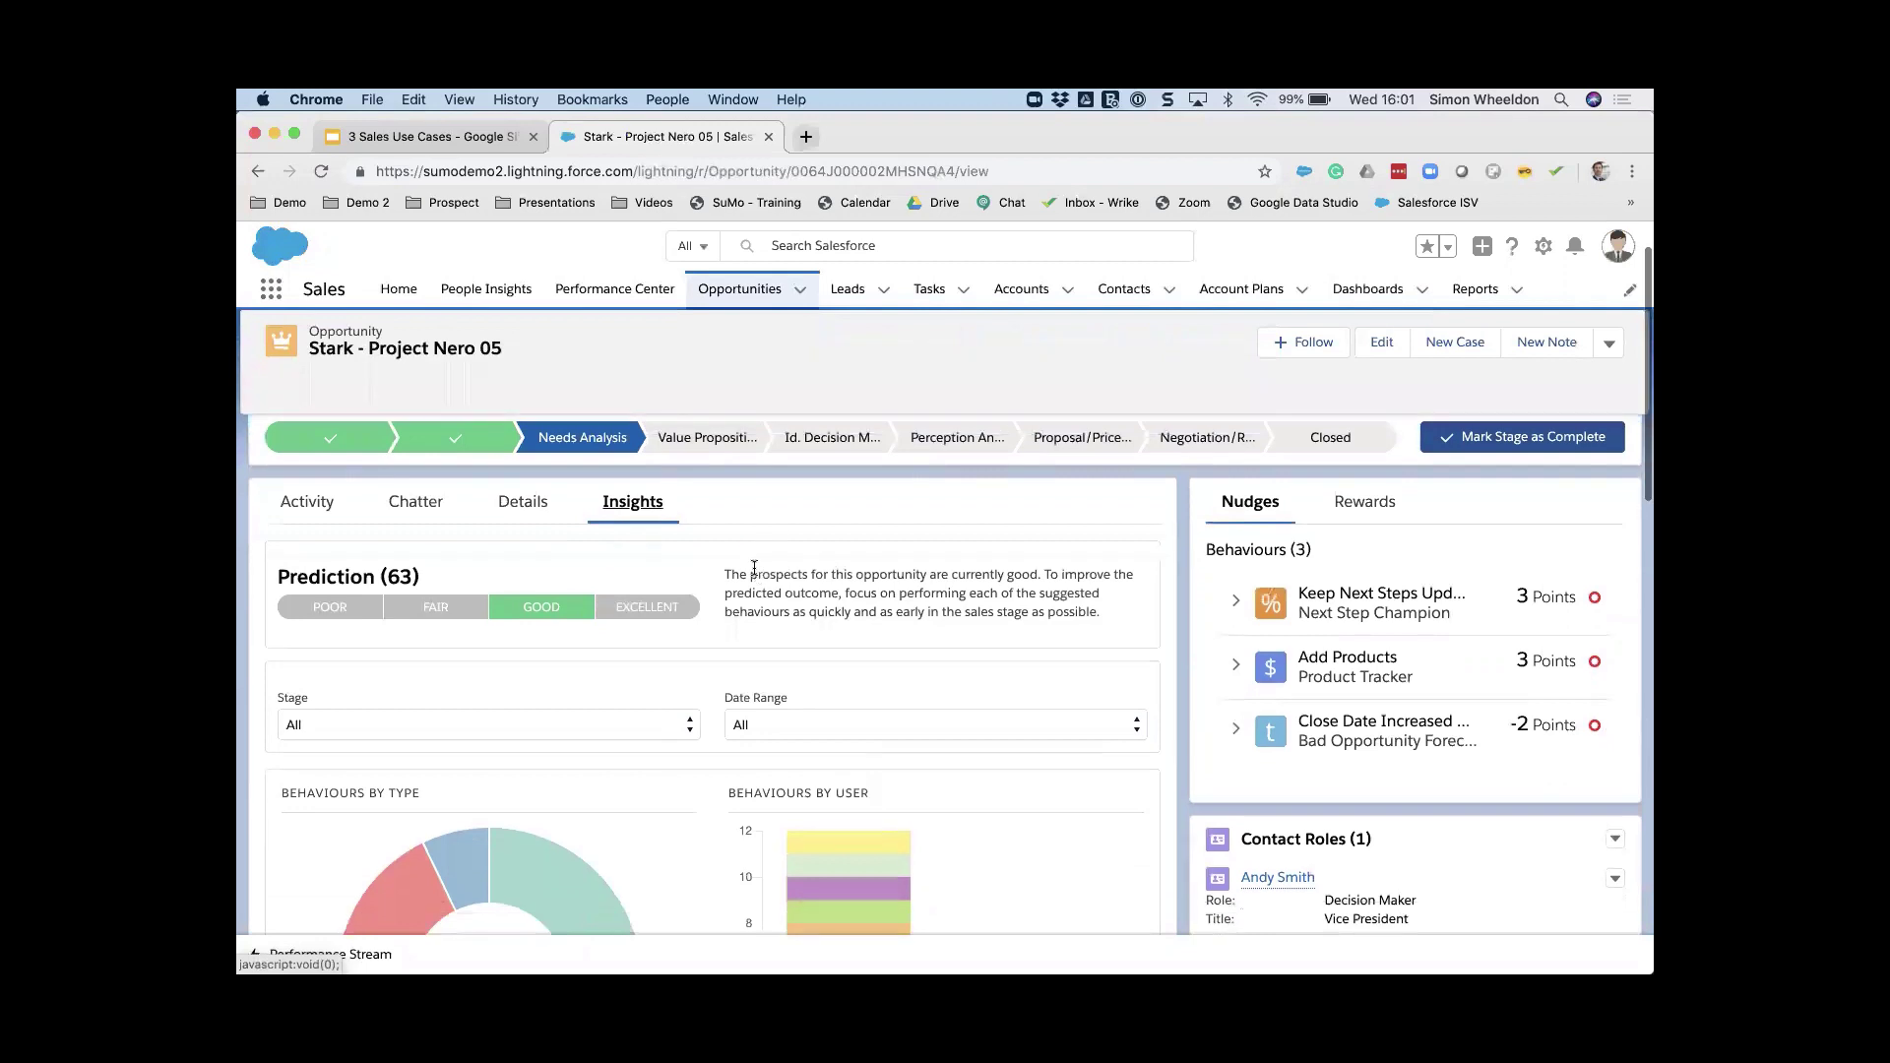
{"action": "scroll", "coordinate": [754, 568], "scroll_direction": "down", "scroll_amount": 5}
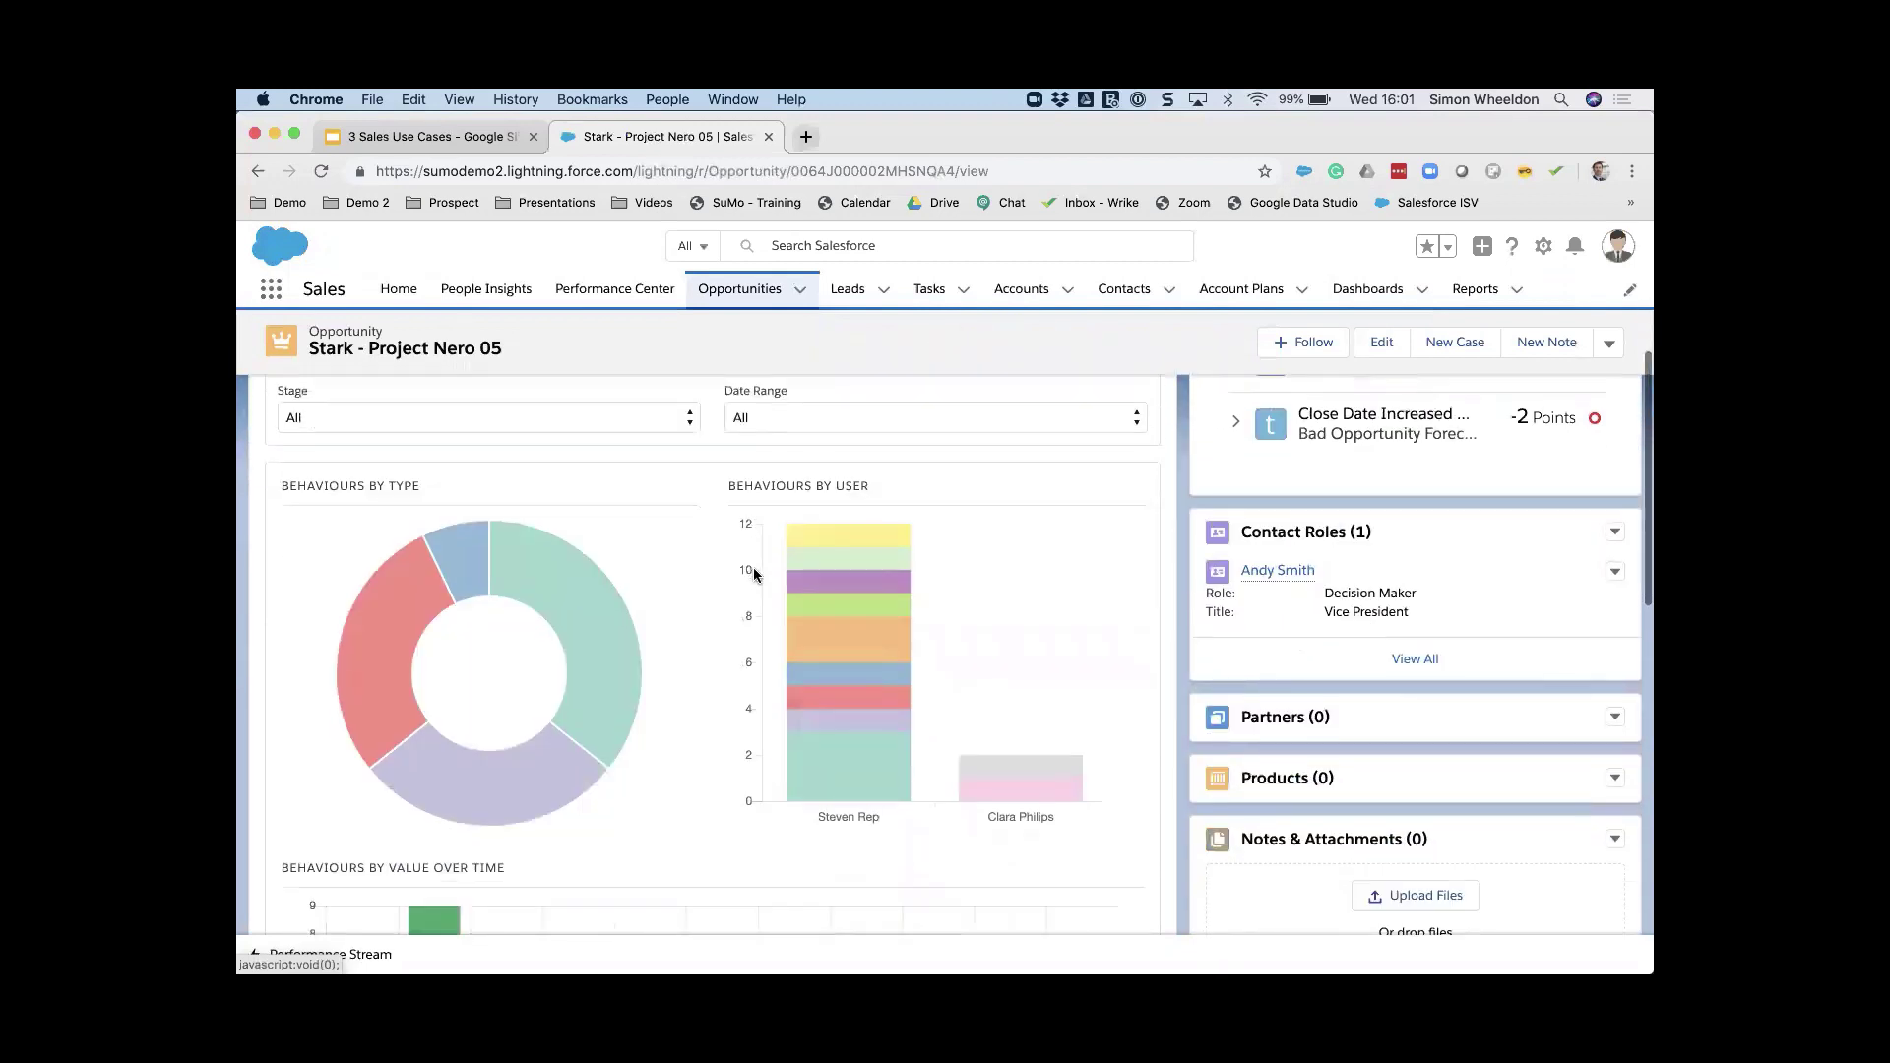
{"action": "mouse_move", "coordinate": [593, 588]}
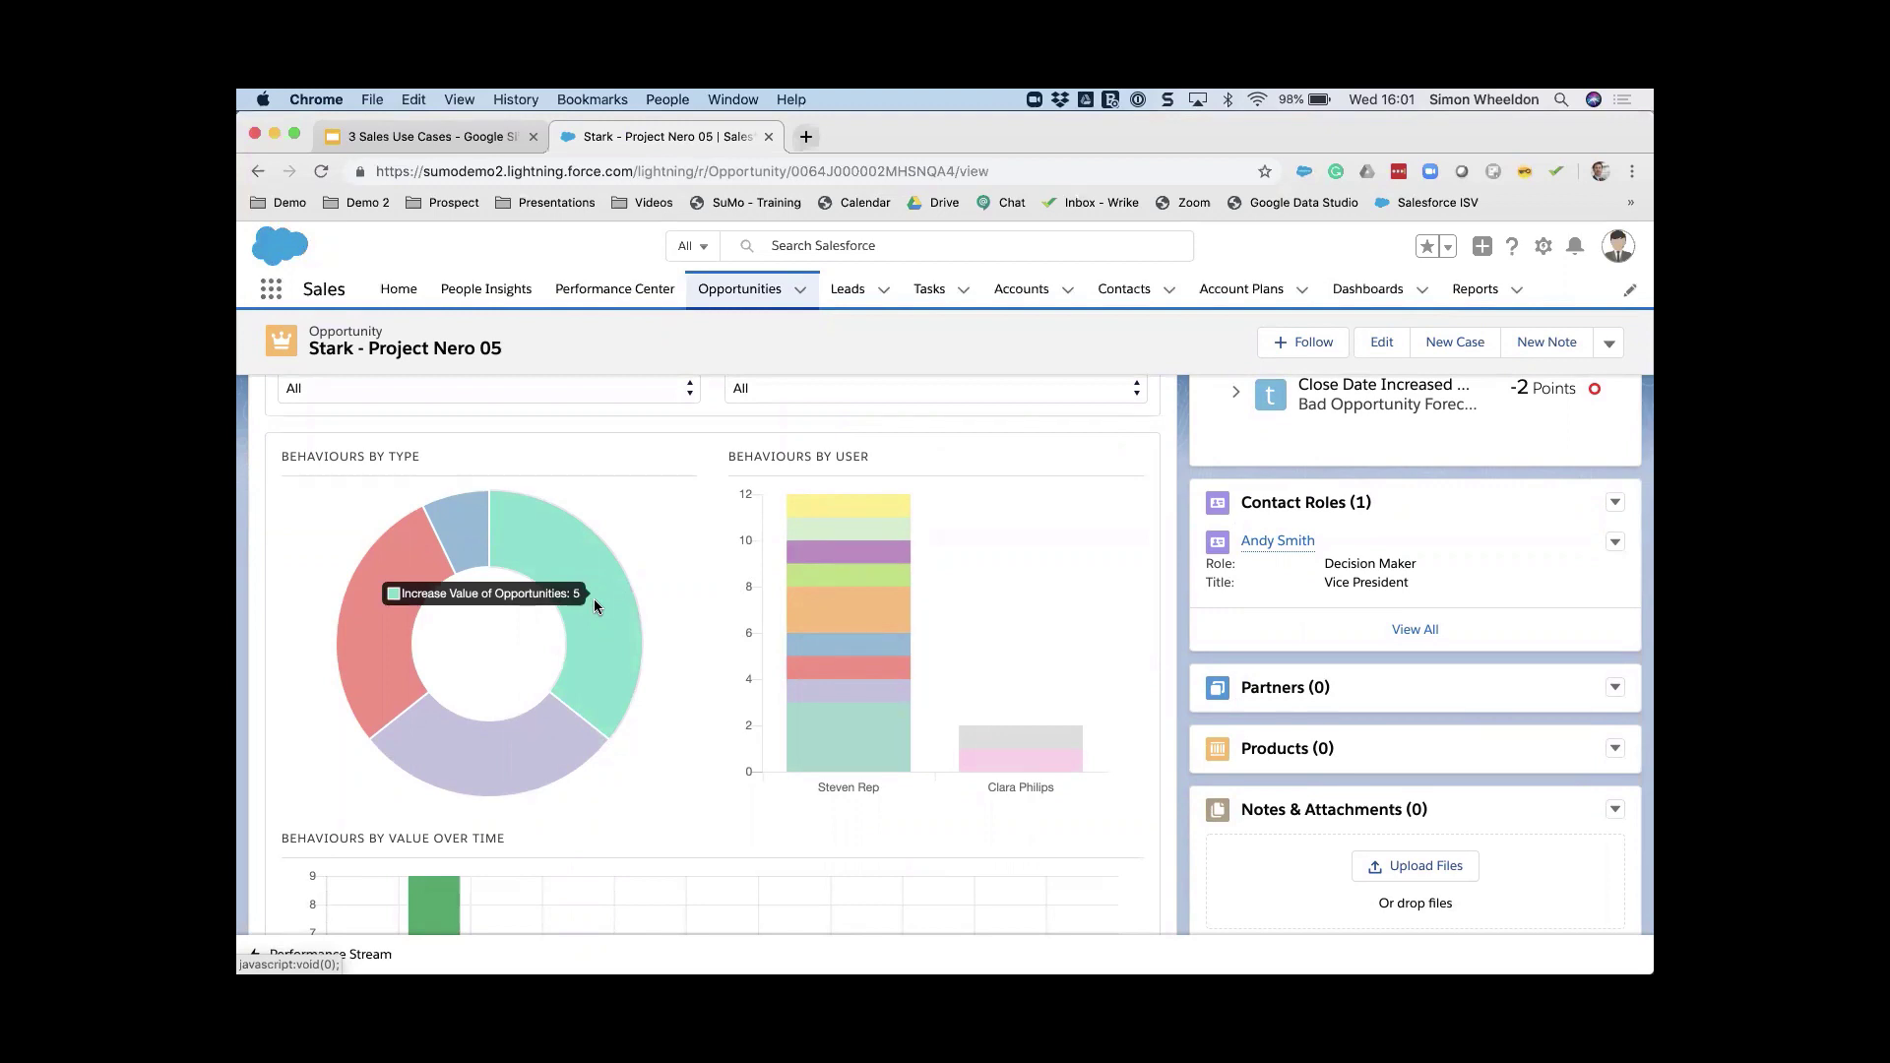
{"action": "mouse_move", "coordinate": [492, 742]}
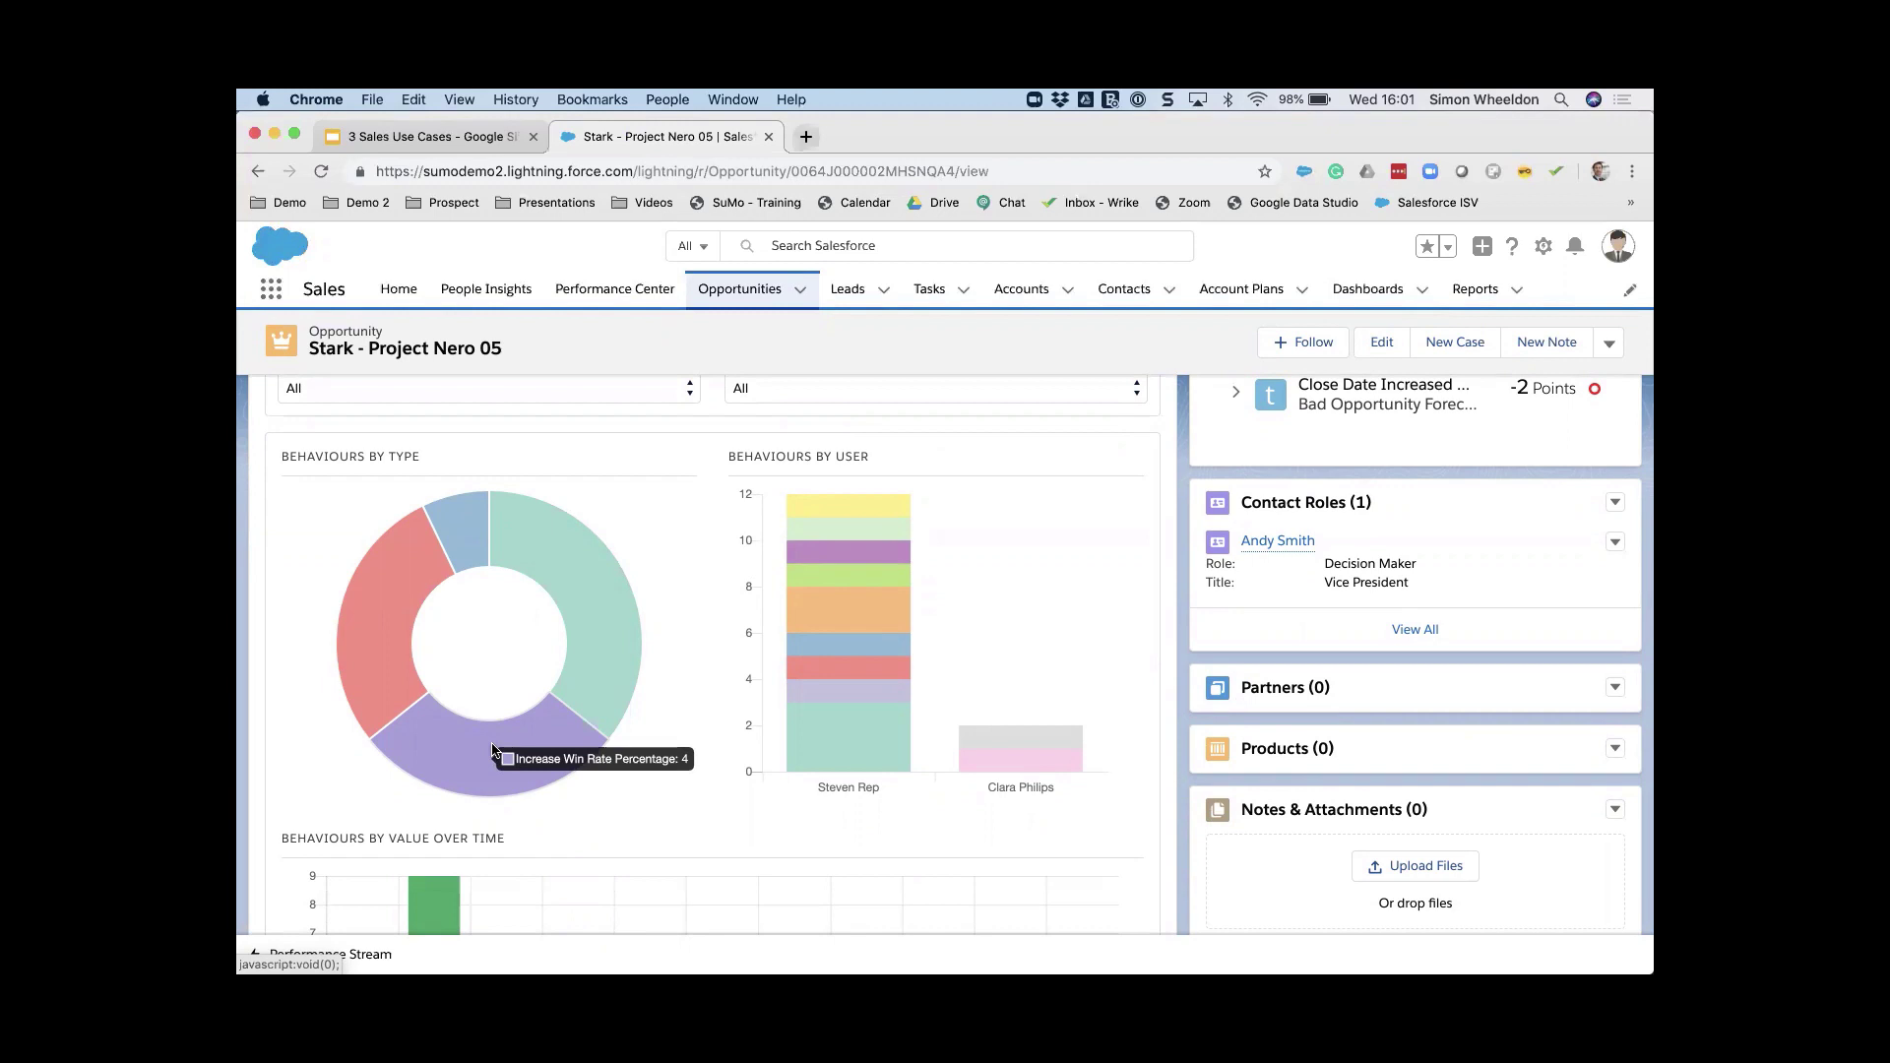
{"action": "mouse_move", "coordinate": [359, 625]}
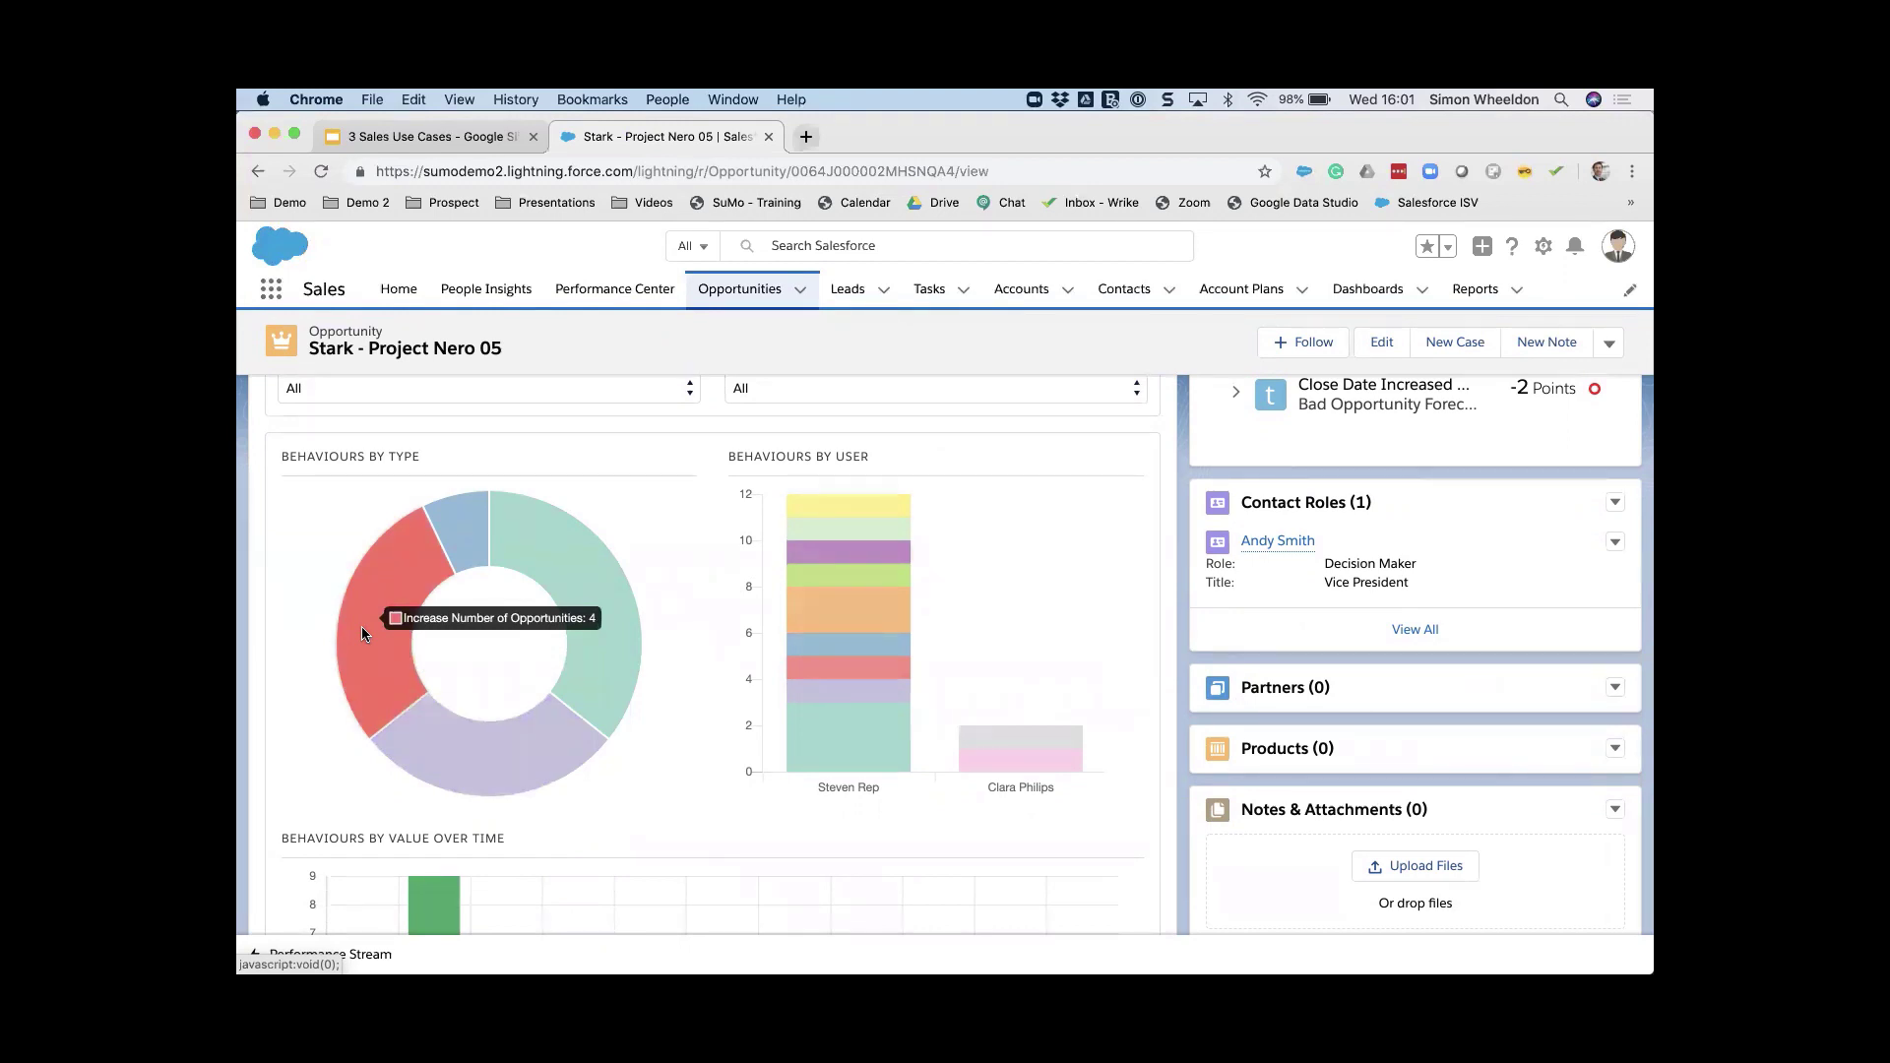
{"action": "mouse_move", "coordinate": [460, 541]}
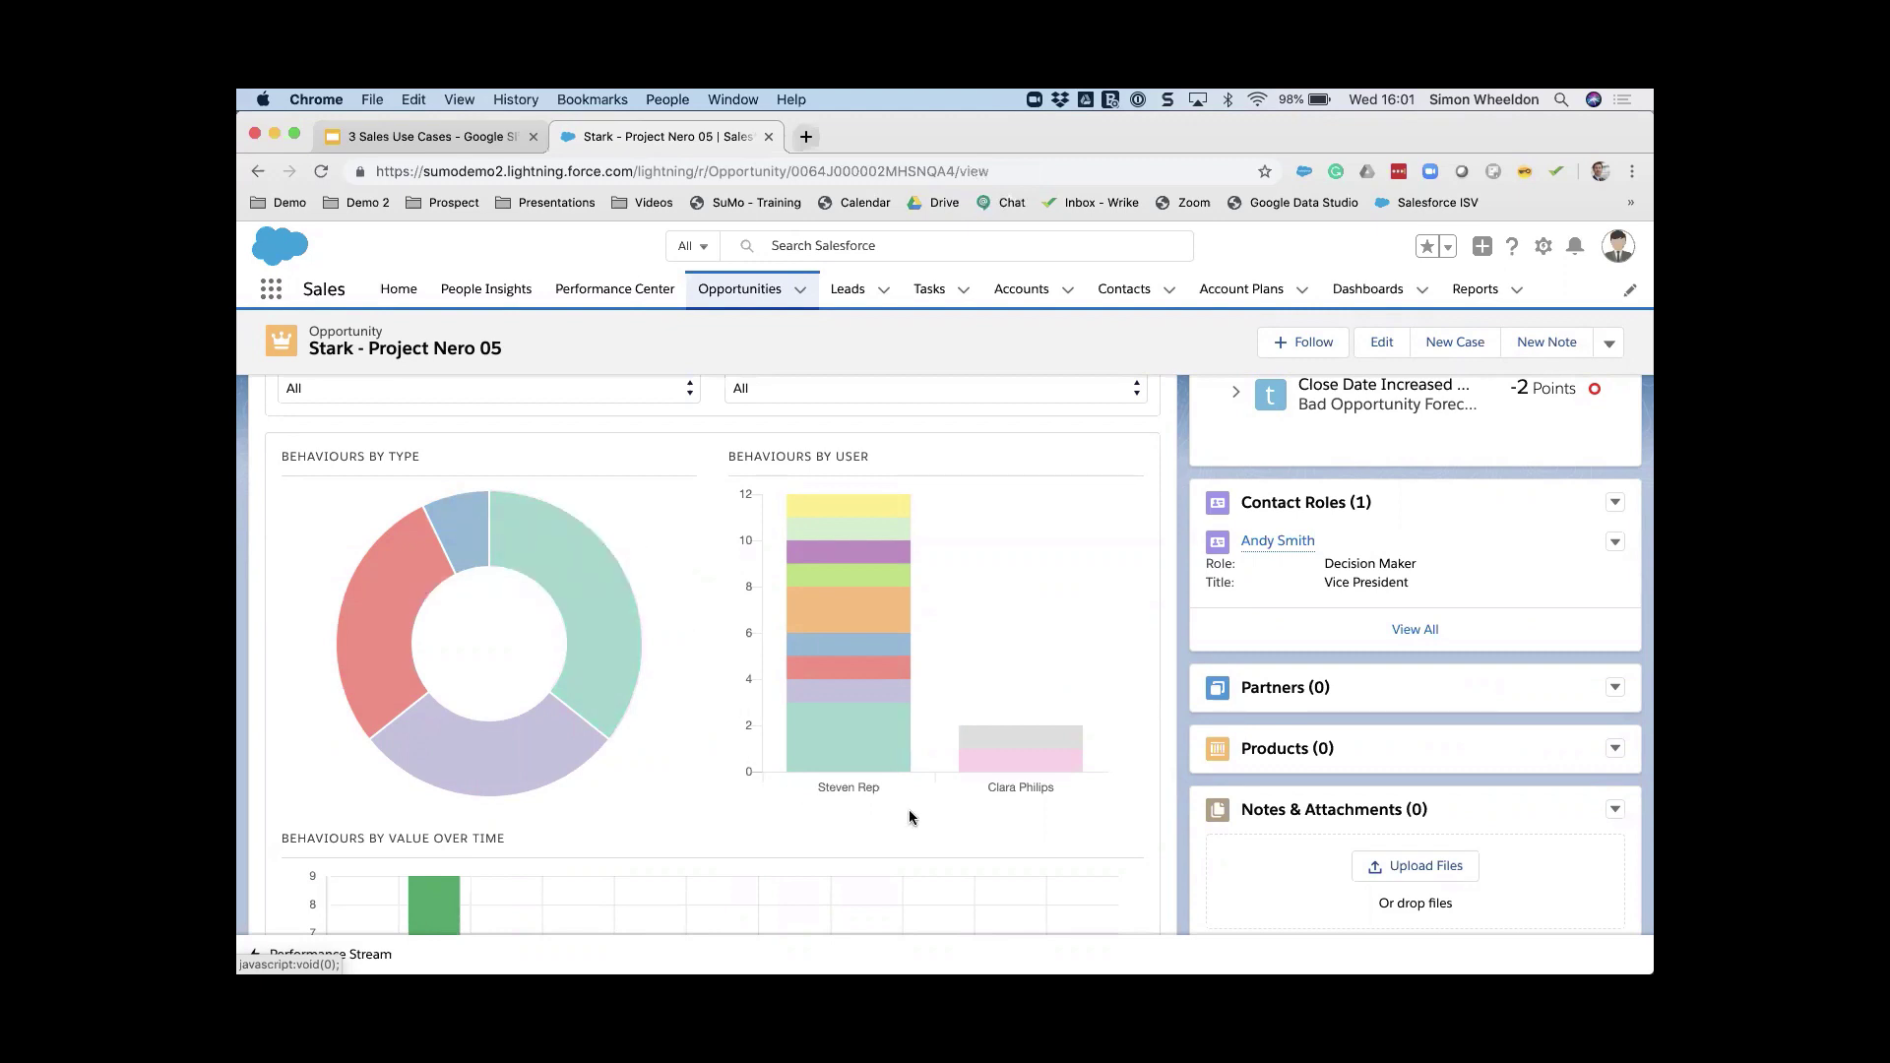
{"action": "mouse_move", "coordinate": [842, 689]}
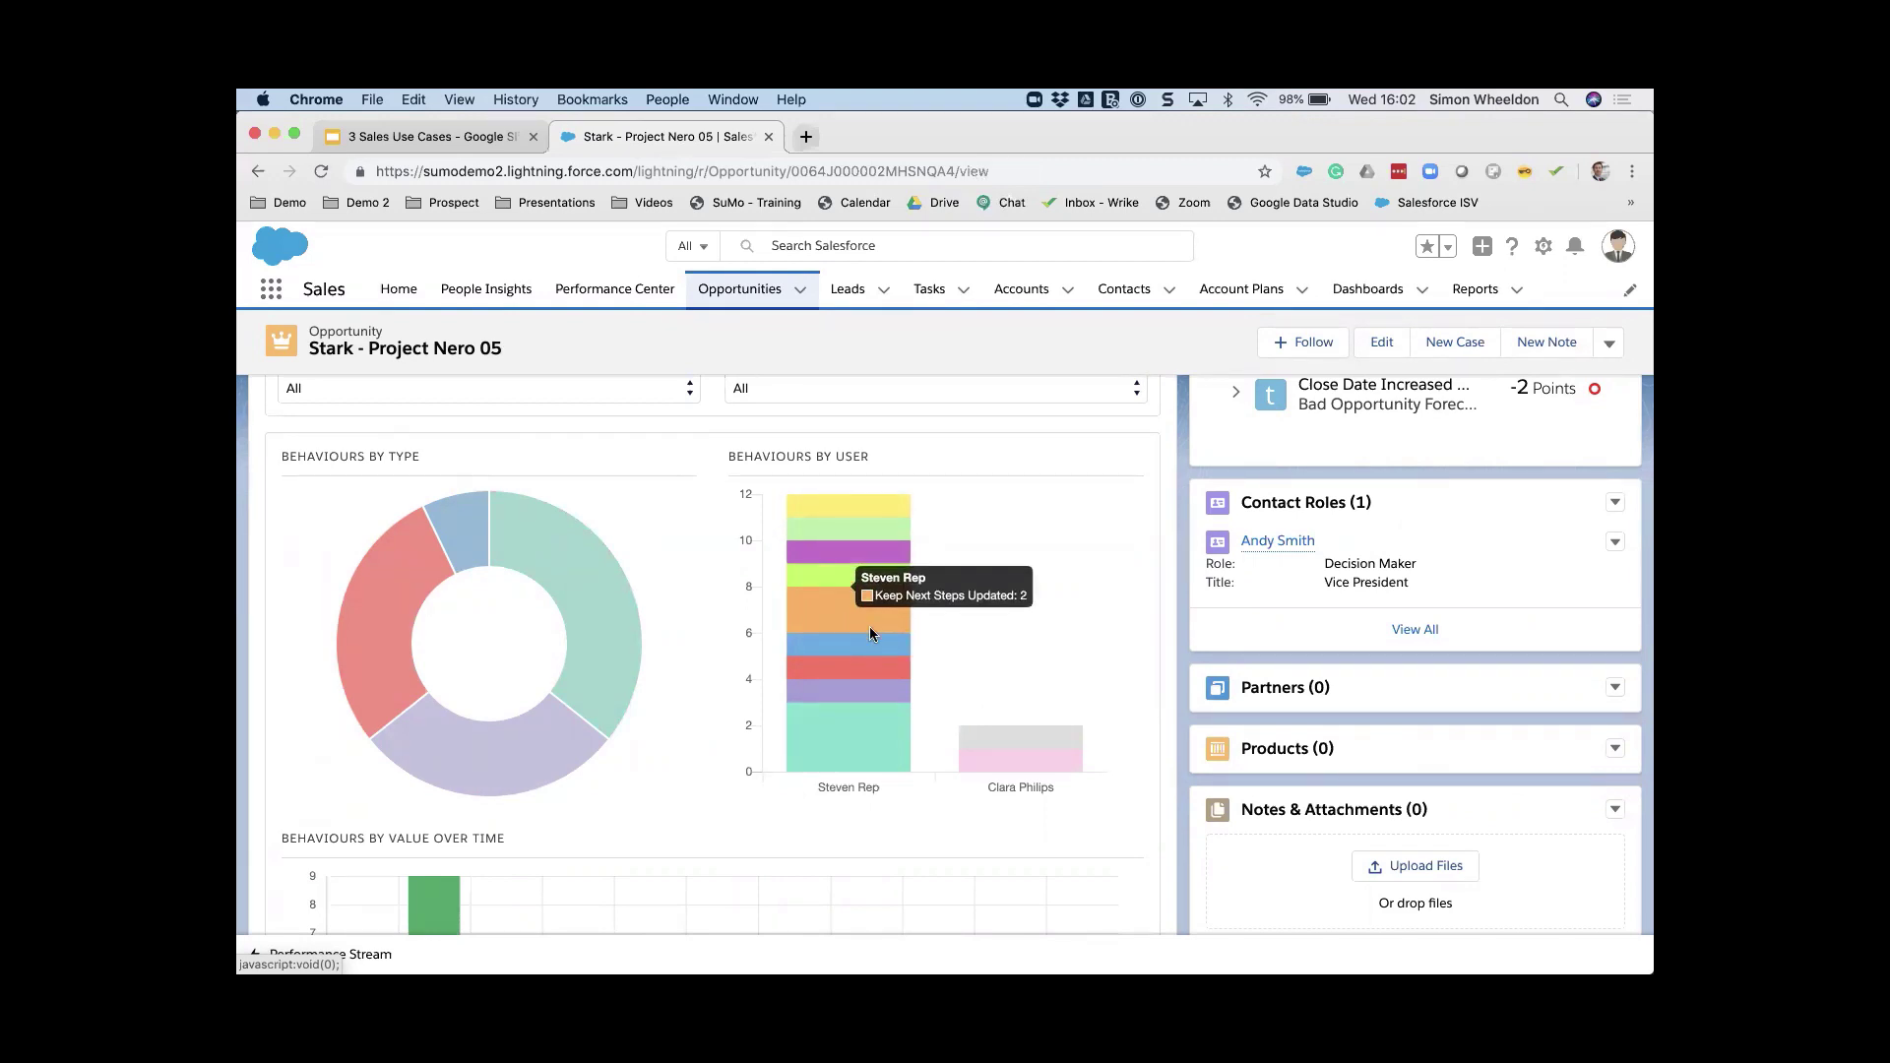
{"action": "mouse_move", "coordinate": [1012, 756]}
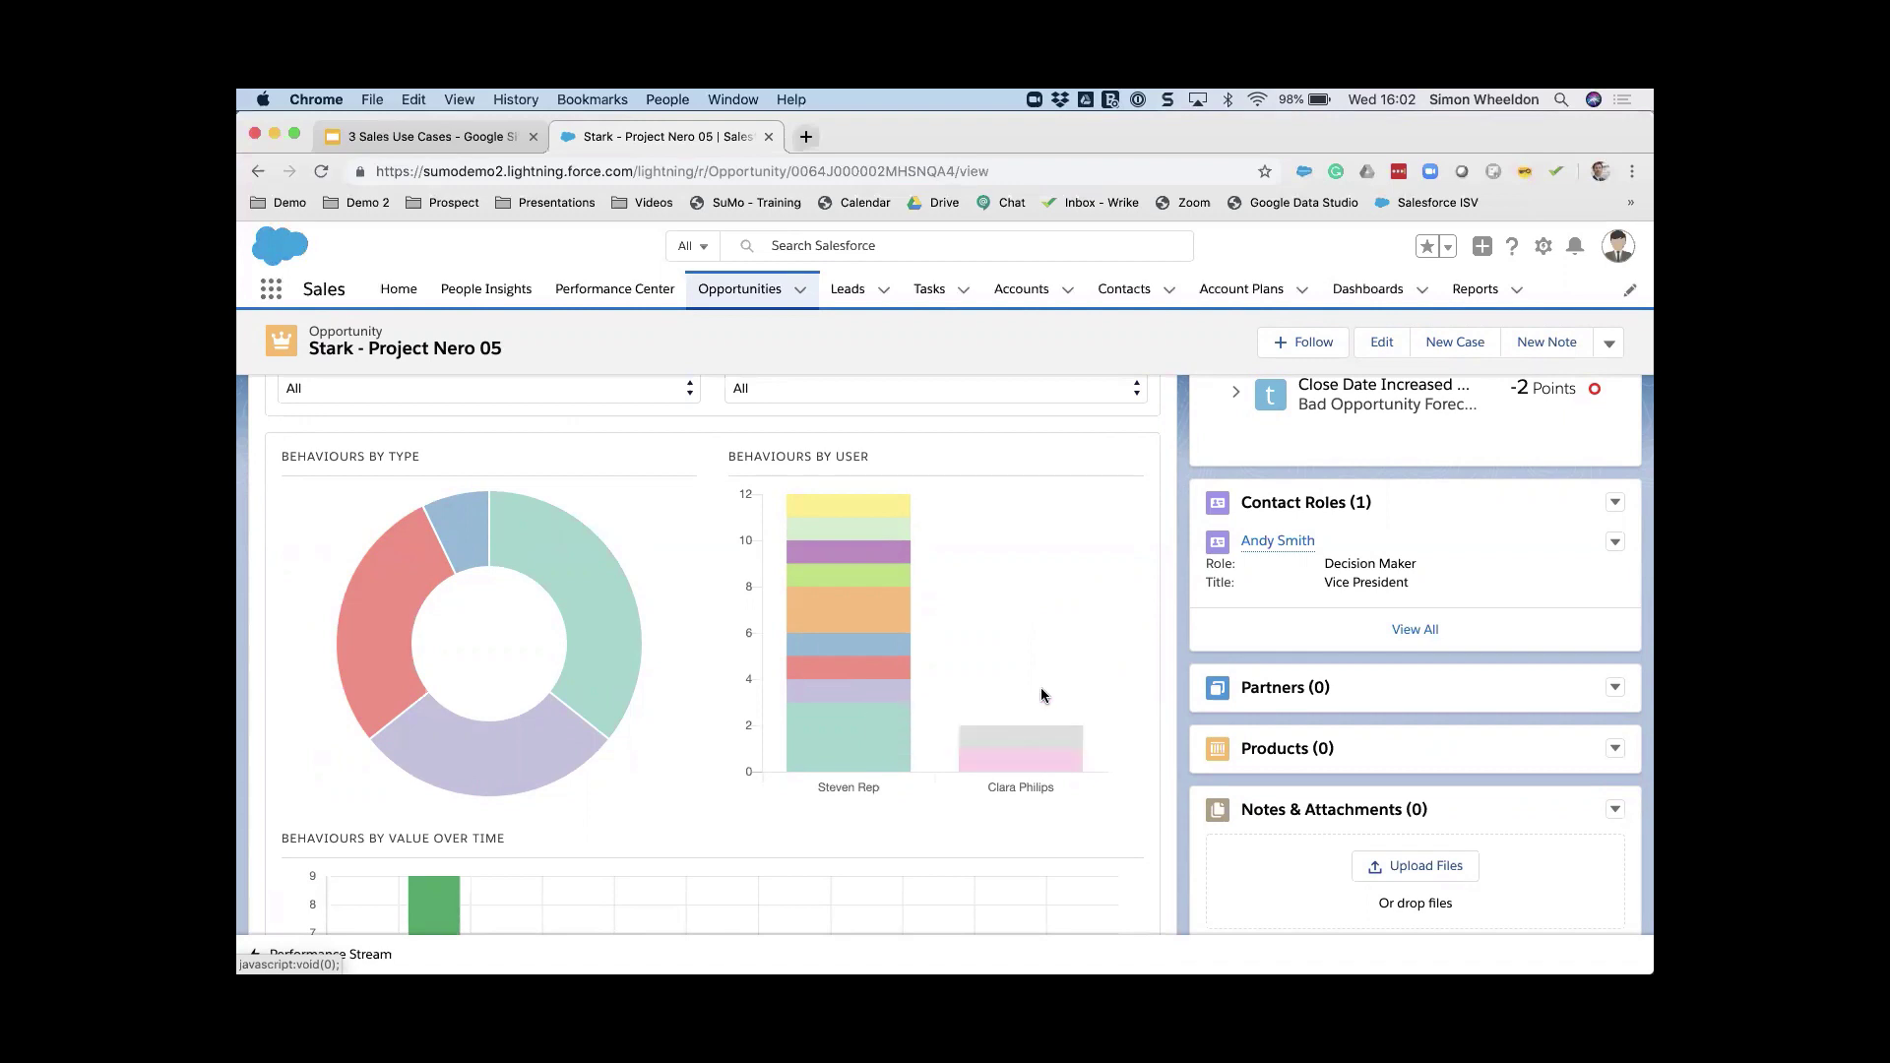
{"action": "scroll", "coordinate": [1041, 695], "scroll_direction": "down", "scroll_amount": 5}
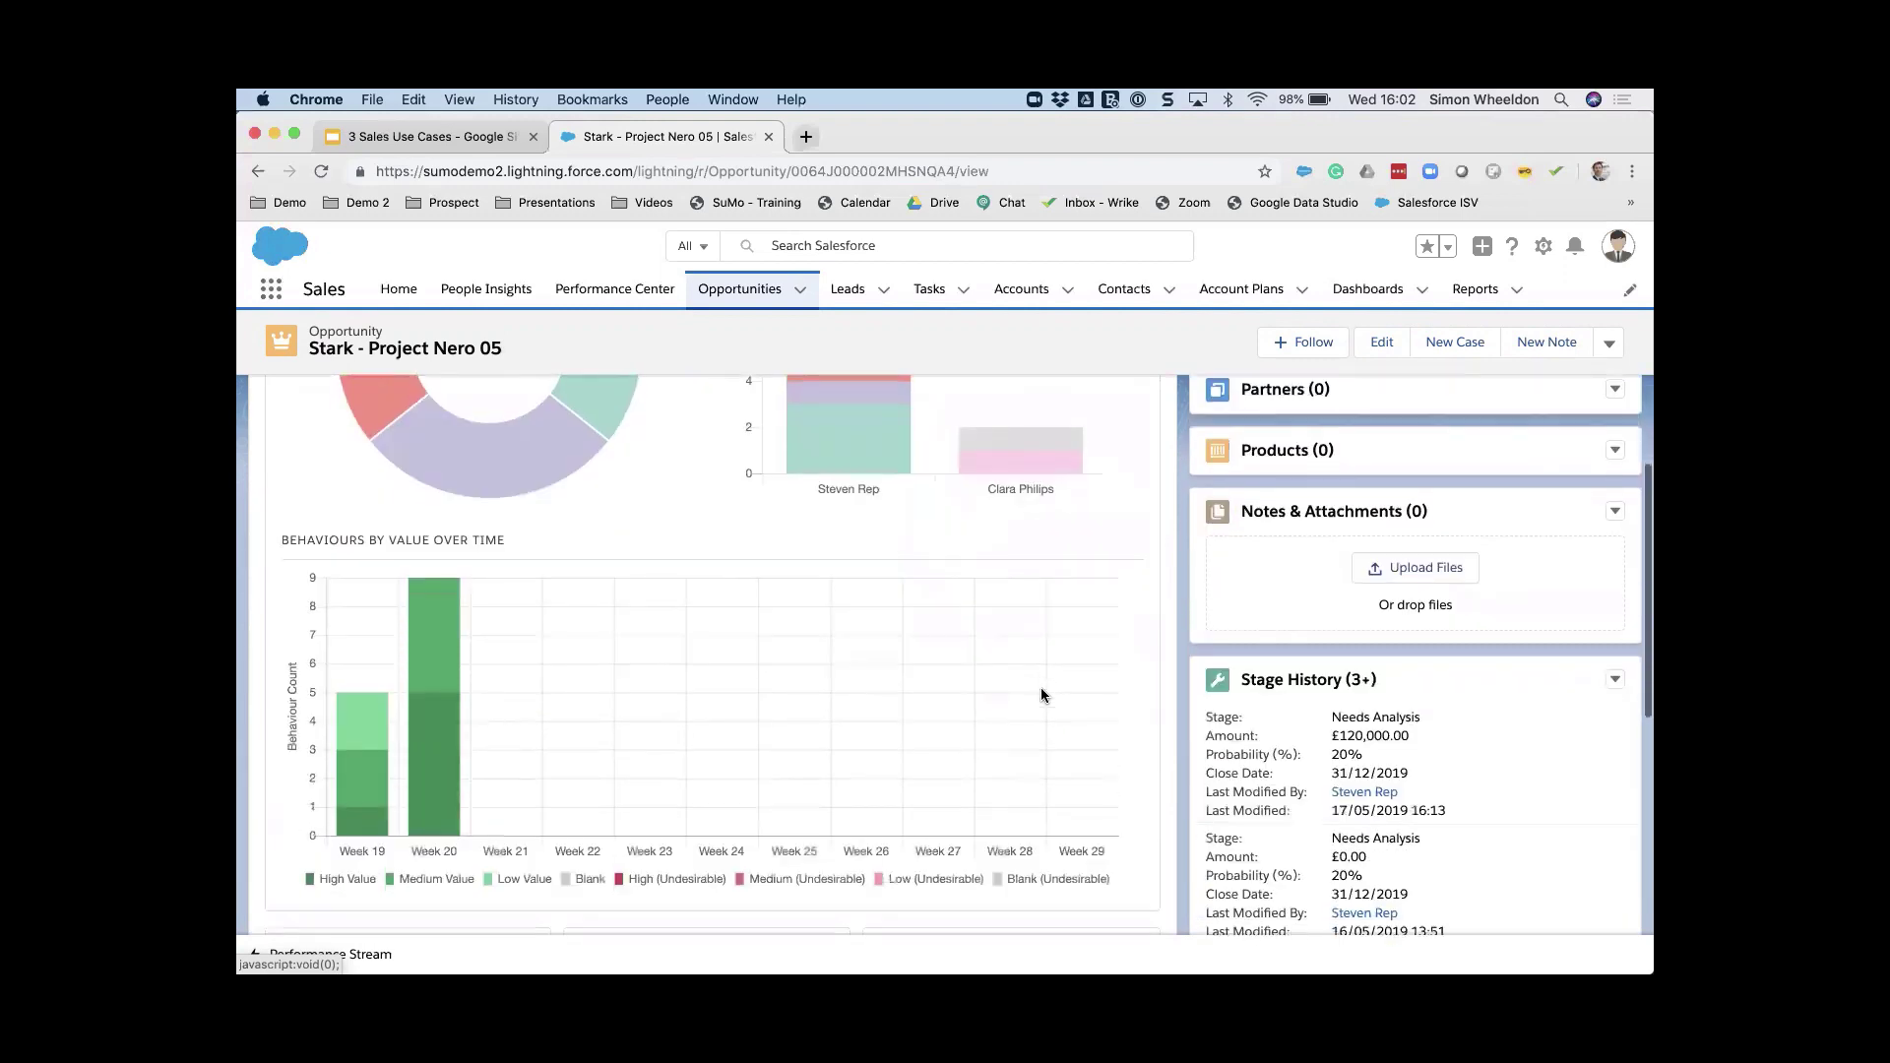
Step: Examine the weekly bars for Week 19 and Week 20 in the Behaviours by Value Over Time chart
{"action": "mouse_move", "coordinate": [368, 777]}
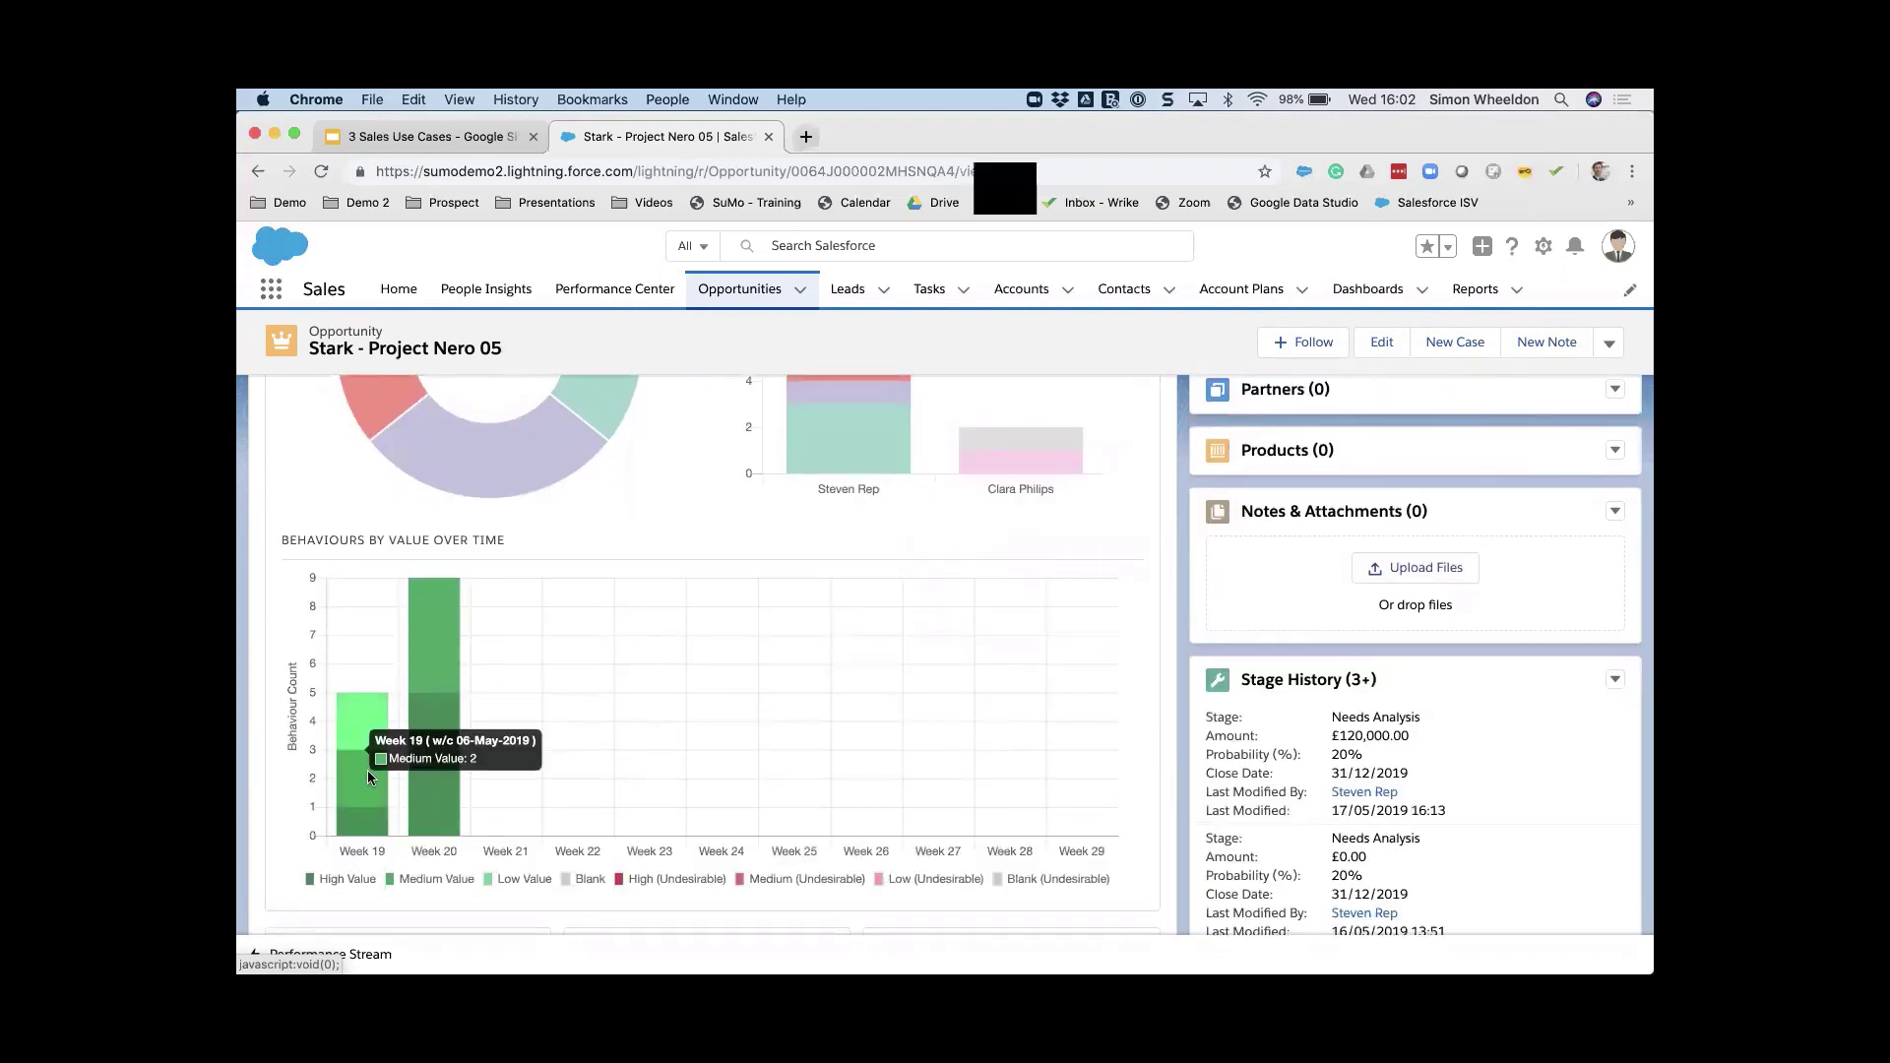
{"action": "mouse_move", "coordinate": [446, 774]}
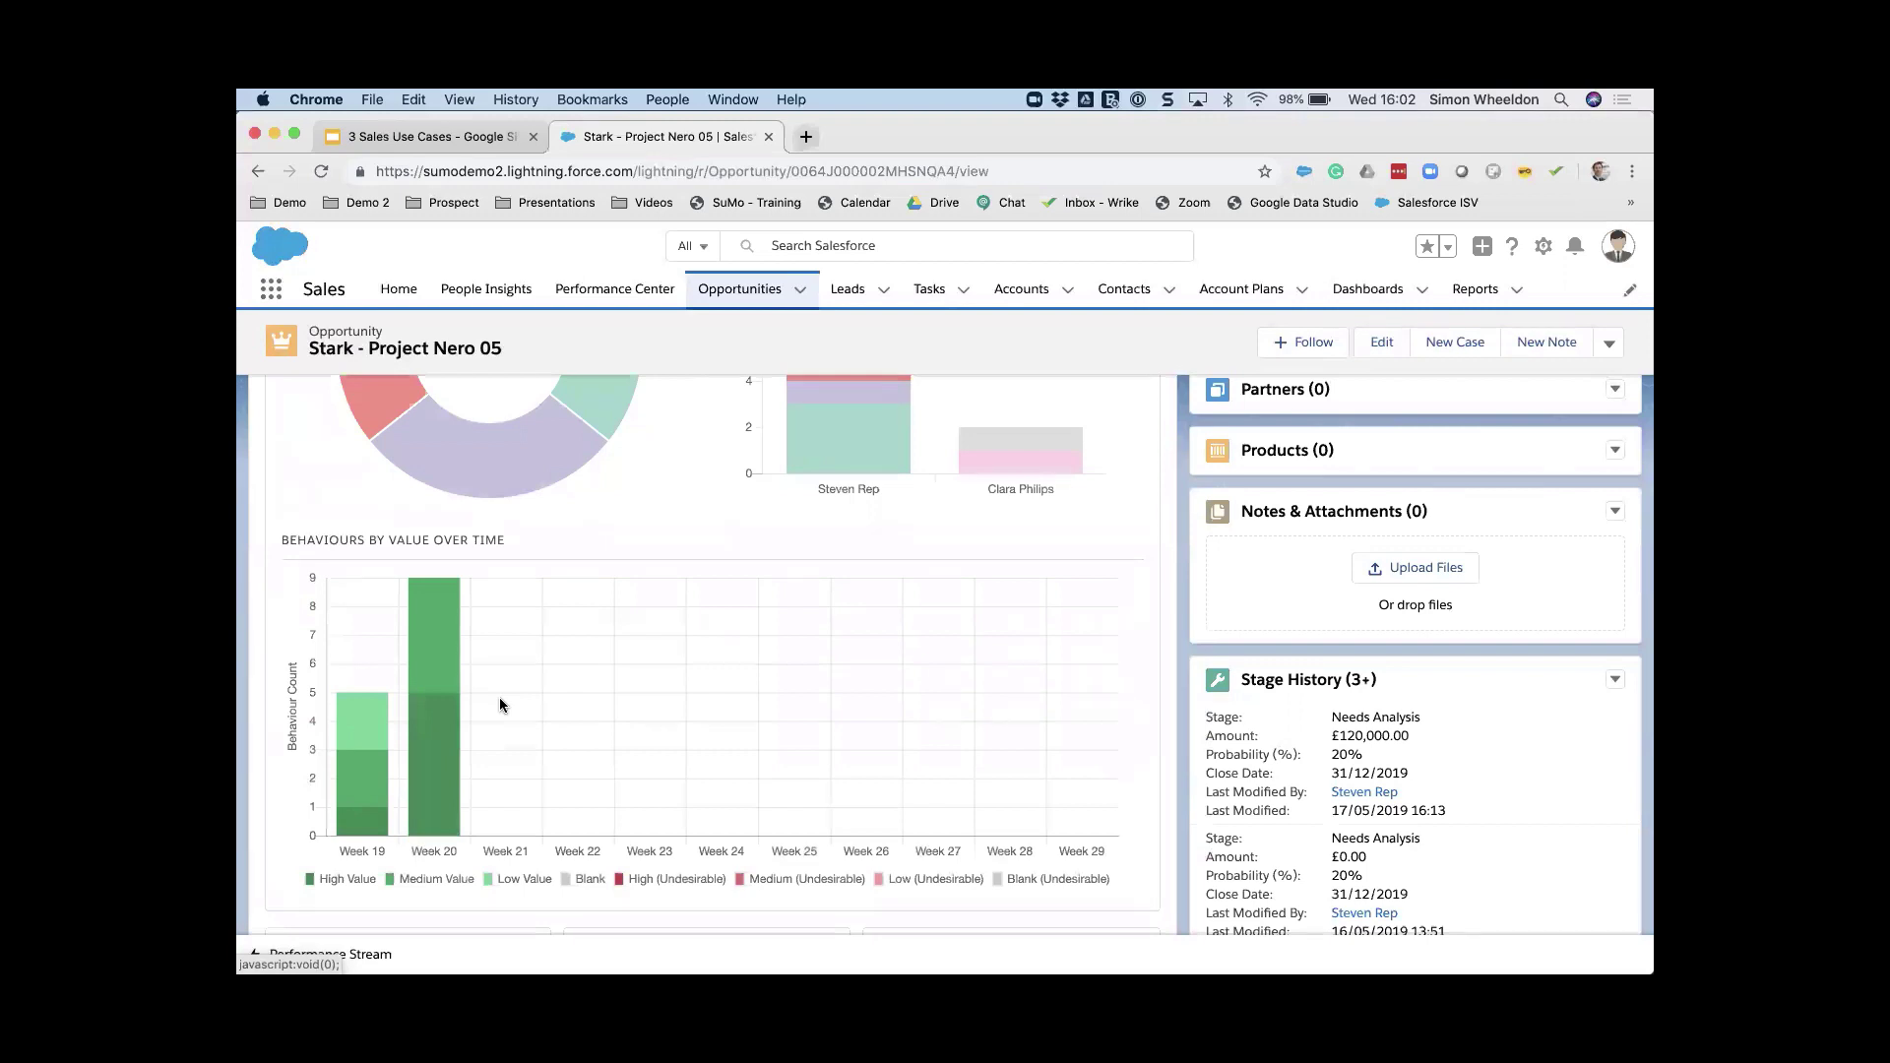
{"action": "scroll", "coordinate": [499, 697], "scroll_direction": "down", "scroll_amount": 1}
Step: Filter the opportunity's insights by the Prospecting stage
{"action": "scroll", "coordinate": [499, 697], "scroll_direction": "up", "scroll_amount": 2}
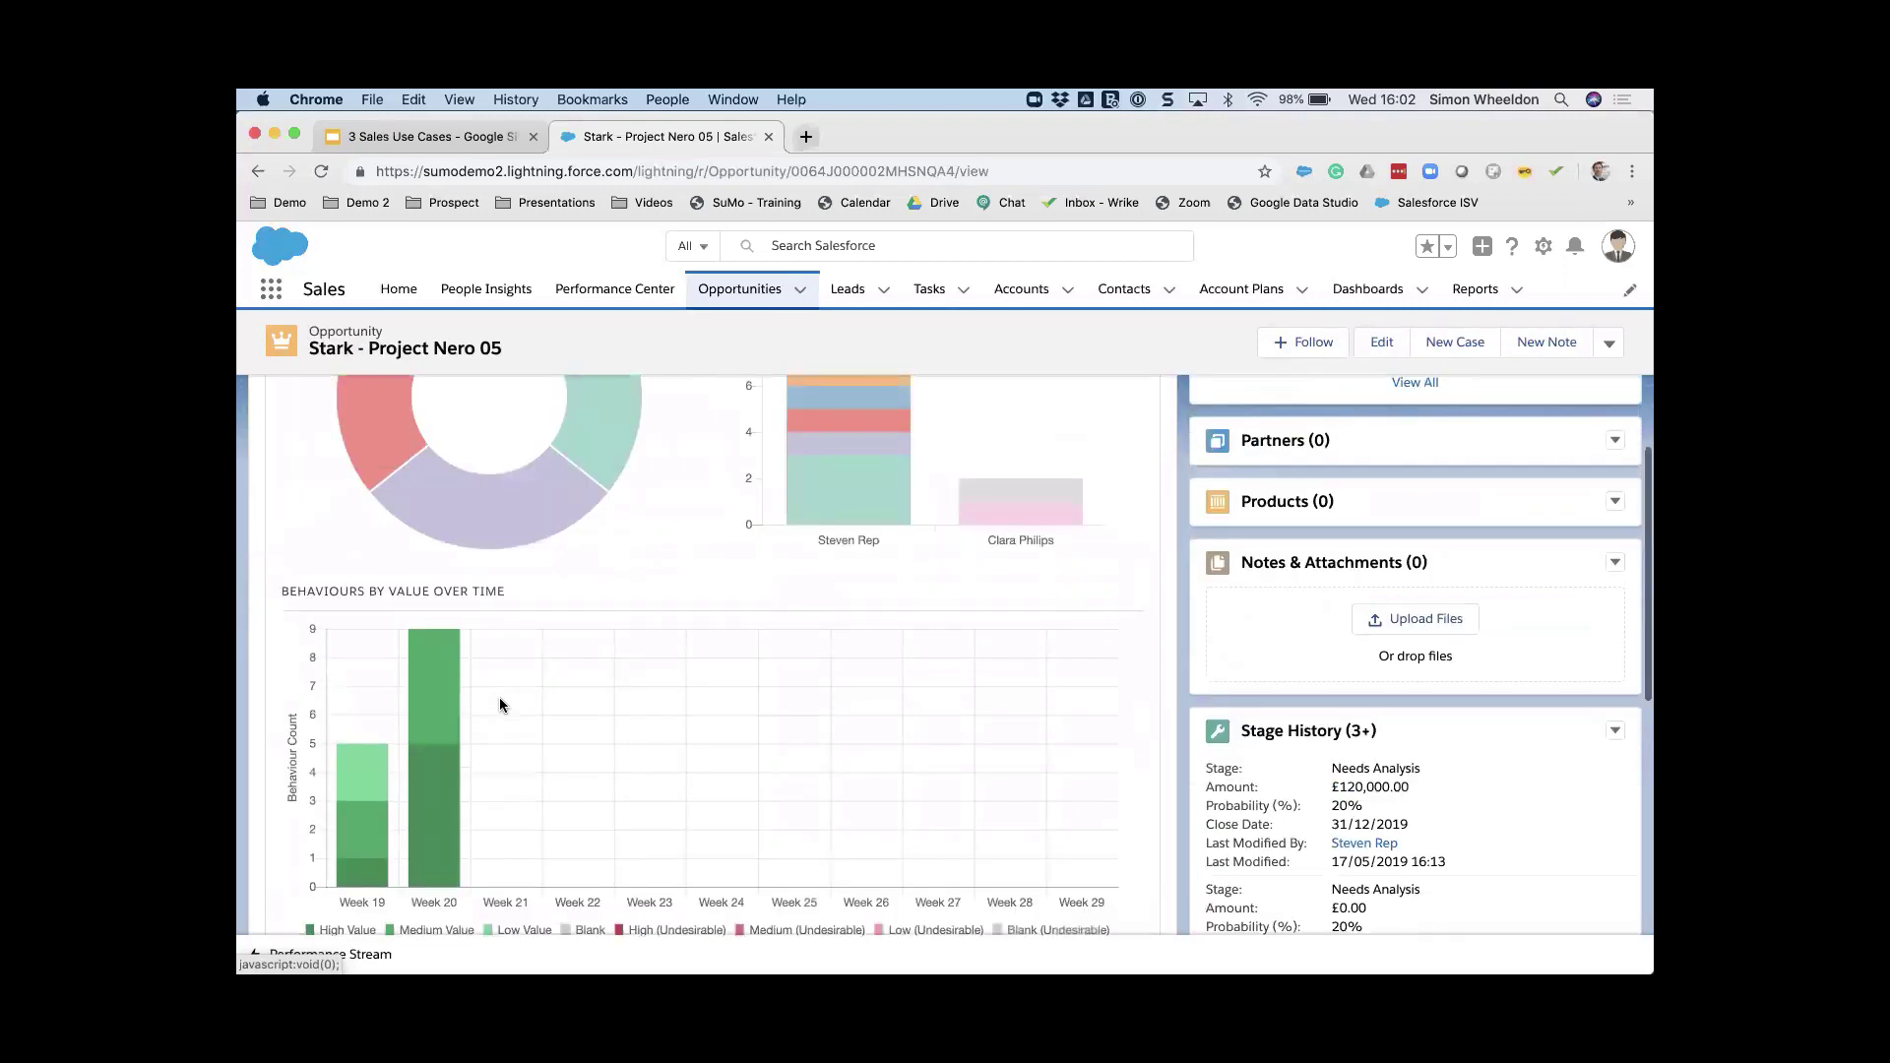
{"action": "scroll", "coordinate": [499, 705], "scroll_direction": "up", "scroll_amount": 5}
{"action": "left_click", "coordinate": [512, 640]}
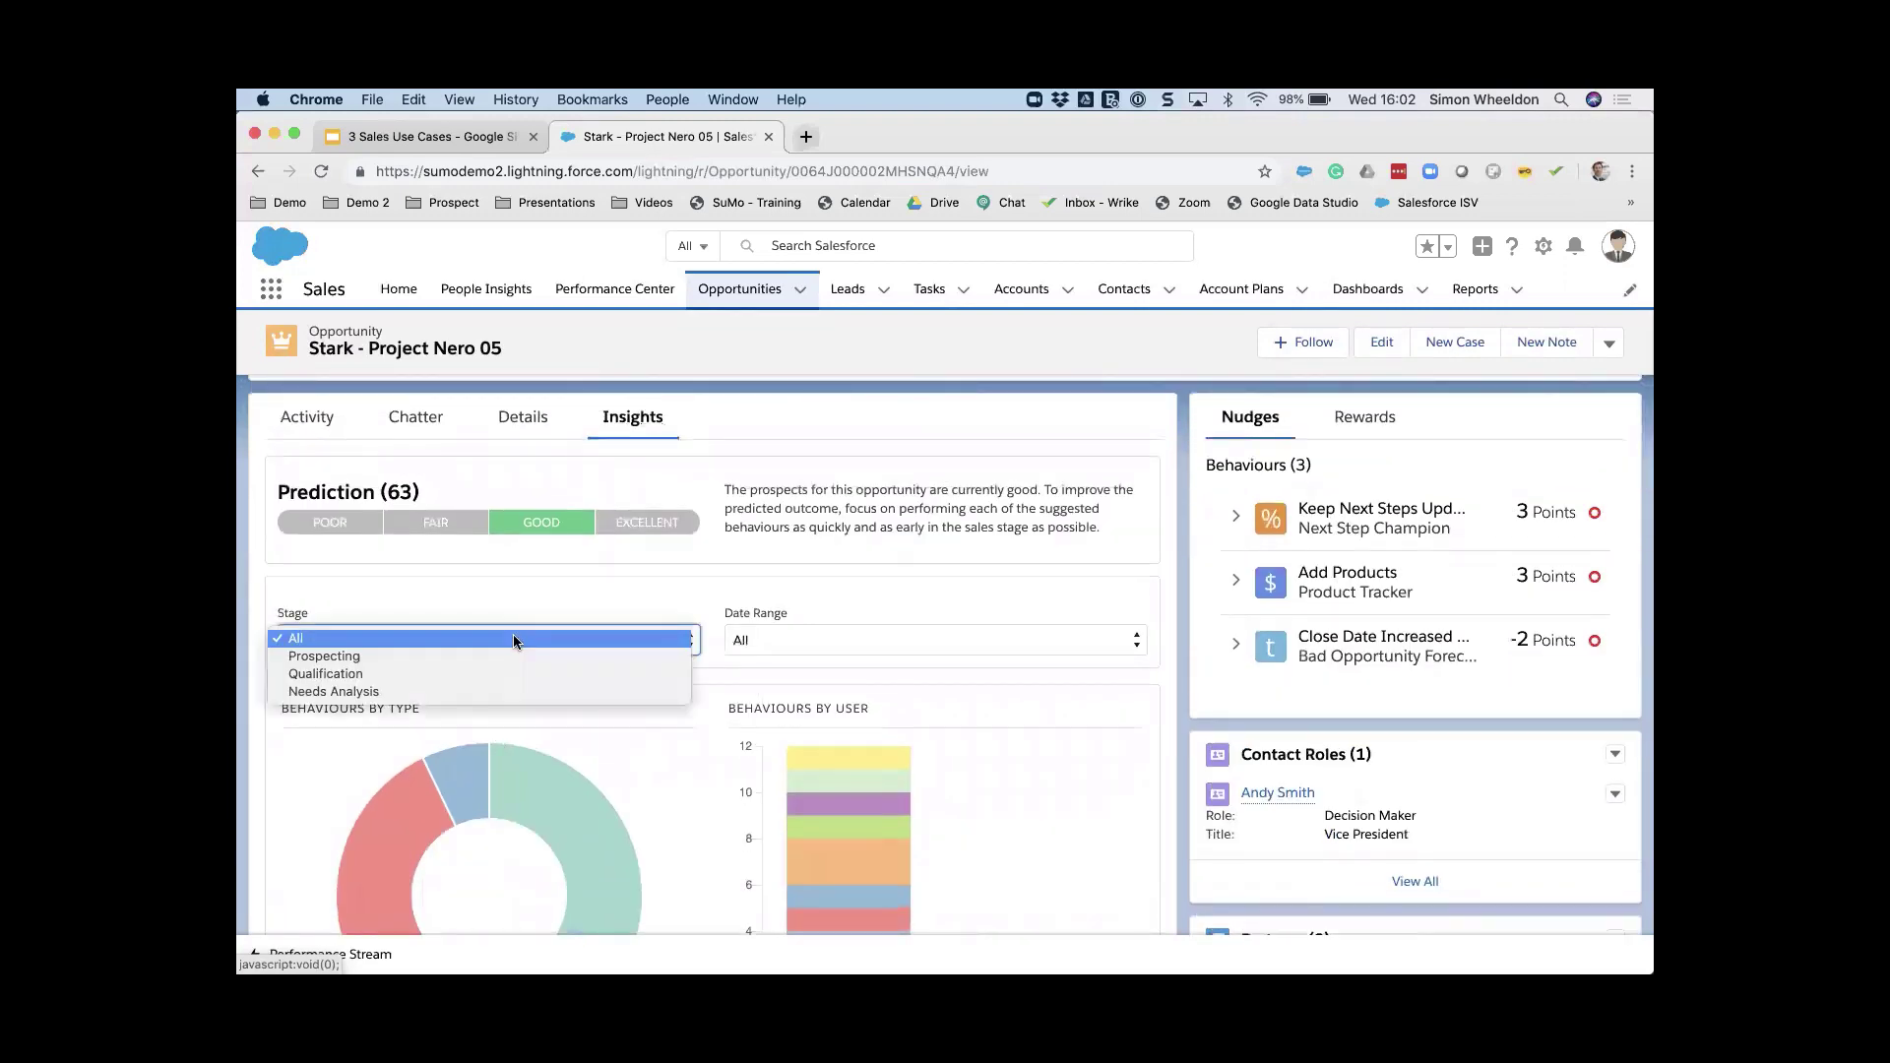
{"action": "left_click", "coordinate": [508, 639]}
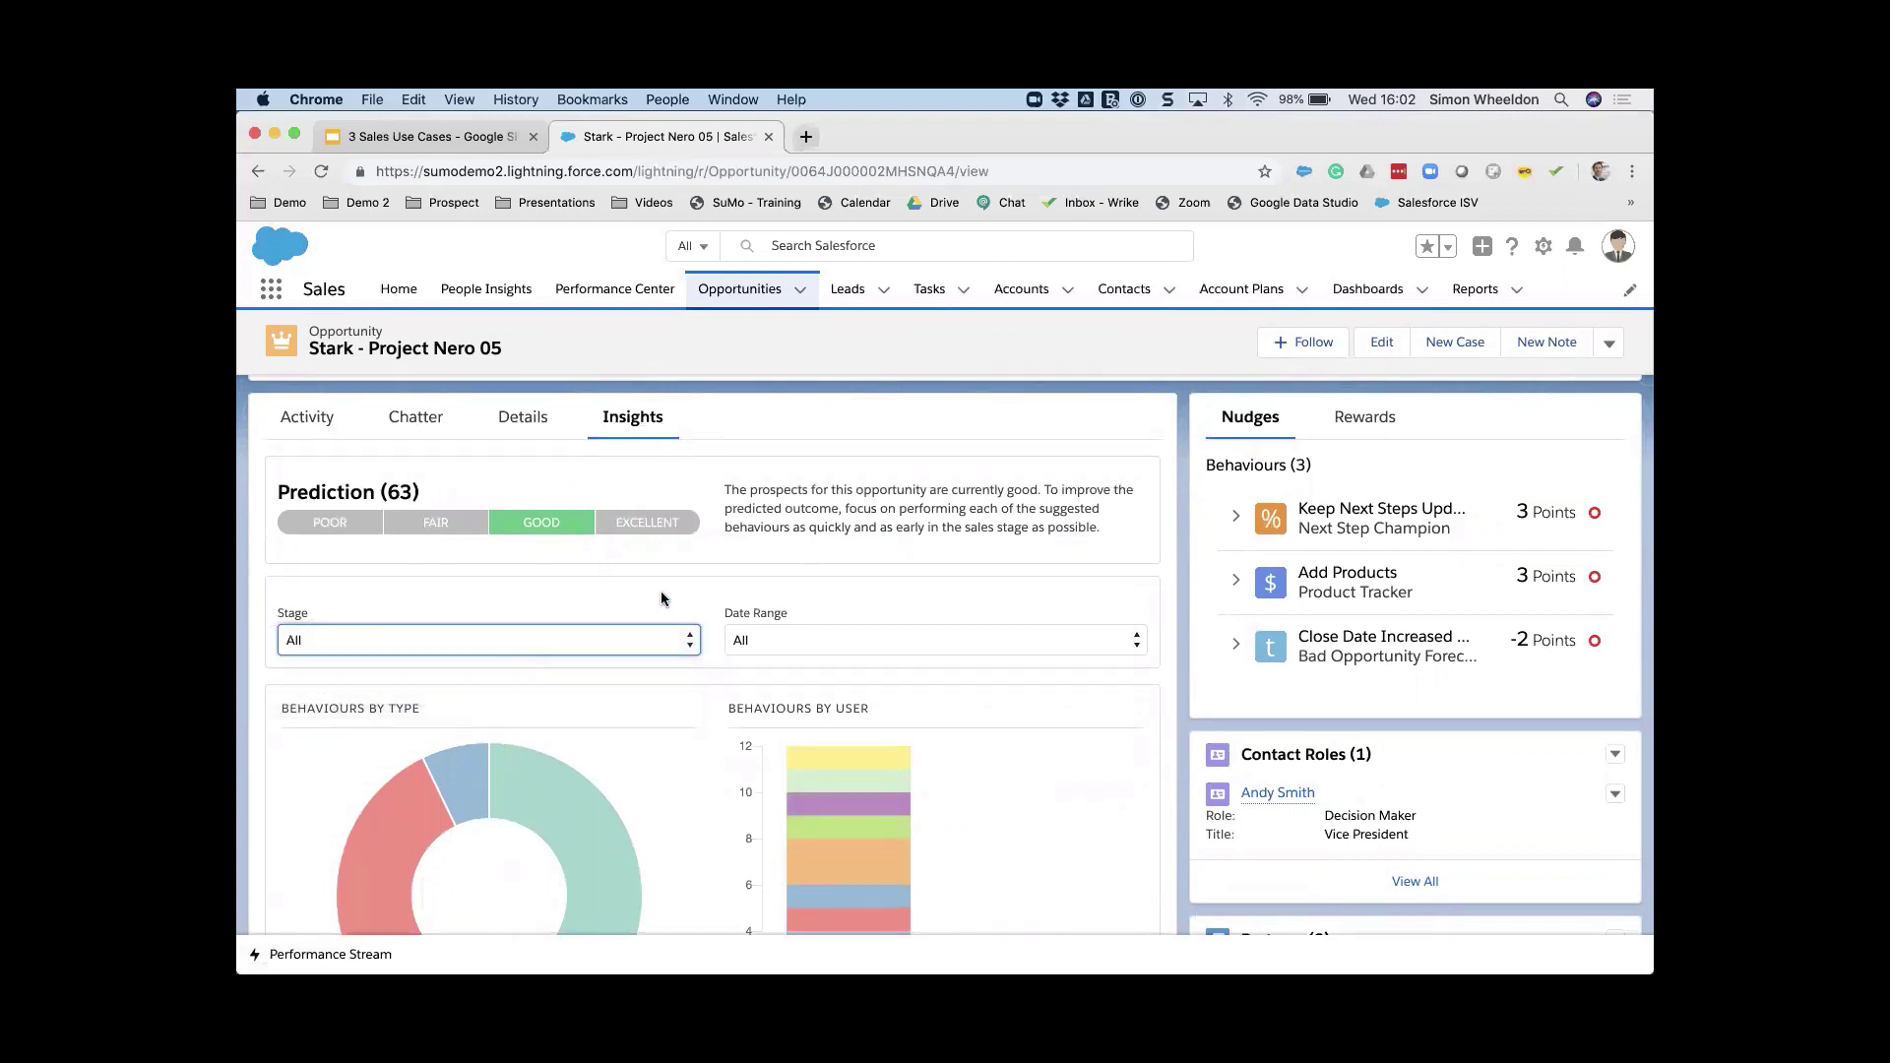
{"action": "key", "text": "Down"}
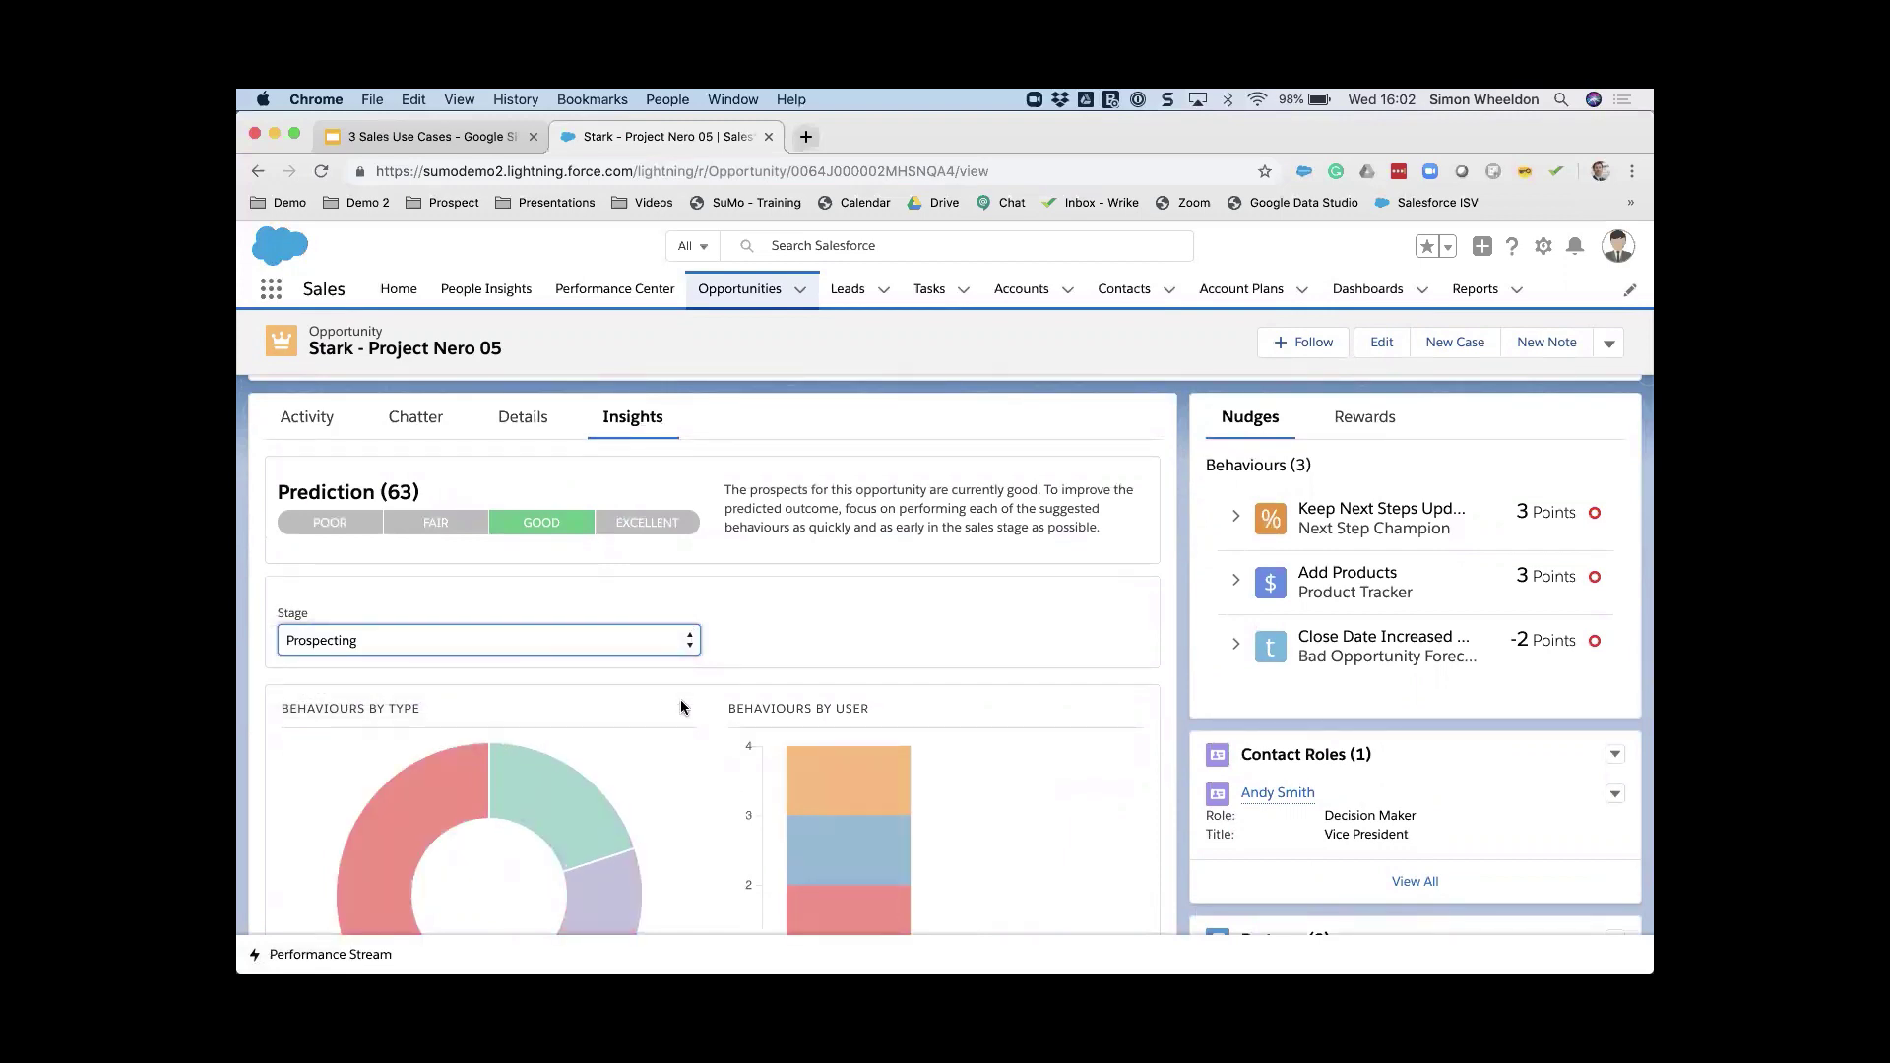
Step: Review the Prospecting stage's charts, metrics and insight records, and show the list of behaviours for that stage
{"action": "scroll", "coordinate": [681, 707], "scroll_direction": "down", "scroll_amount": 5}
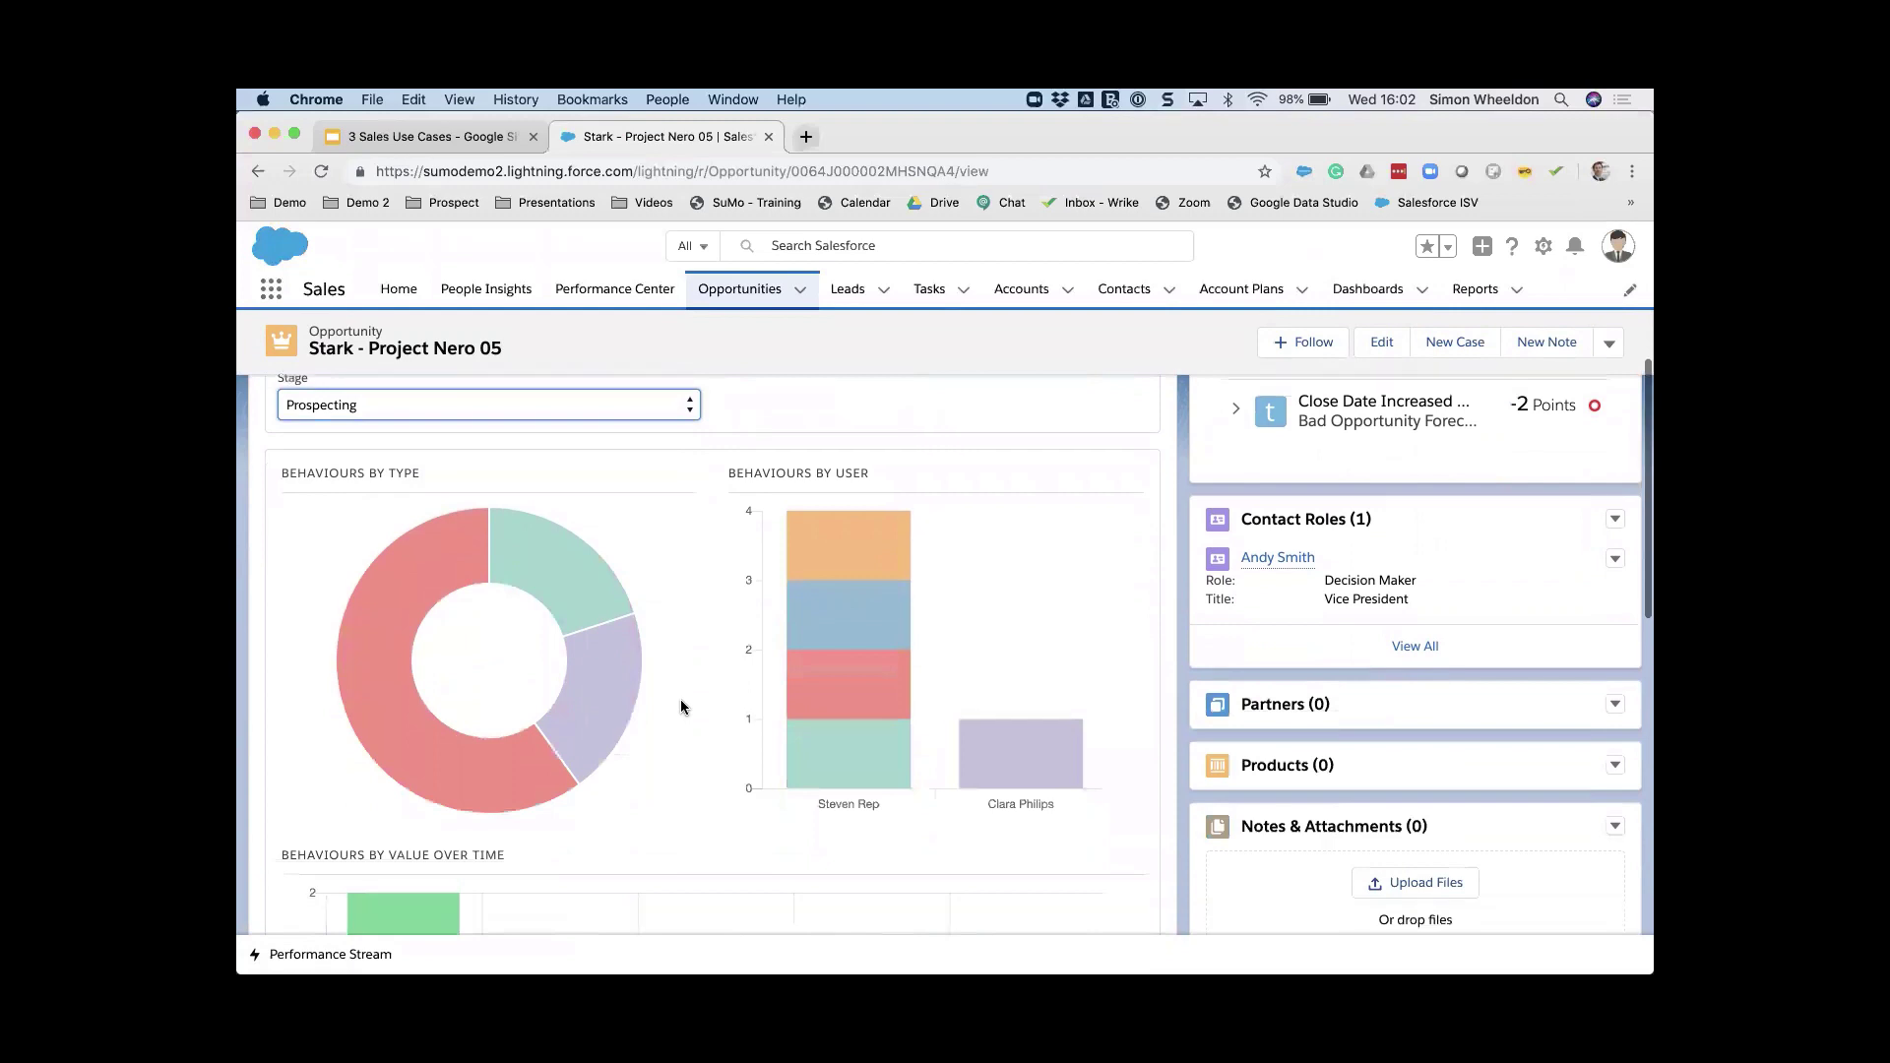
{"action": "scroll", "coordinate": [681, 706], "scroll_direction": "down", "scroll_amount": 2}
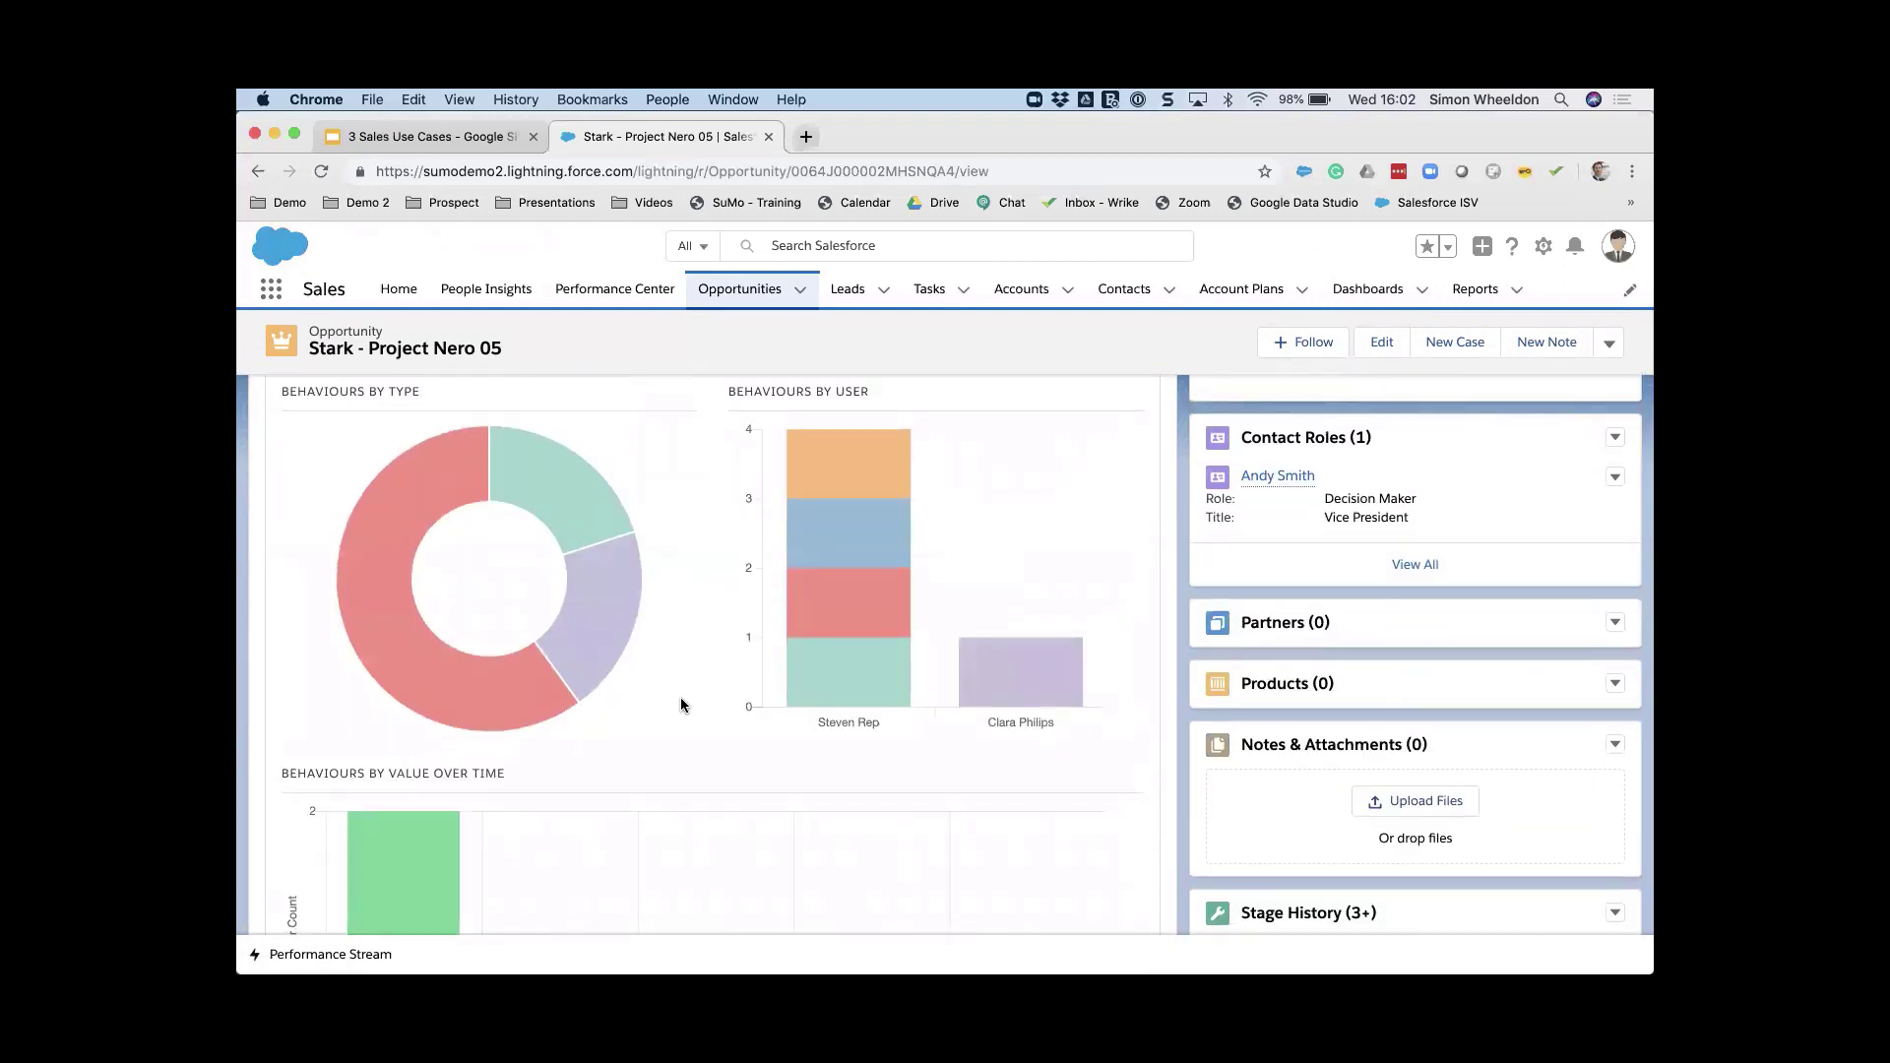
{"action": "scroll", "coordinate": [682, 705], "scroll_direction": "down", "scroll_amount": 5}
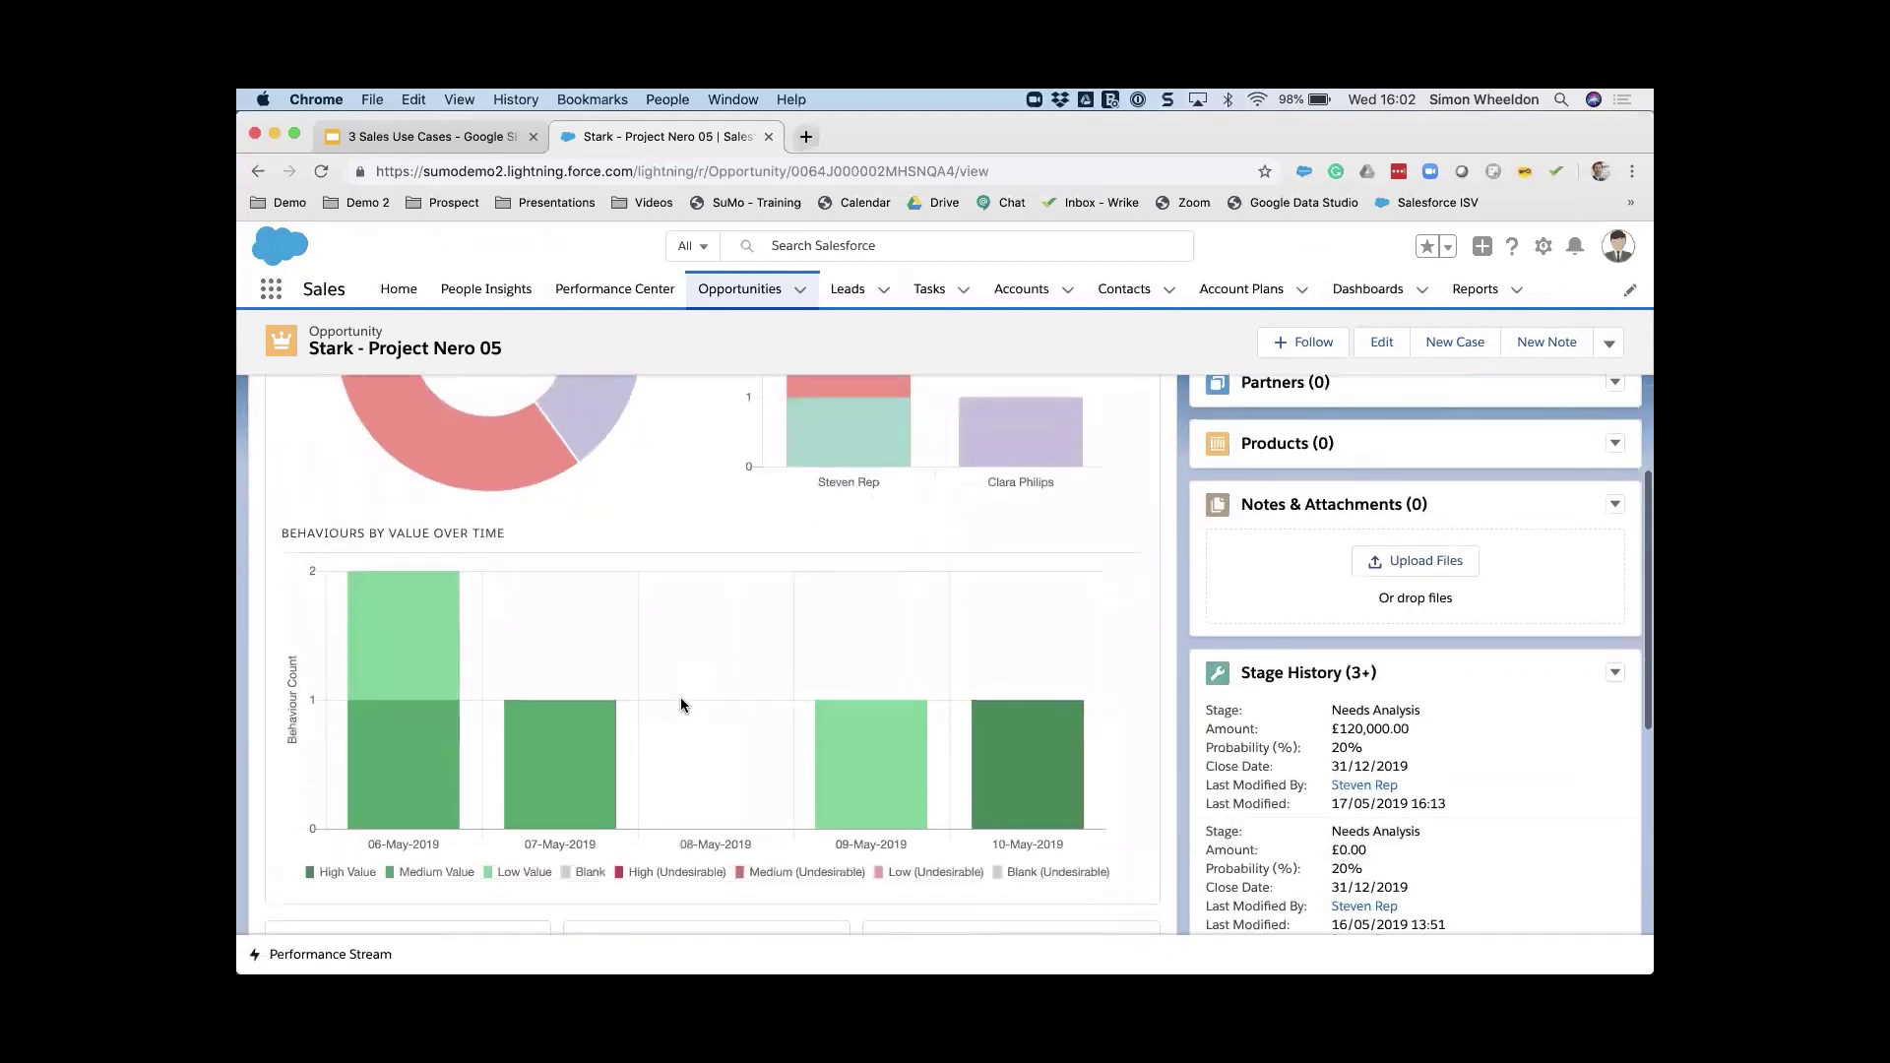
{"action": "scroll", "coordinate": [681, 701], "scroll_direction": "down", "scroll_amount": 4}
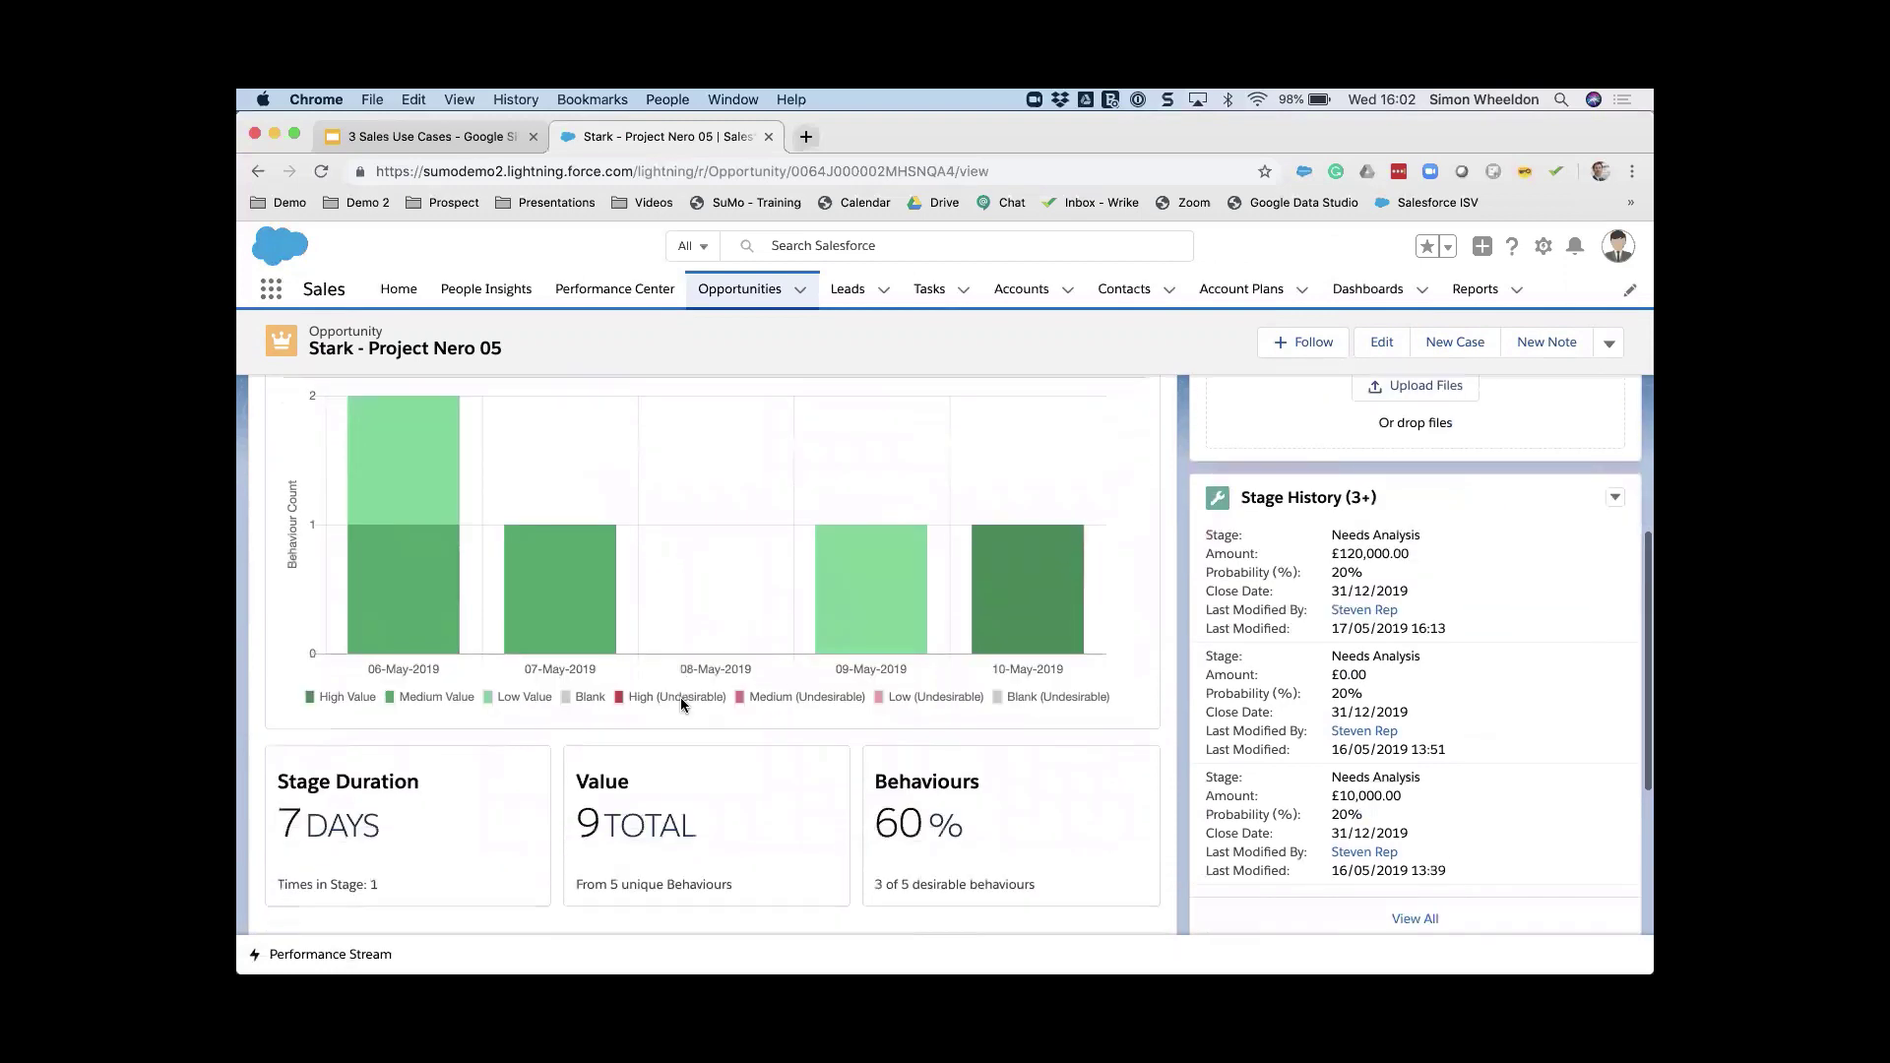
{"action": "scroll", "coordinate": [681, 701], "scroll_direction": "down", "scroll_amount": 9}
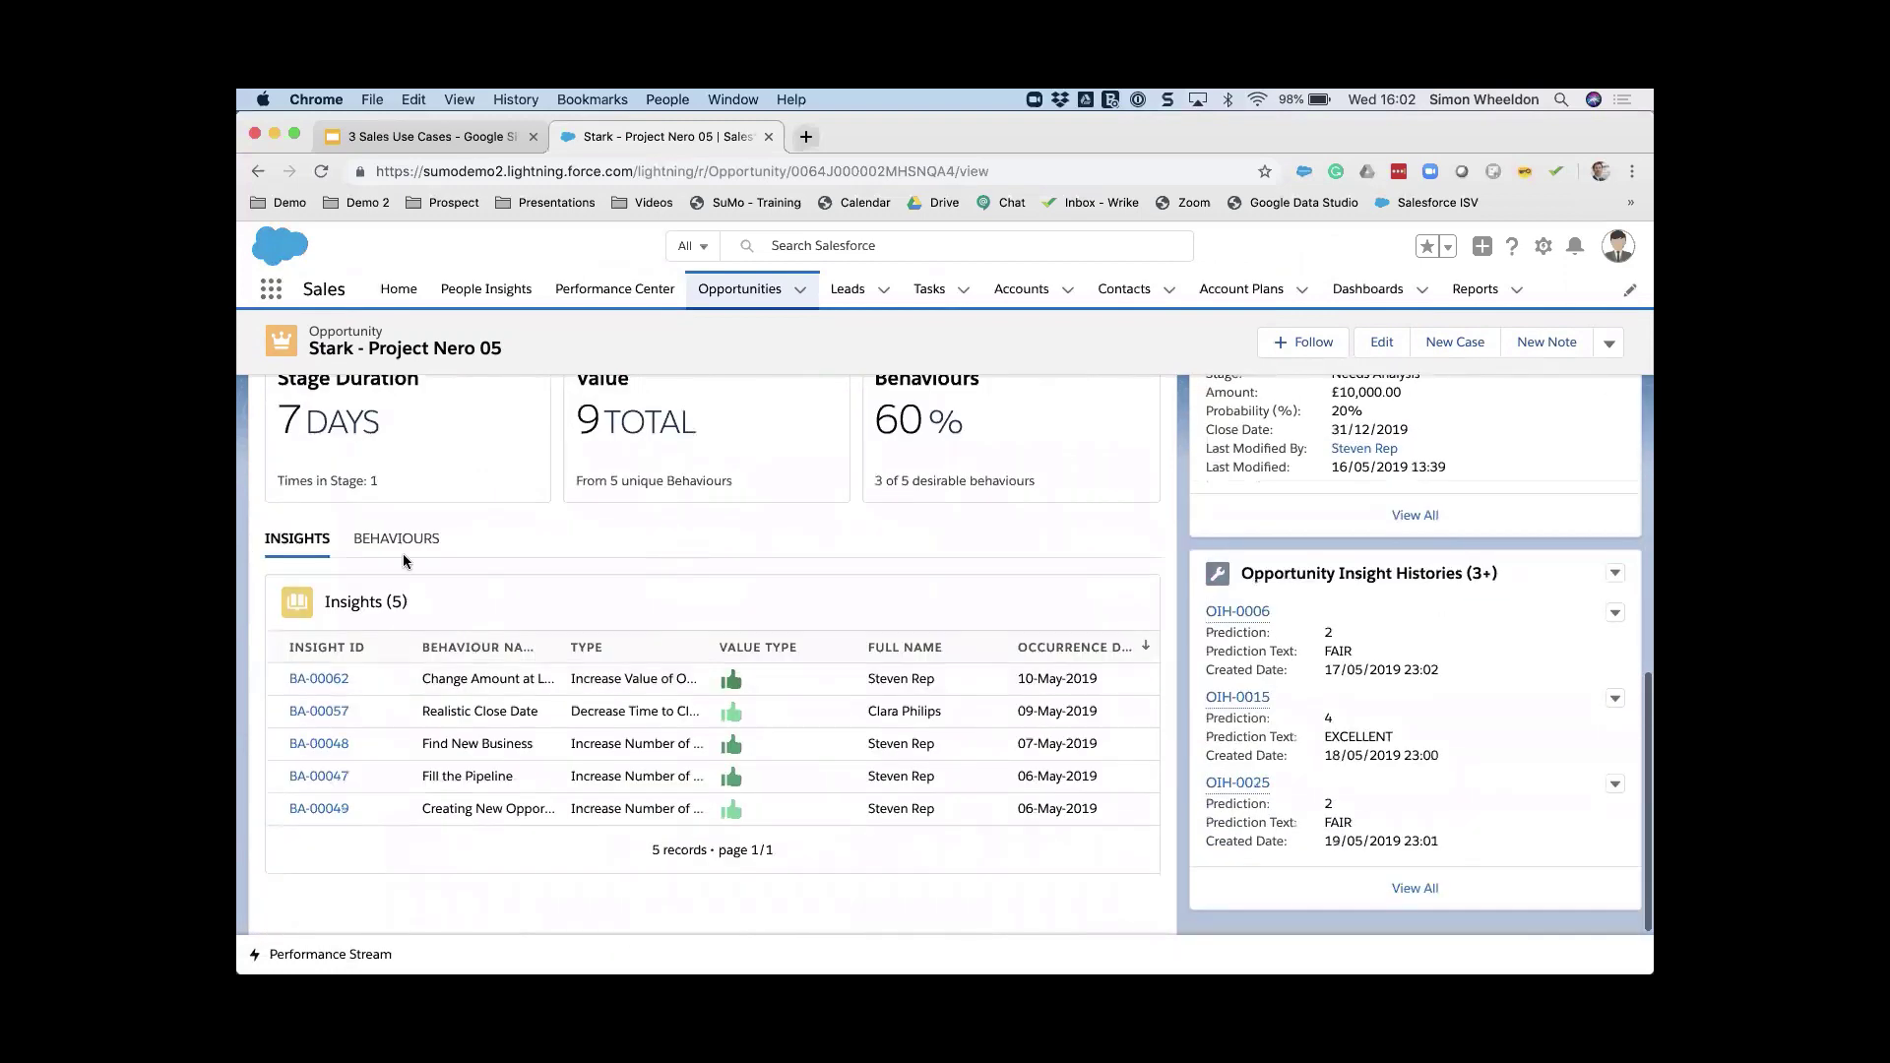
{"action": "left_click", "coordinate": [403, 544]}
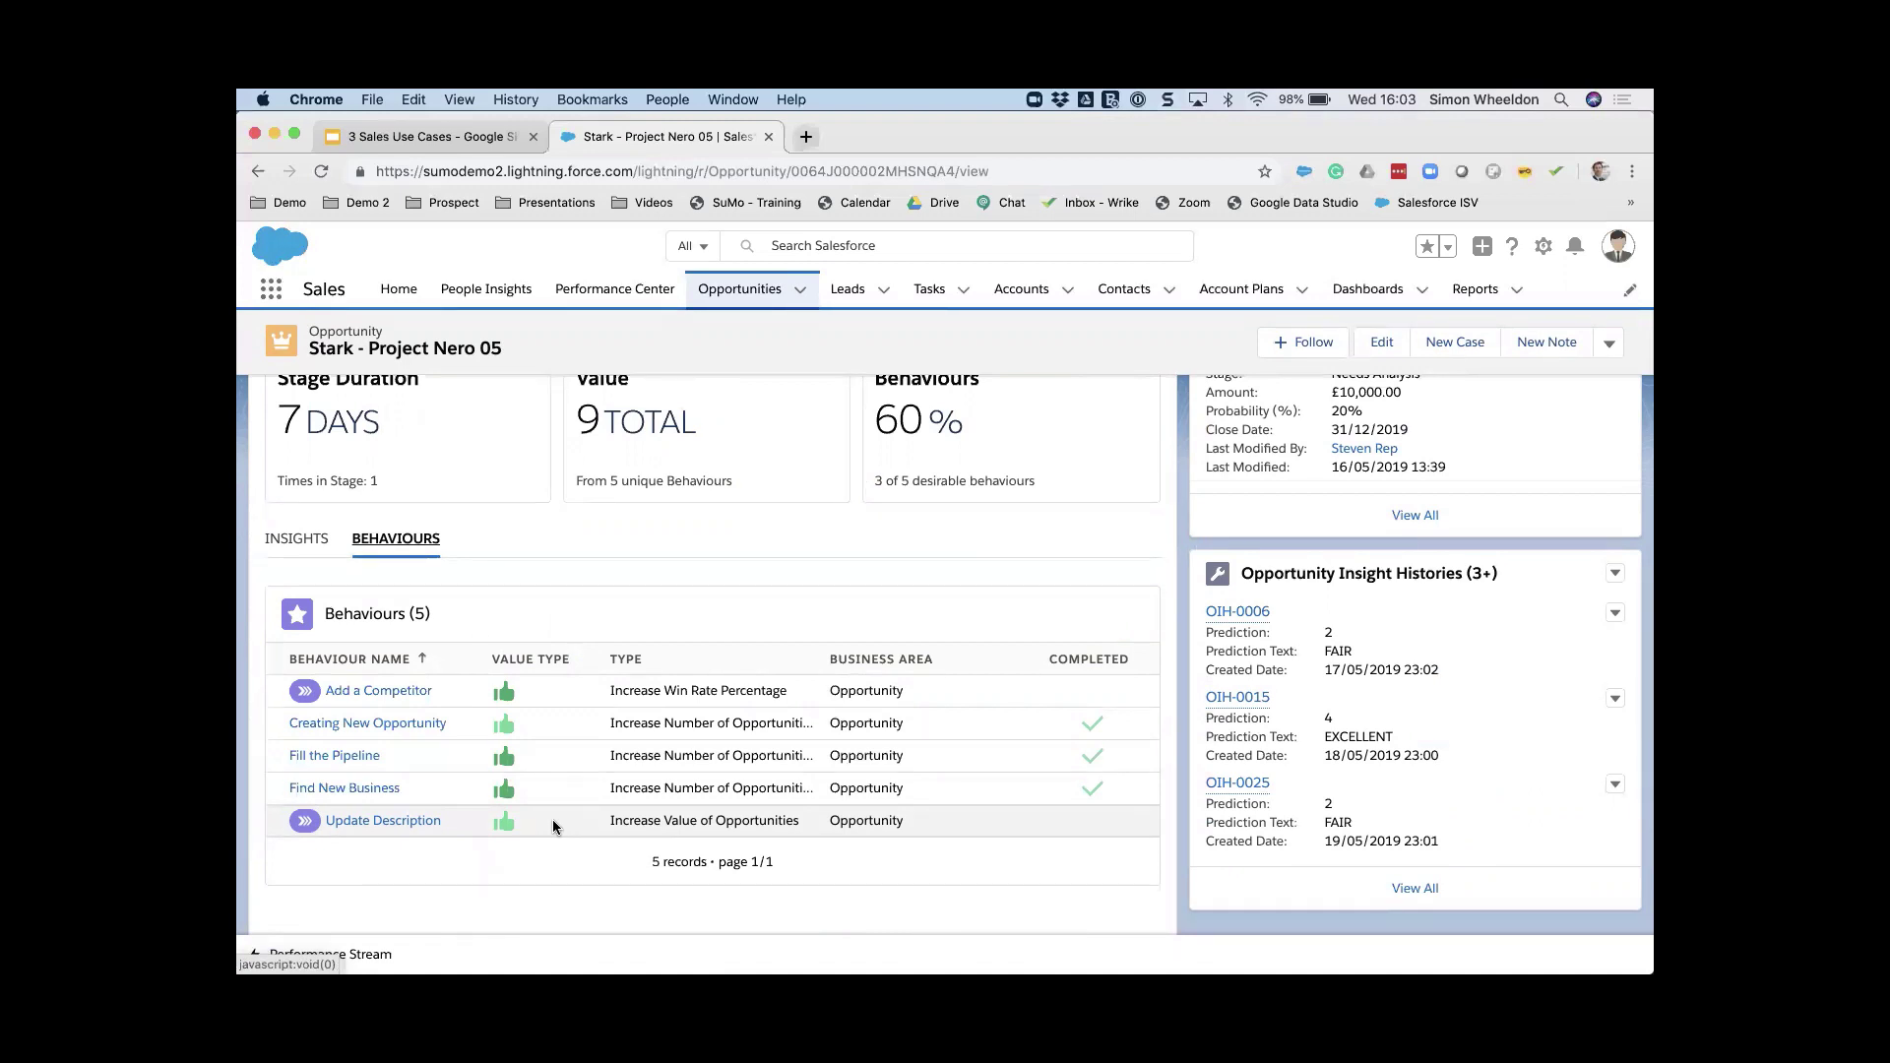
Step: Filter the opportunity's insights by the Needs Analysis stage and review its metrics and behaviours list
{"action": "scroll", "coordinate": [552, 827], "scroll_direction": "up", "scroll_amount": 10}
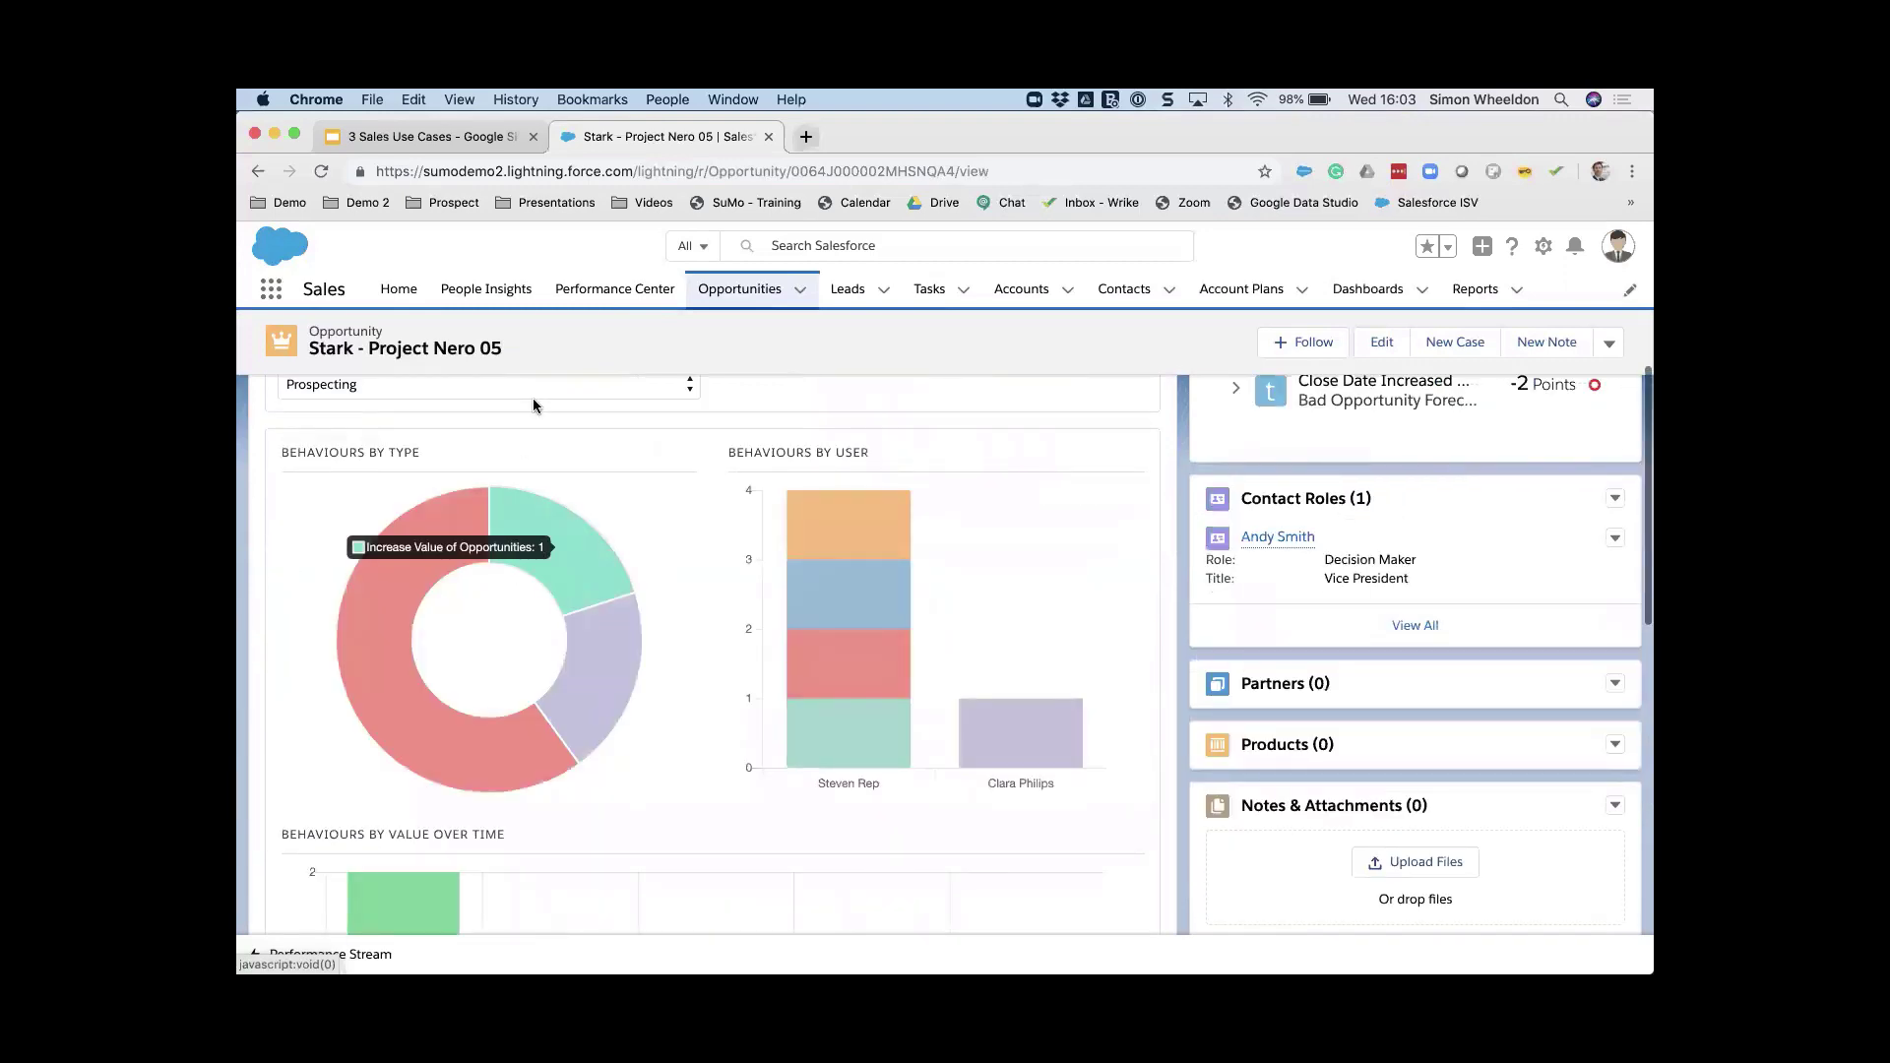
{"action": "left_click", "coordinate": [541, 384]}
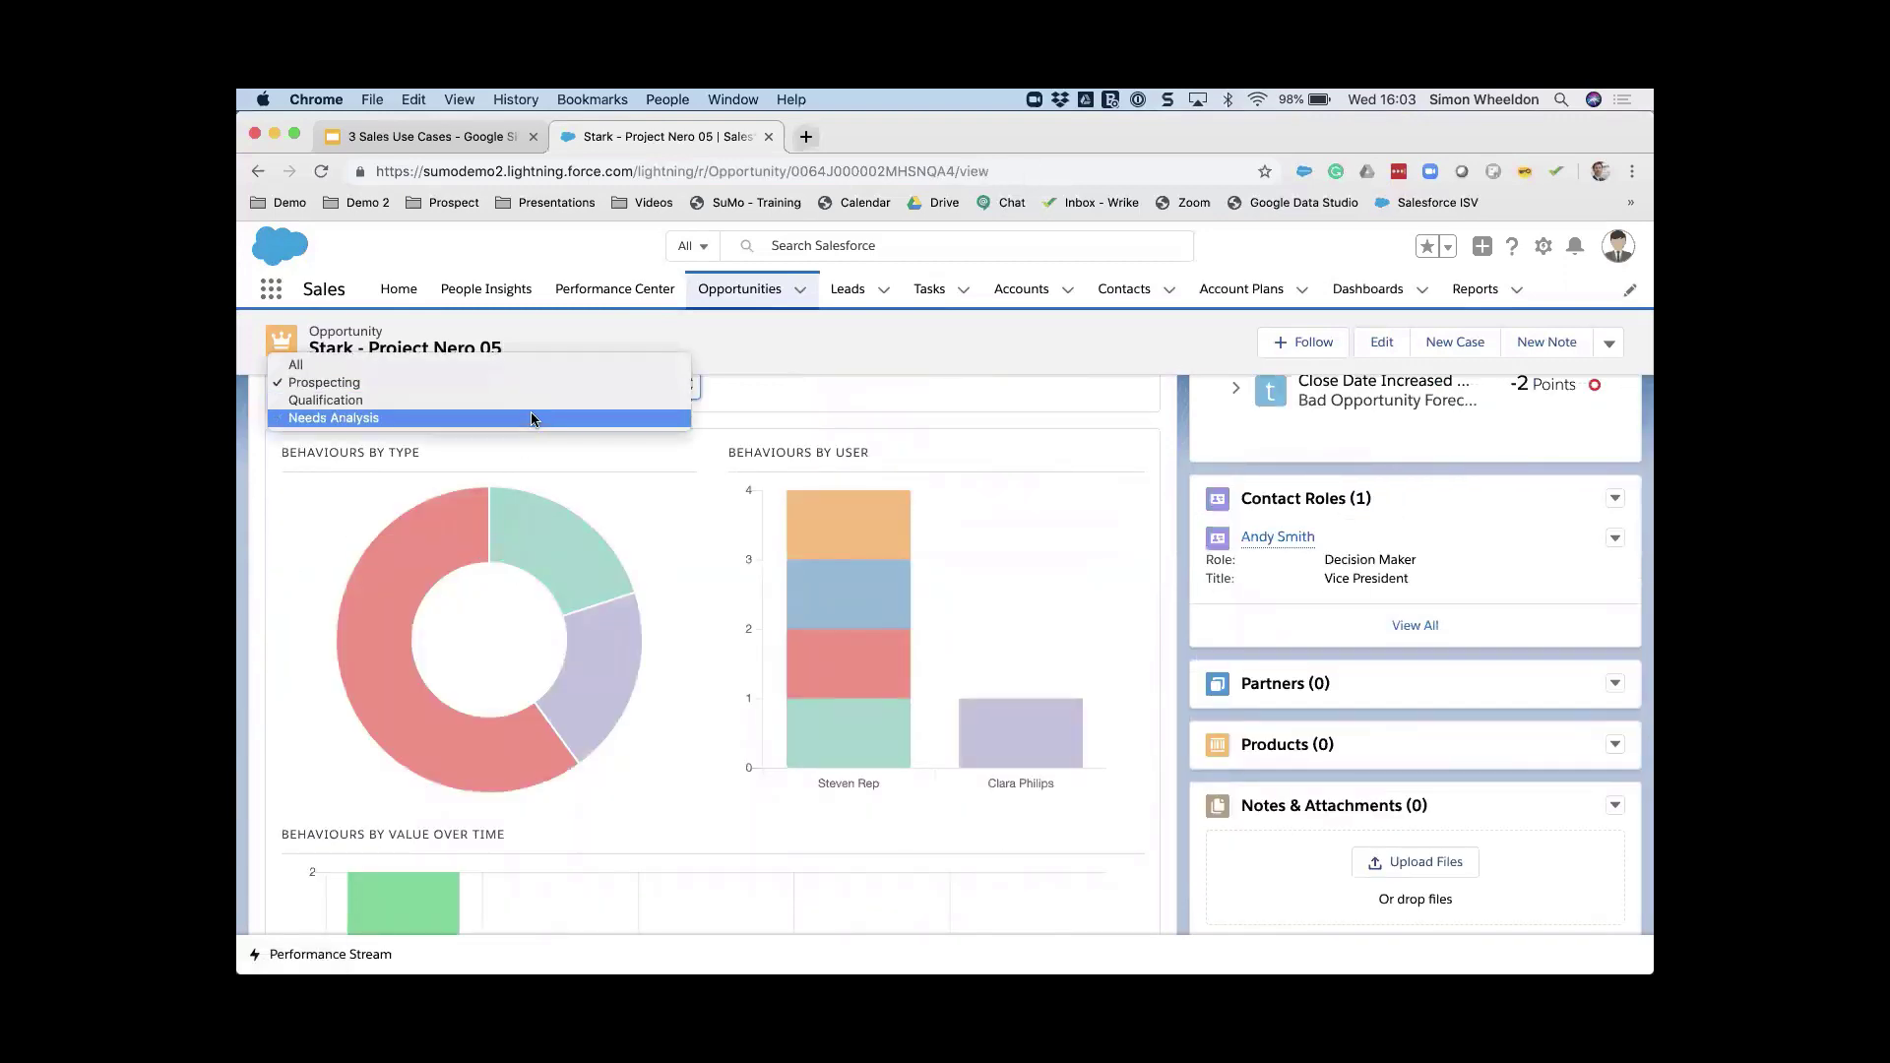
{"action": "left_click", "coordinate": [556, 430]}
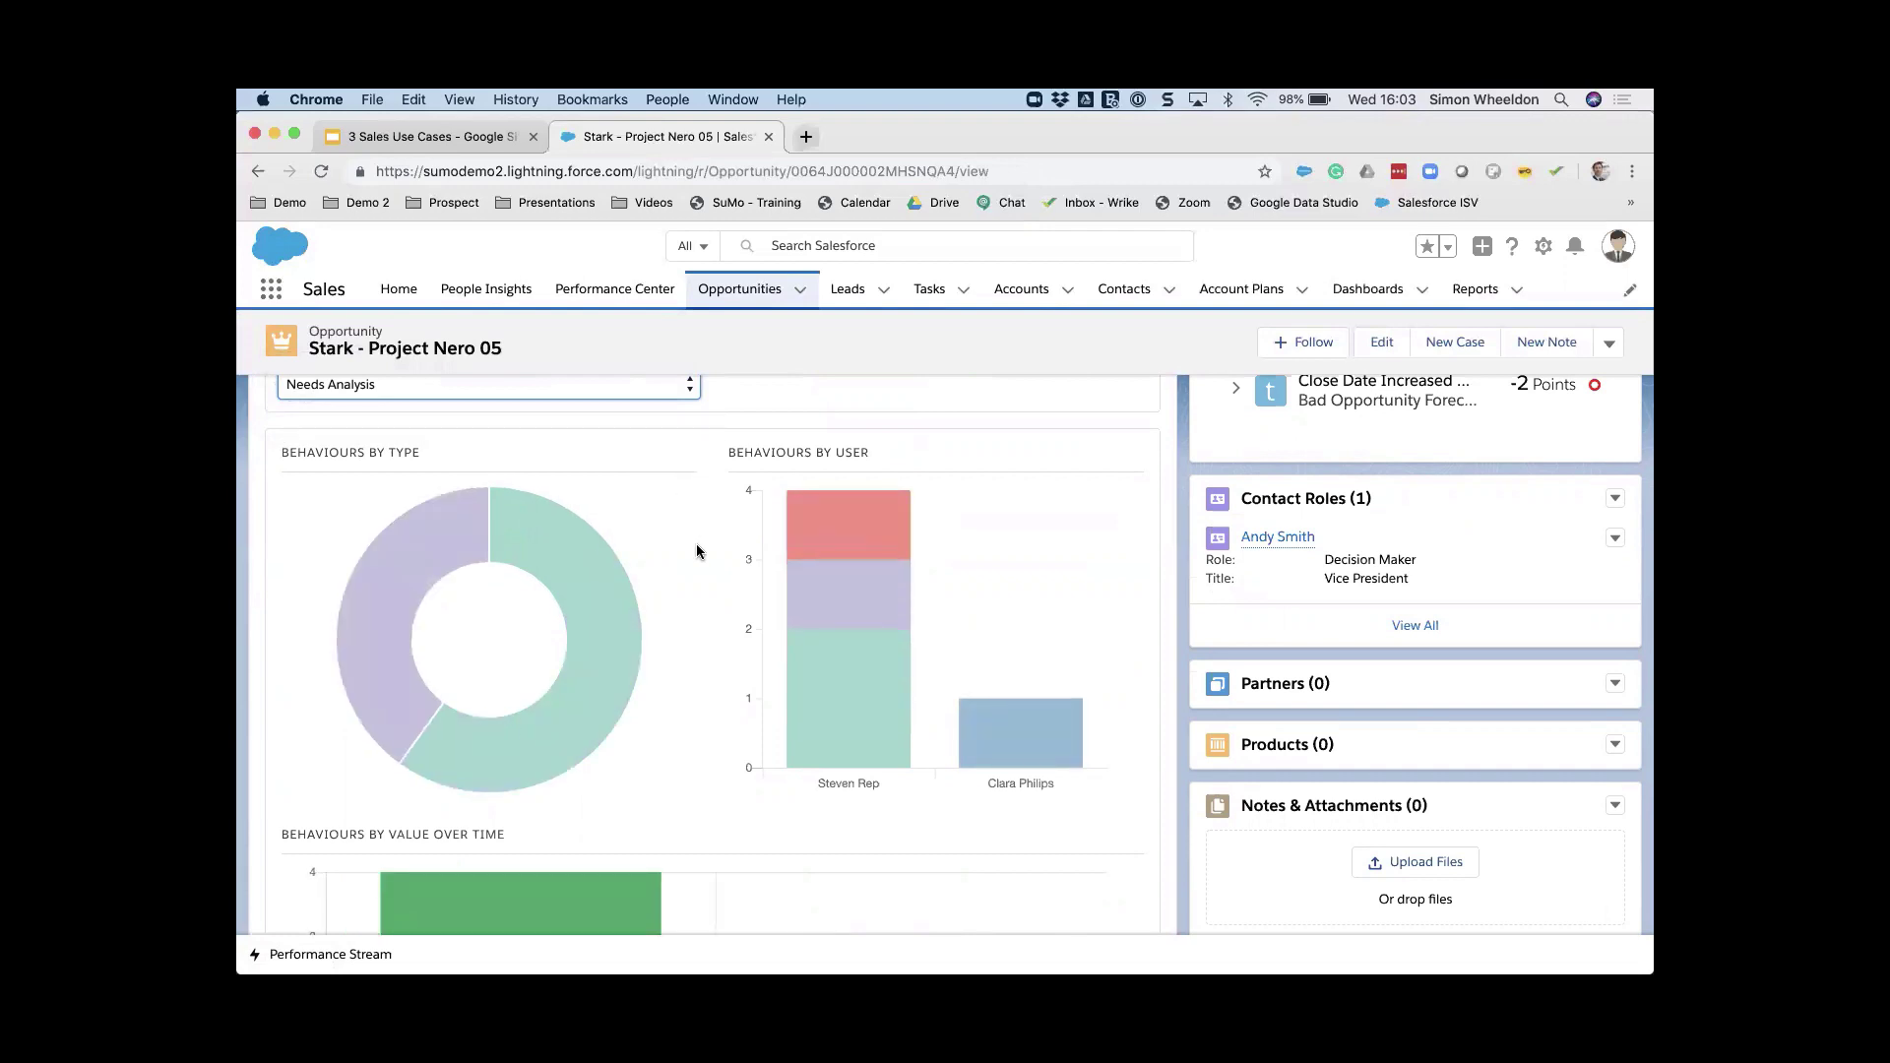
{"action": "scroll", "coordinate": [696, 551], "scroll_direction": "down", "scroll_amount": 5}
{"action": "scroll", "coordinate": [696, 552], "scroll_direction": "down", "scroll_amount": 5}
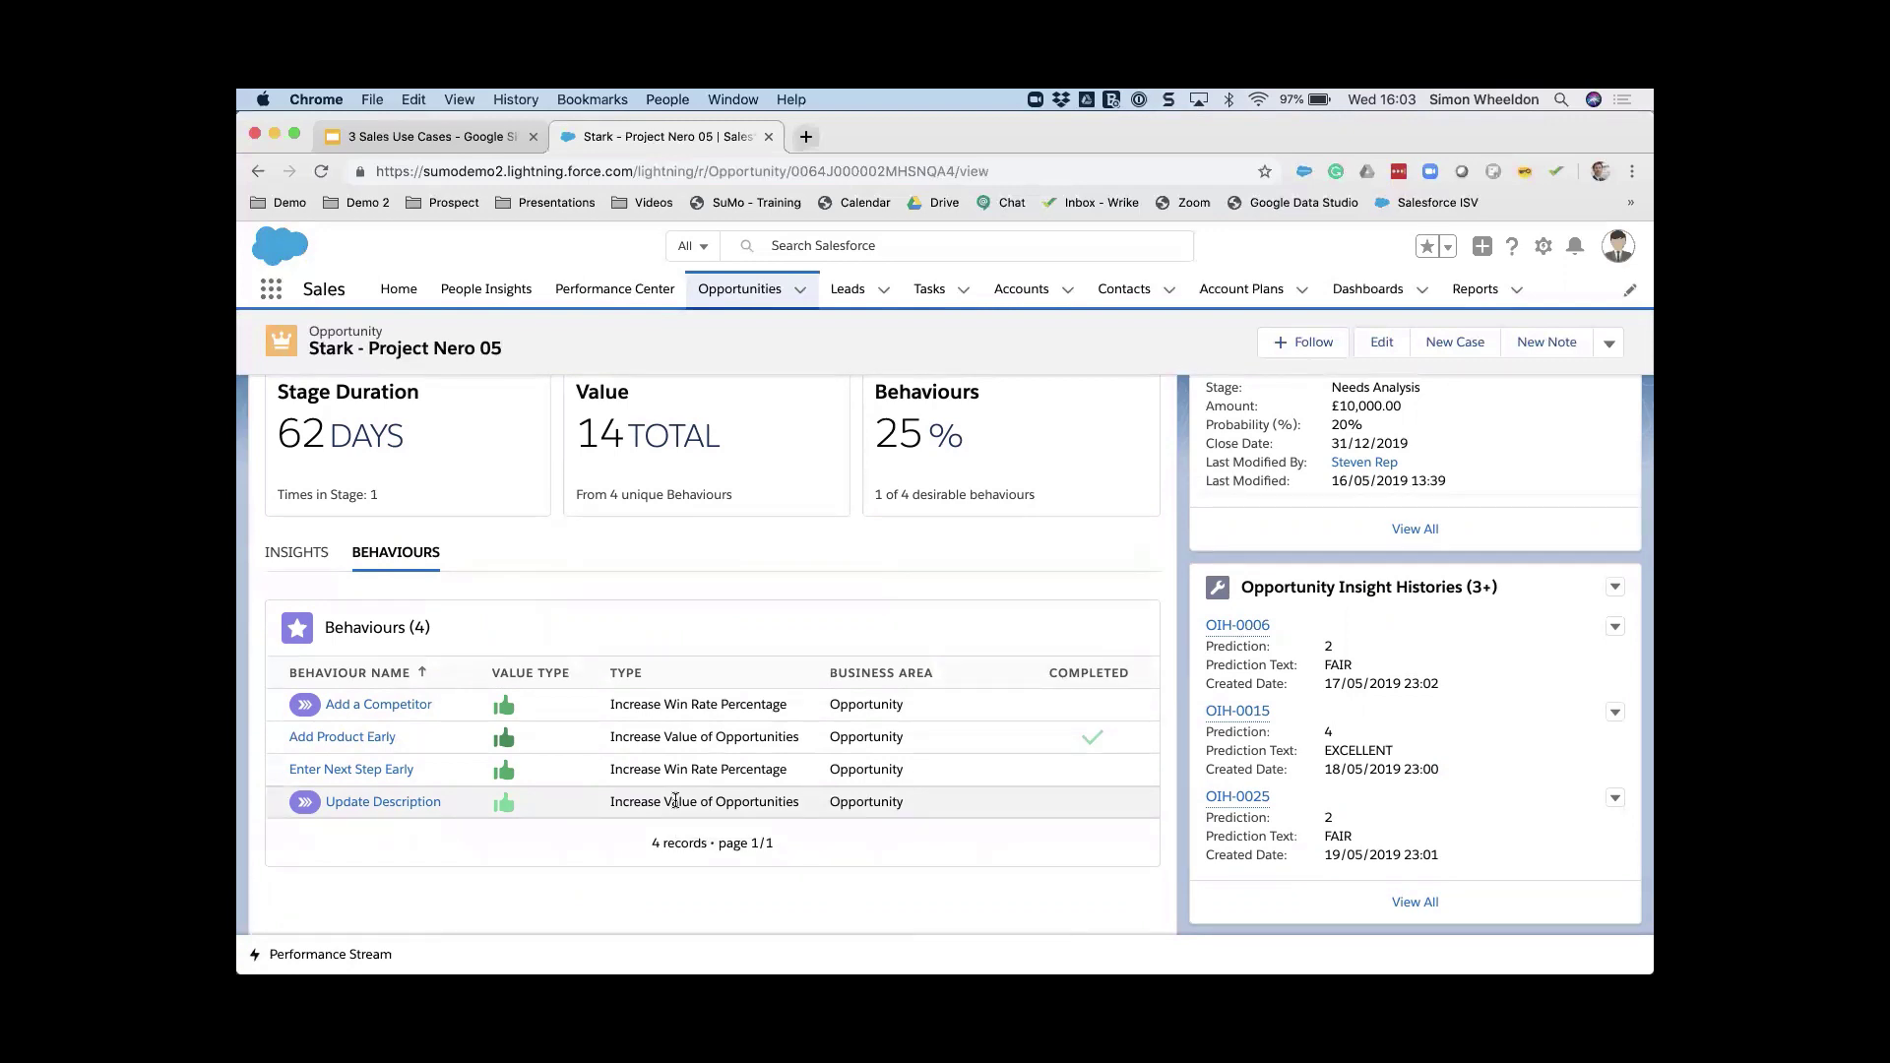
{"action": "scroll", "coordinate": [675, 800], "scroll_direction": "up", "scroll_amount": 1}
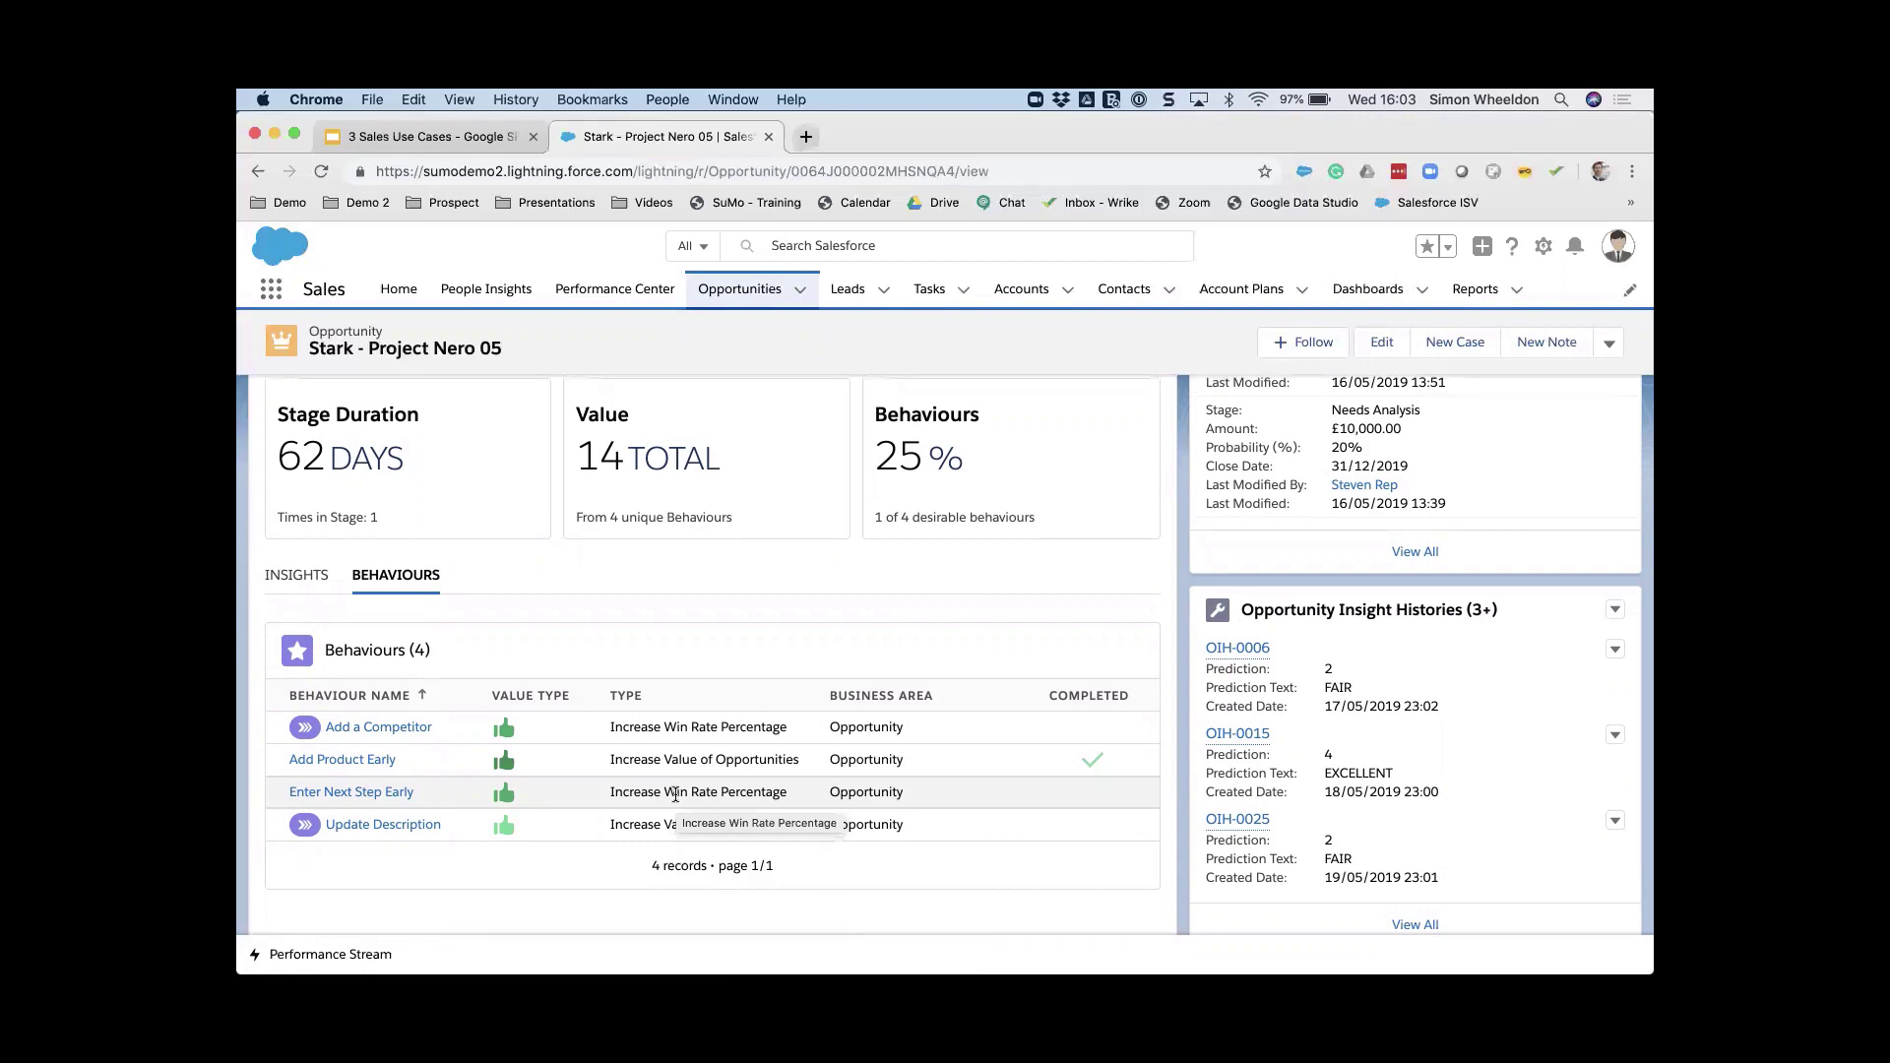
Step: Open the Opportunity Insights page and view the available list views, keeping Recently Viewed
{"action": "scroll", "coordinate": [675, 793], "scroll_direction": "up", "scroll_amount": 10}
{"action": "scroll", "coordinate": [675, 793], "scroll_direction": "up", "scroll_amount": 10}
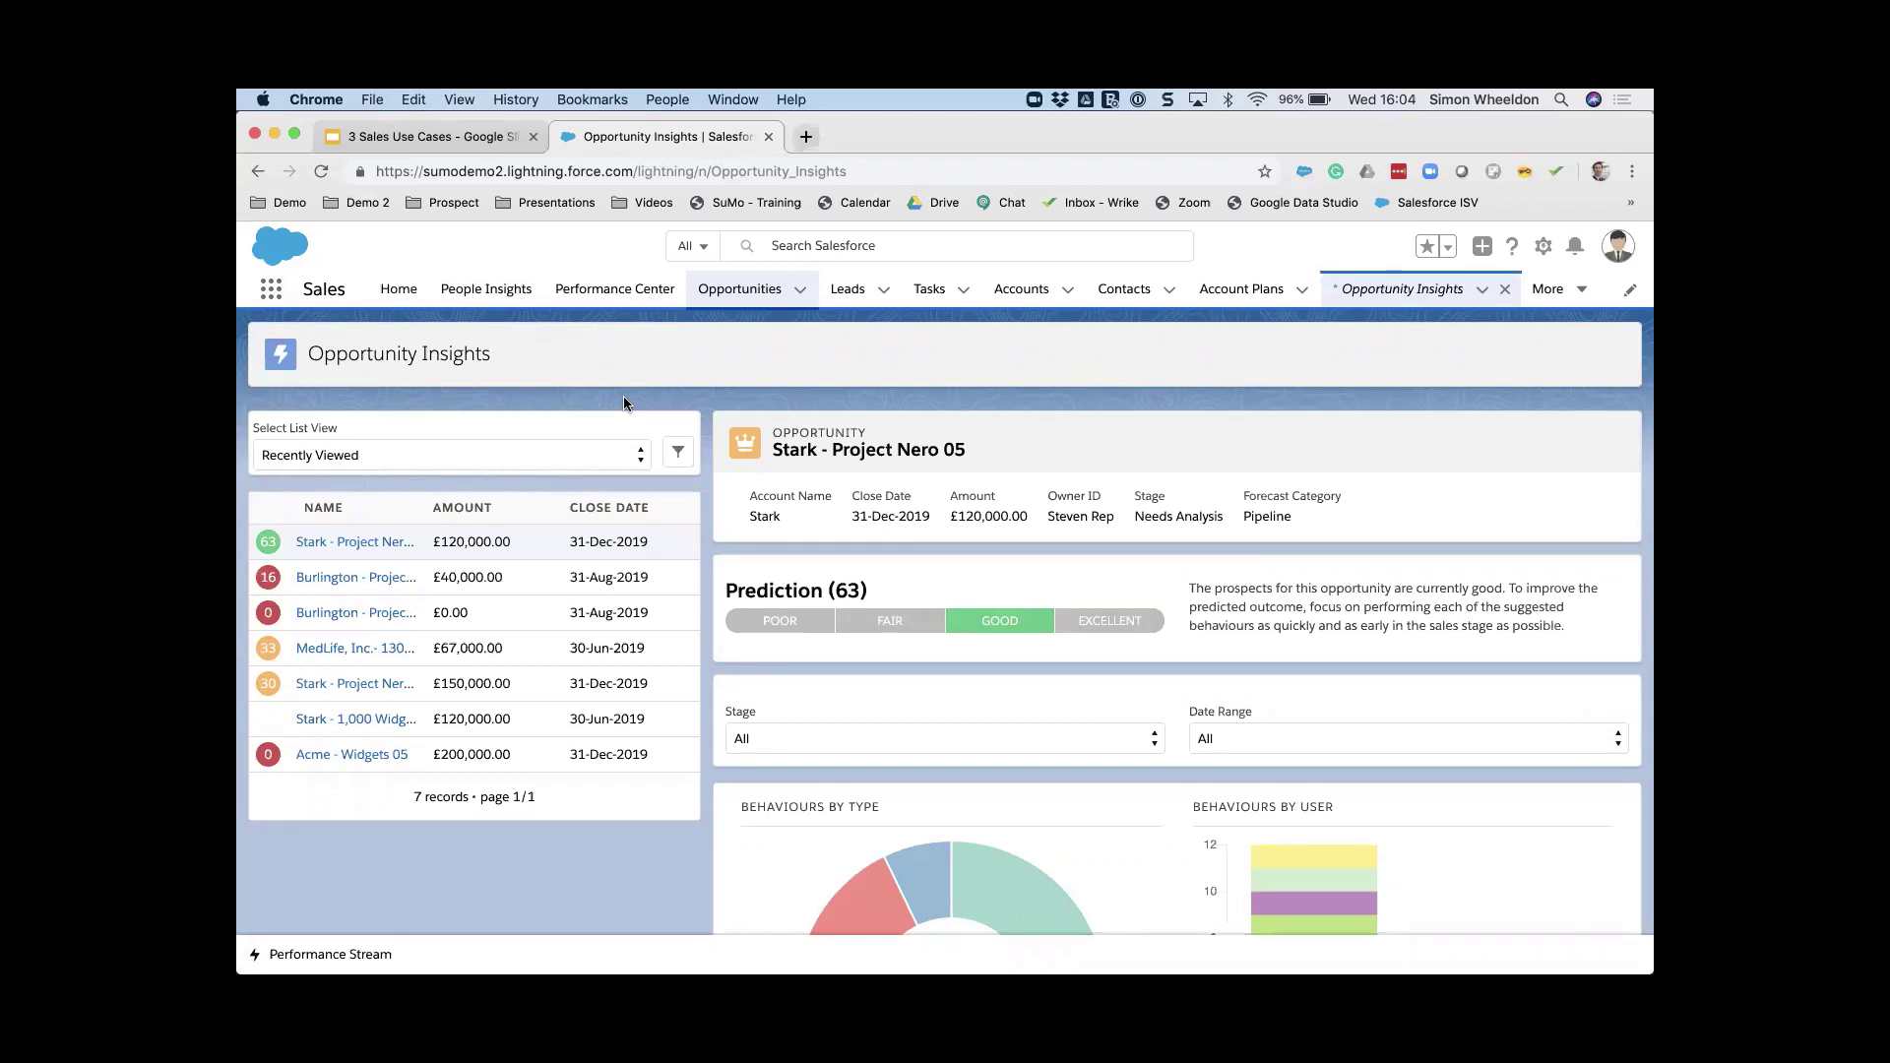
{"action": "left_click", "coordinate": [582, 455]}
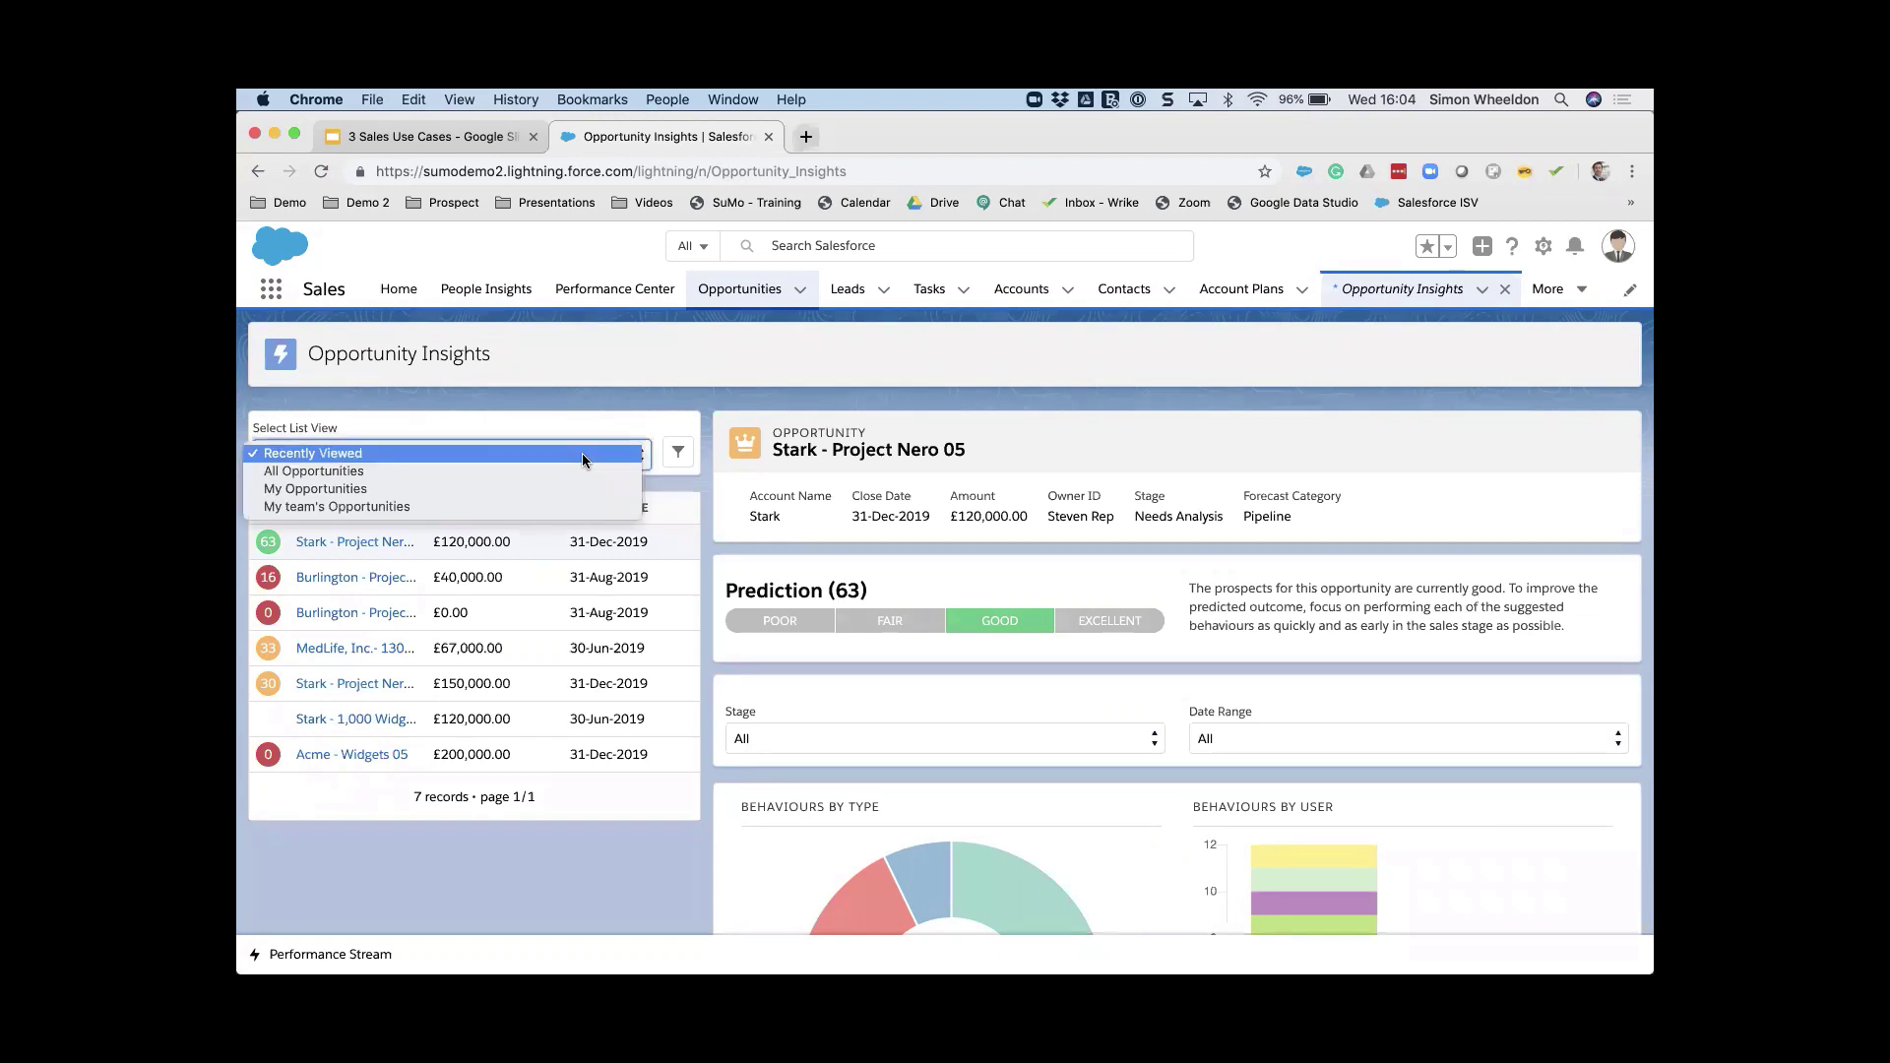
{"action": "left_click", "coordinate": [628, 422]}
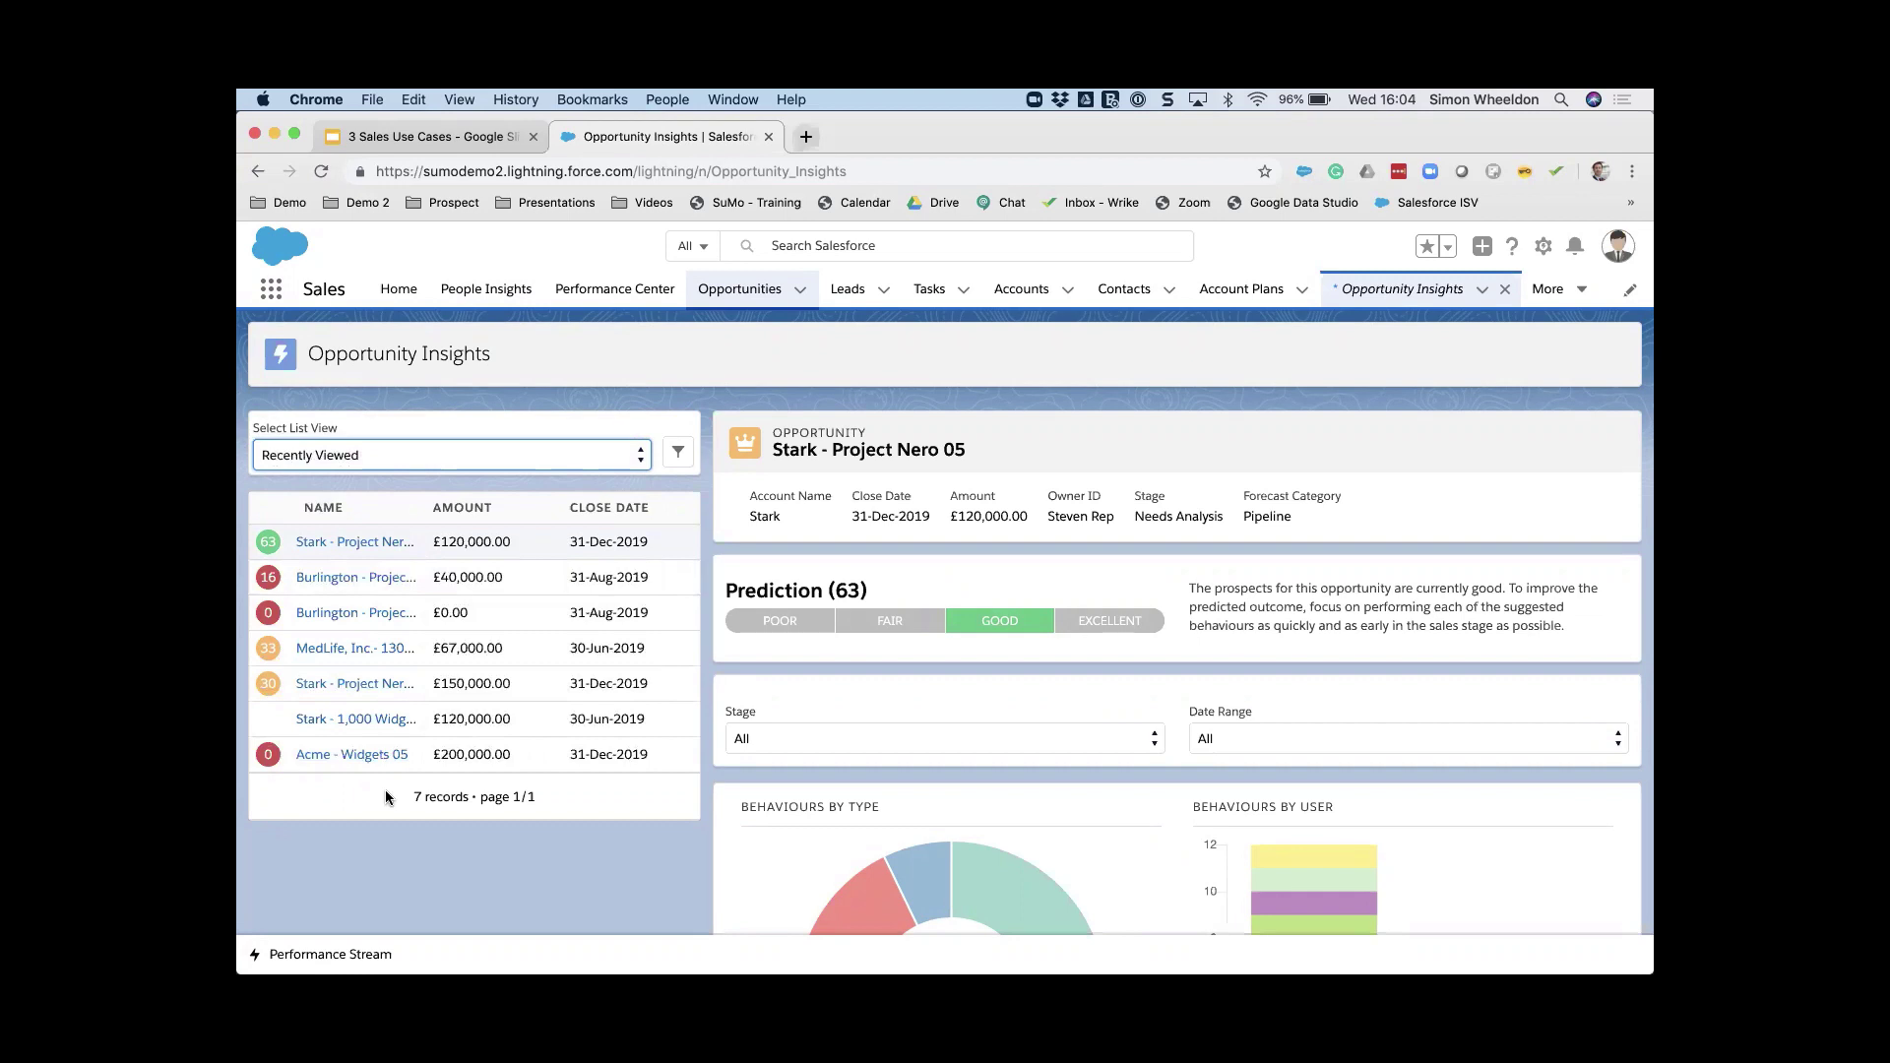
Step: Show the 3 SuMo Use Cases slide in Google Slides, return to Salesforce and open the coaching plans list
{"action": "left_click", "coordinate": [425, 139]}
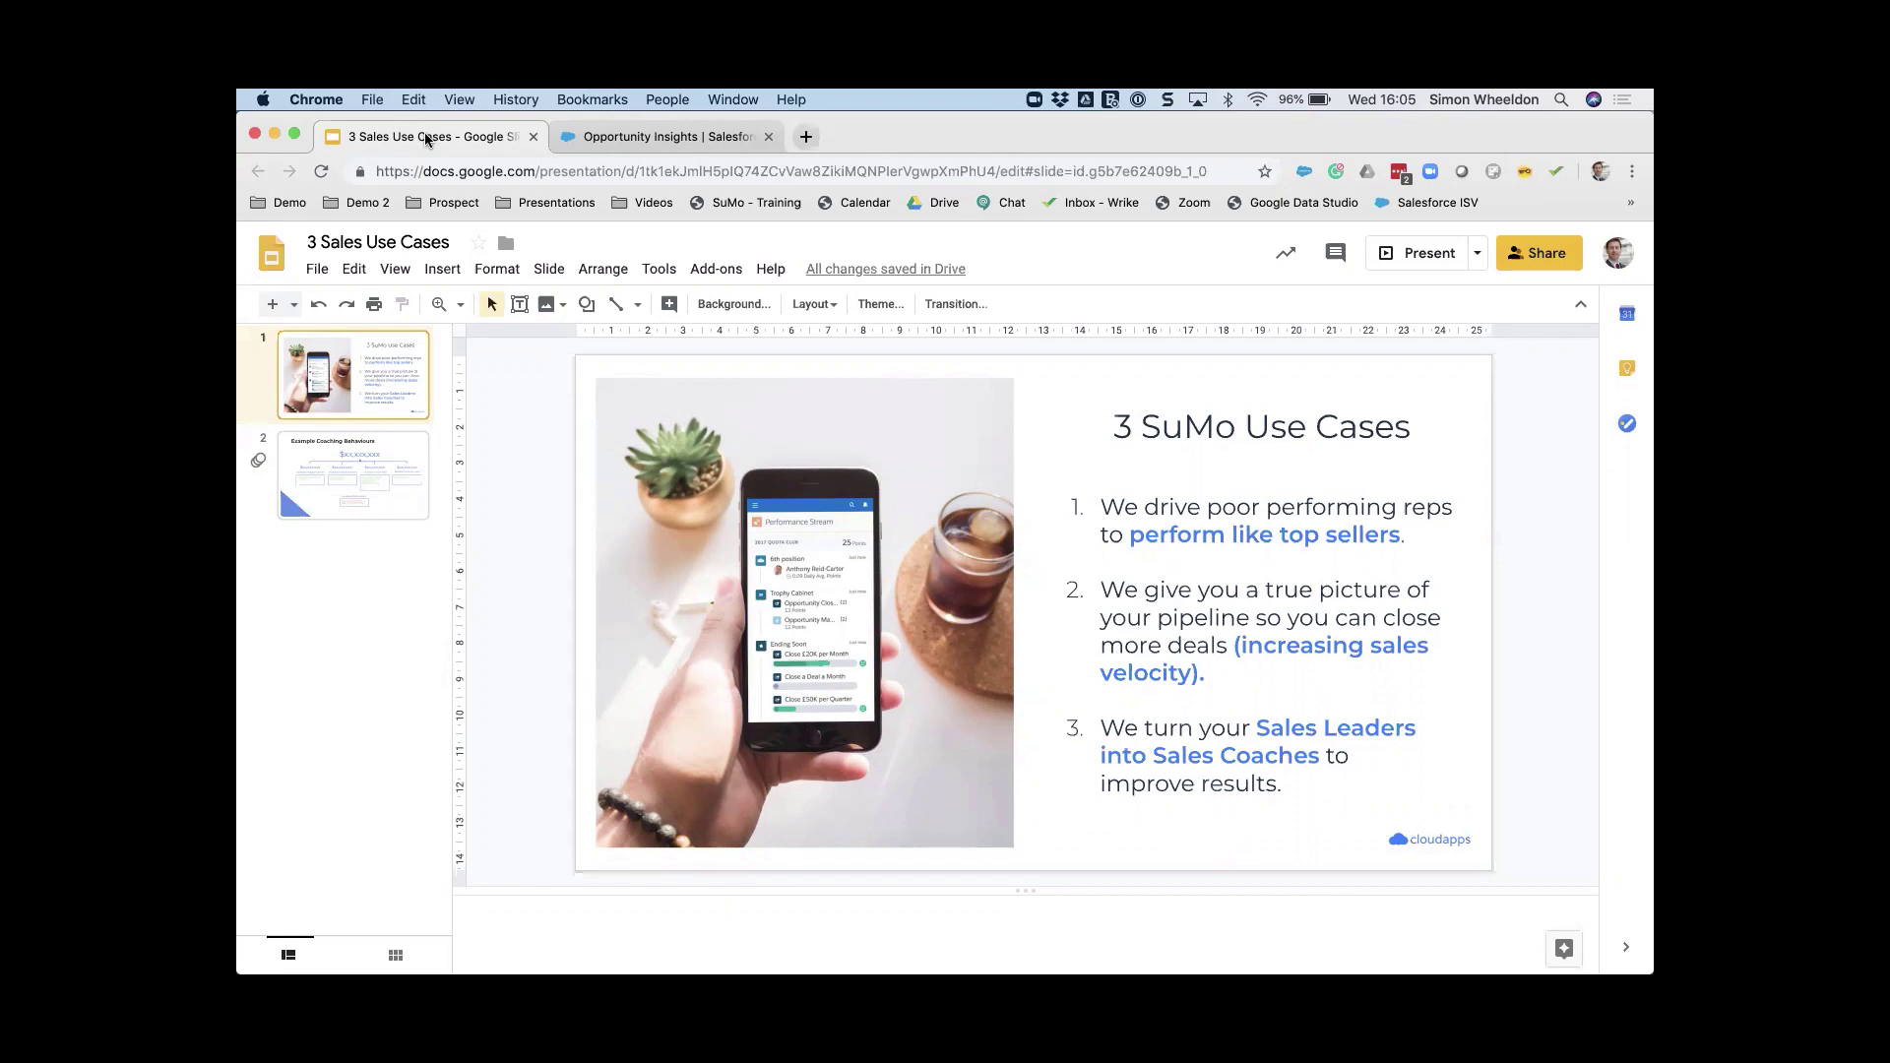
{"action": "left_click", "coordinate": [622, 135]}
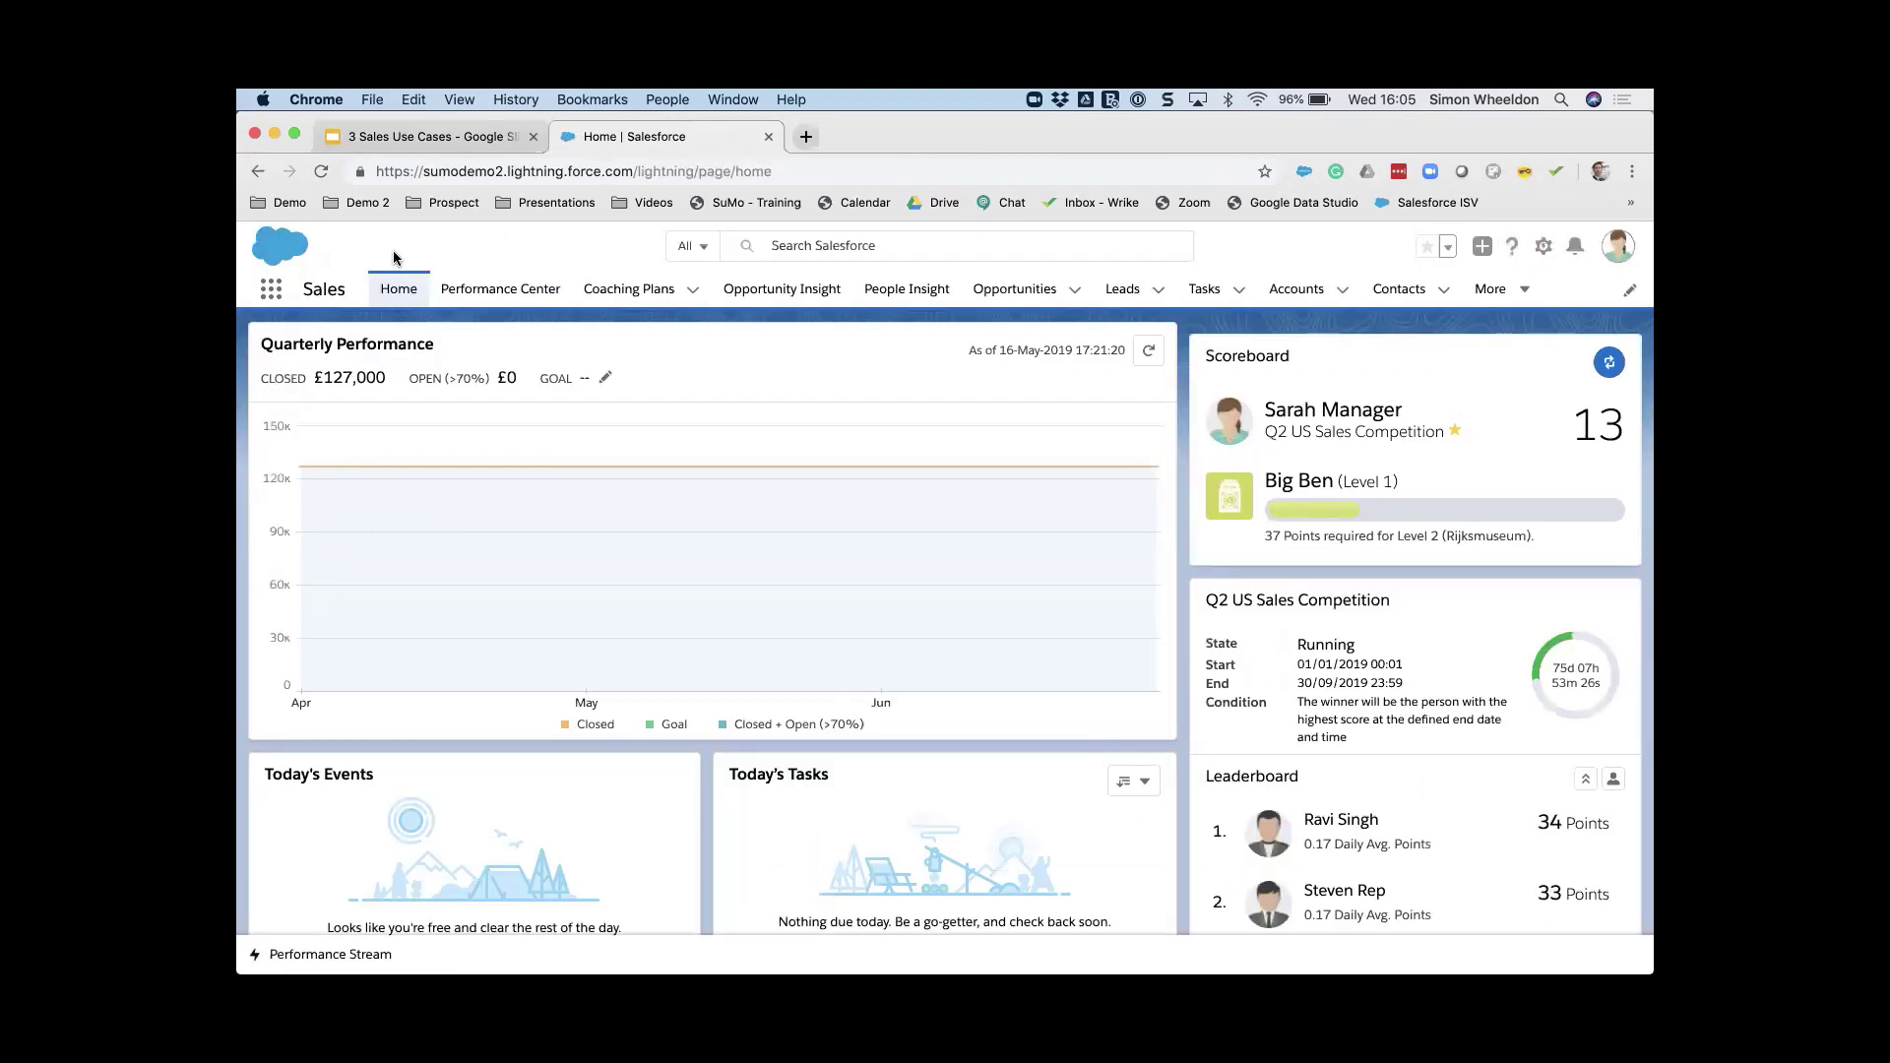
{"action": "left_click", "coordinate": [617, 292]}
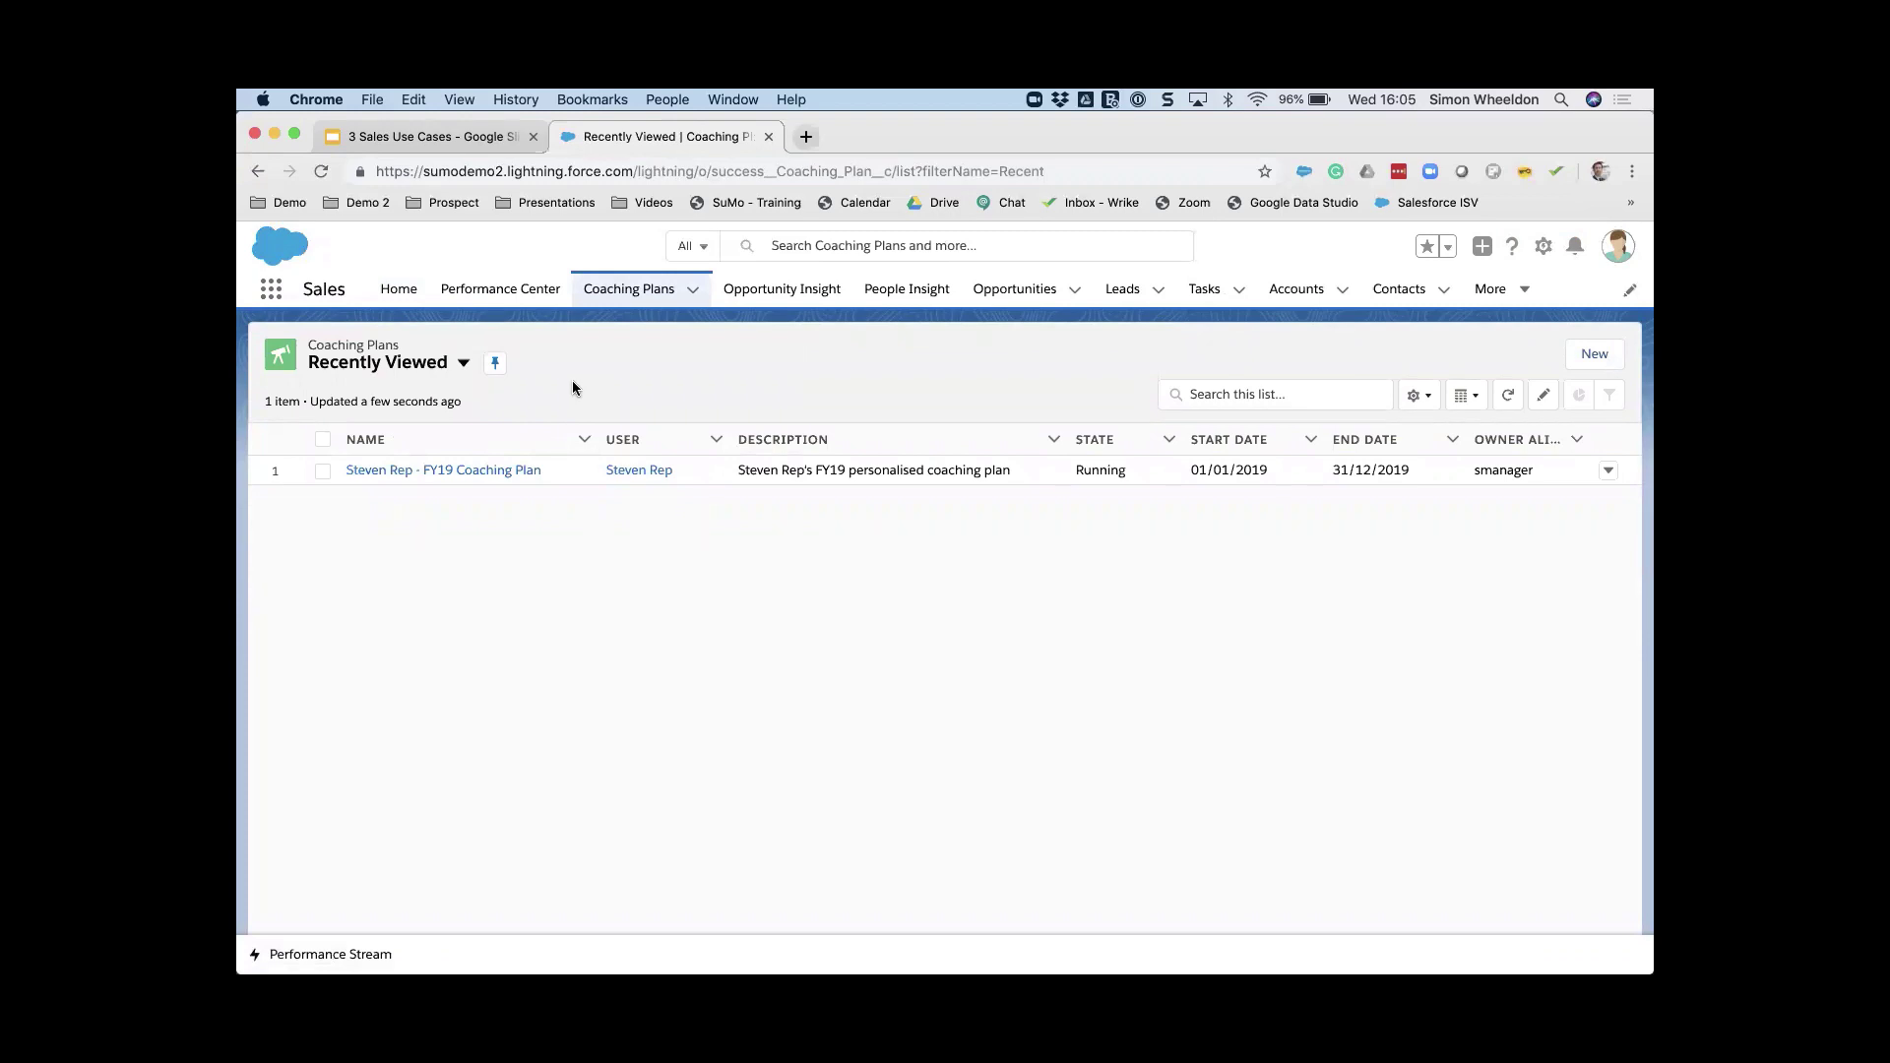
Step: Open the rep's FY19 Coaching Plan and show the behaviour objectives of its FY19 Coaching membership
{"action": "left_click", "coordinate": [447, 470]}
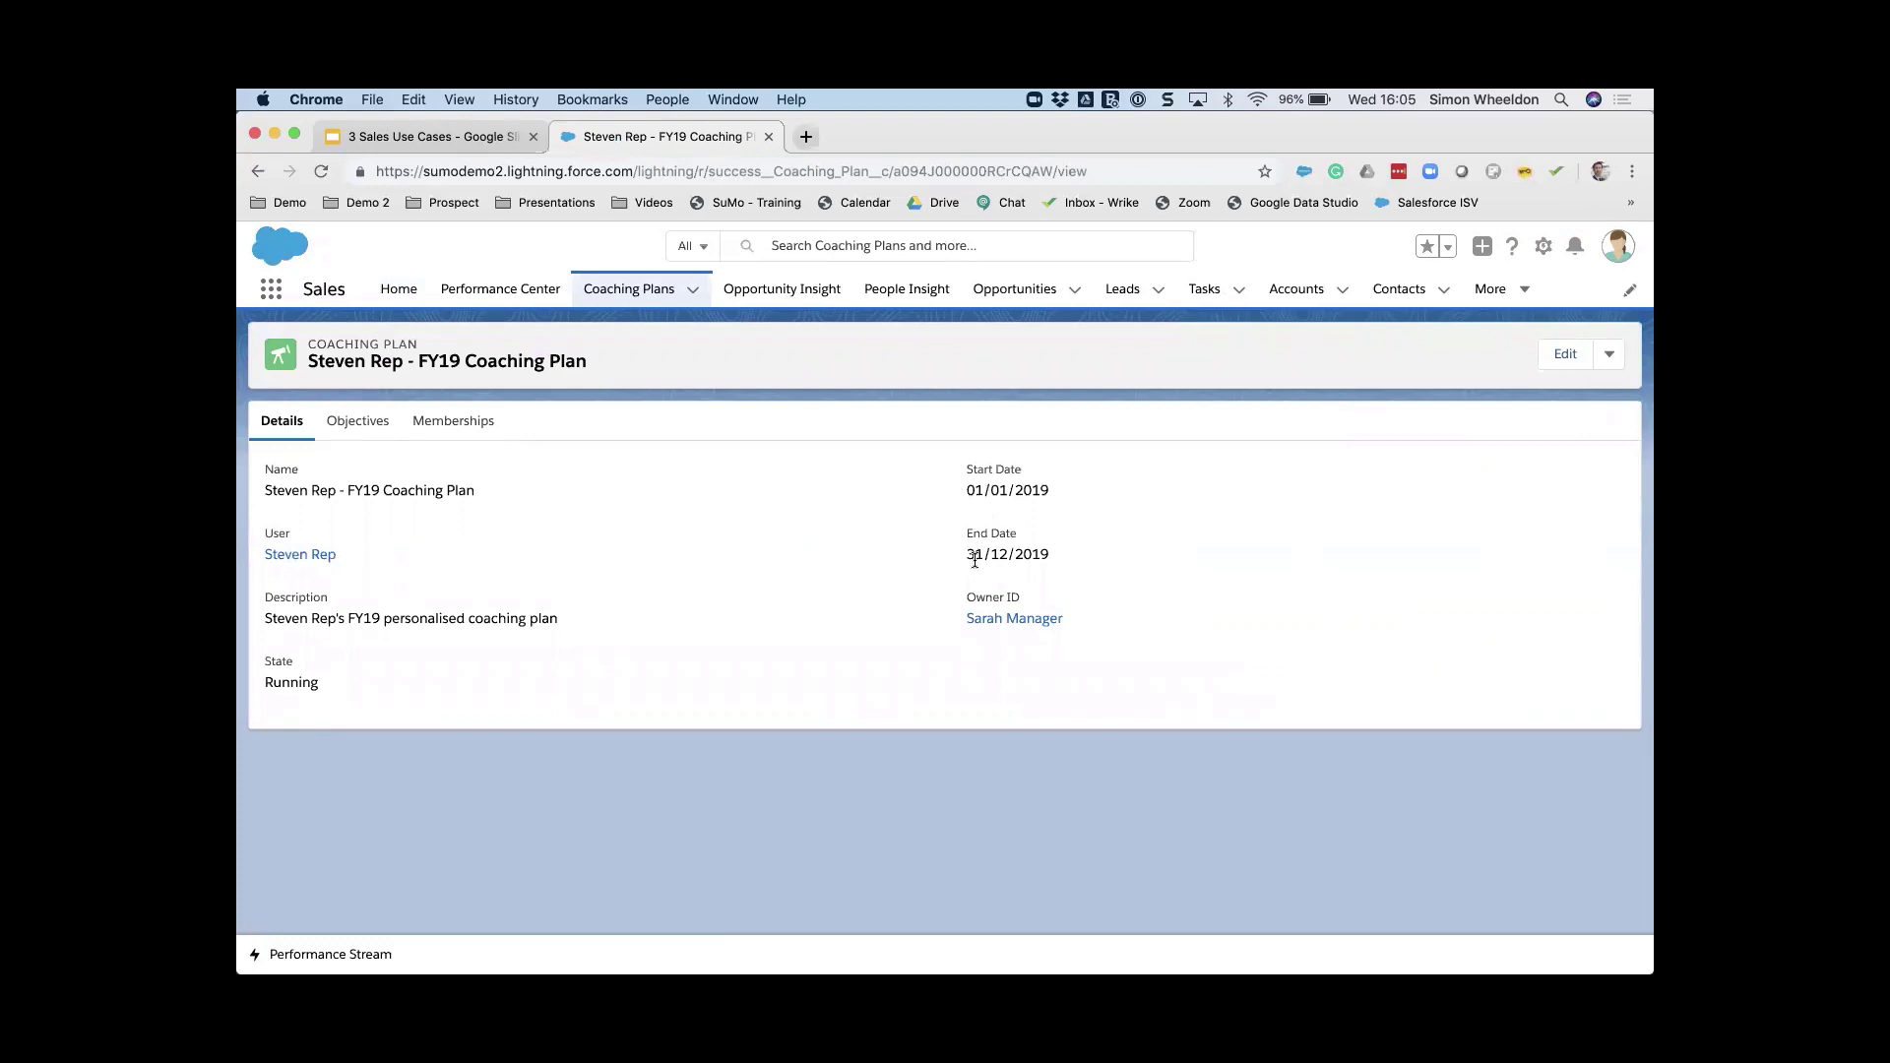
{"action": "left_click", "coordinate": [453, 423]}
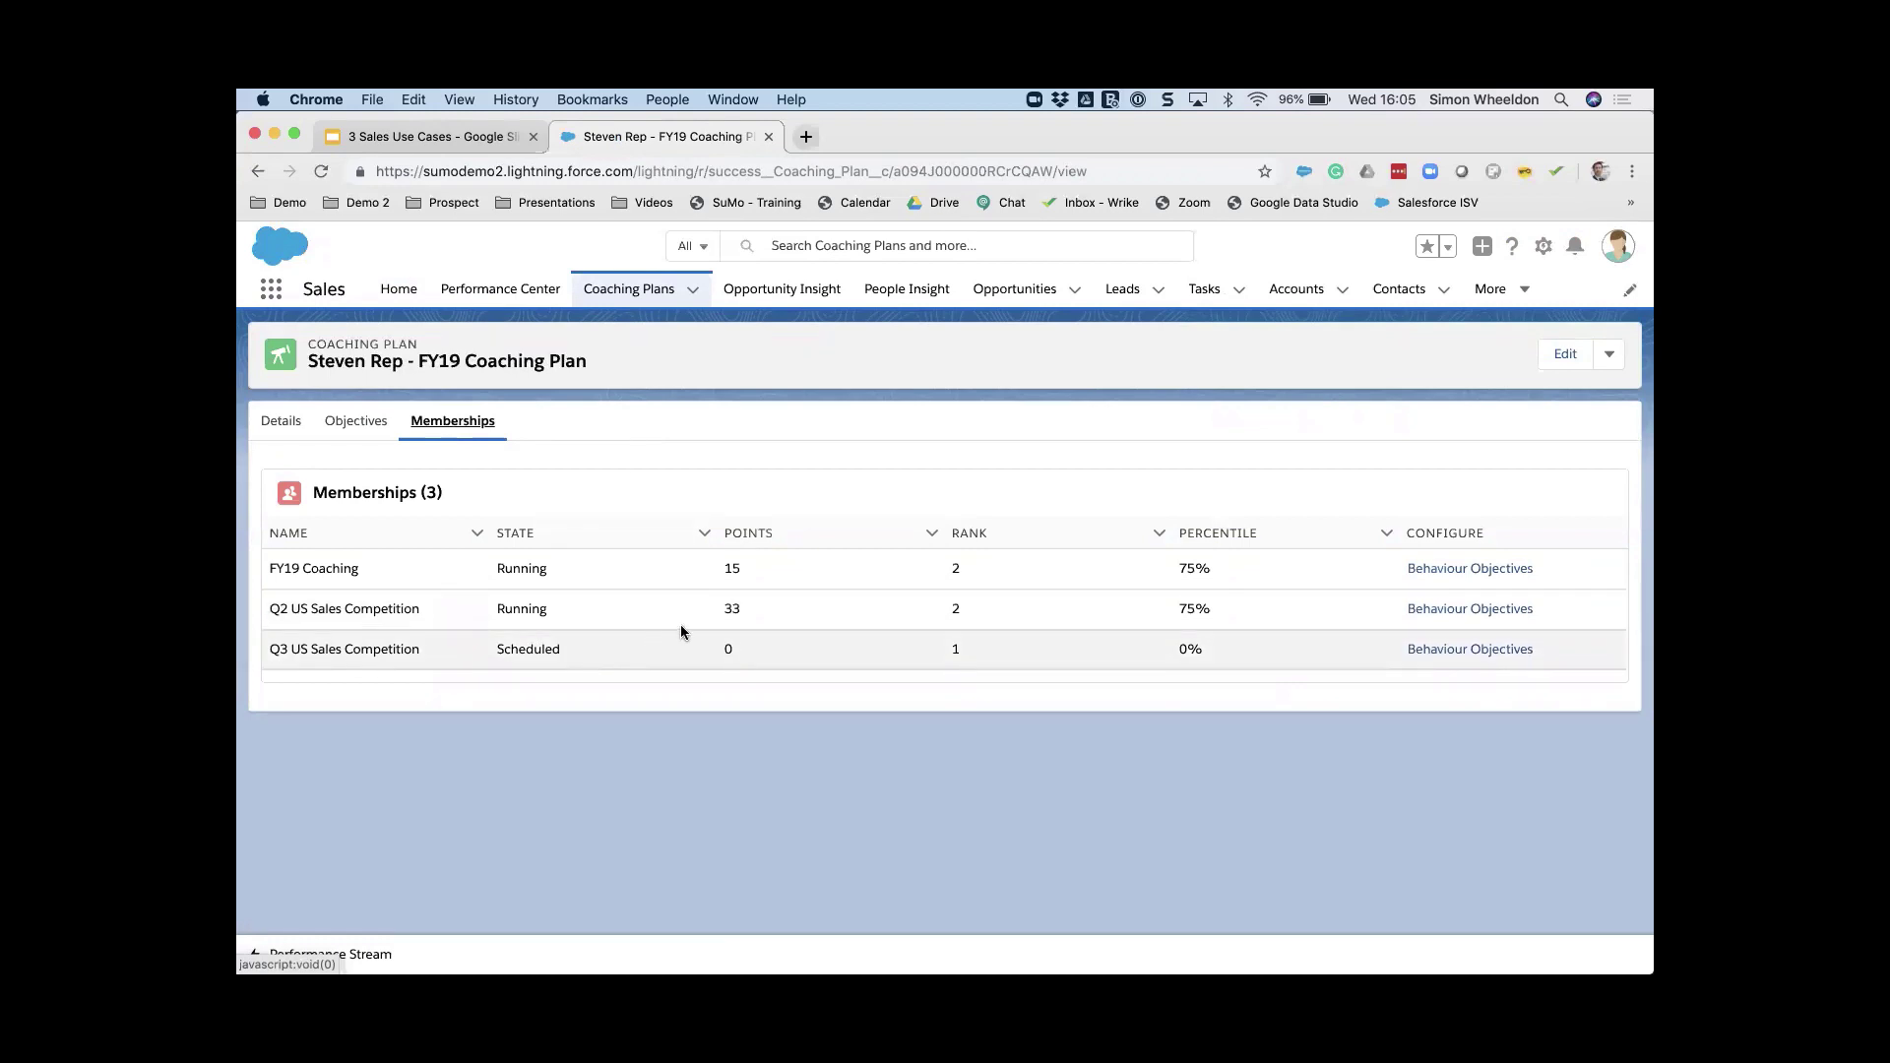
{"action": "left_click", "coordinate": [1438, 571]}
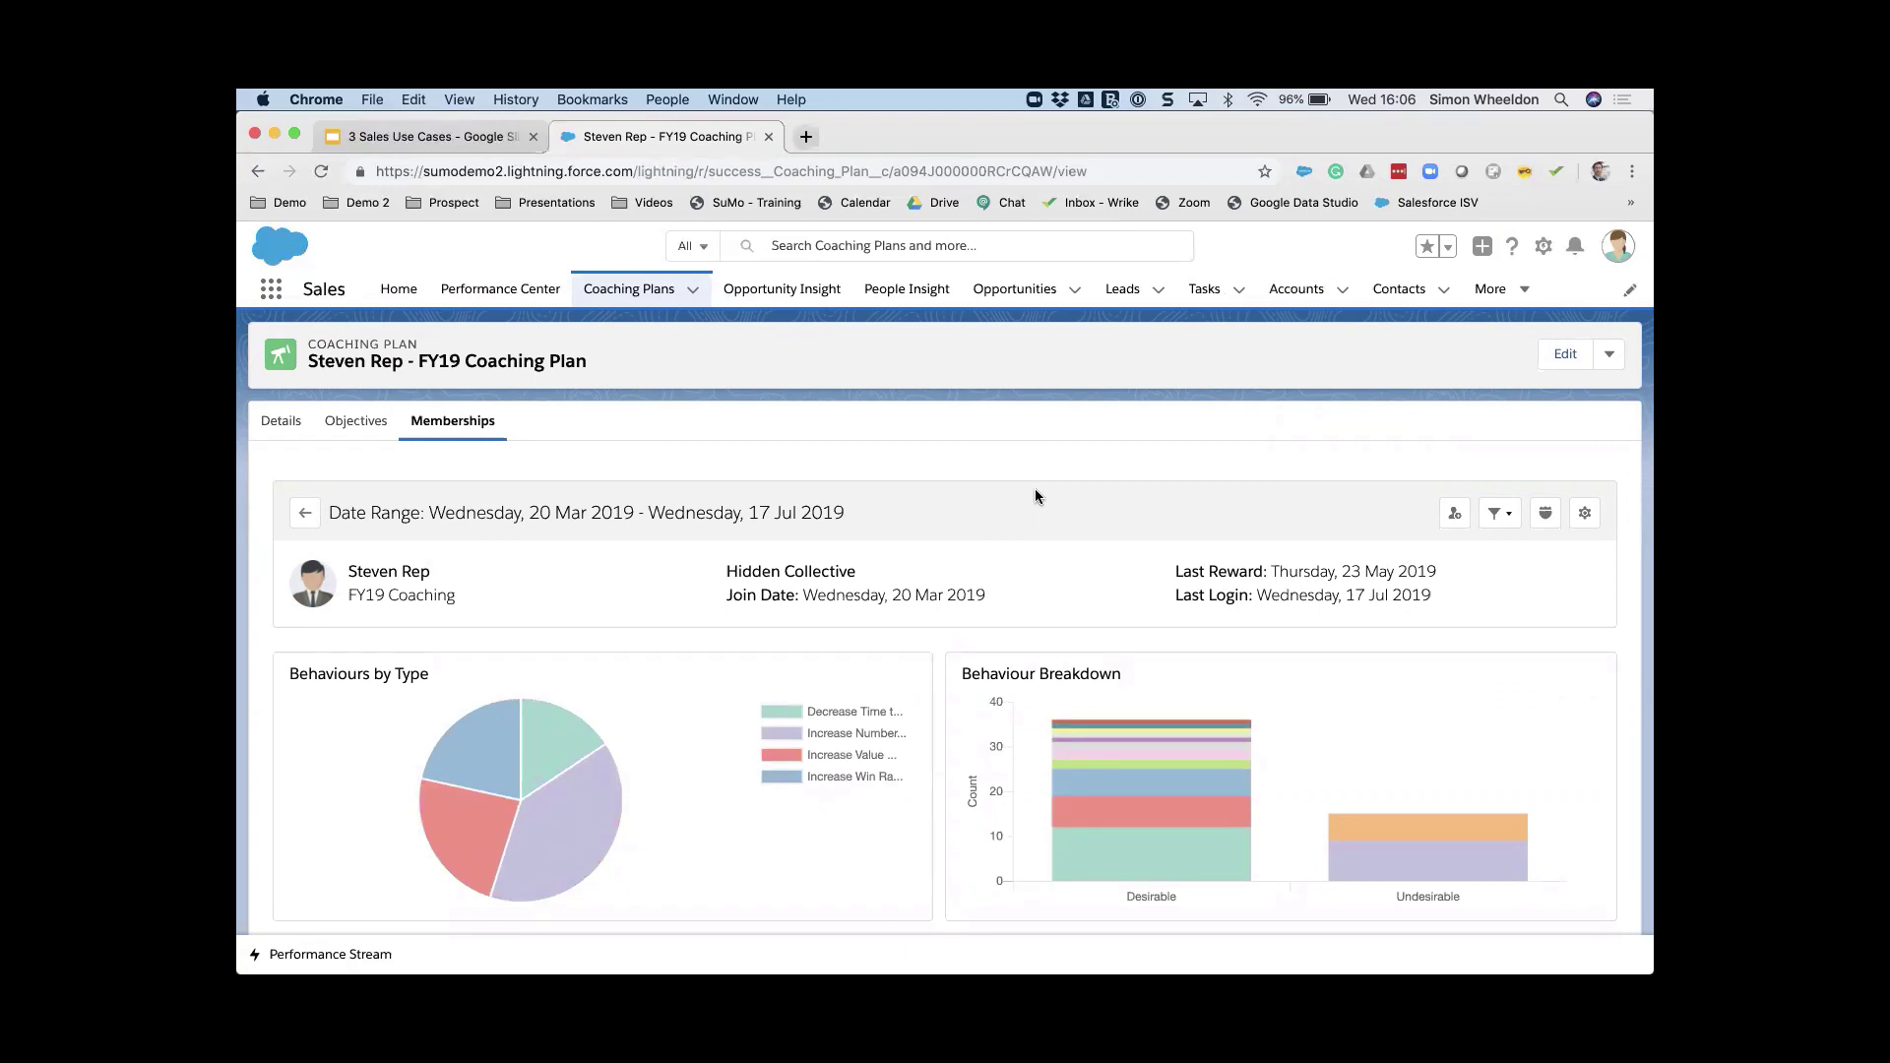
Step: Examine the rep's Behaviours by Type chart and the desirable and undesirable segments of the Behaviour Breakdown chart
{"action": "scroll", "coordinate": [1035, 496], "scroll_direction": "down", "scroll_amount": 3}
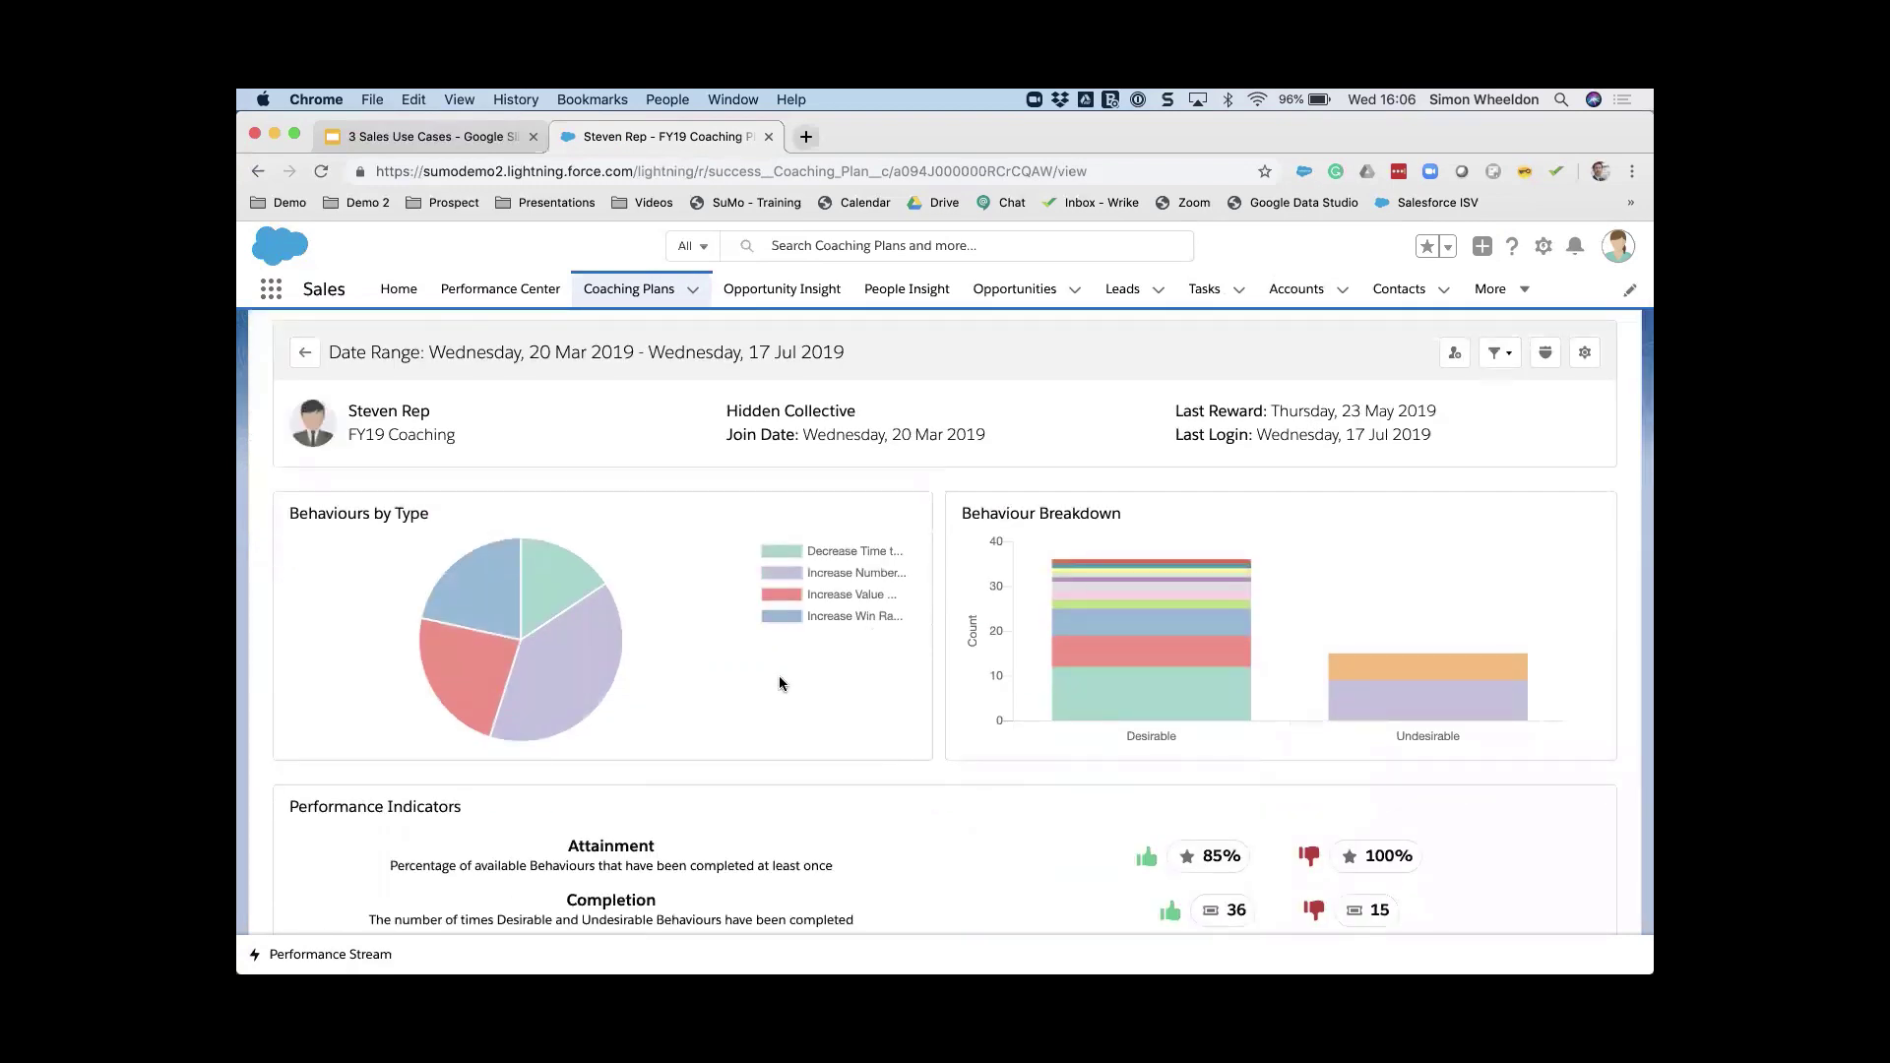
{"action": "mouse_move", "coordinate": [588, 642]}
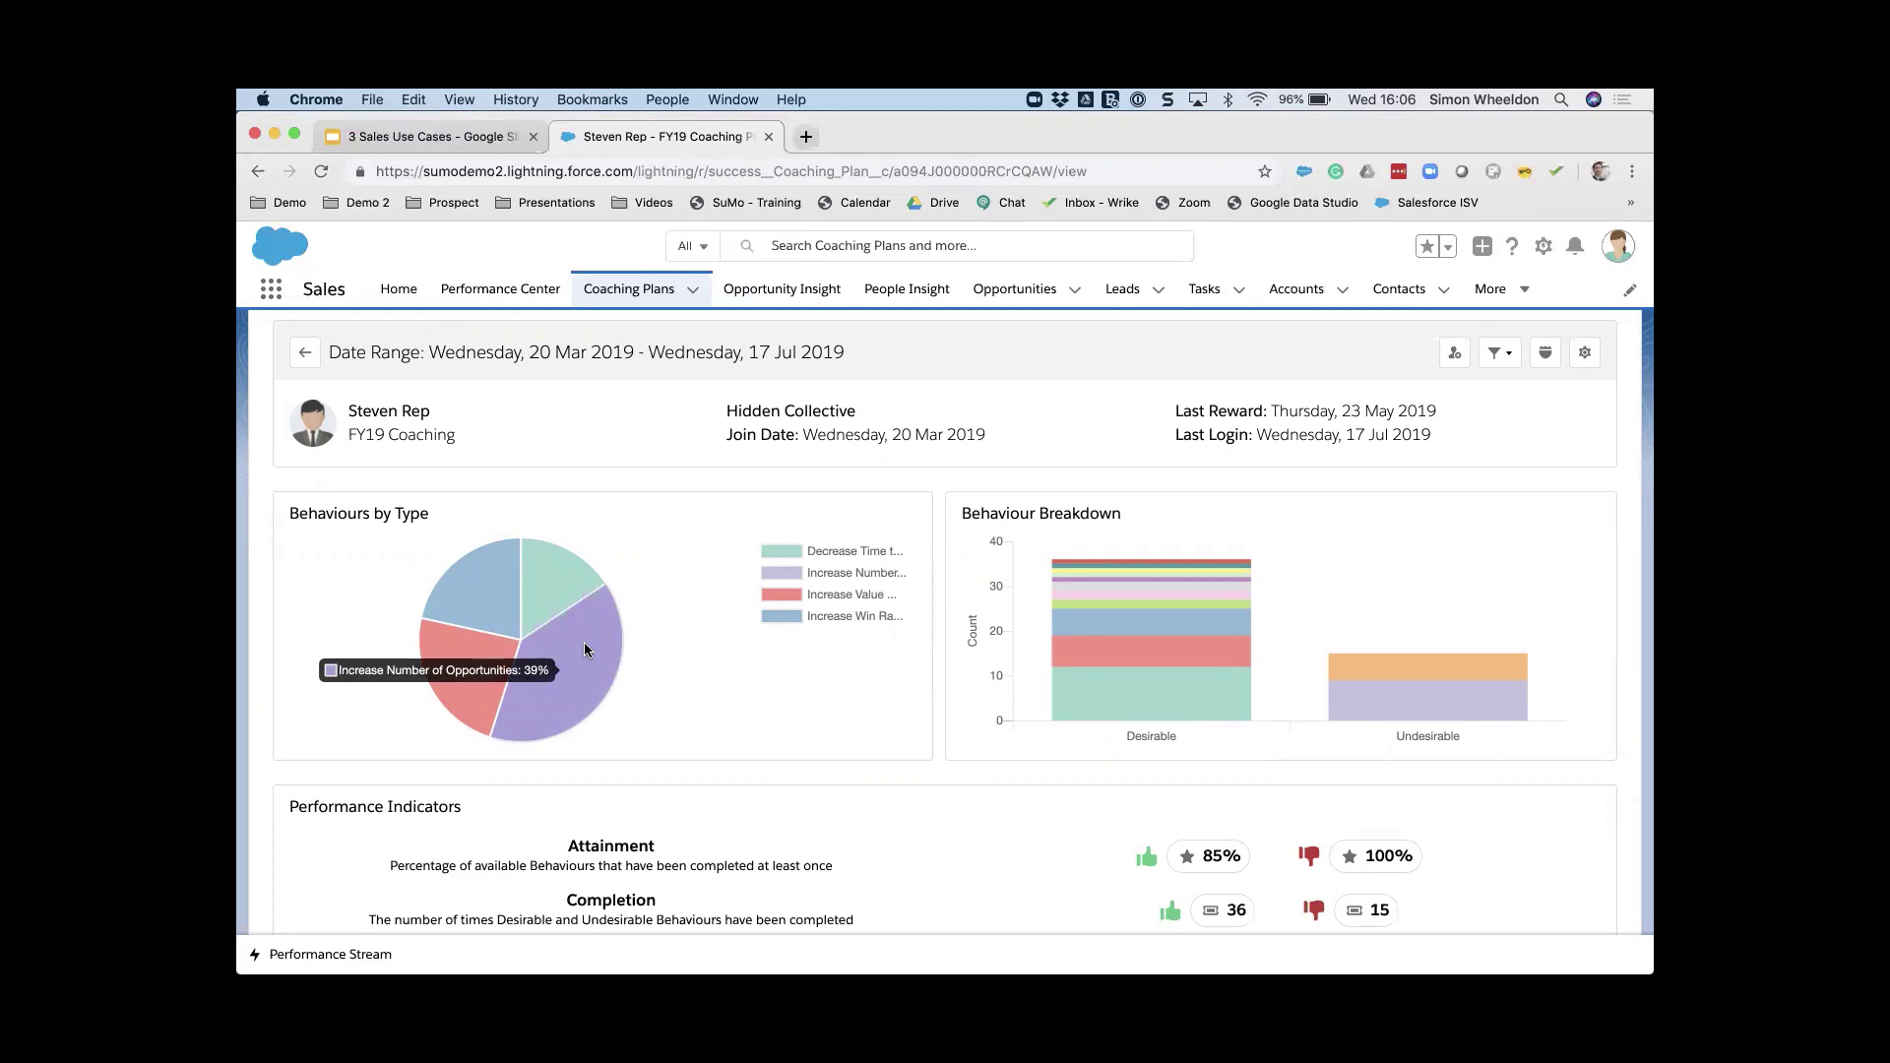
{"action": "mouse_move", "coordinate": [461, 662]}
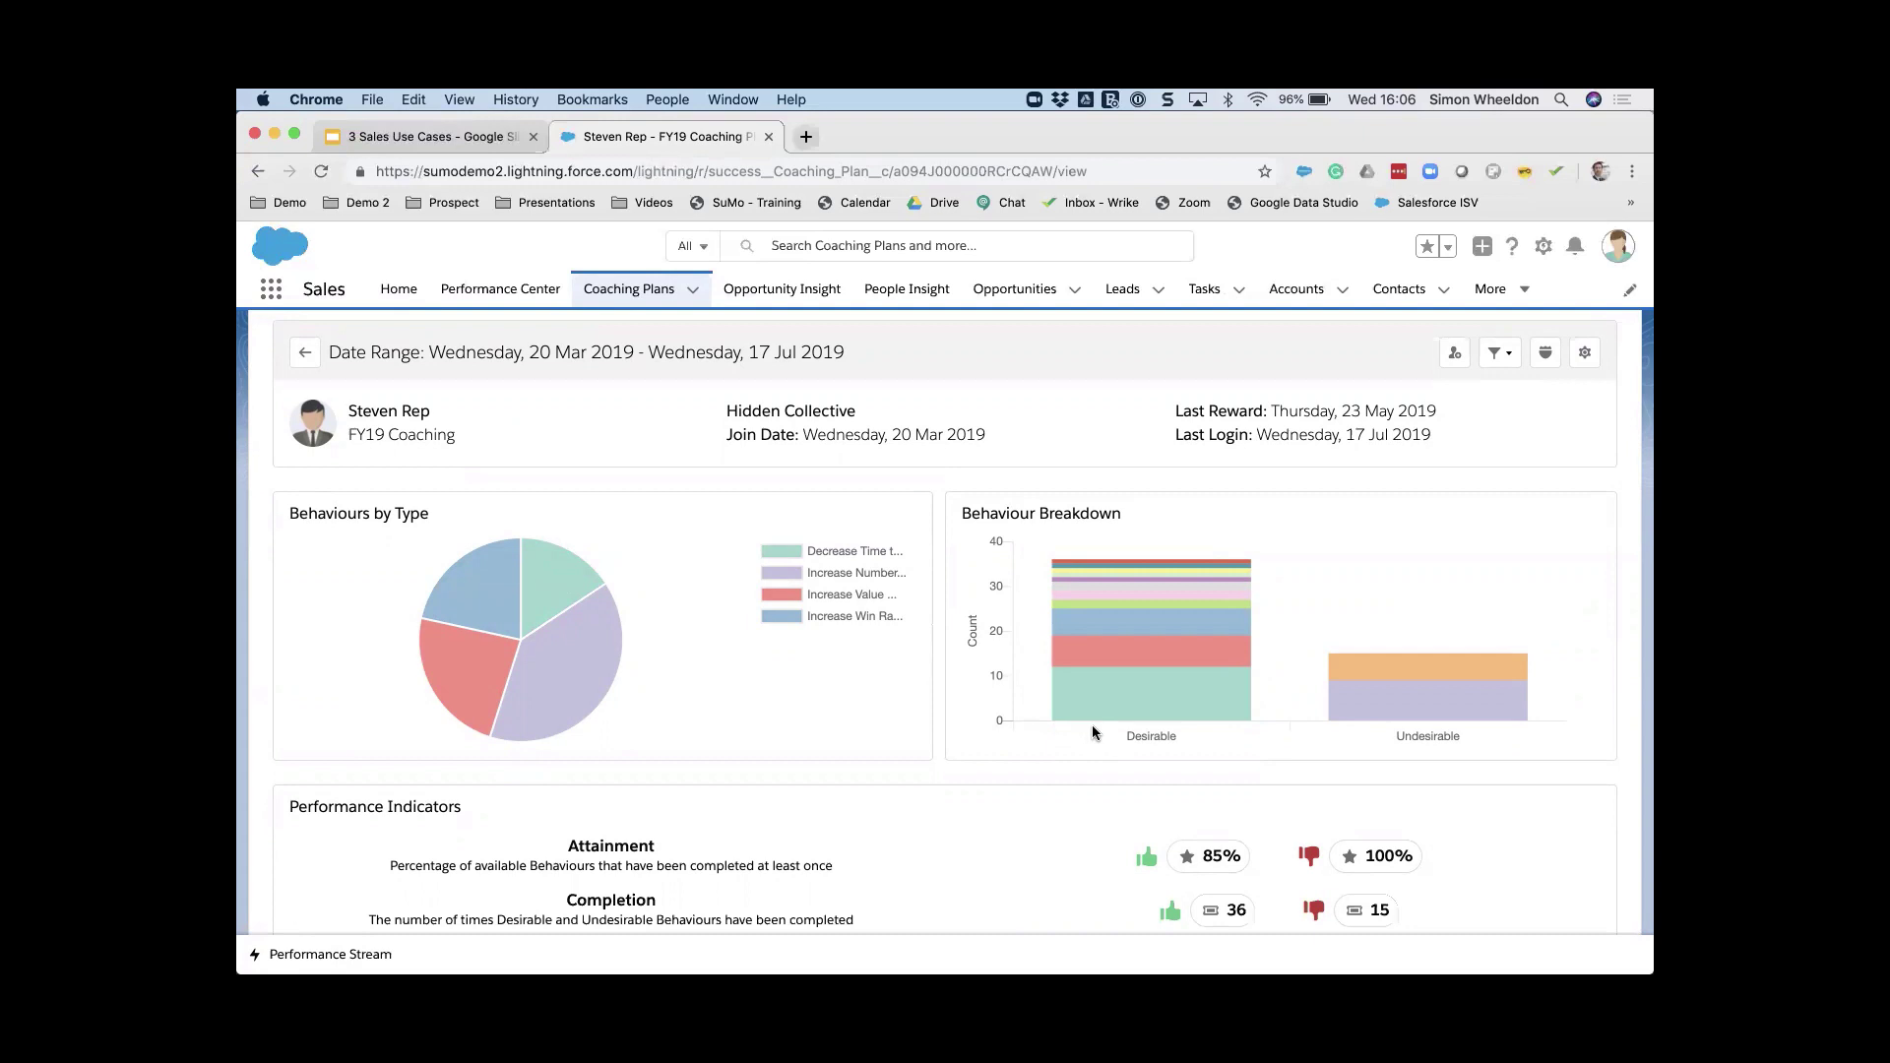
{"action": "mouse_move", "coordinate": [1109, 708]}
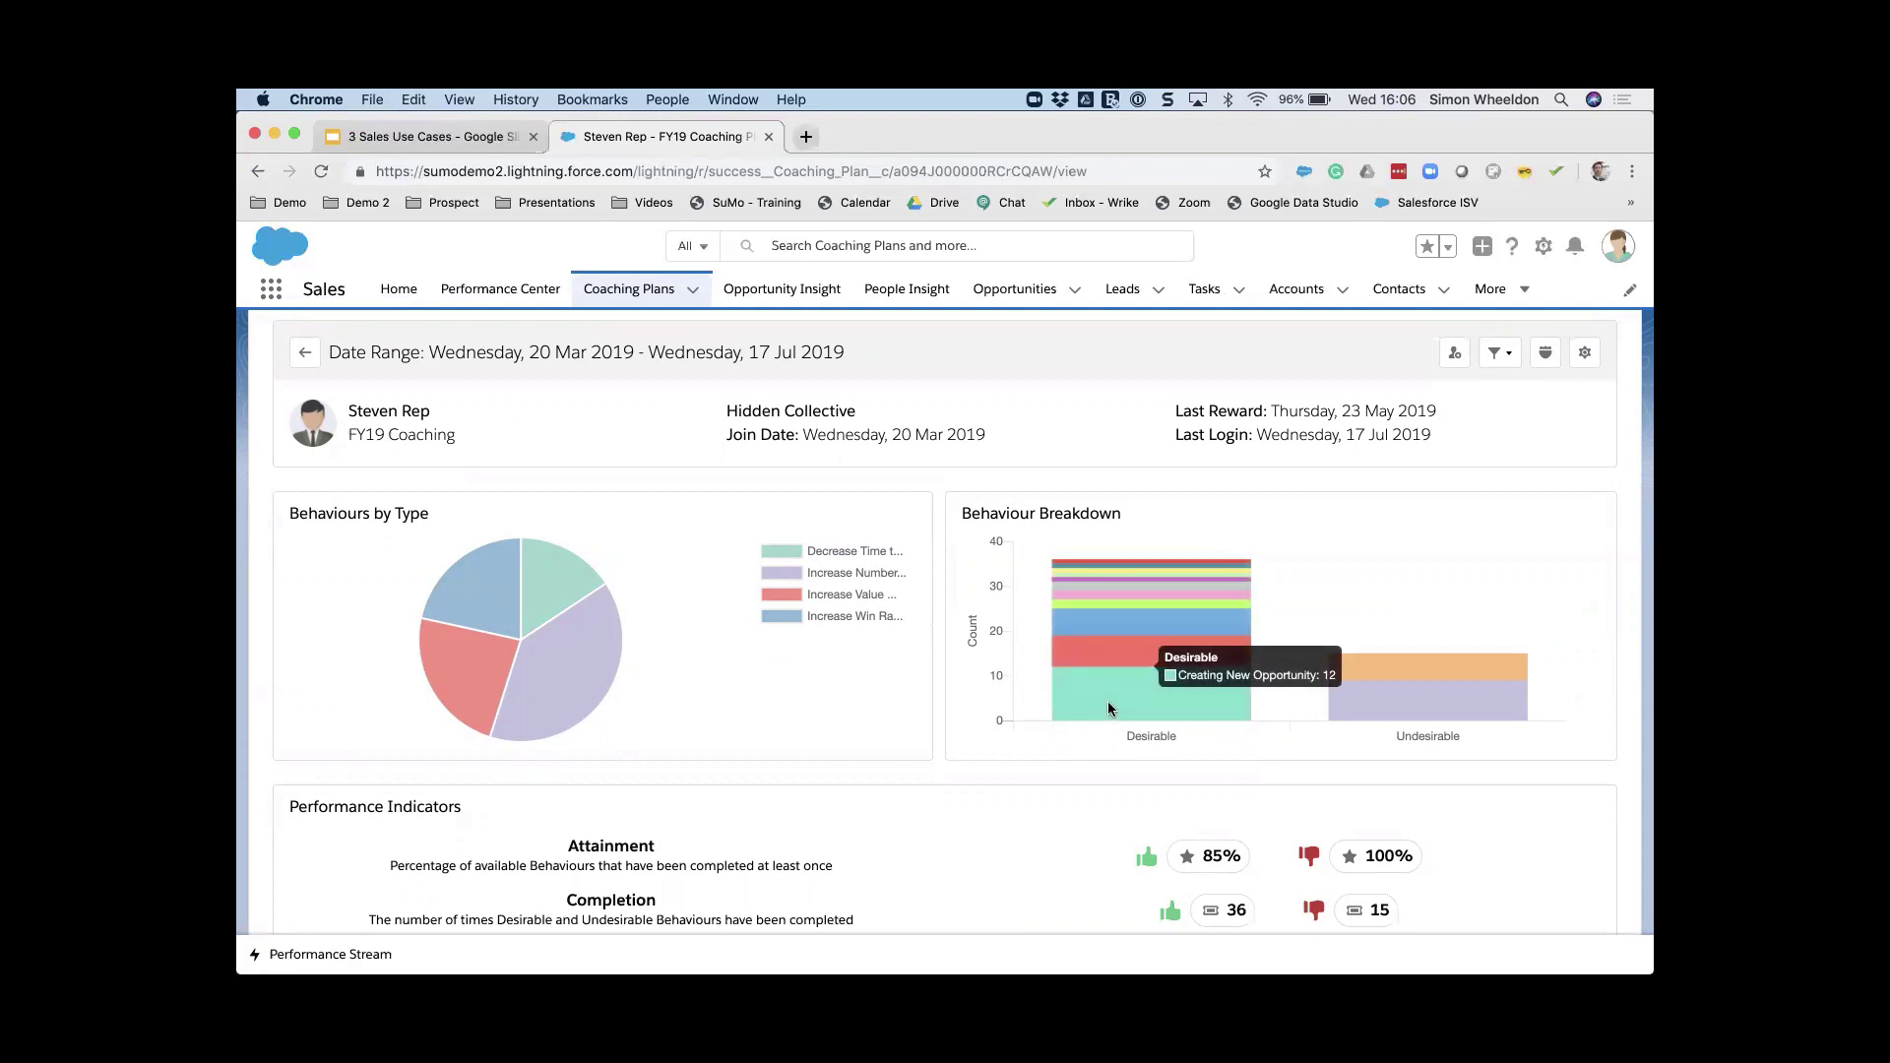
{"action": "mouse_move", "coordinate": [1111, 655]}
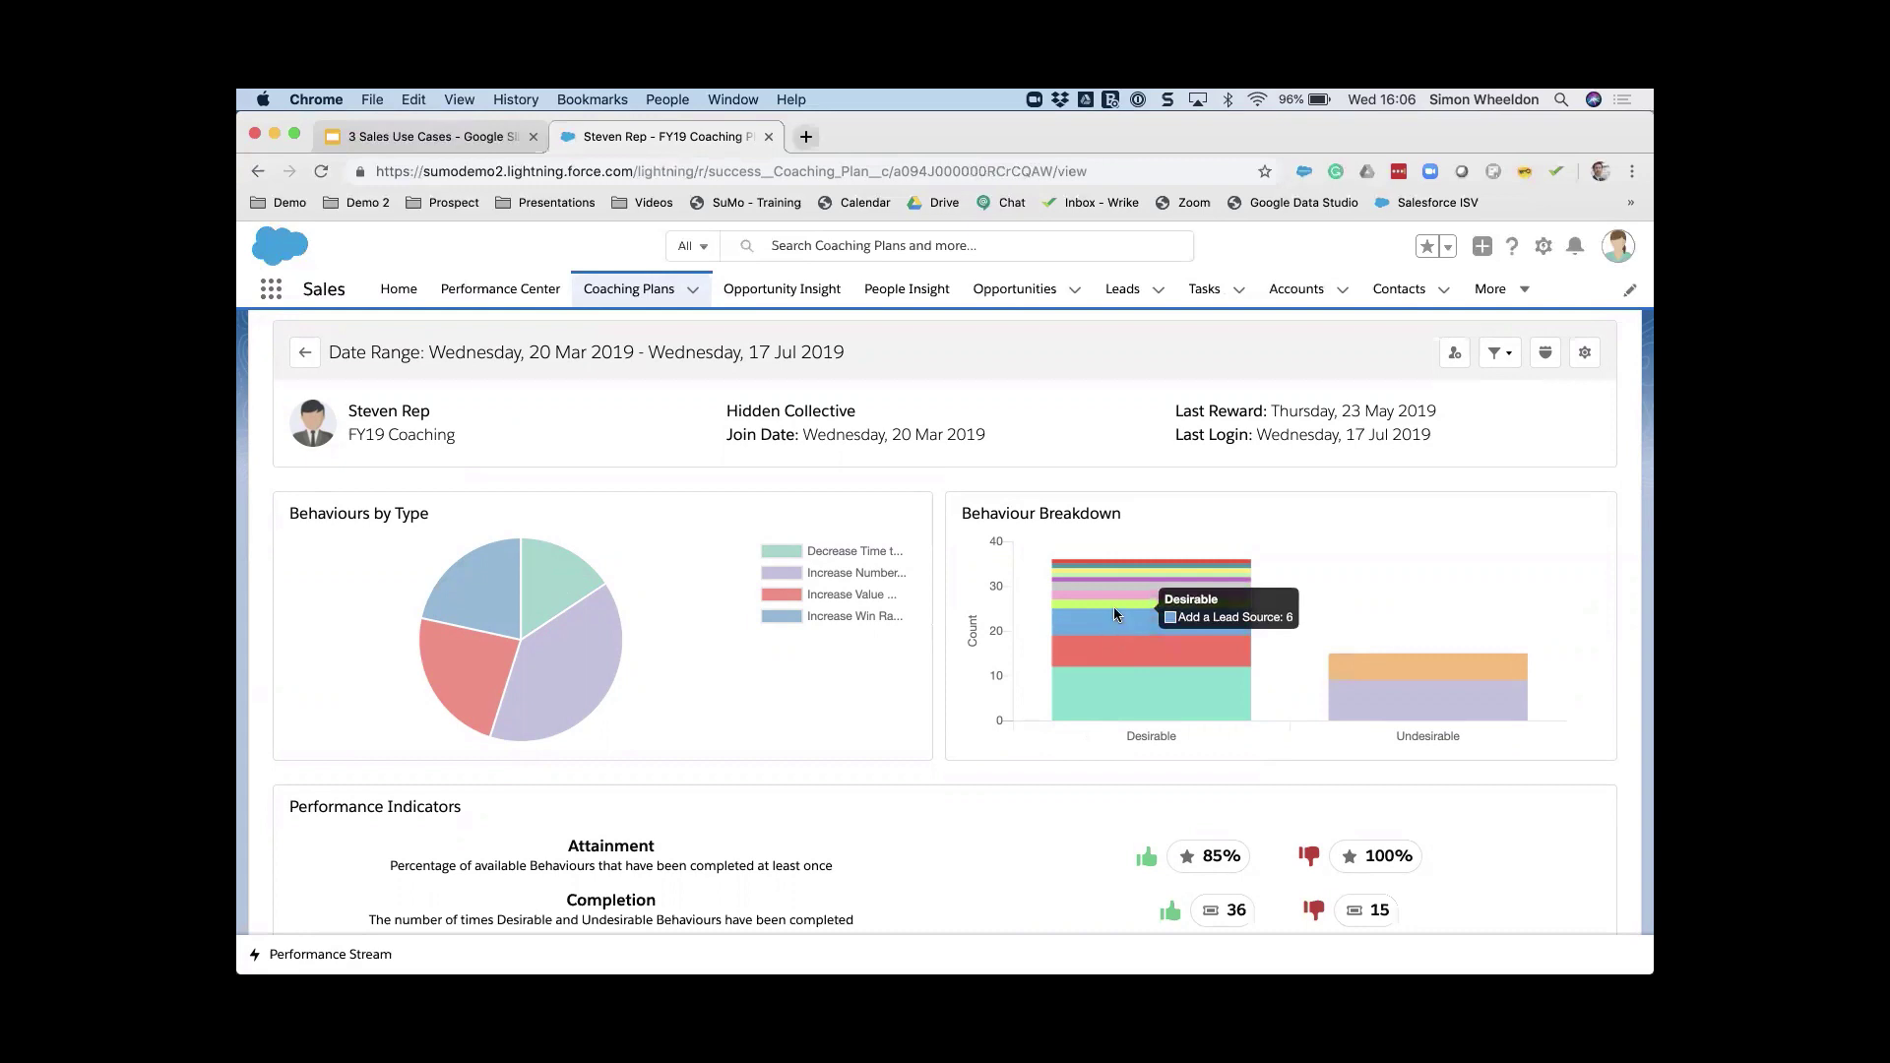
{"action": "mouse_move", "coordinate": [1363, 700]}
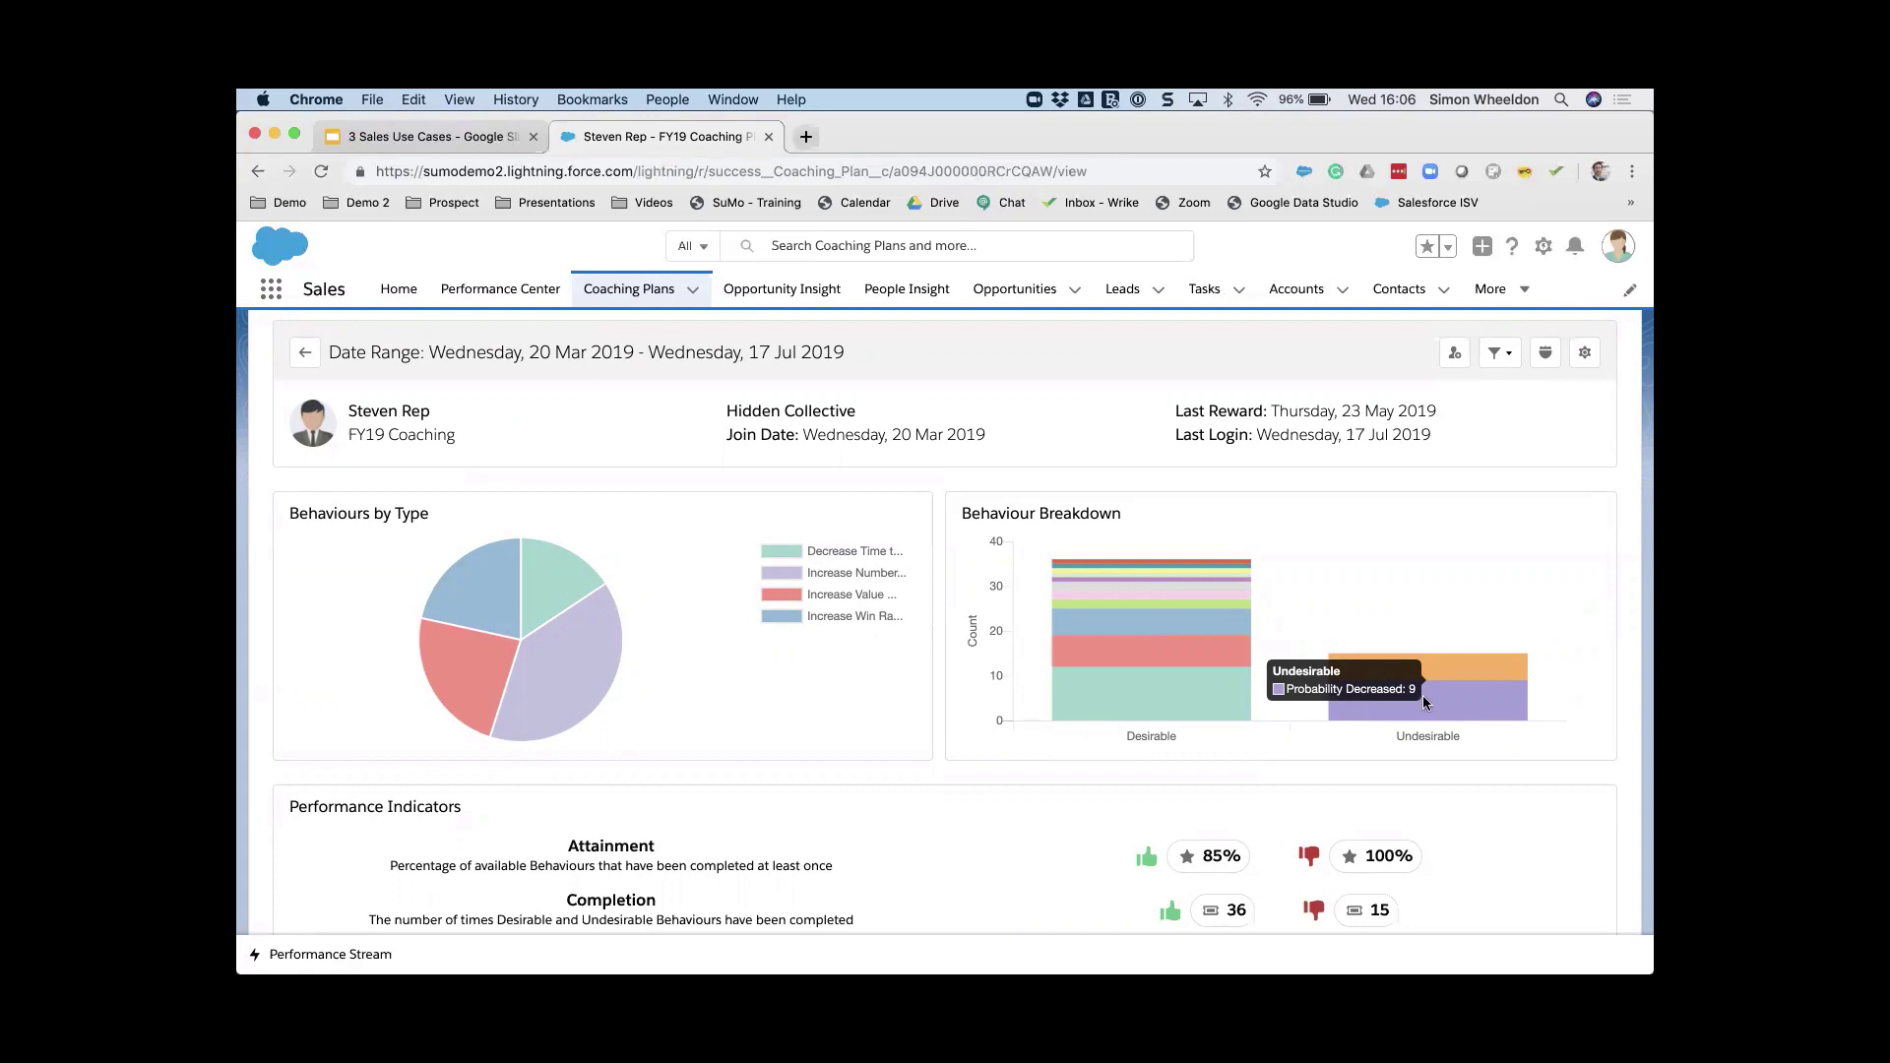
{"action": "mouse_move", "coordinate": [1461, 673]}
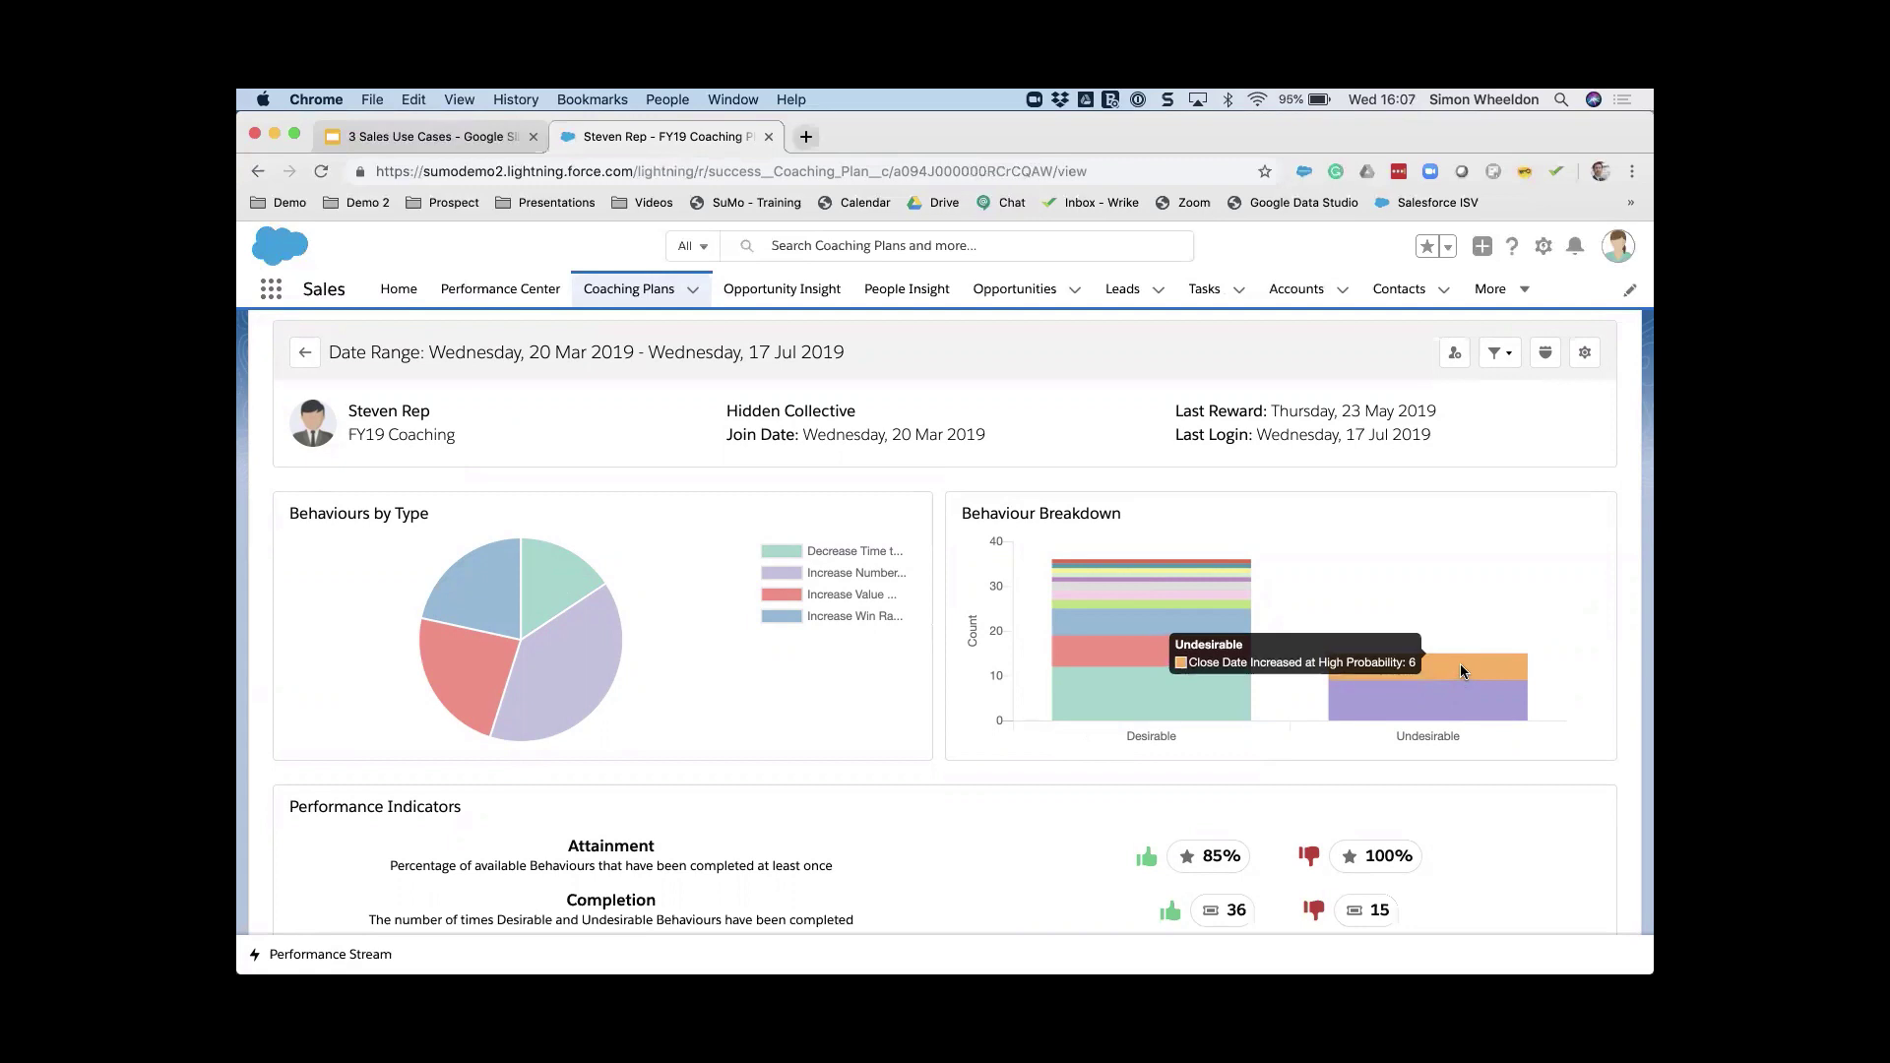
Step: Switch the rep's Activity Cadence chart to undesirable behaviours
{"action": "scroll", "coordinate": [937, 752], "scroll_direction": "down", "scroll_amount": 6}
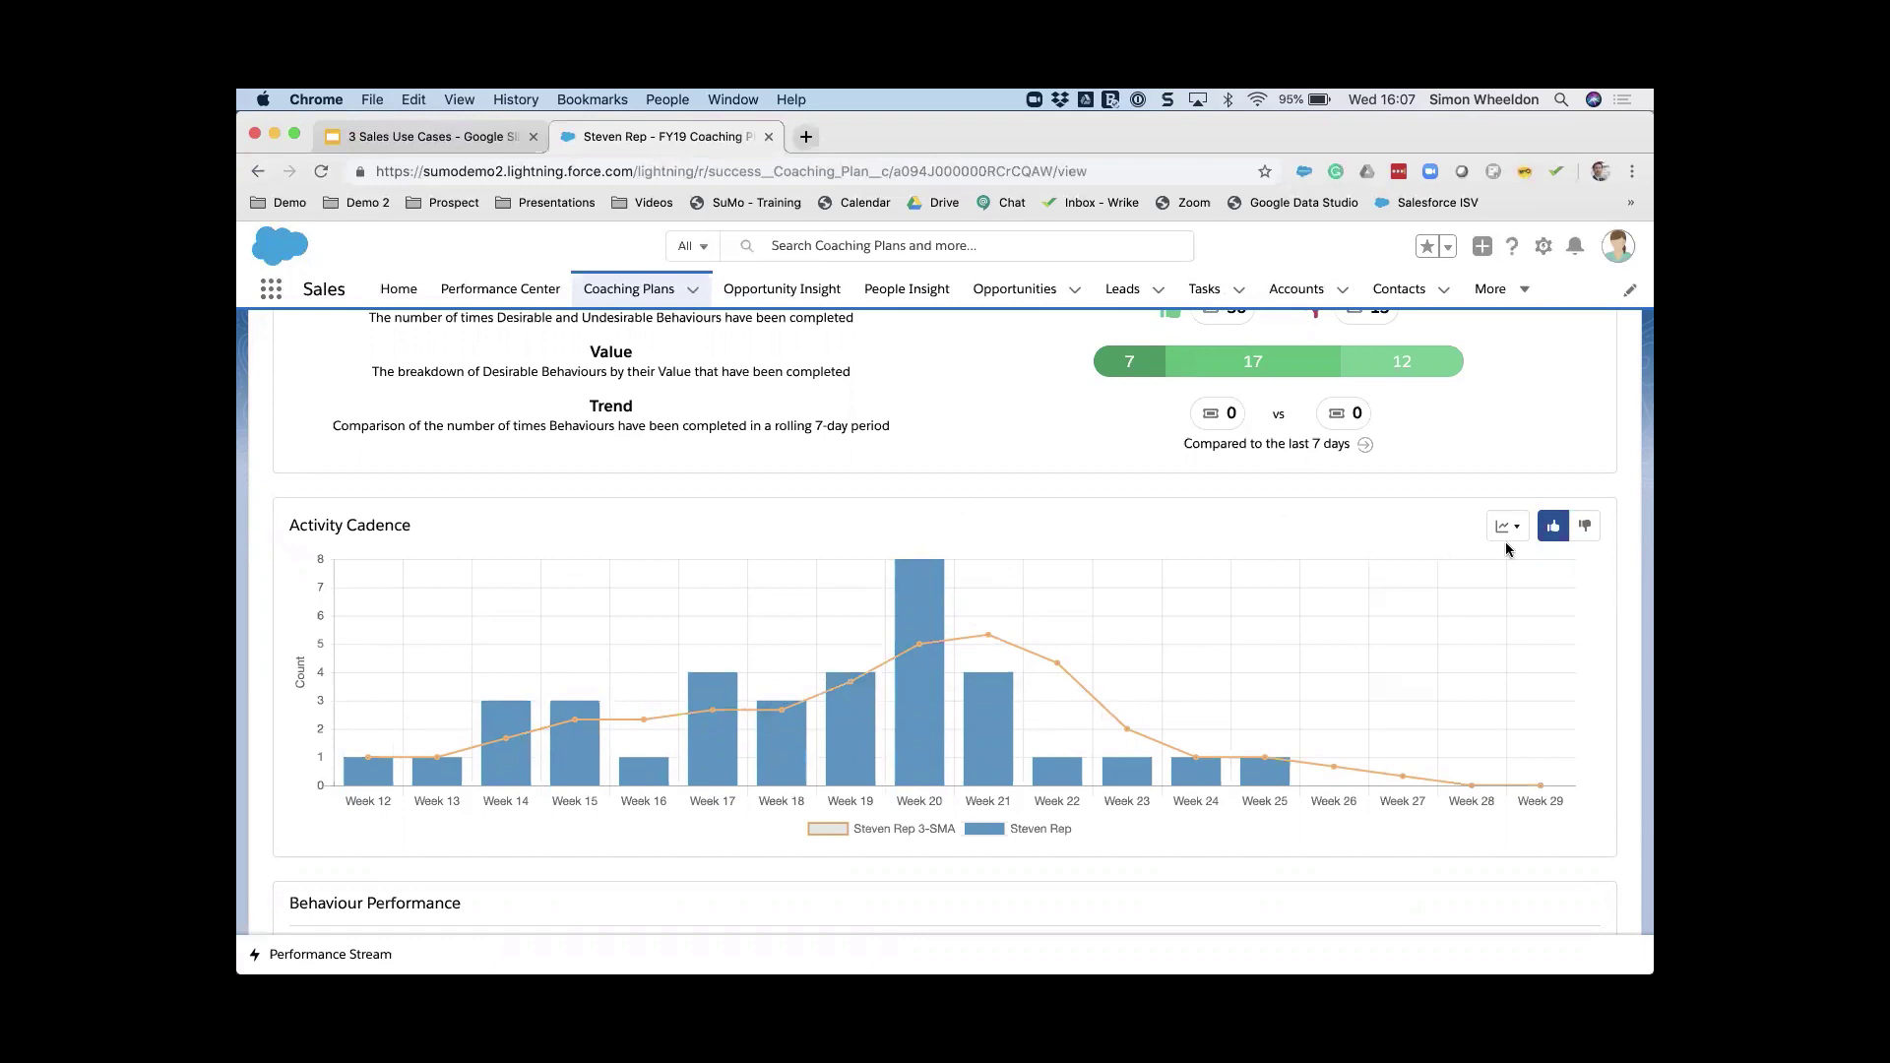
{"action": "left_click", "coordinate": [1584, 529]}
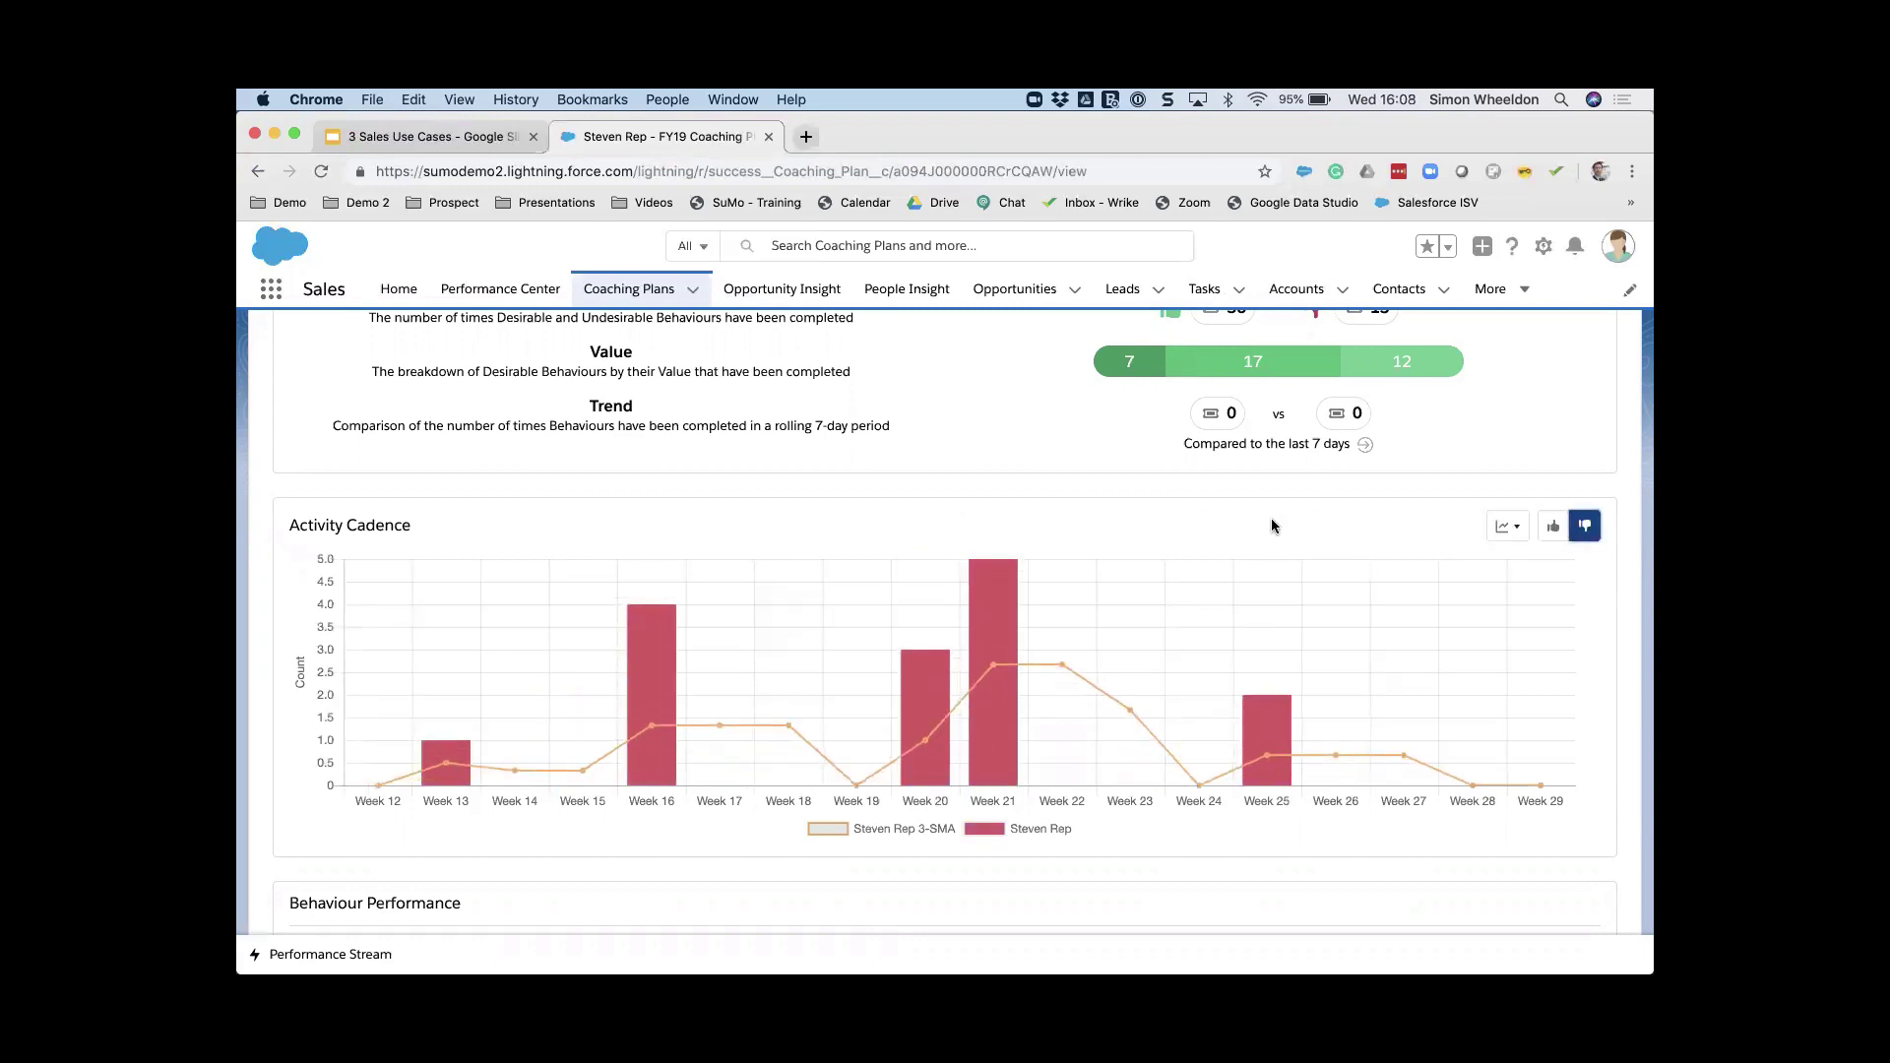
Step: Set up a Selected User comparison of the rep's FY19 Coaching membership against only the user ranked 1
{"action": "scroll", "coordinate": [1272, 525], "scroll_direction": "up", "scroll_amount": 10}
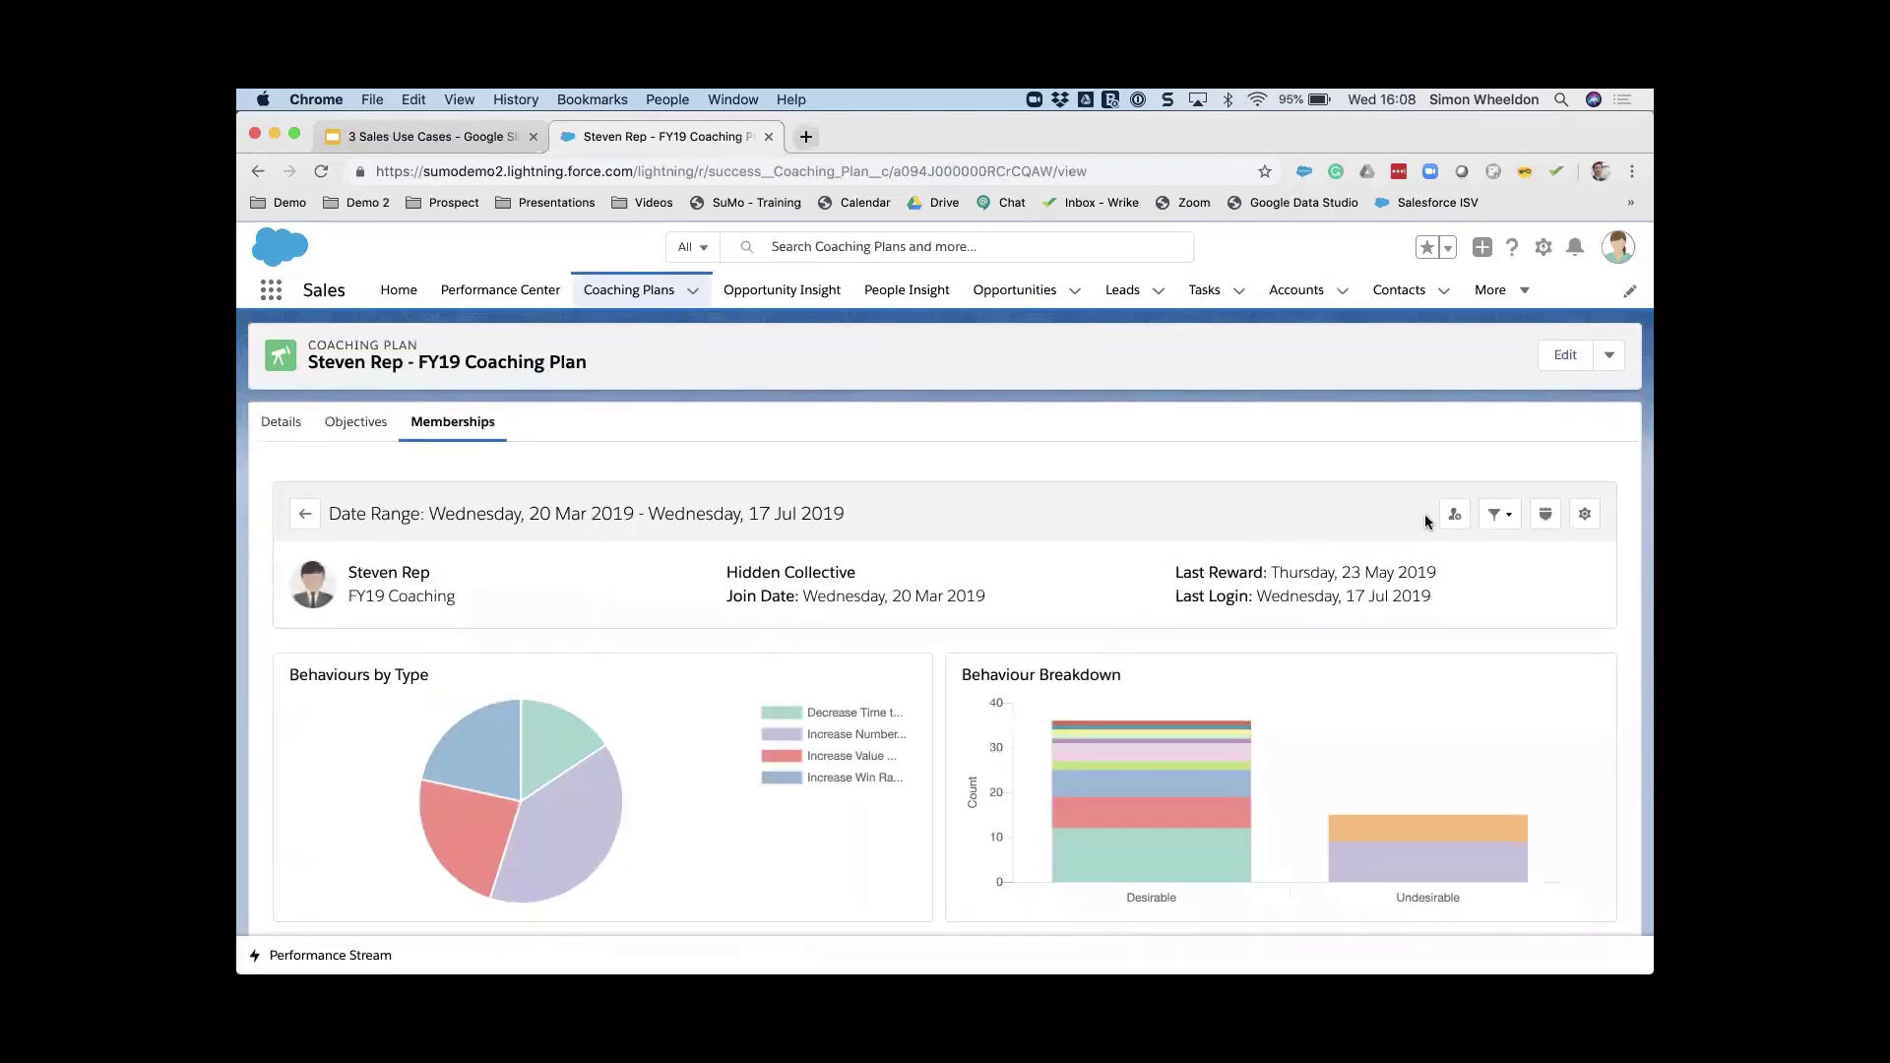
{"action": "left_click", "coordinate": [1455, 514]}
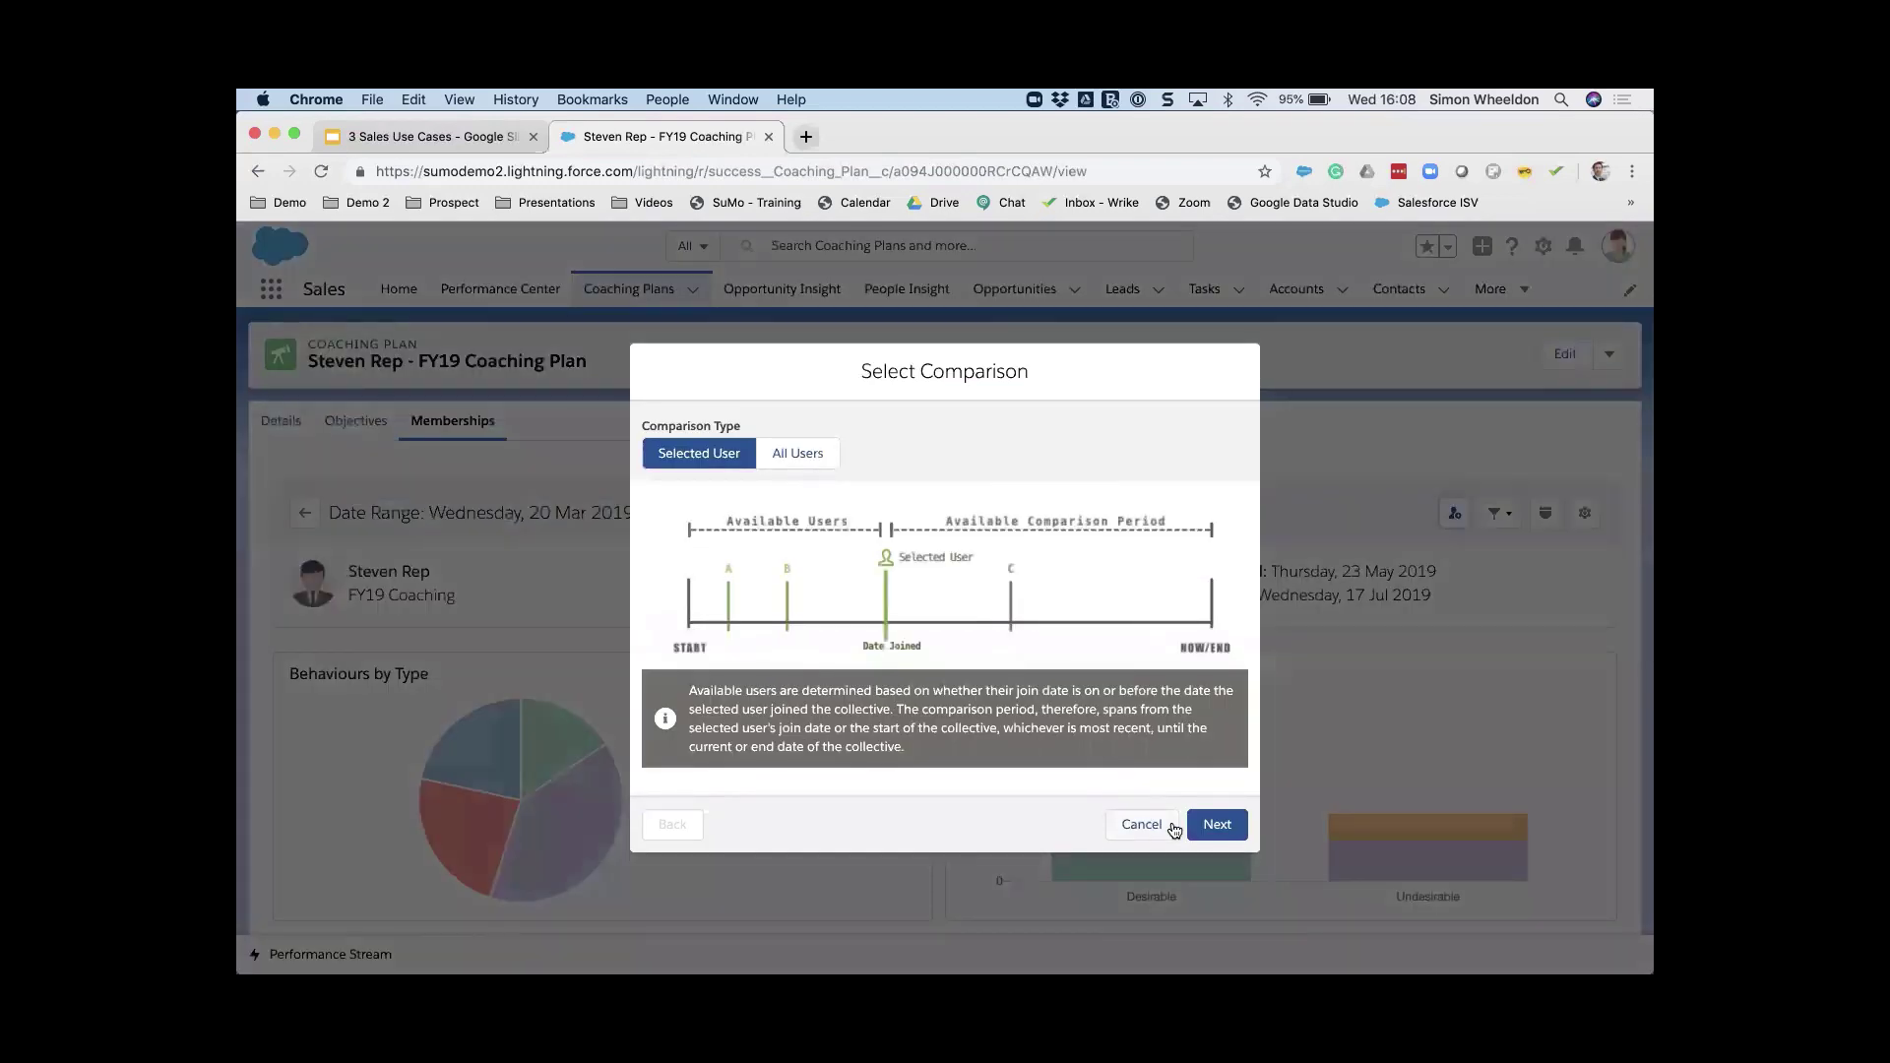
{"action": "left_click", "coordinate": [1217, 824]}
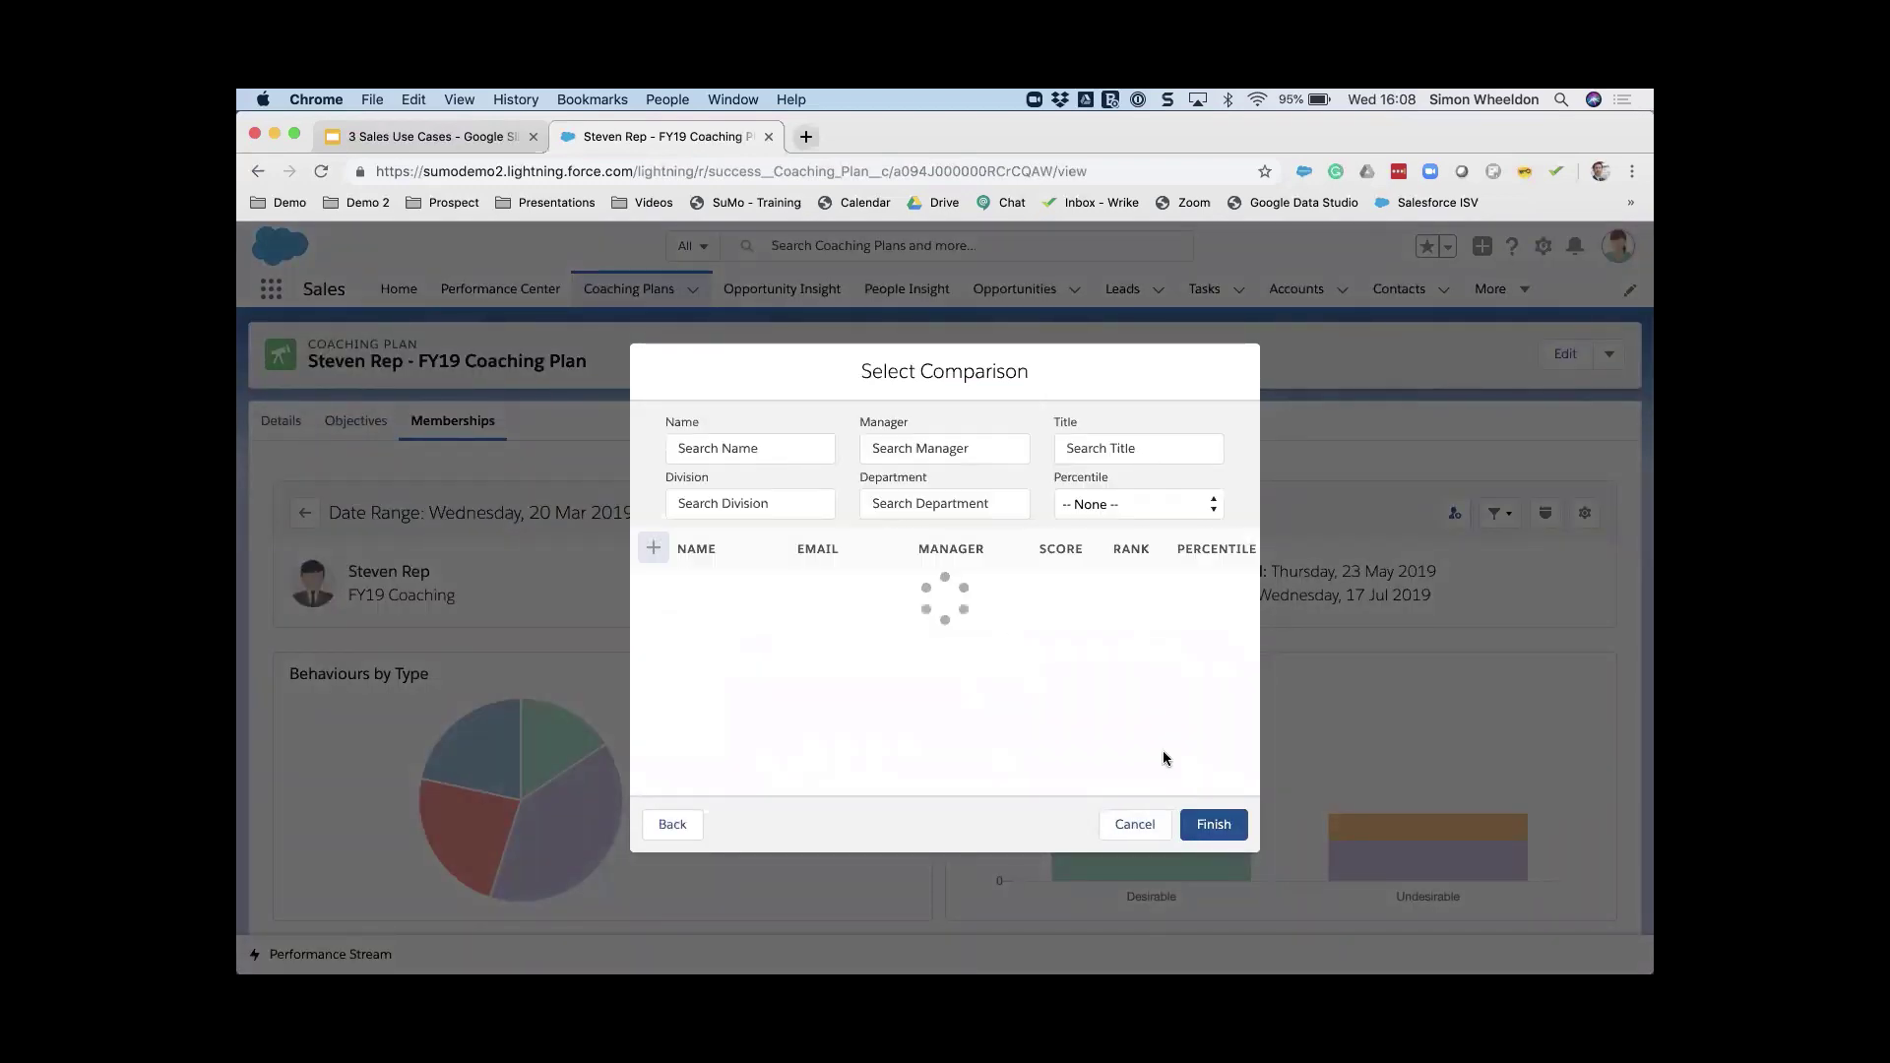
{"action": "left_click", "coordinate": [652, 547]}
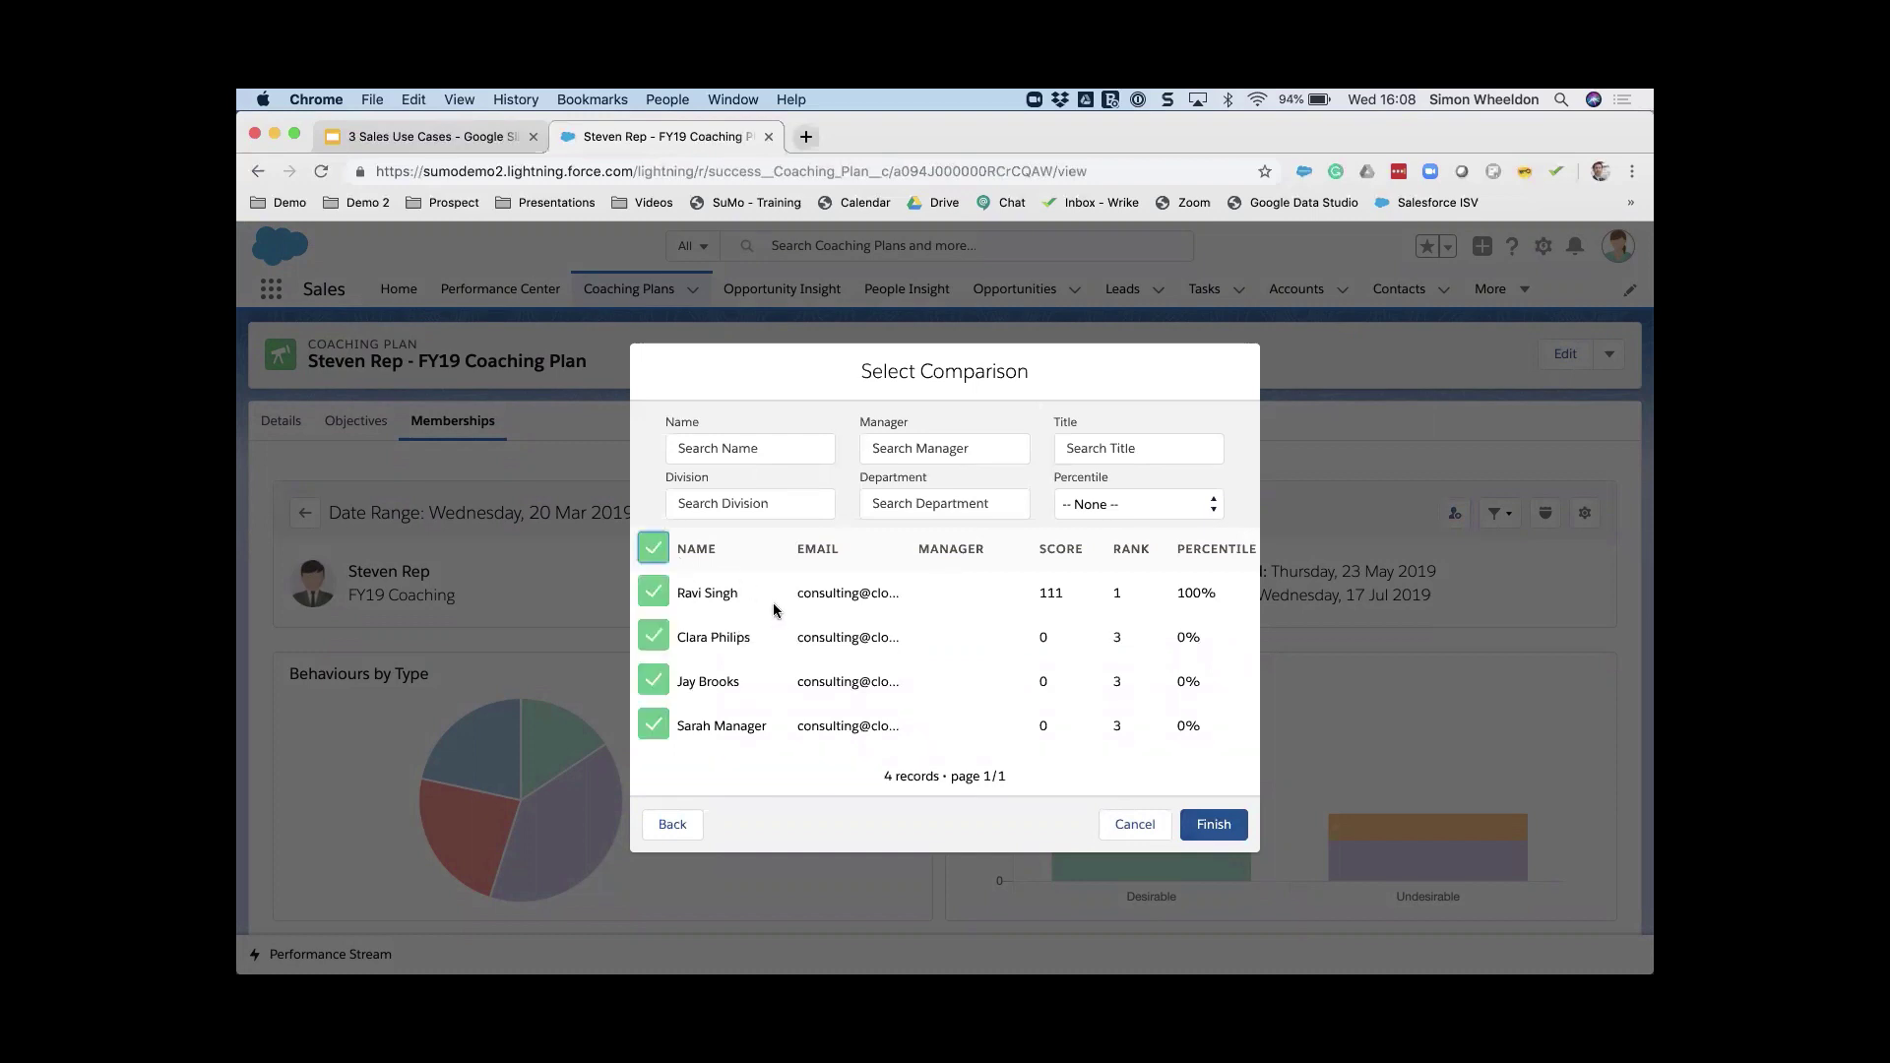
{"action": "left_click", "coordinate": [655, 550]}
{"action": "left_click", "coordinate": [655, 594]}
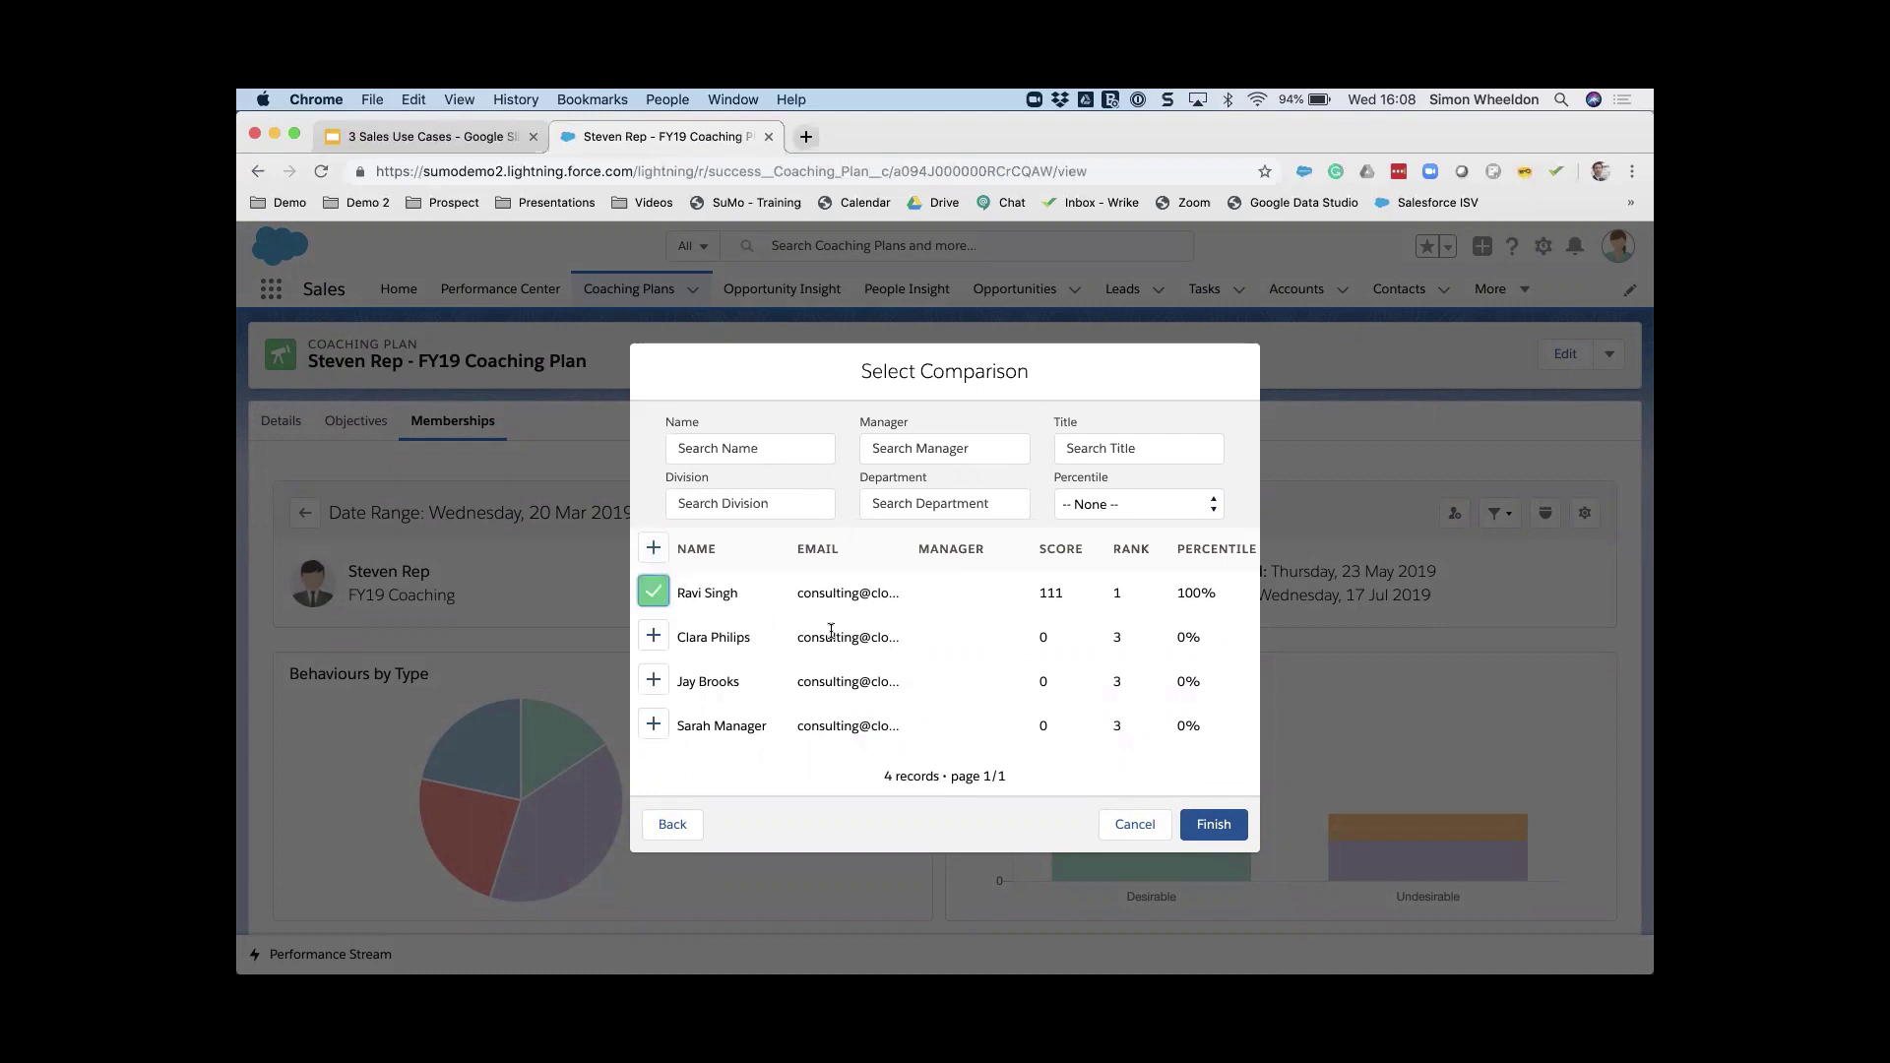
{"action": "left_click", "coordinate": [1212, 835]}
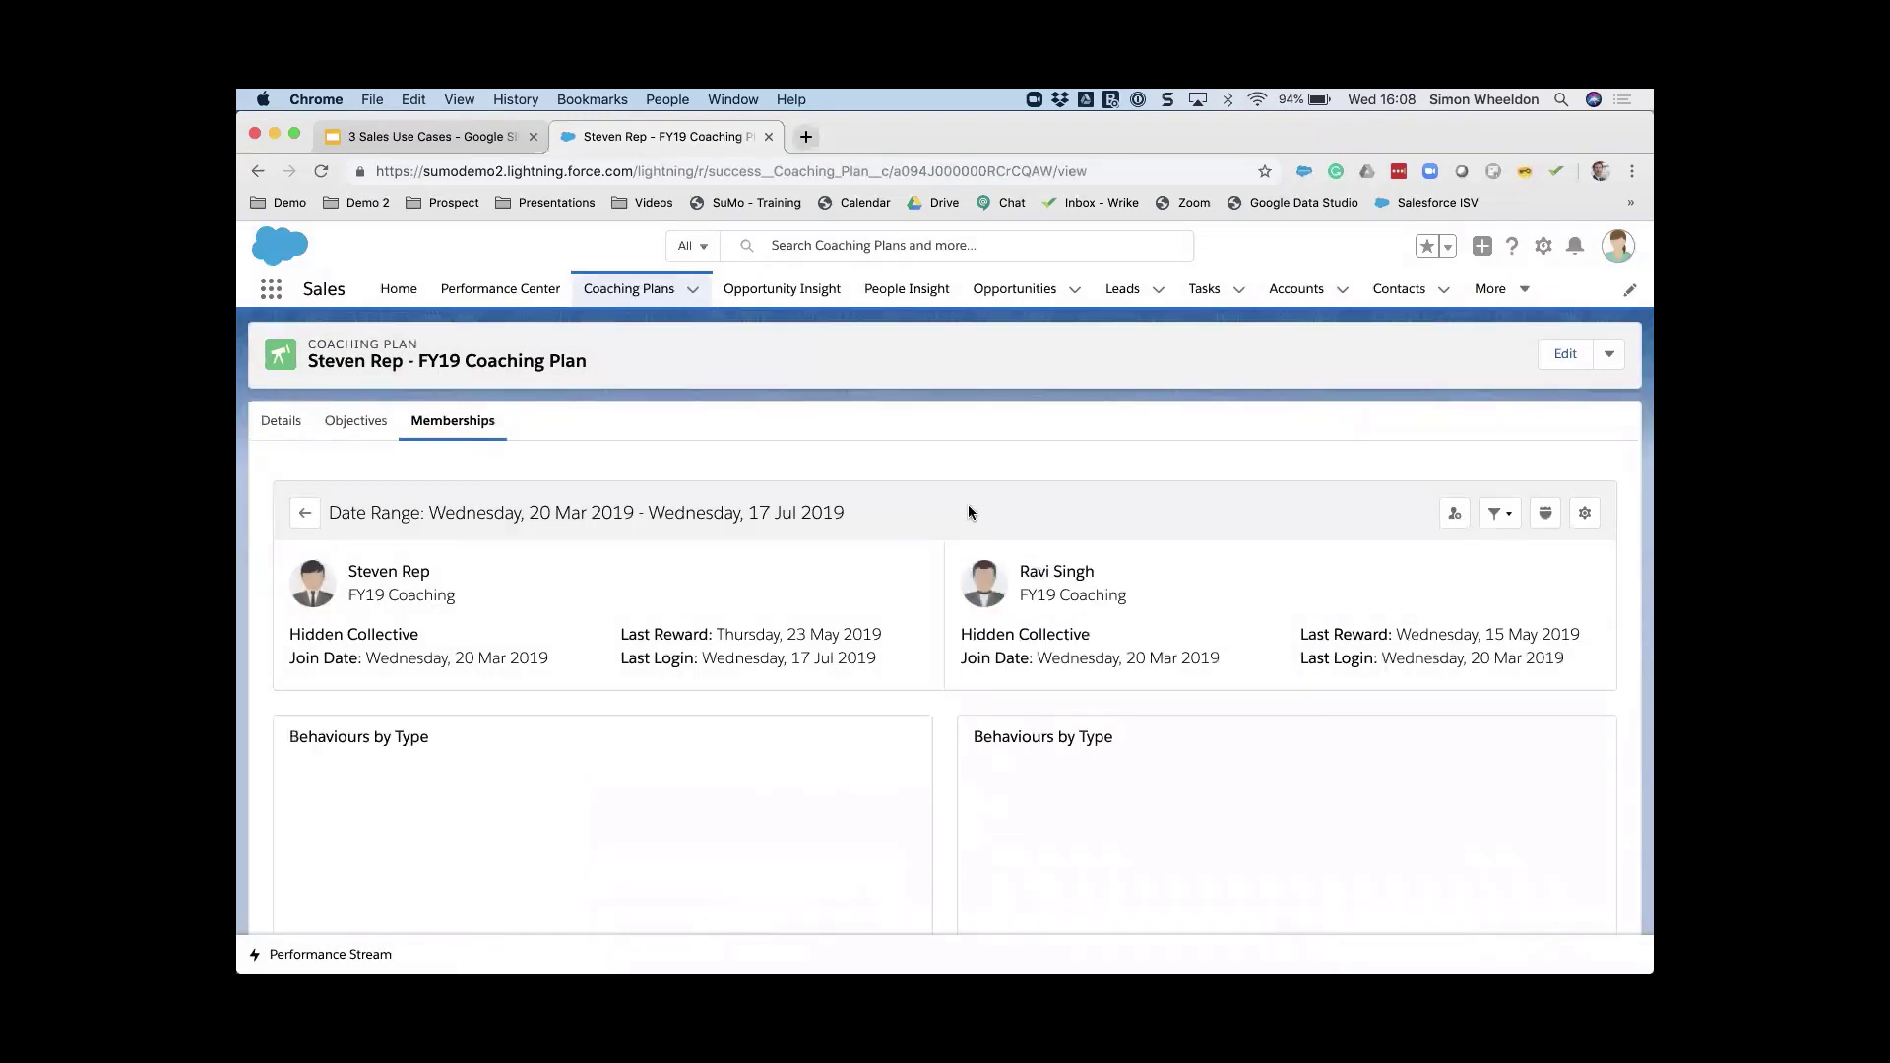
Step: Activate Anonymise Data in the comparison settings and save them
{"action": "left_click", "coordinate": [1584, 513]}
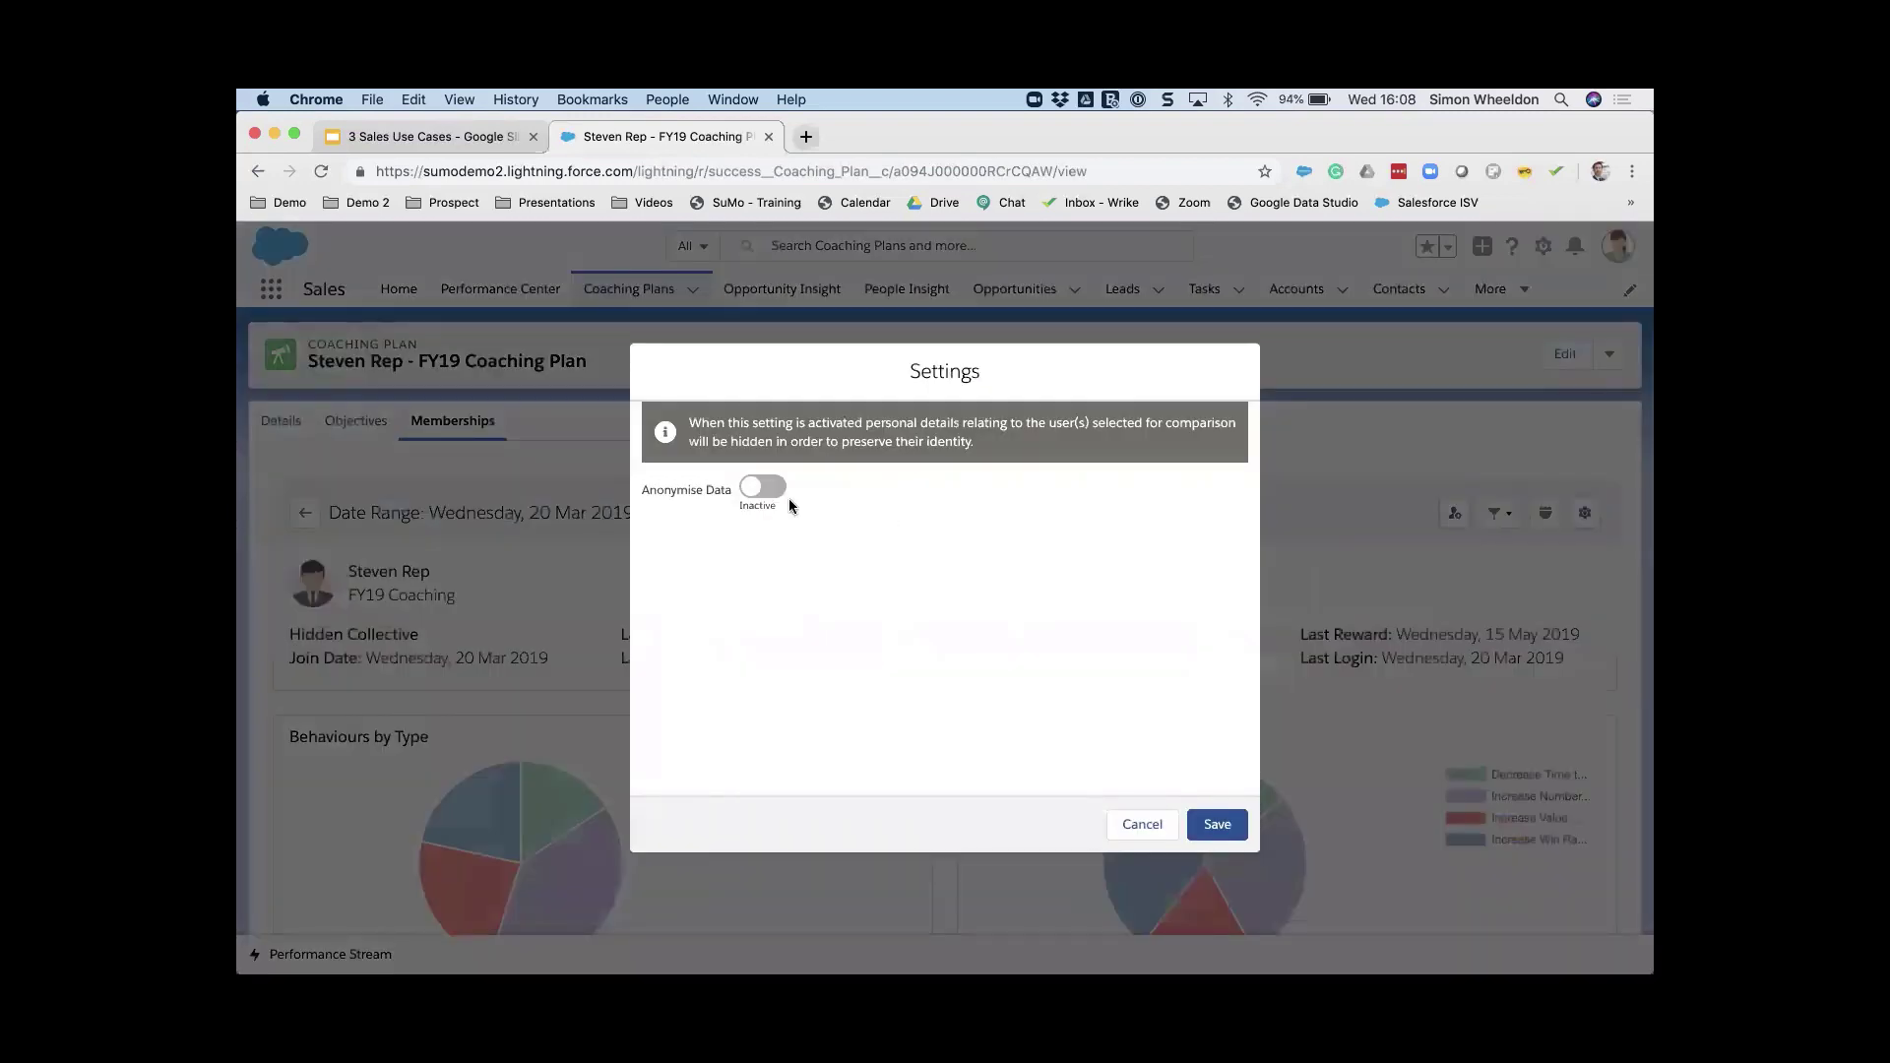
{"action": "left_click", "coordinate": [766, 487]}
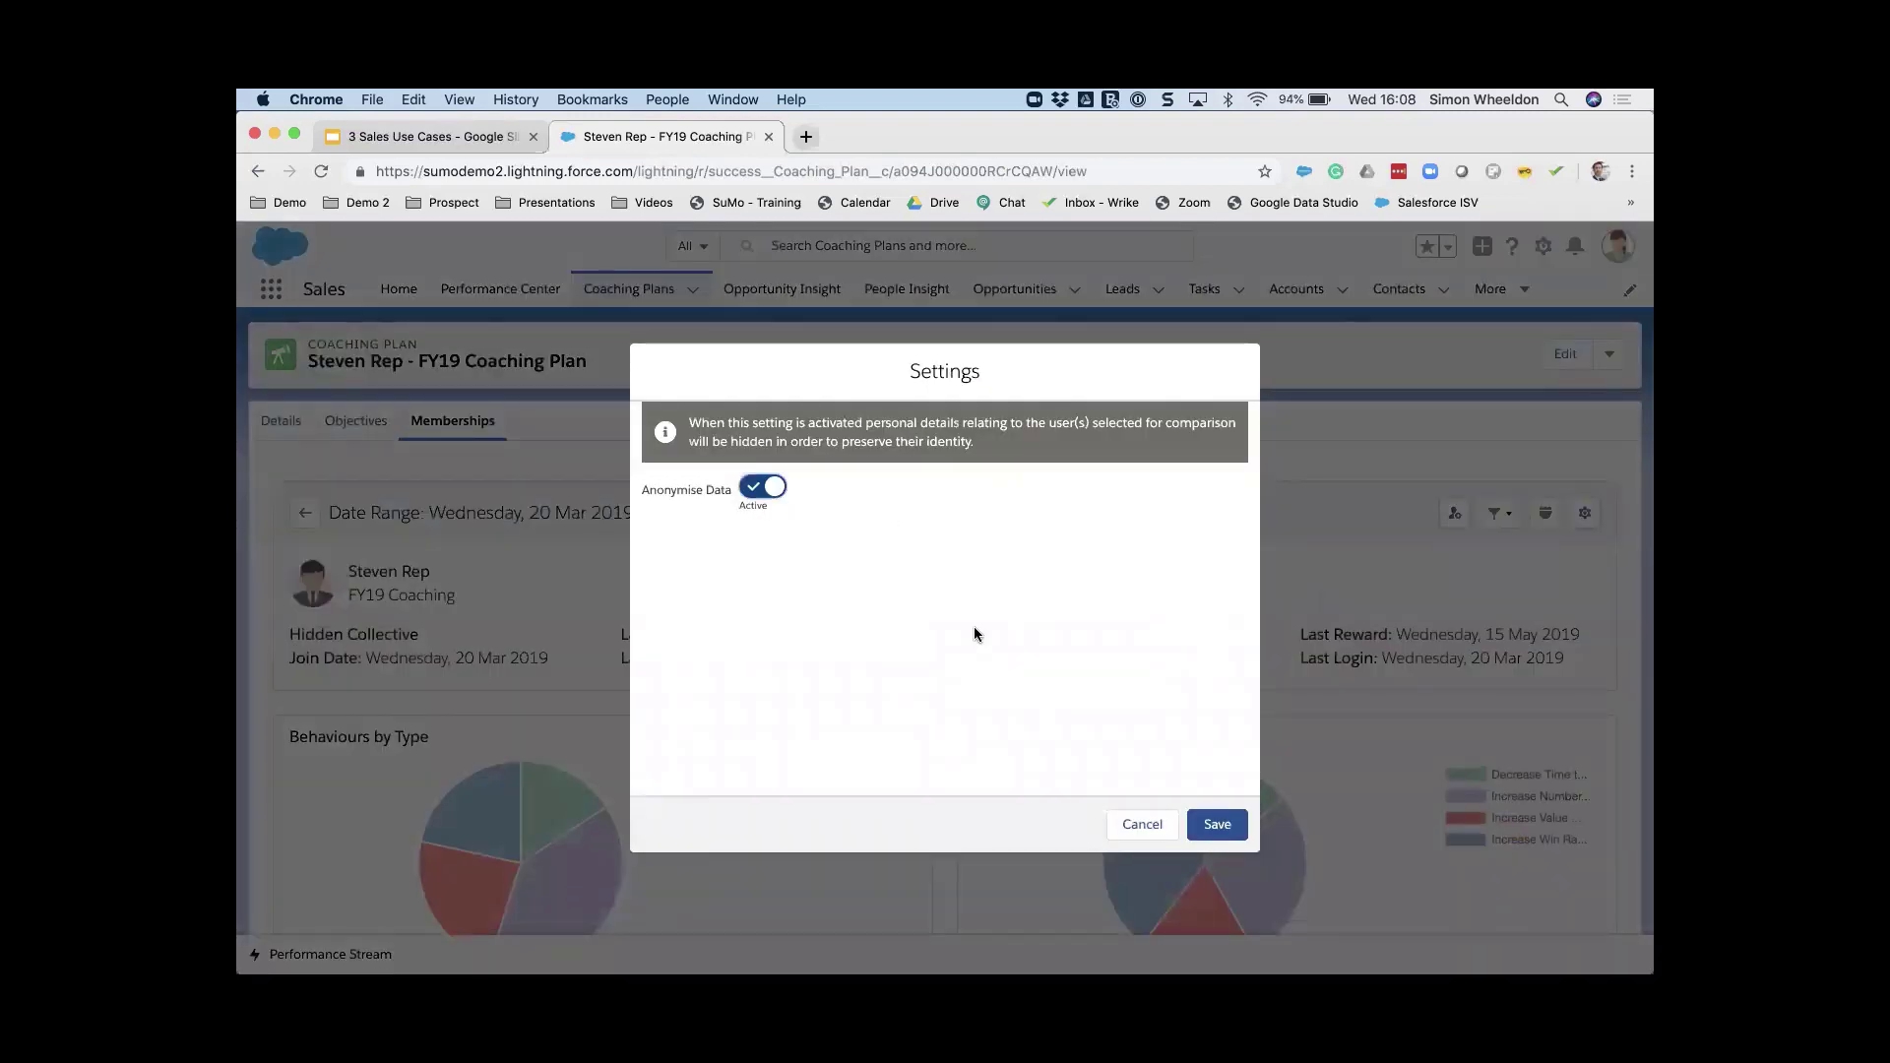
{"action": "left_click", "coordinate": [1221, 827]}
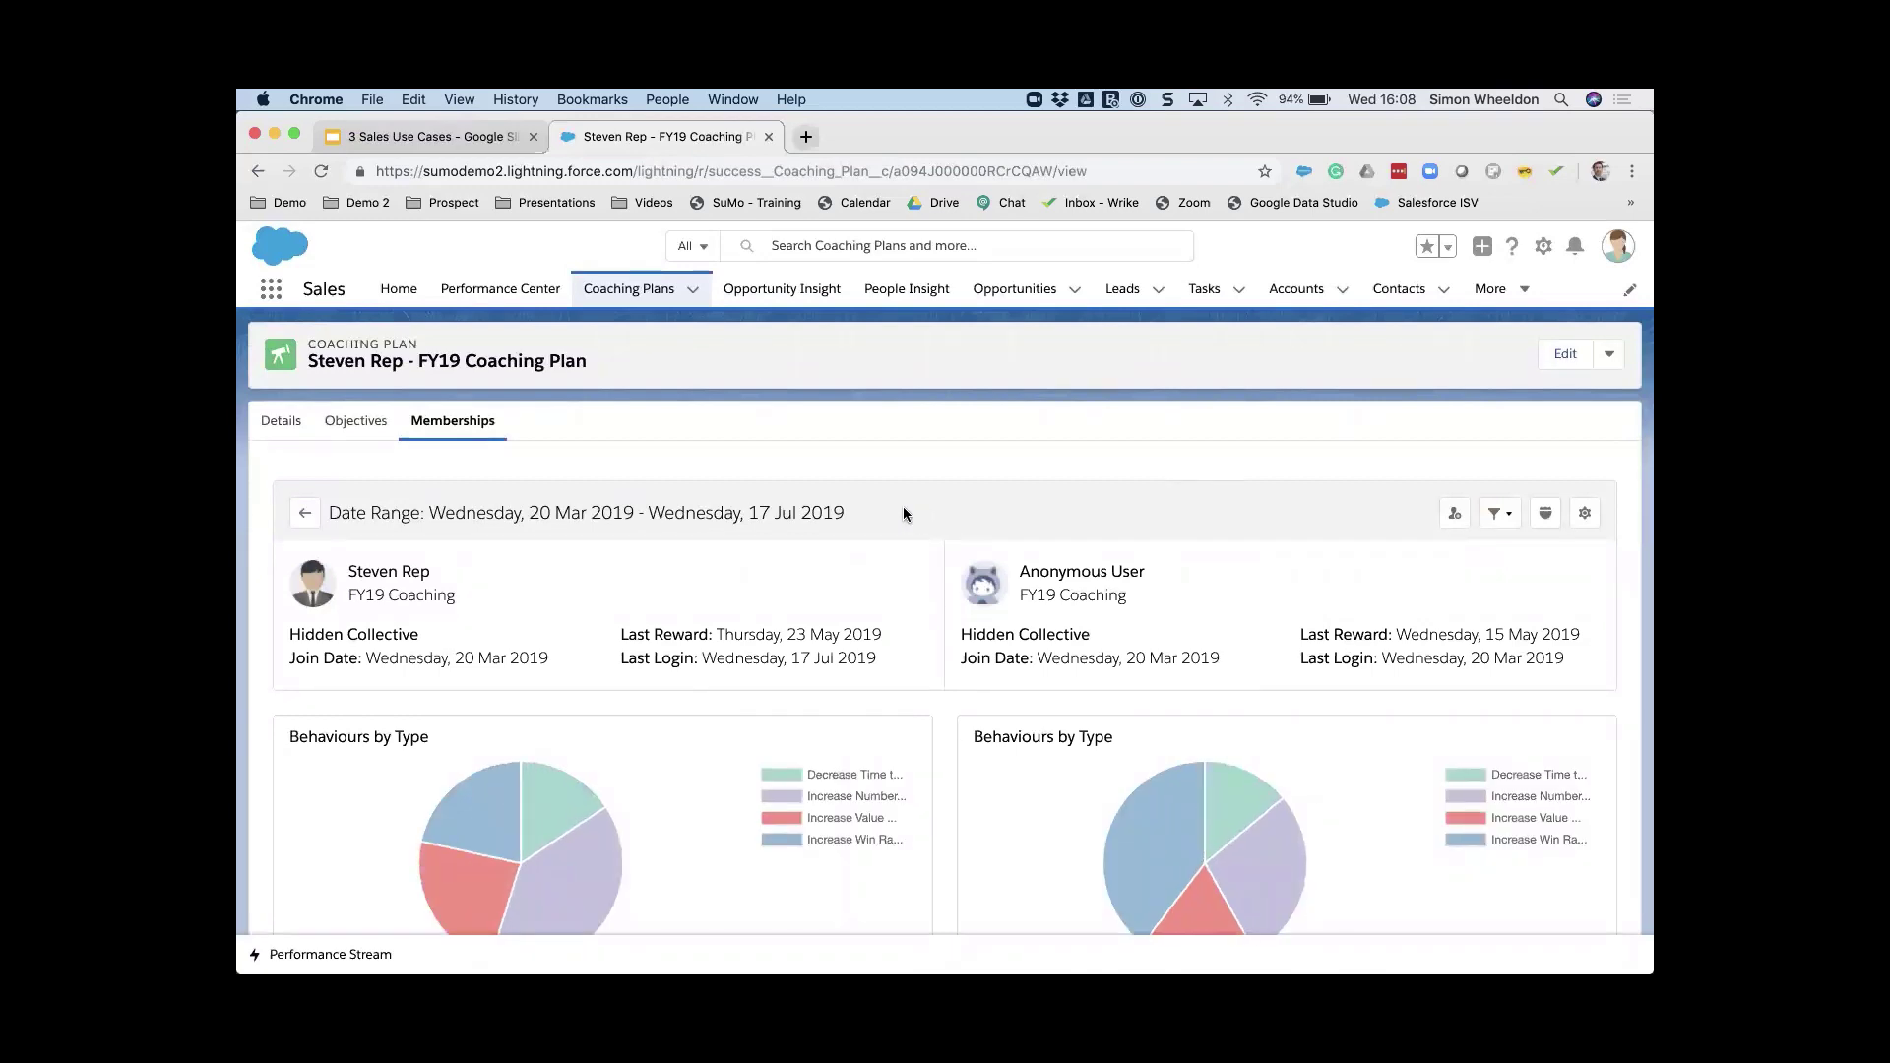
Step: Compare the Increase Number of Opportunities and Increase Win Rate Percentage shares in the two Behaviours by Type charts
{"action": "scroll", "coordinate": [903, 512], "scroll_direction": "down", "scroll_amount": 3}
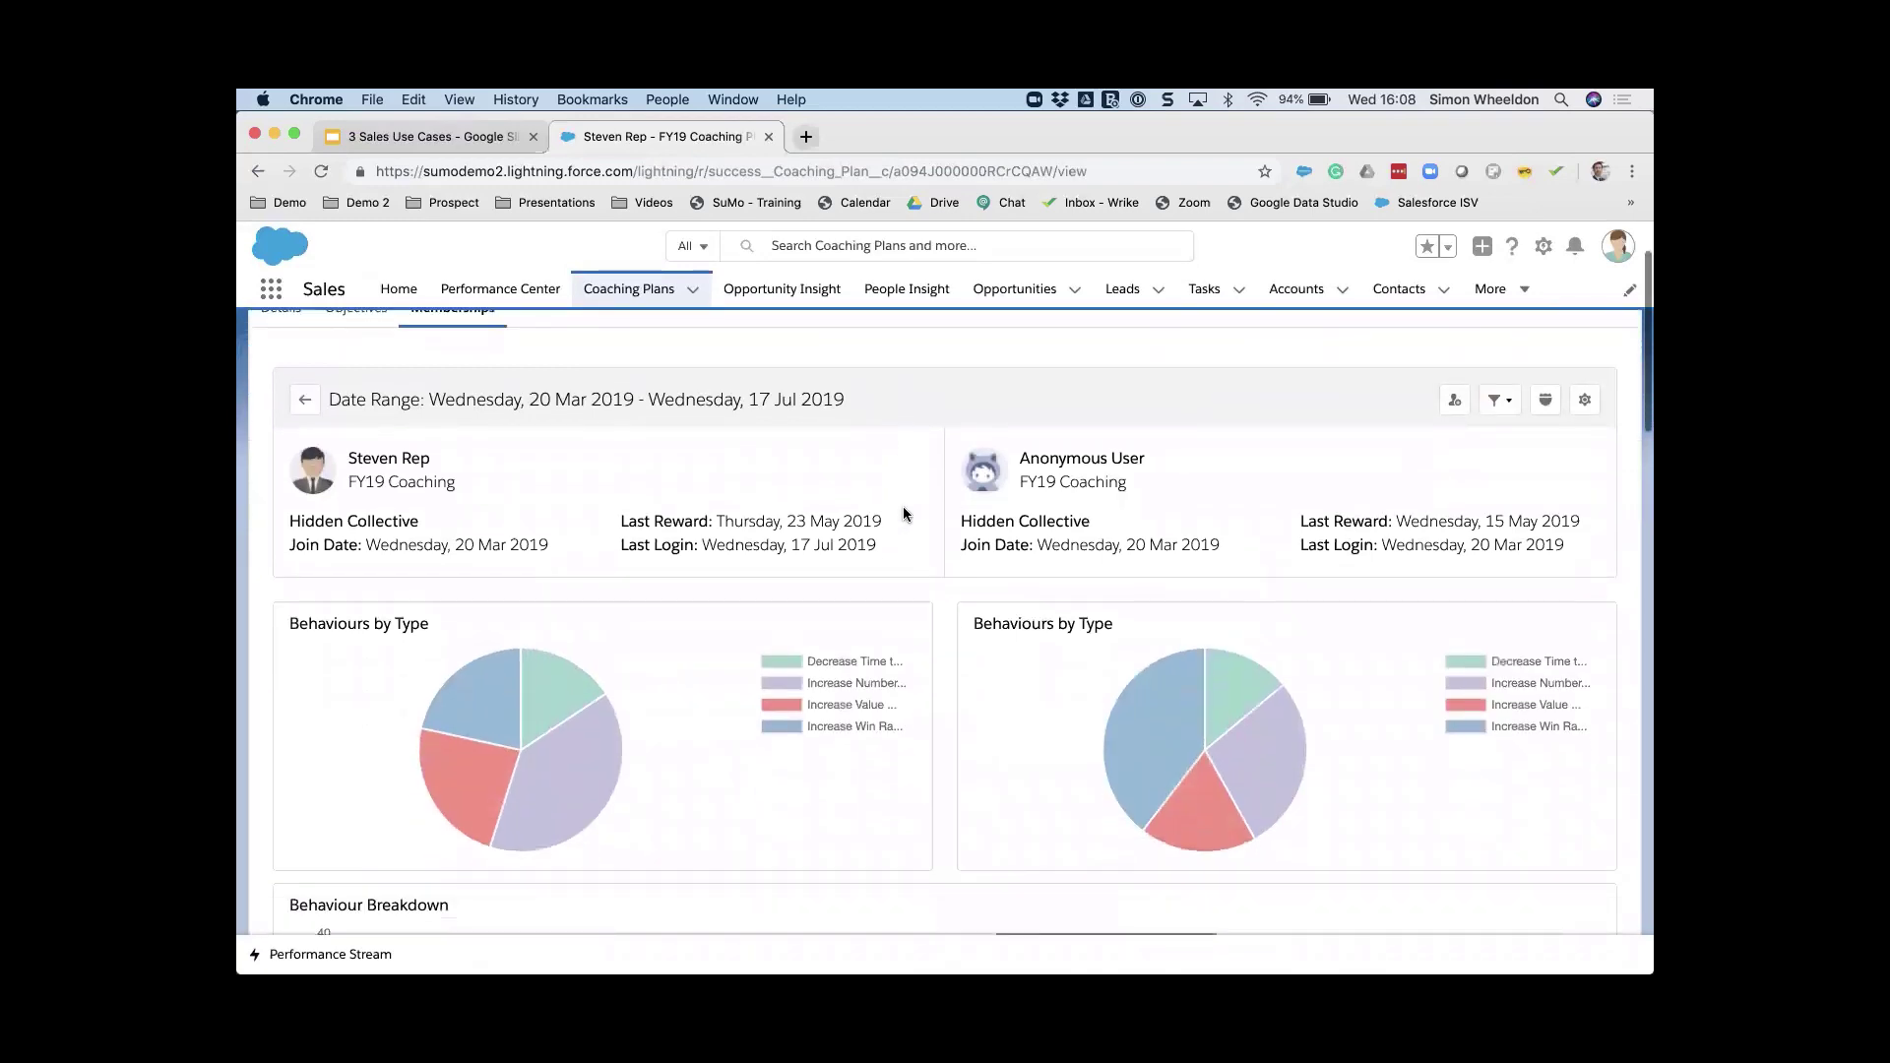
{"action": "scroll", "coordinate": [901, 506], "scroll_direction": "down", "scroll_amount": 1}
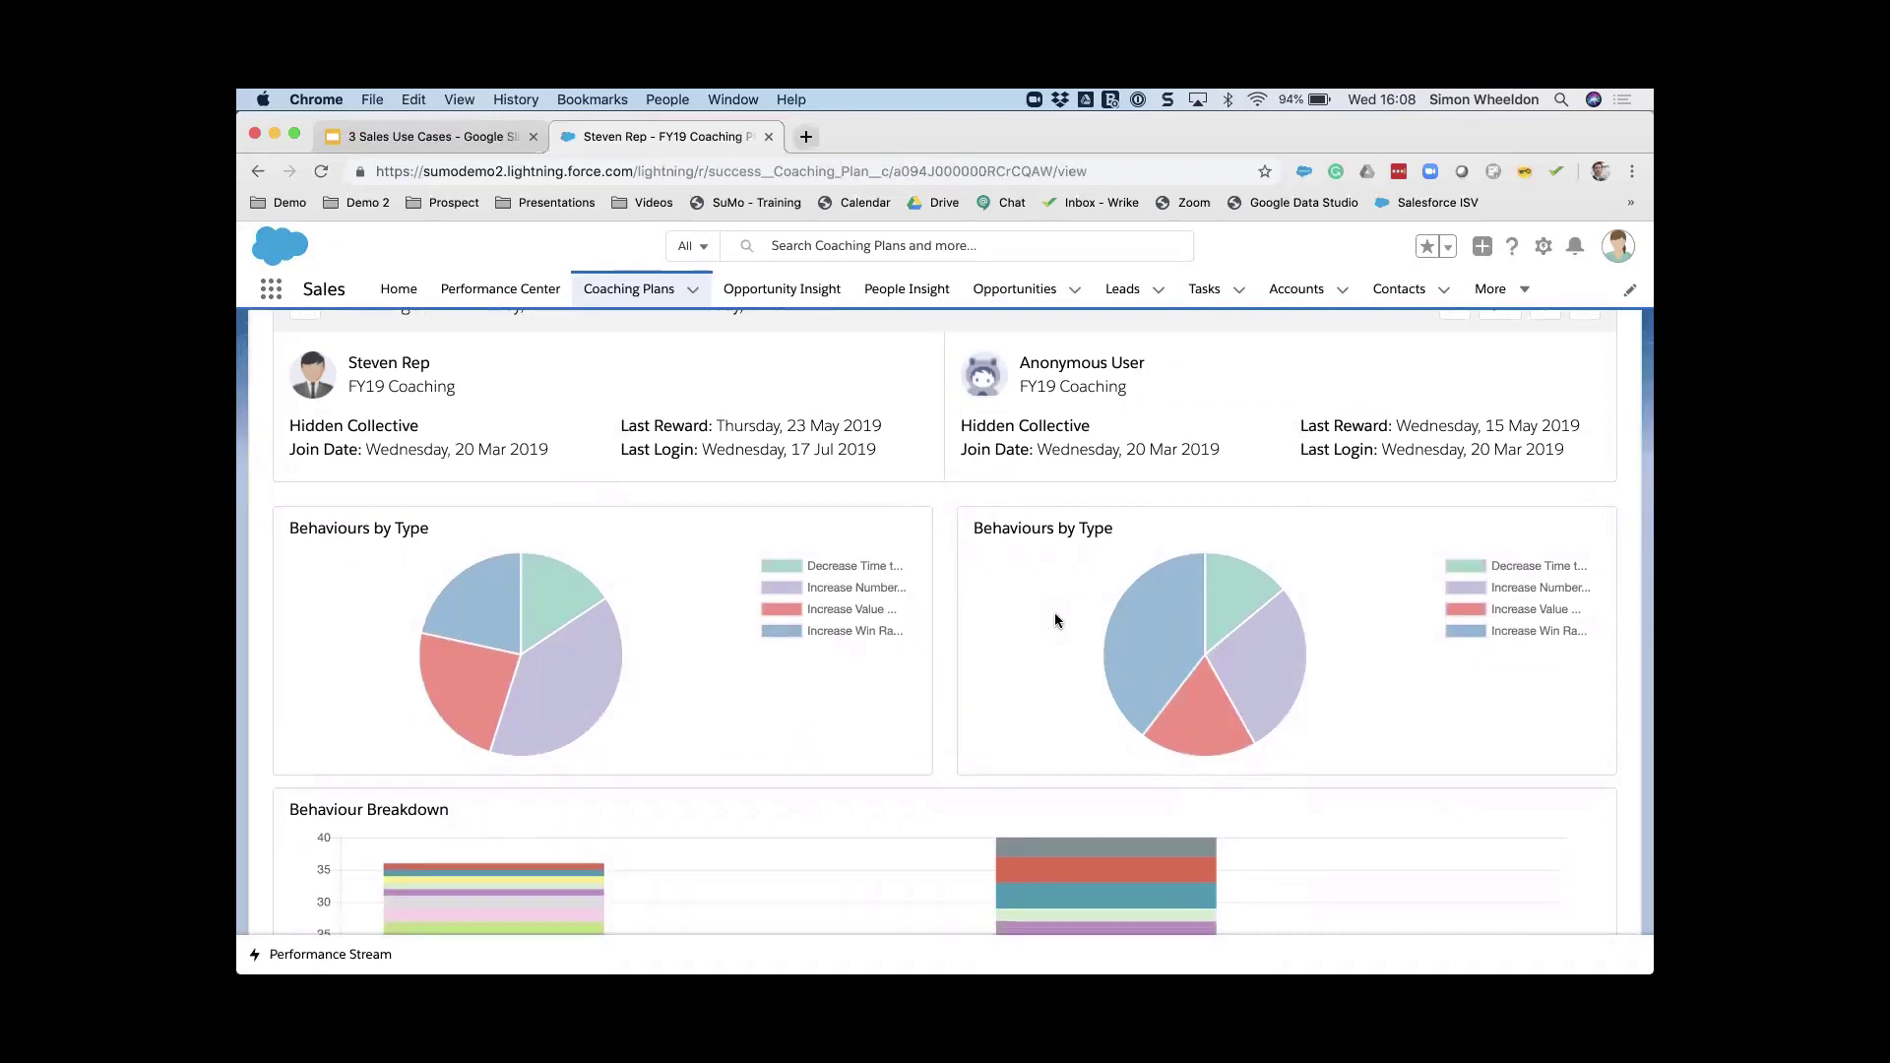
{"action": "scroll", "coordinate": [1054, 620], "scroll_direction": "down", "scroll_amount": 2}
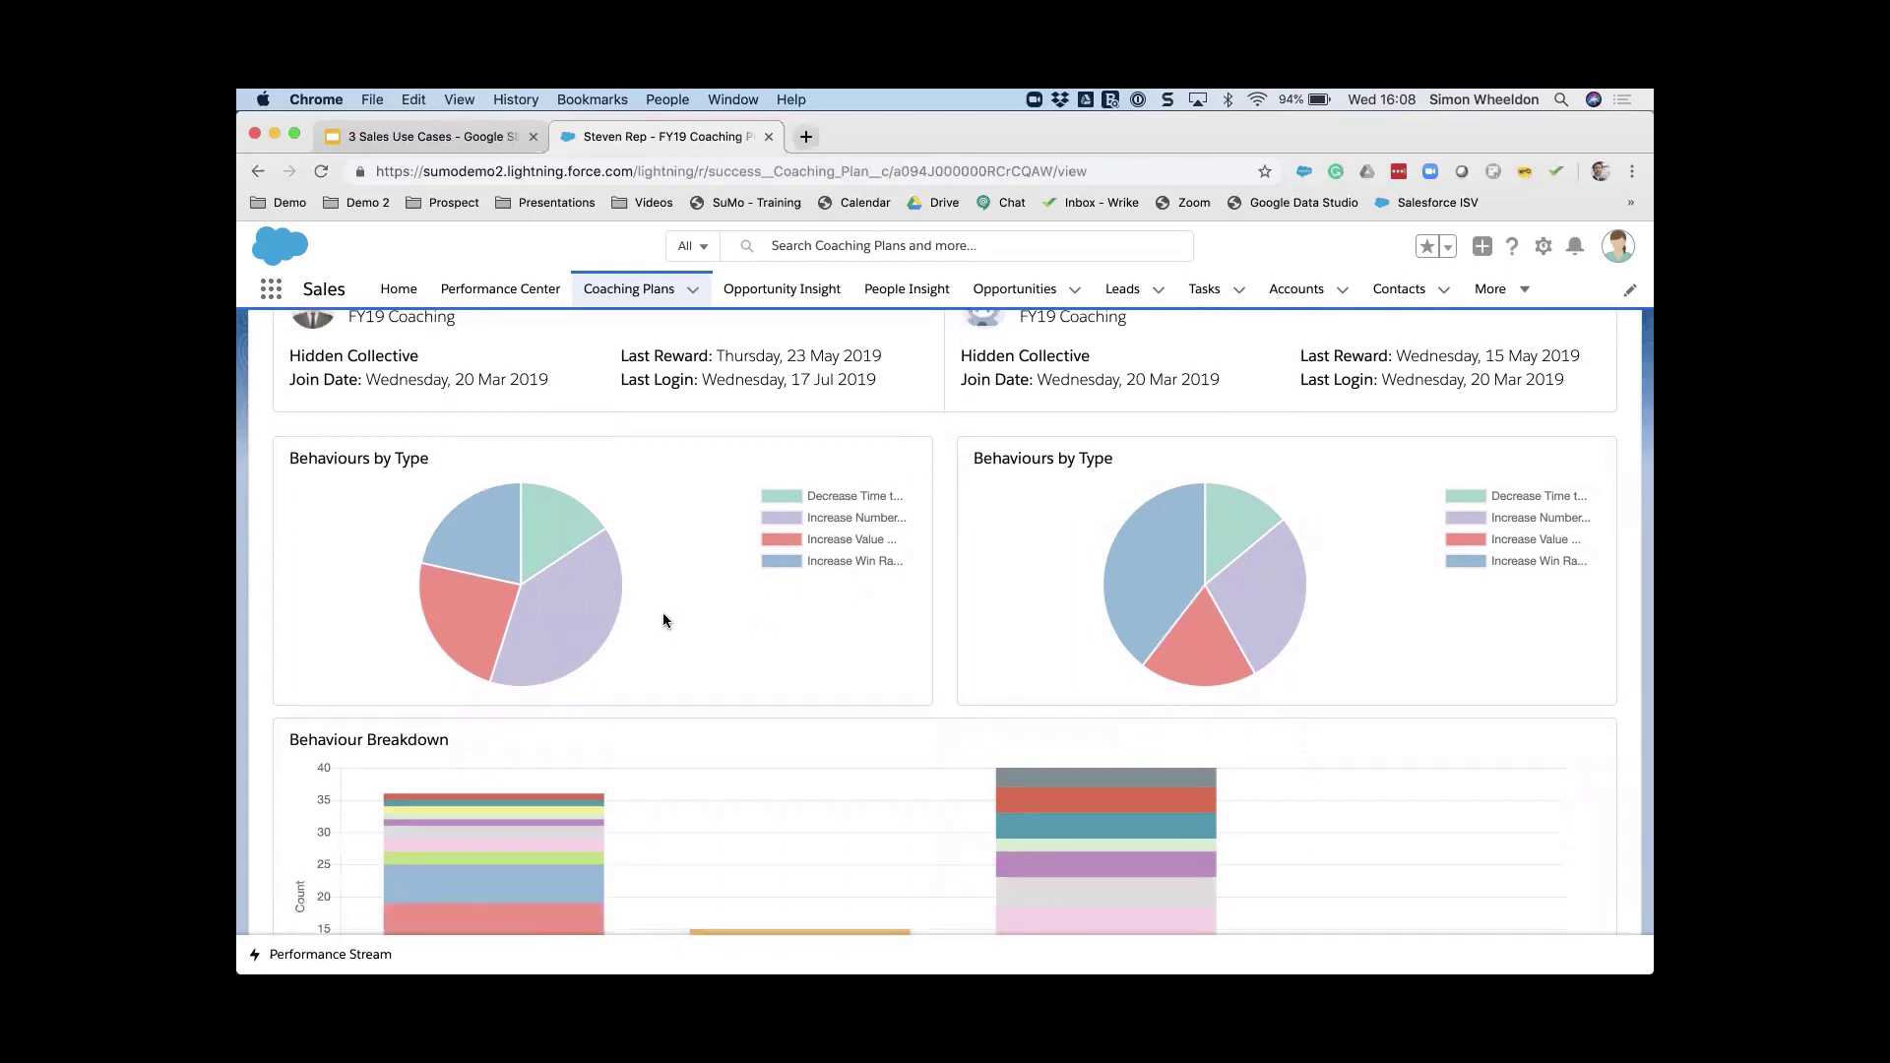
{"action": "mouse_move", "coordinate": [587, 618]}
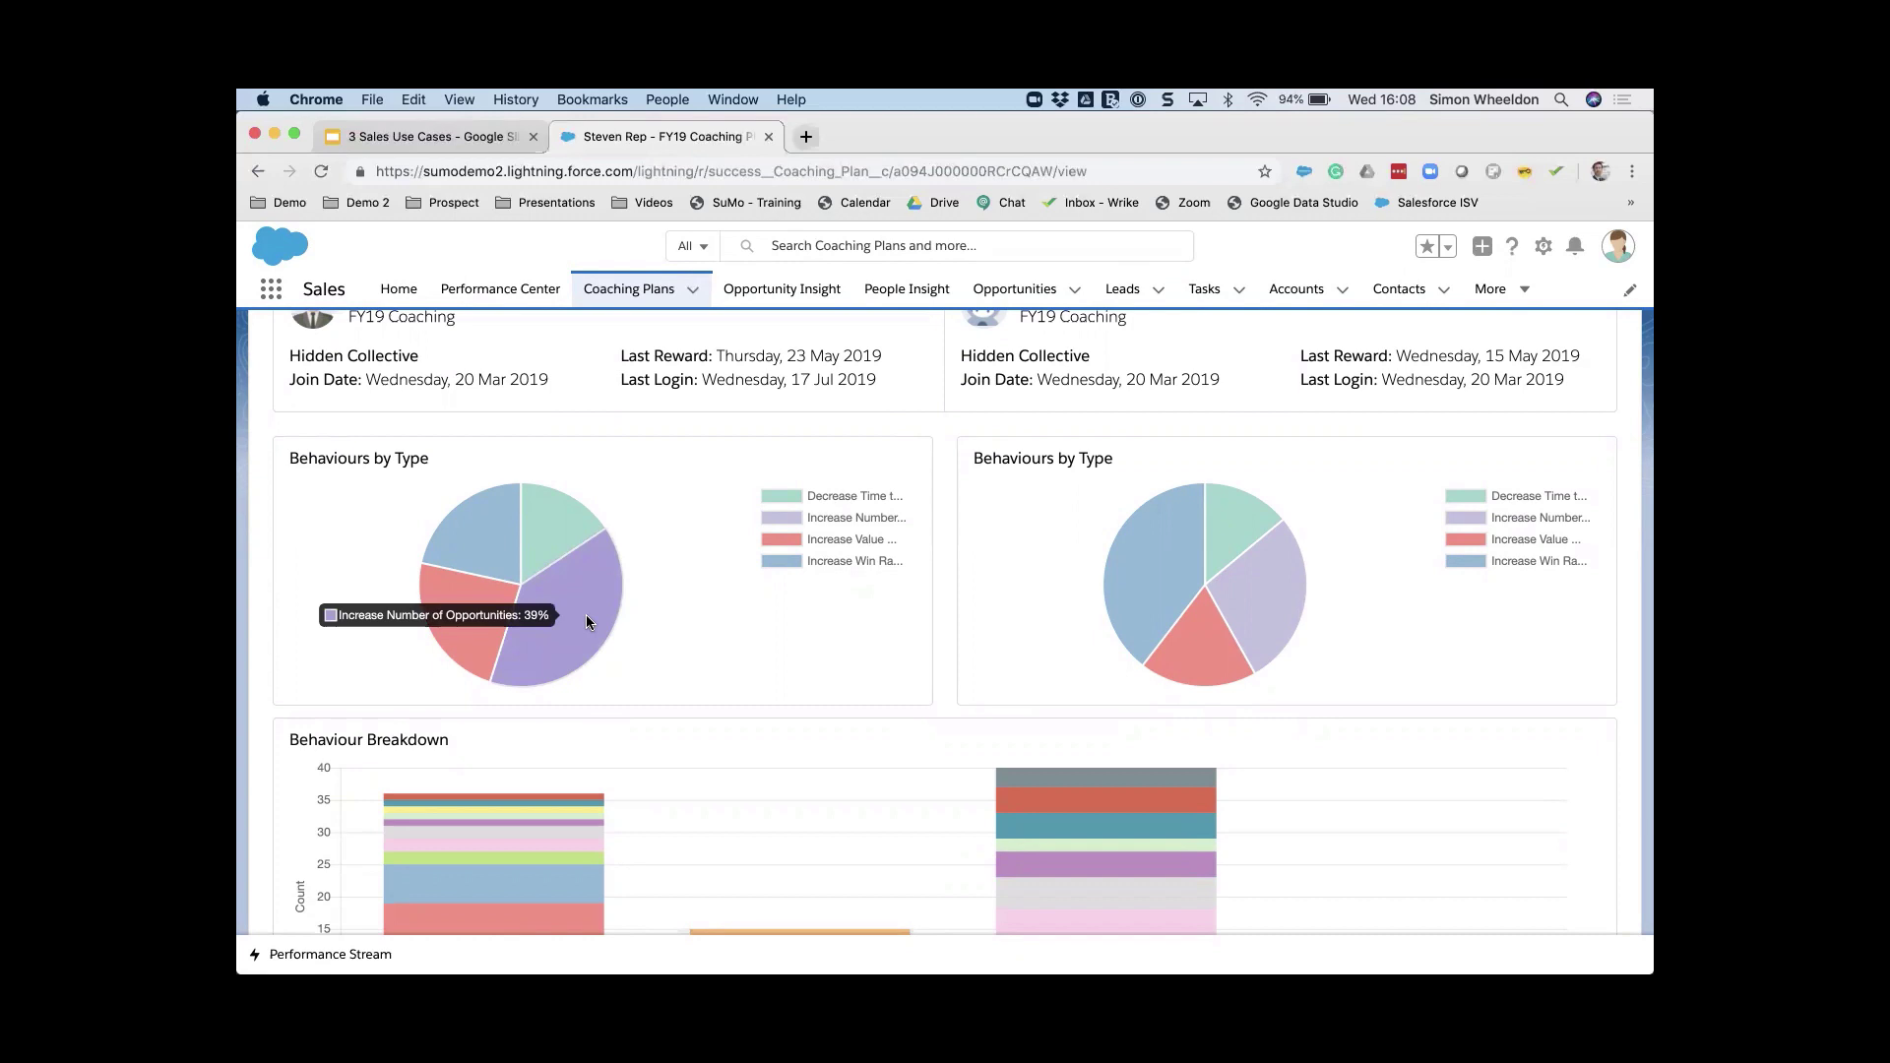
{"action": "mouse_move", "coordinate": [1154, 582]}
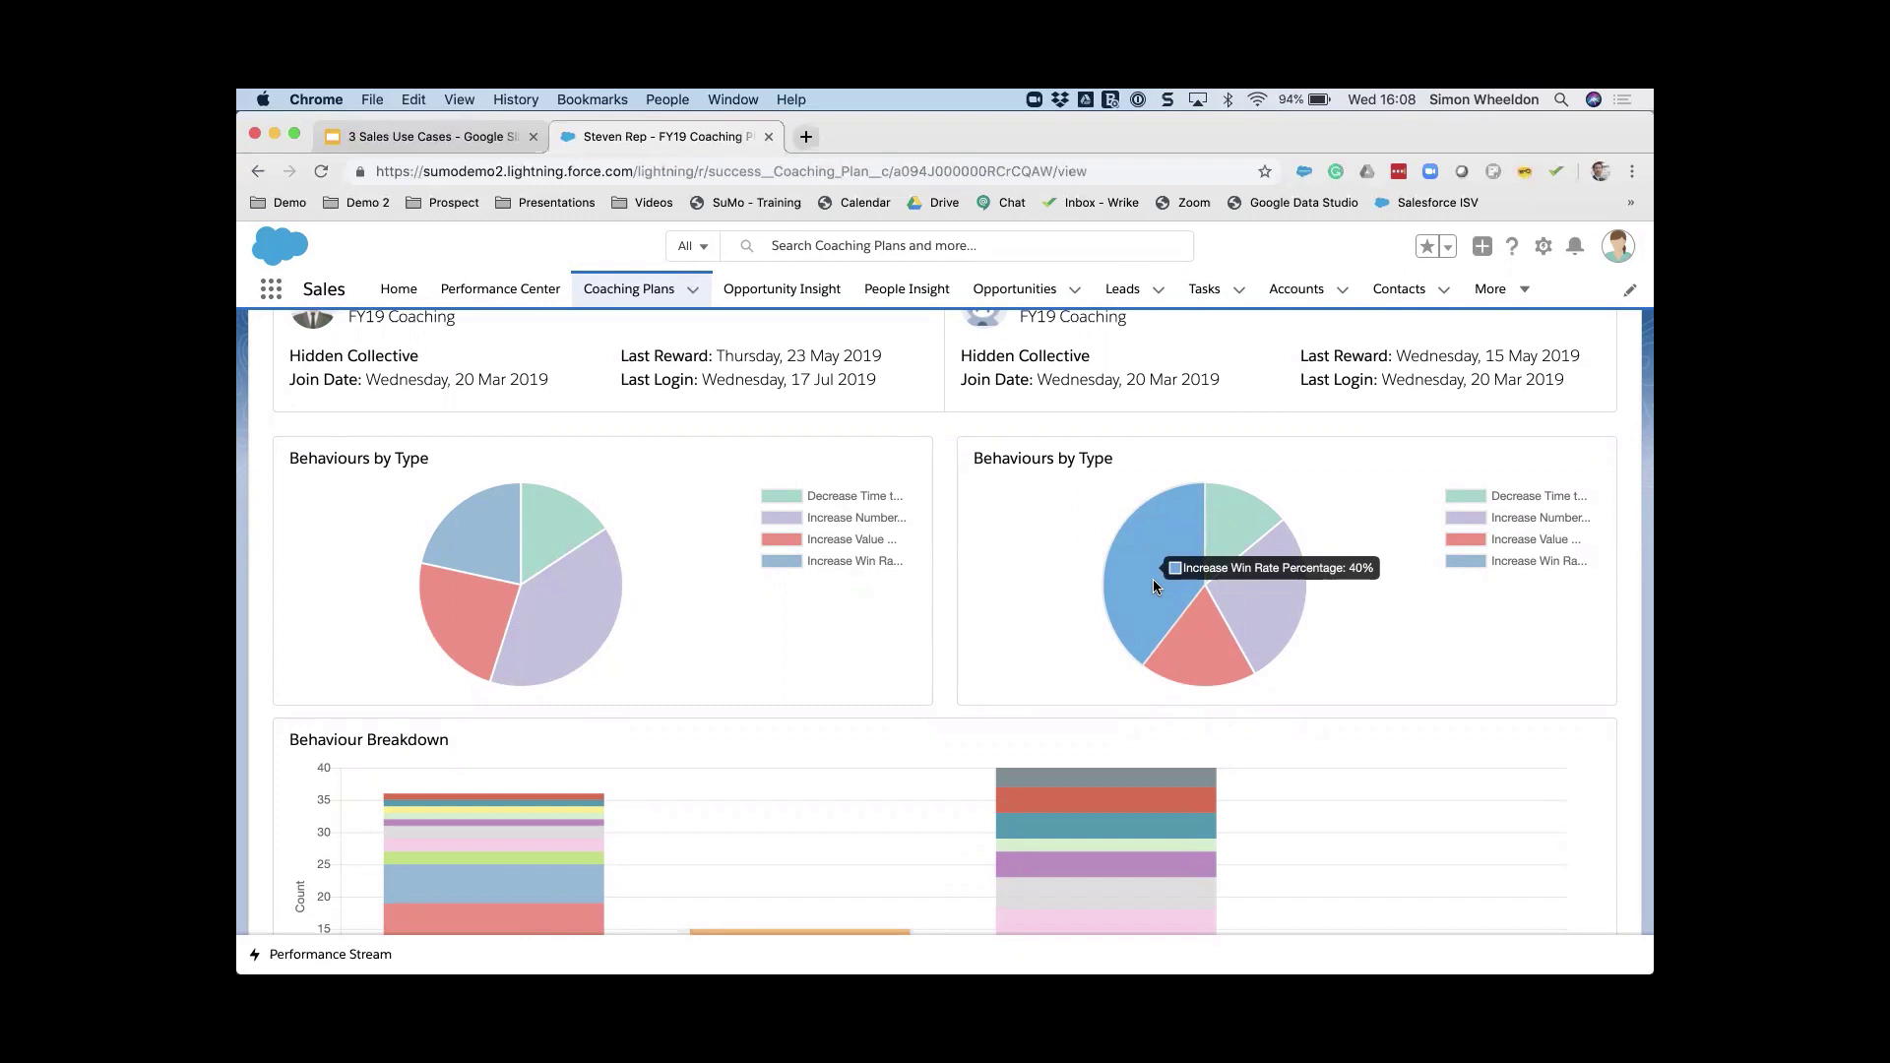
{"action": "mouse_move", "coordinate": [1284, 585]}
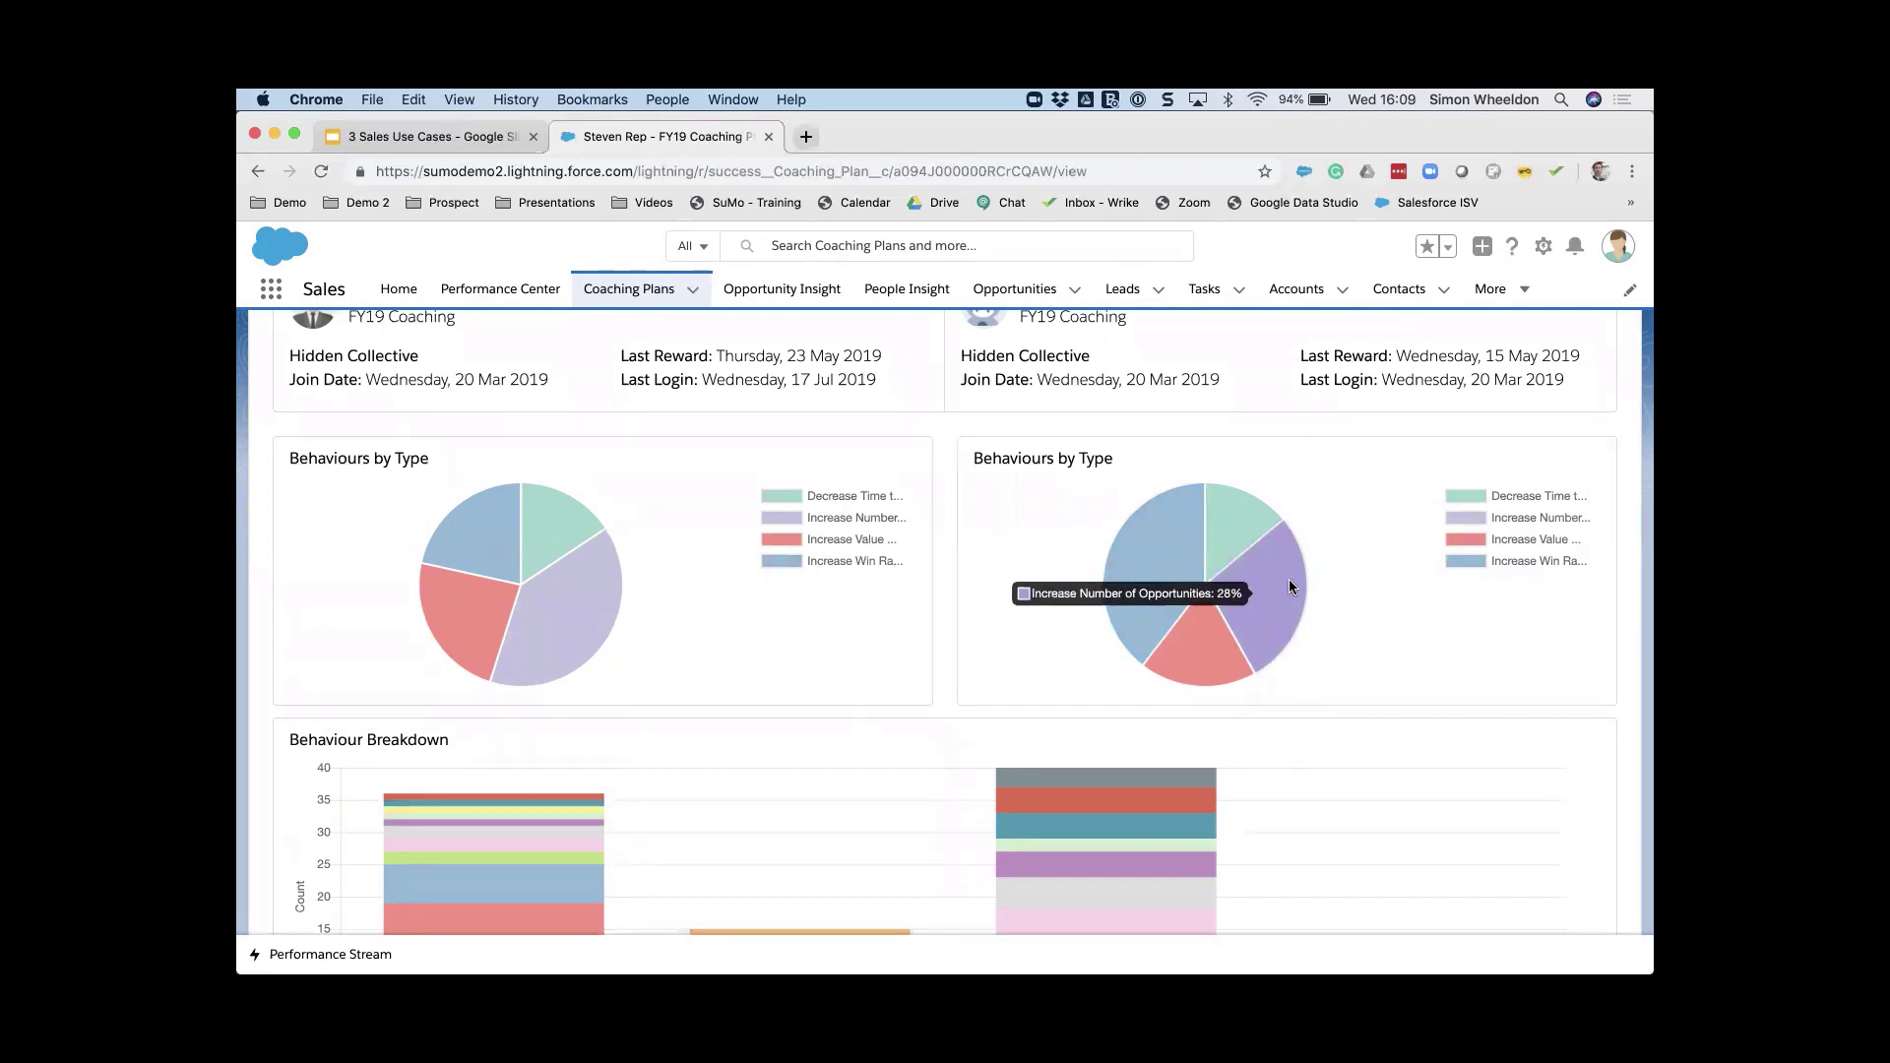
Step: Compare the rep and the anonymous user in the Behaviour Breakdown and Activity Cadence charts and the High Performance list
{"action": "scroll", "coordinate": [1360, 595], "scroll_direction": "down", "scroll_amount": 2}
{"action": "scroll", "coordinate": [1360, 595], "scroll_direction": "down", "scroll_amount": 4}
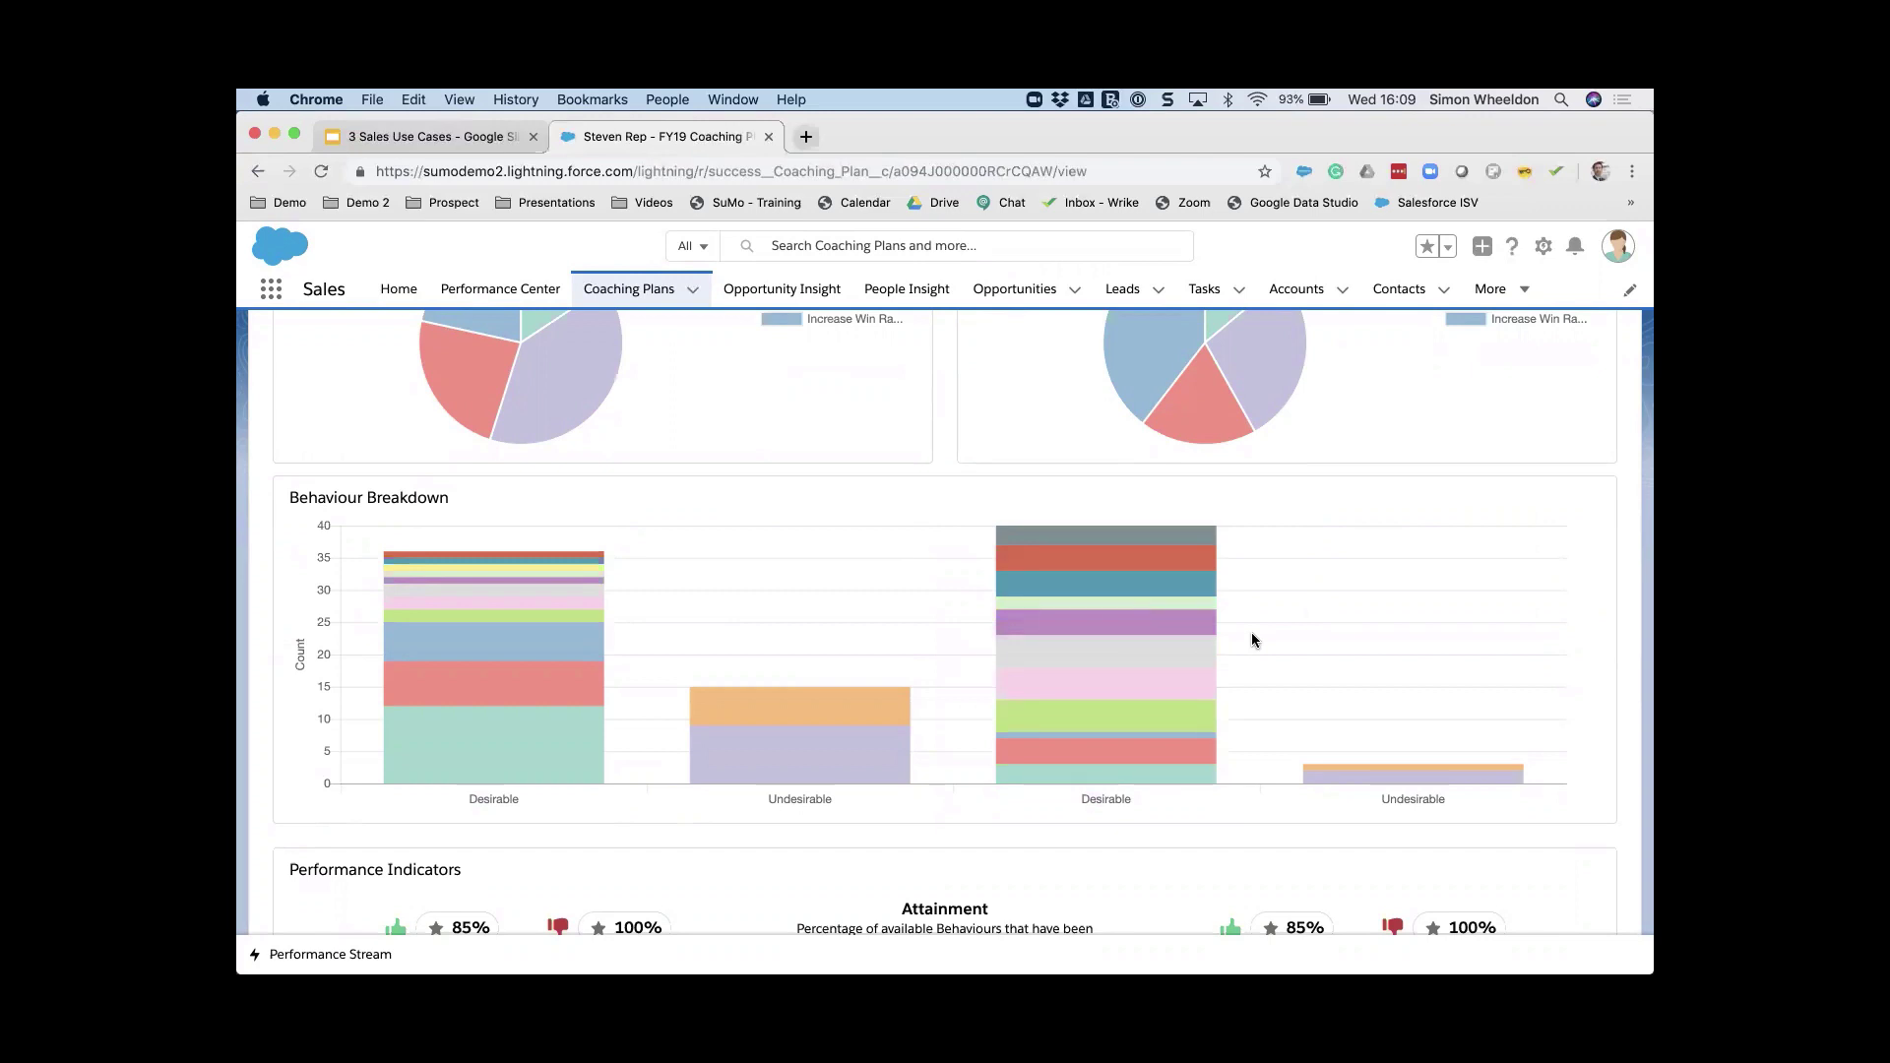
{"action": "scroll", "coordinate": [1252, 637], "scroll_direction": "down", "scroll_amount": 8}
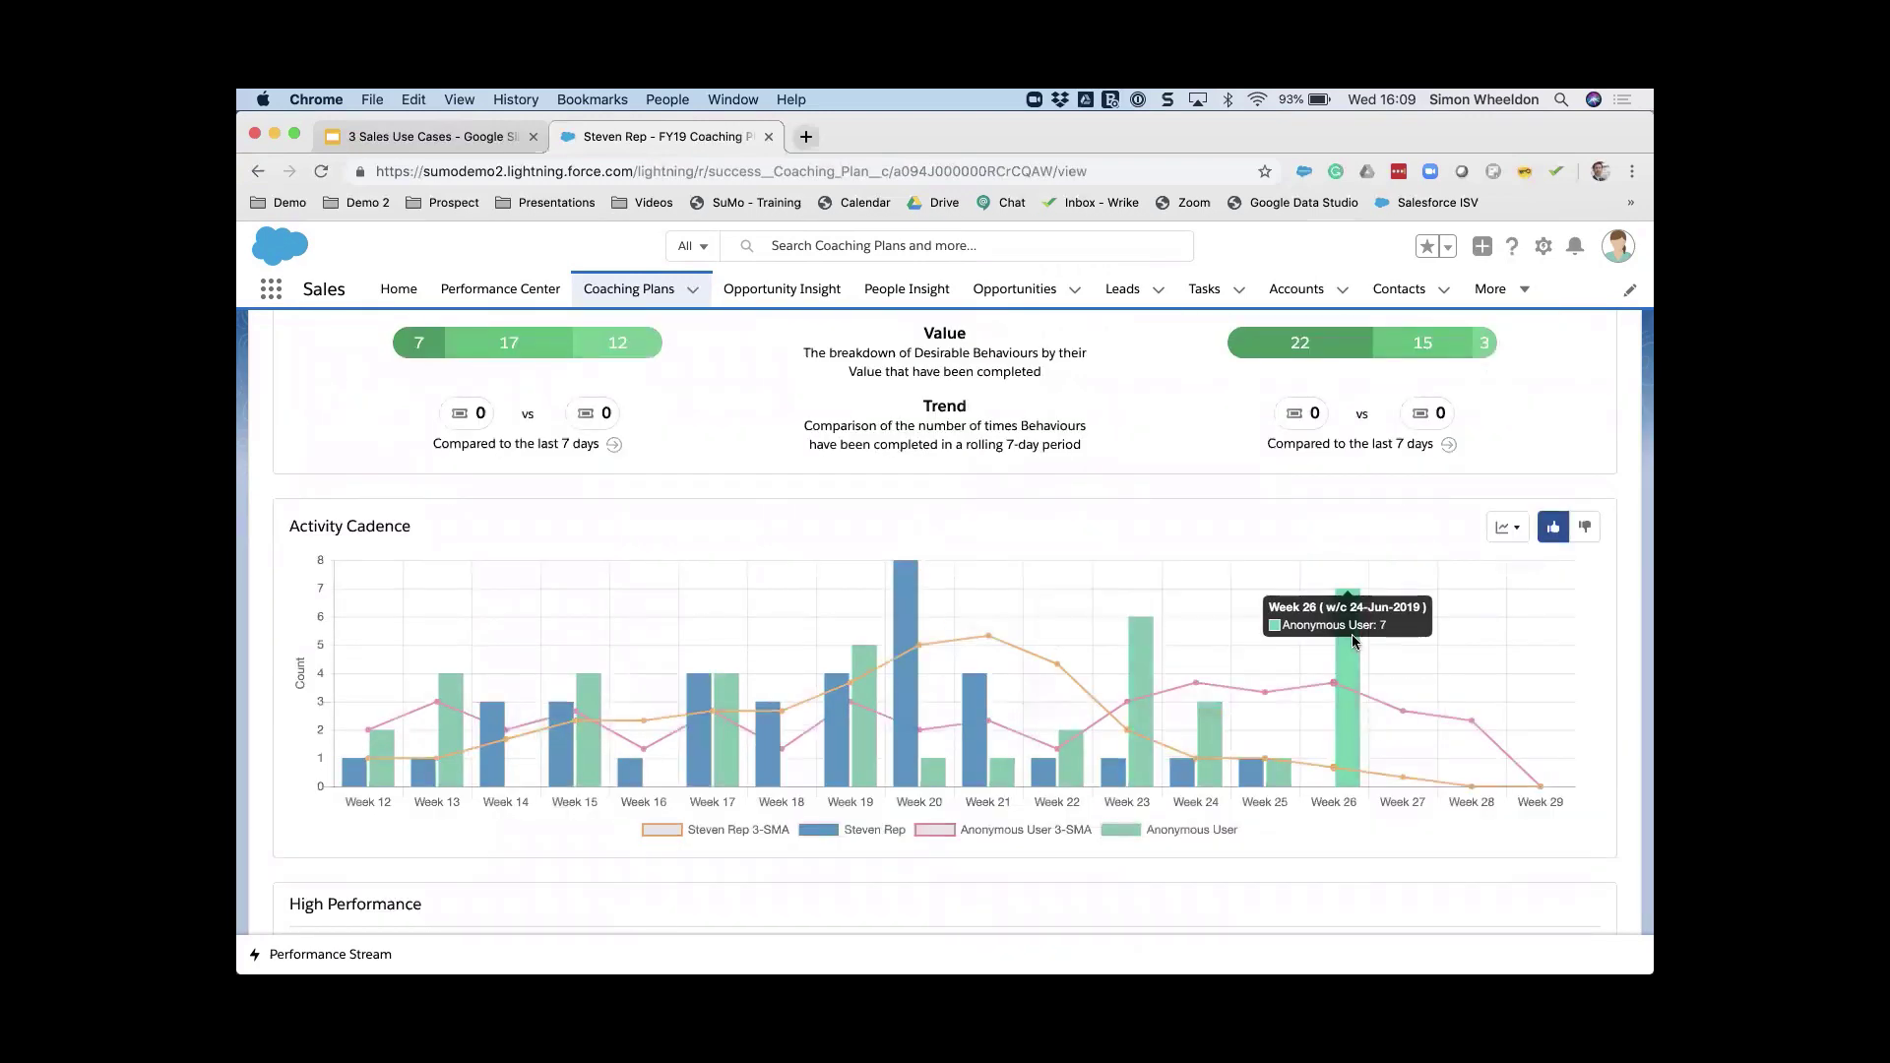
{"action": "scroll", "coordinate": [1231, 581], "scroll_direction": "down", "scroll_amount": 2}
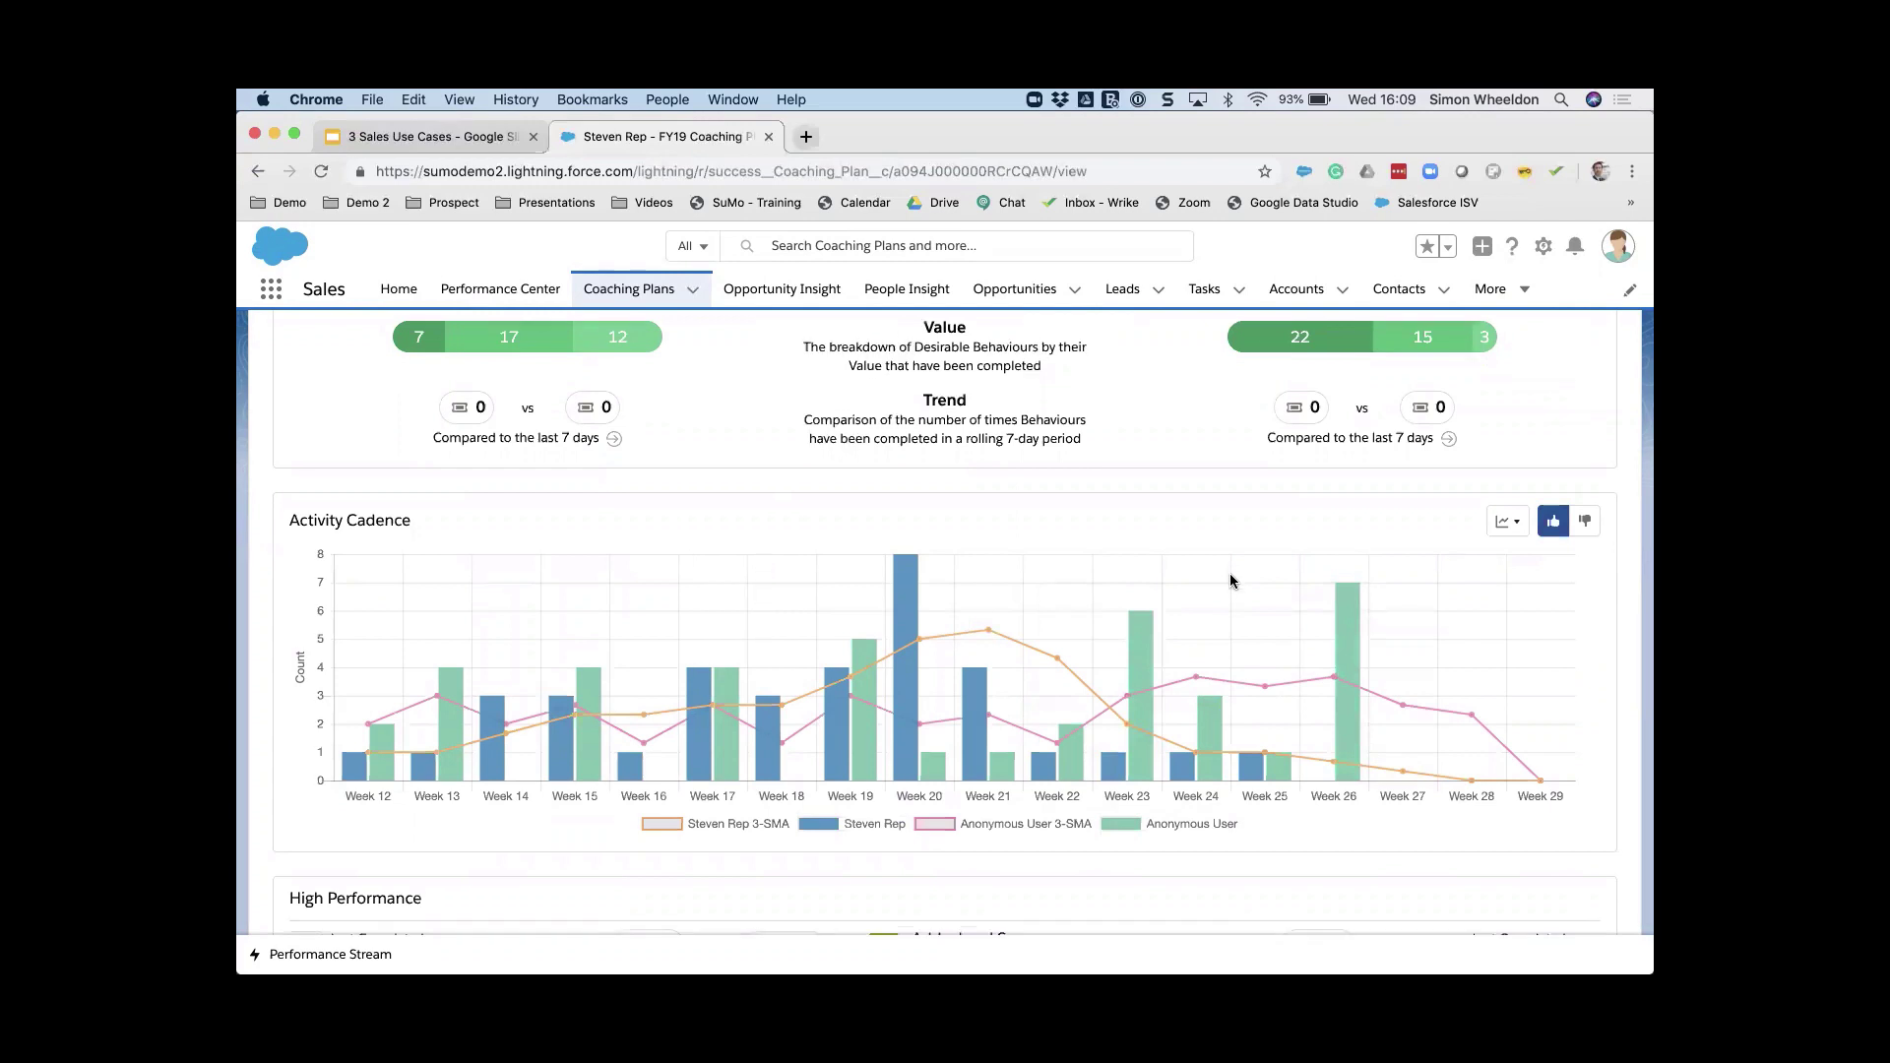
{"action": "scroll", "coordinate": [1230, 581], "scroll_direction": "down", "scroll_amount": 2}
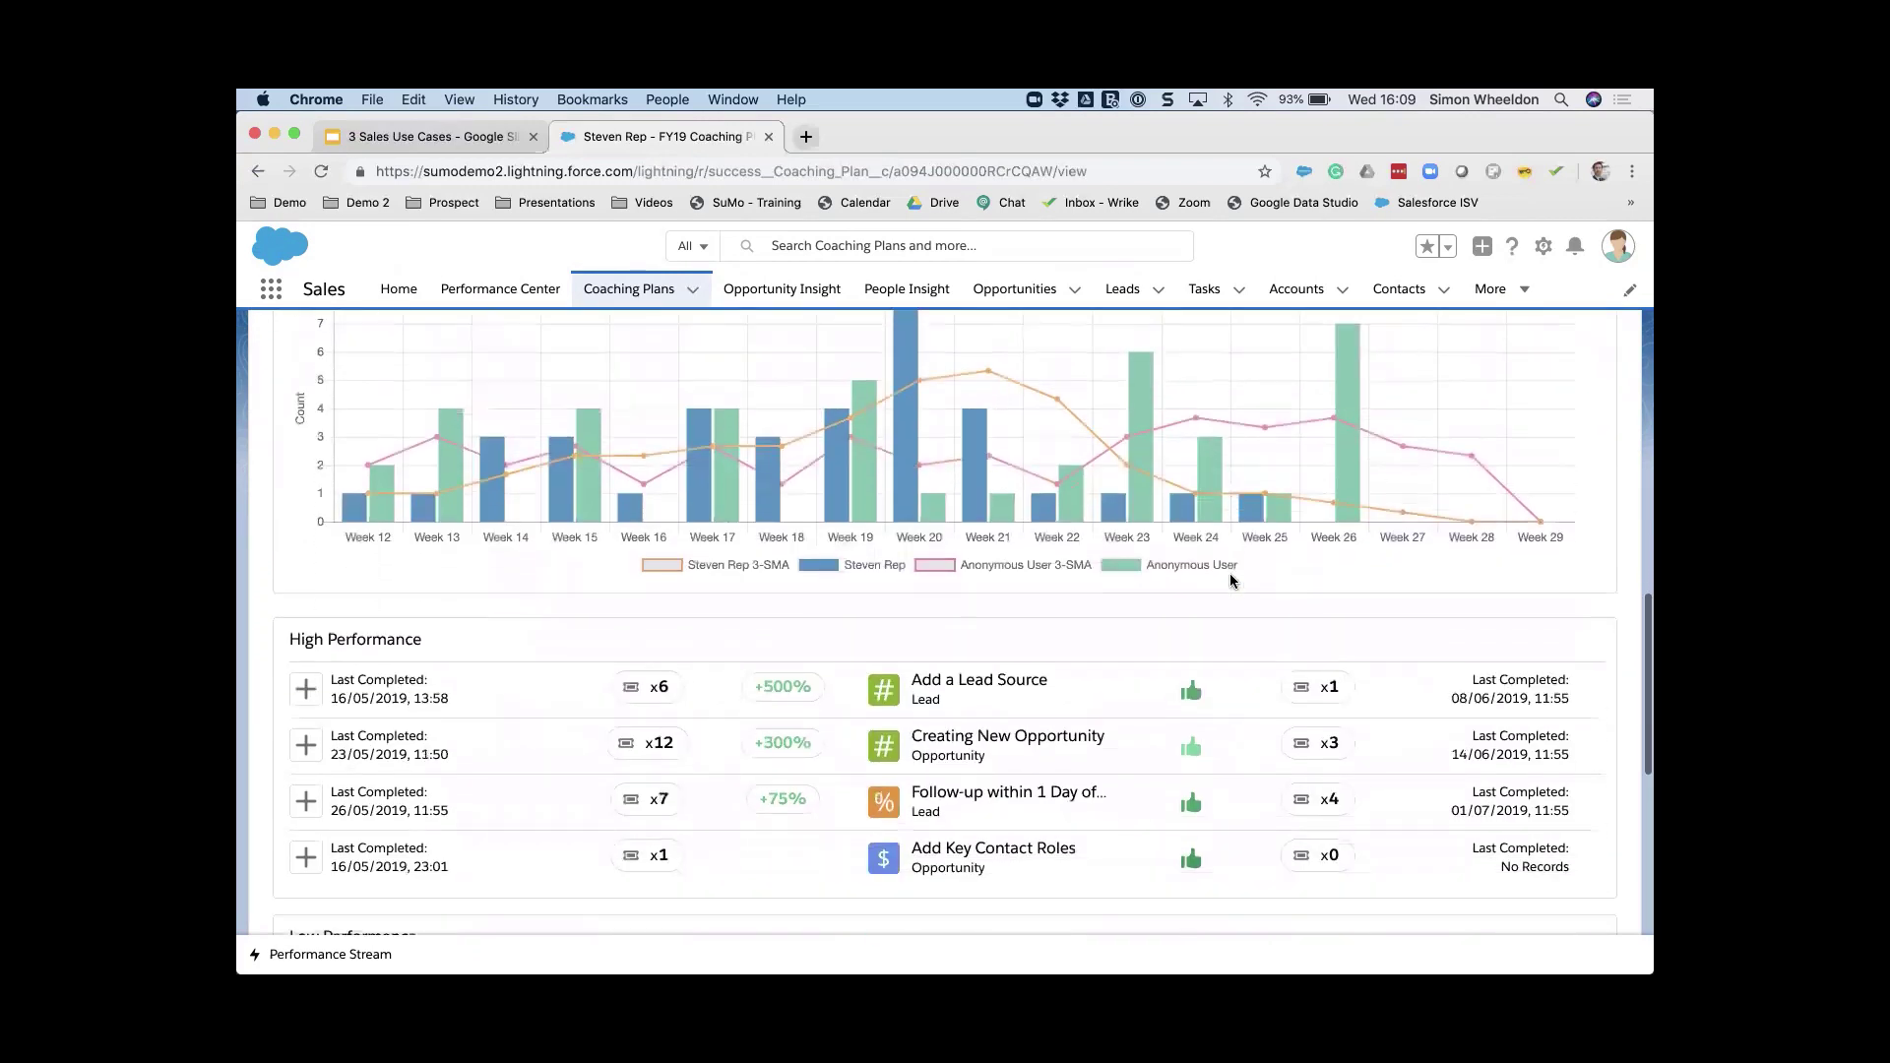
{"action": "scroll", "coordinate": [1231, 581], "scroll_direction": "up", "scroll_amount": 1}
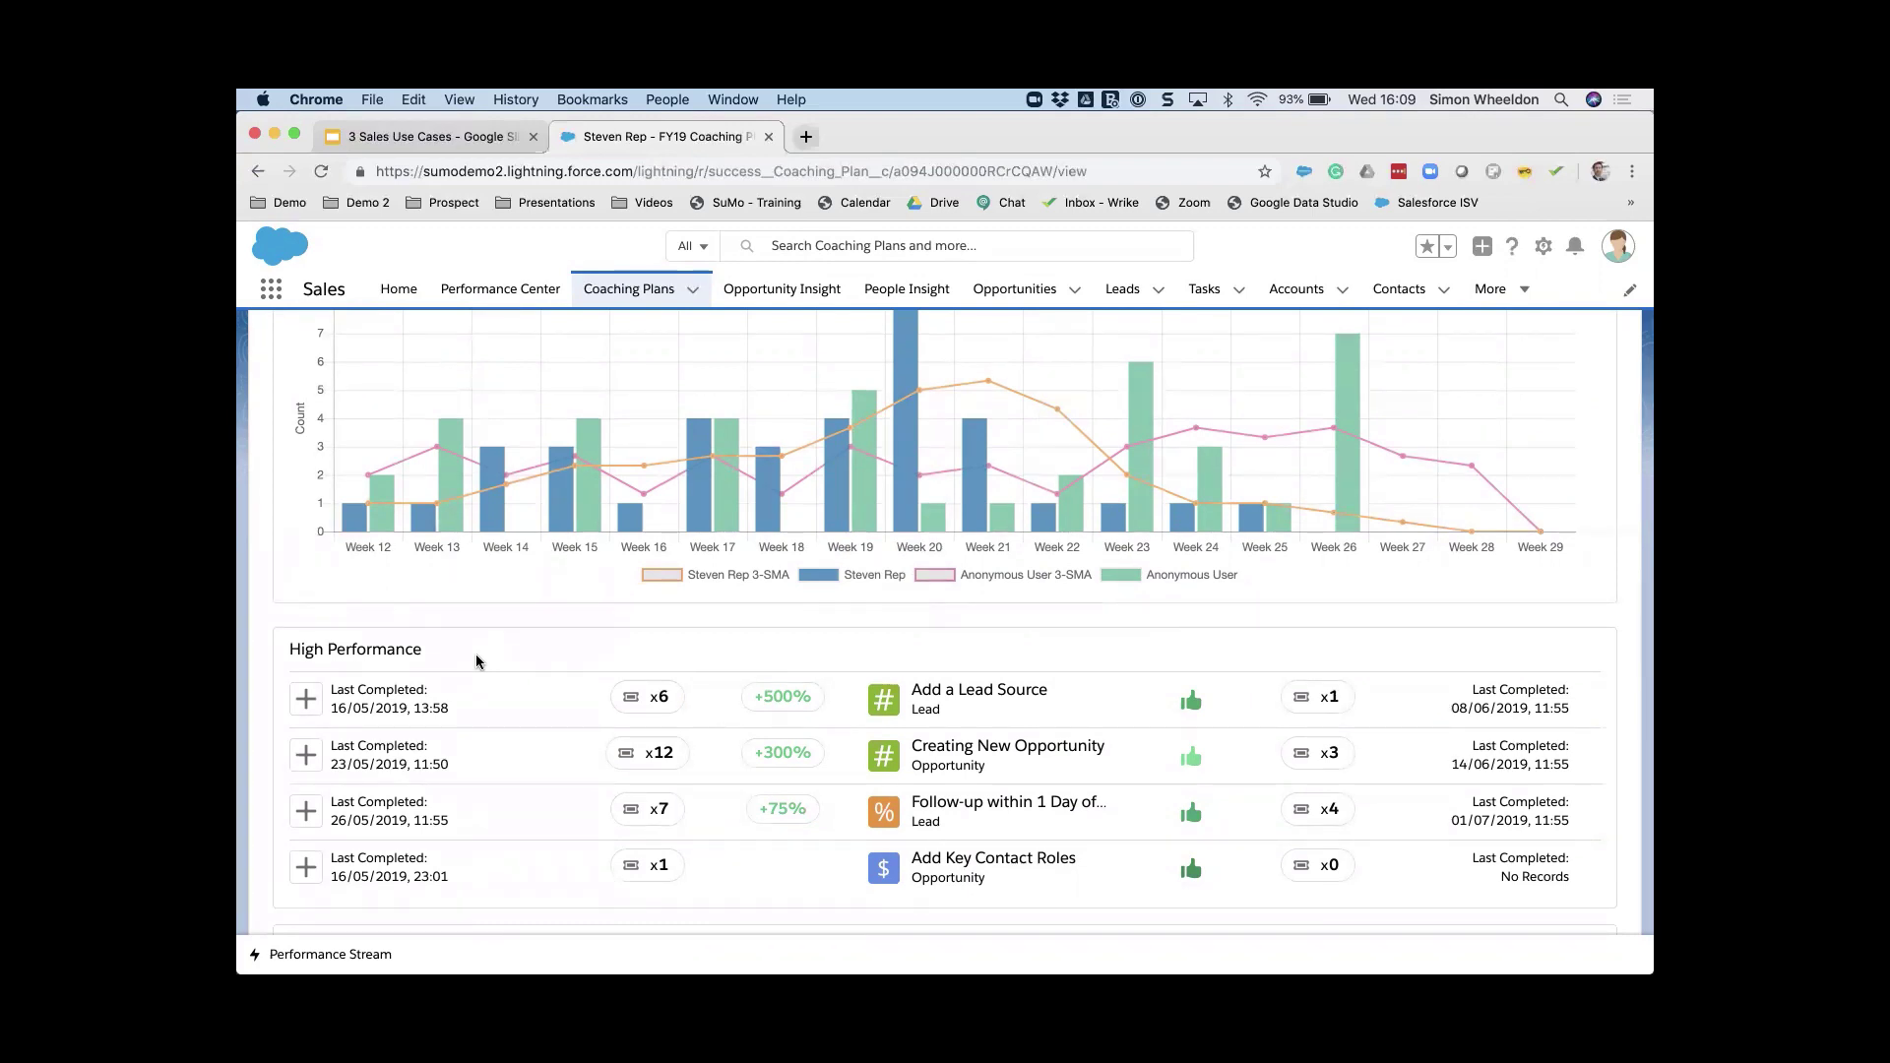
Step: Add a behaviour objective for the low-performing Add a Competitor behaviour with the suggested target of 16
{"action": "scroll", "coordinate": [476, 661], "scroll_direction": "down", "scroll_amount": 5}
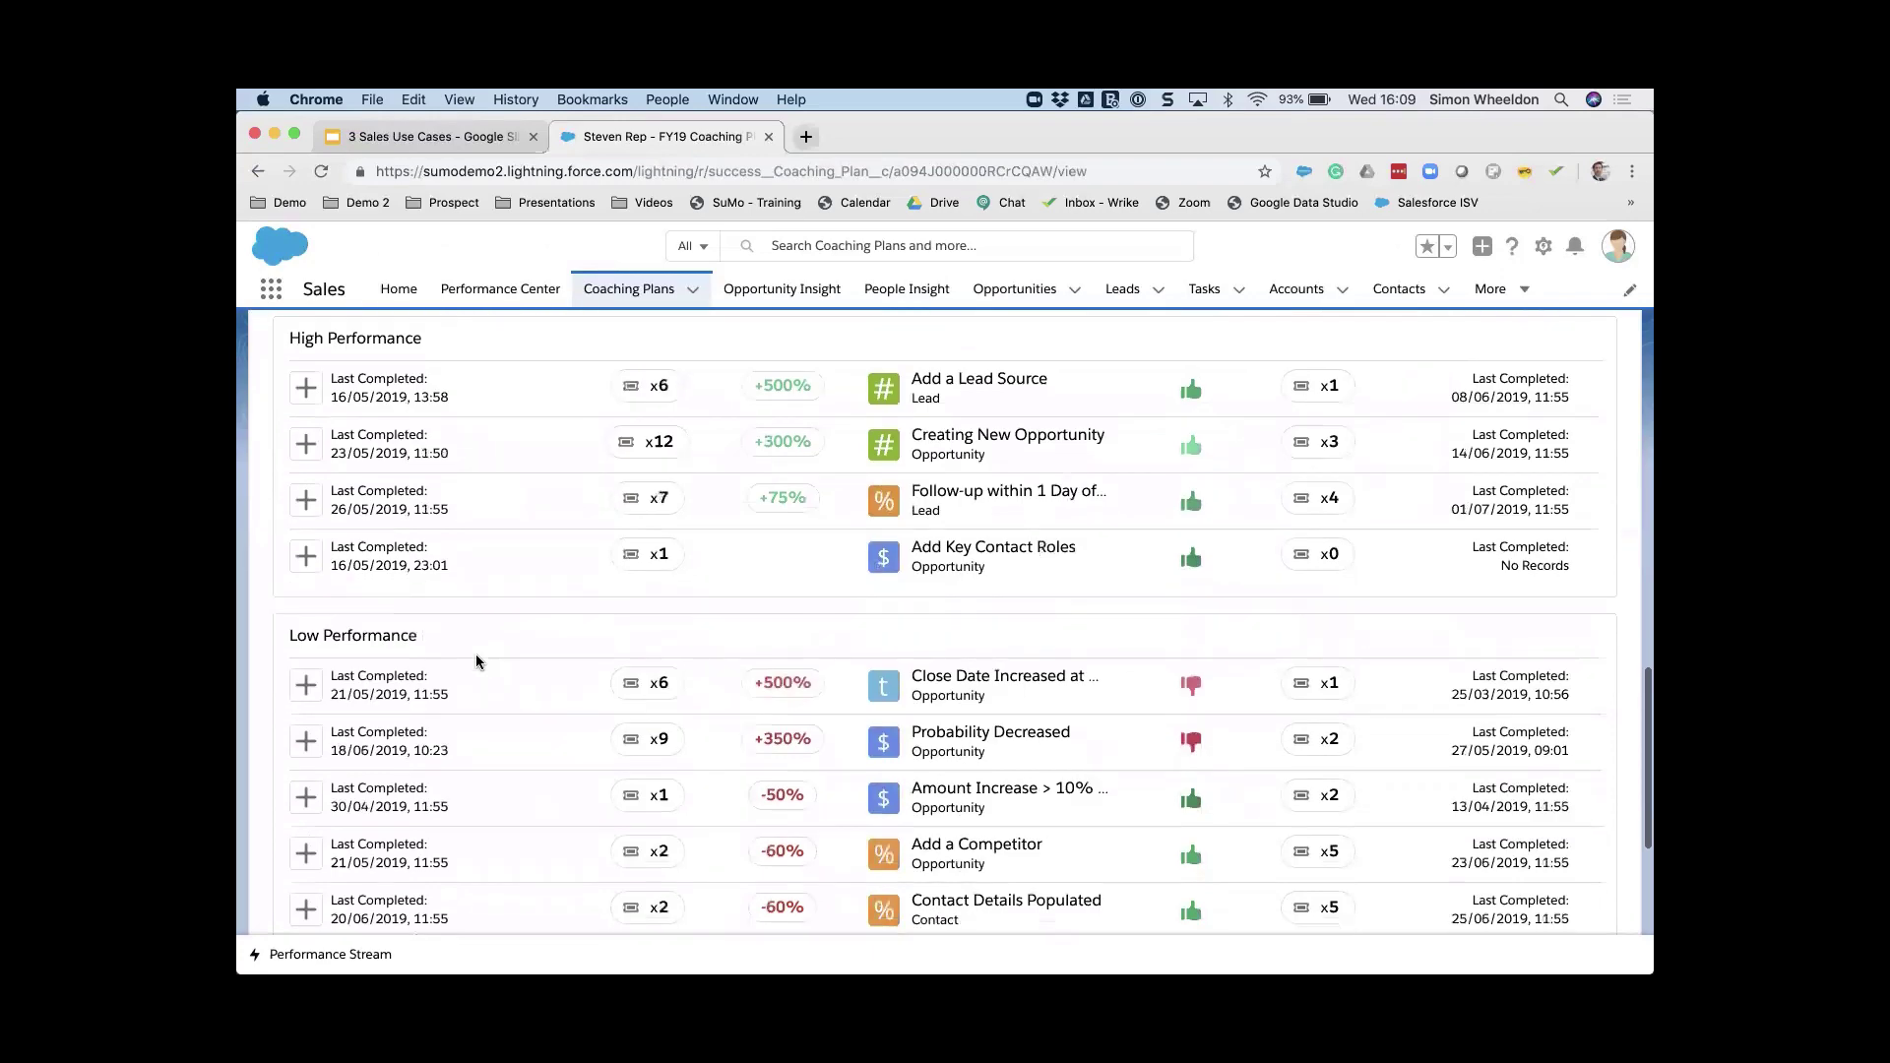
{"action": "scroll", "coordinate": [476, 661], "scroll_direction": "down", "scroll_amount": 3}
{"action": "scroll", "coordinate": [477, 660], "scroll_direction": "down", "scroll_amount": 2}
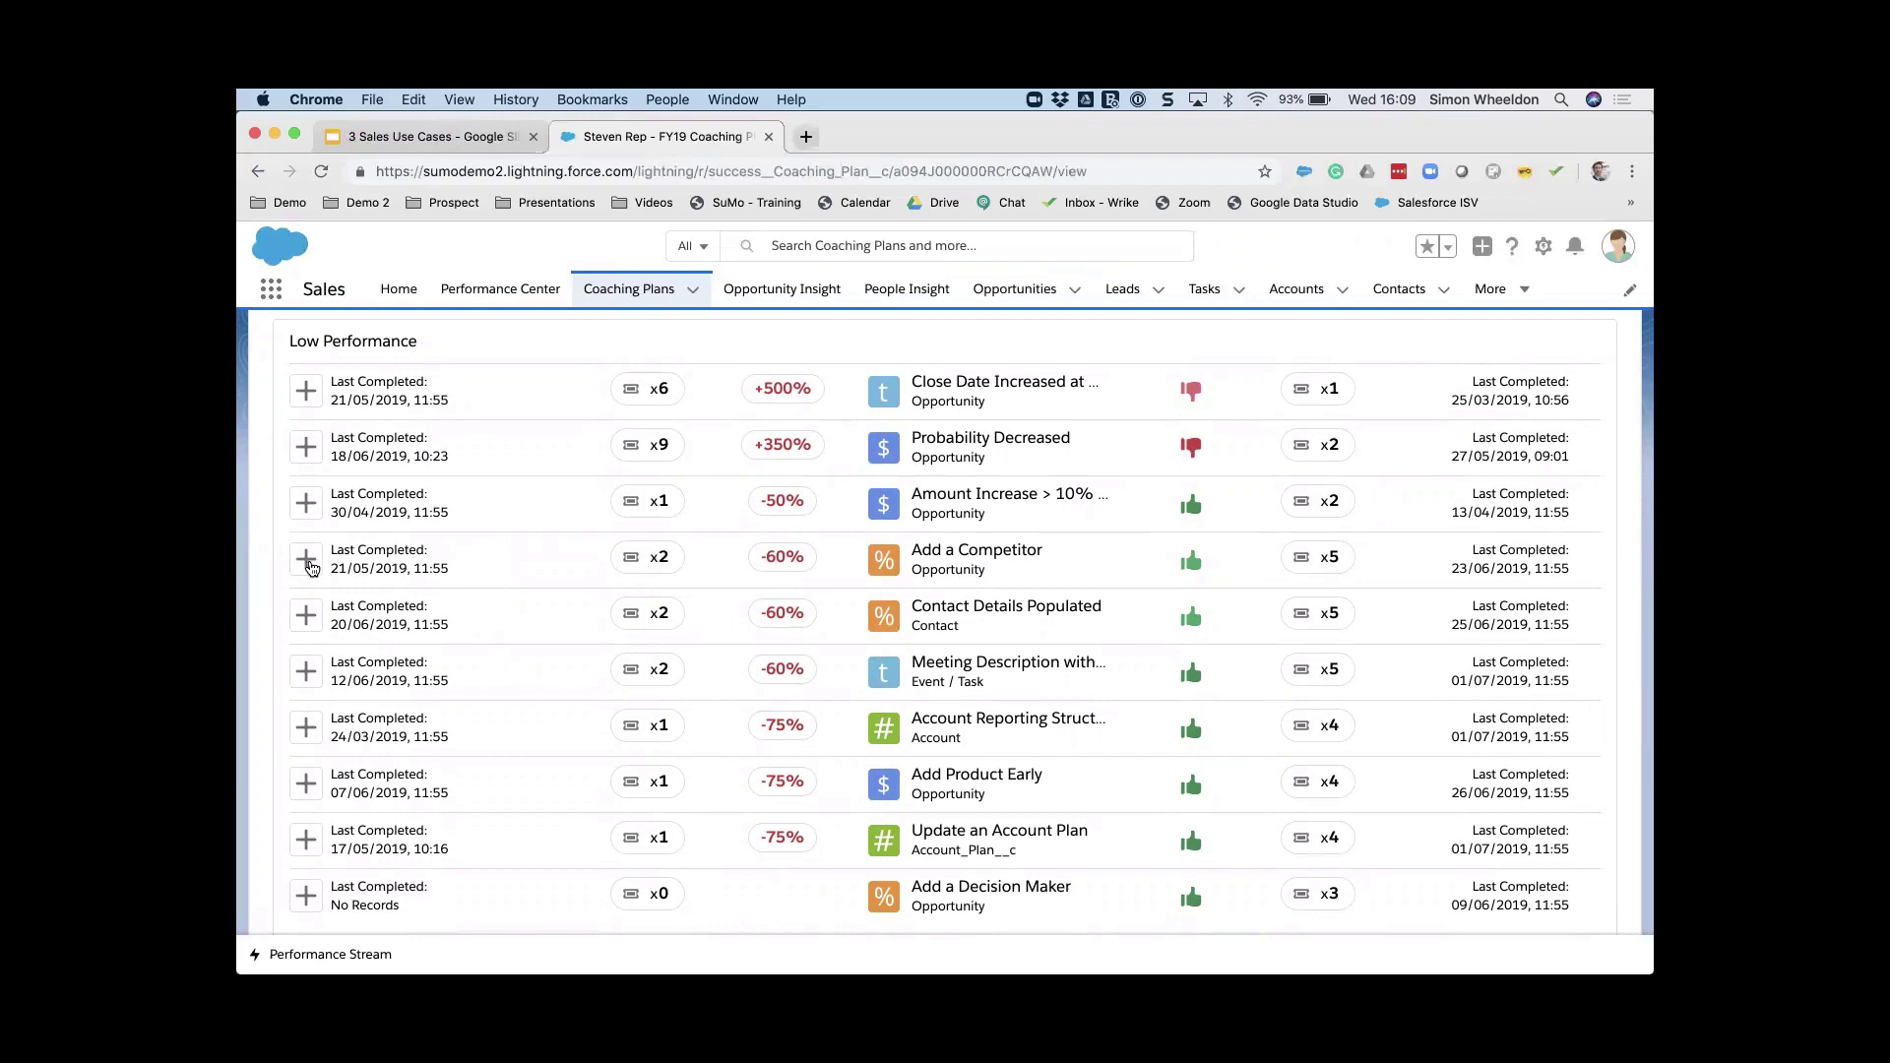
{"action": "left_click", "coordinate": [308, 564]}
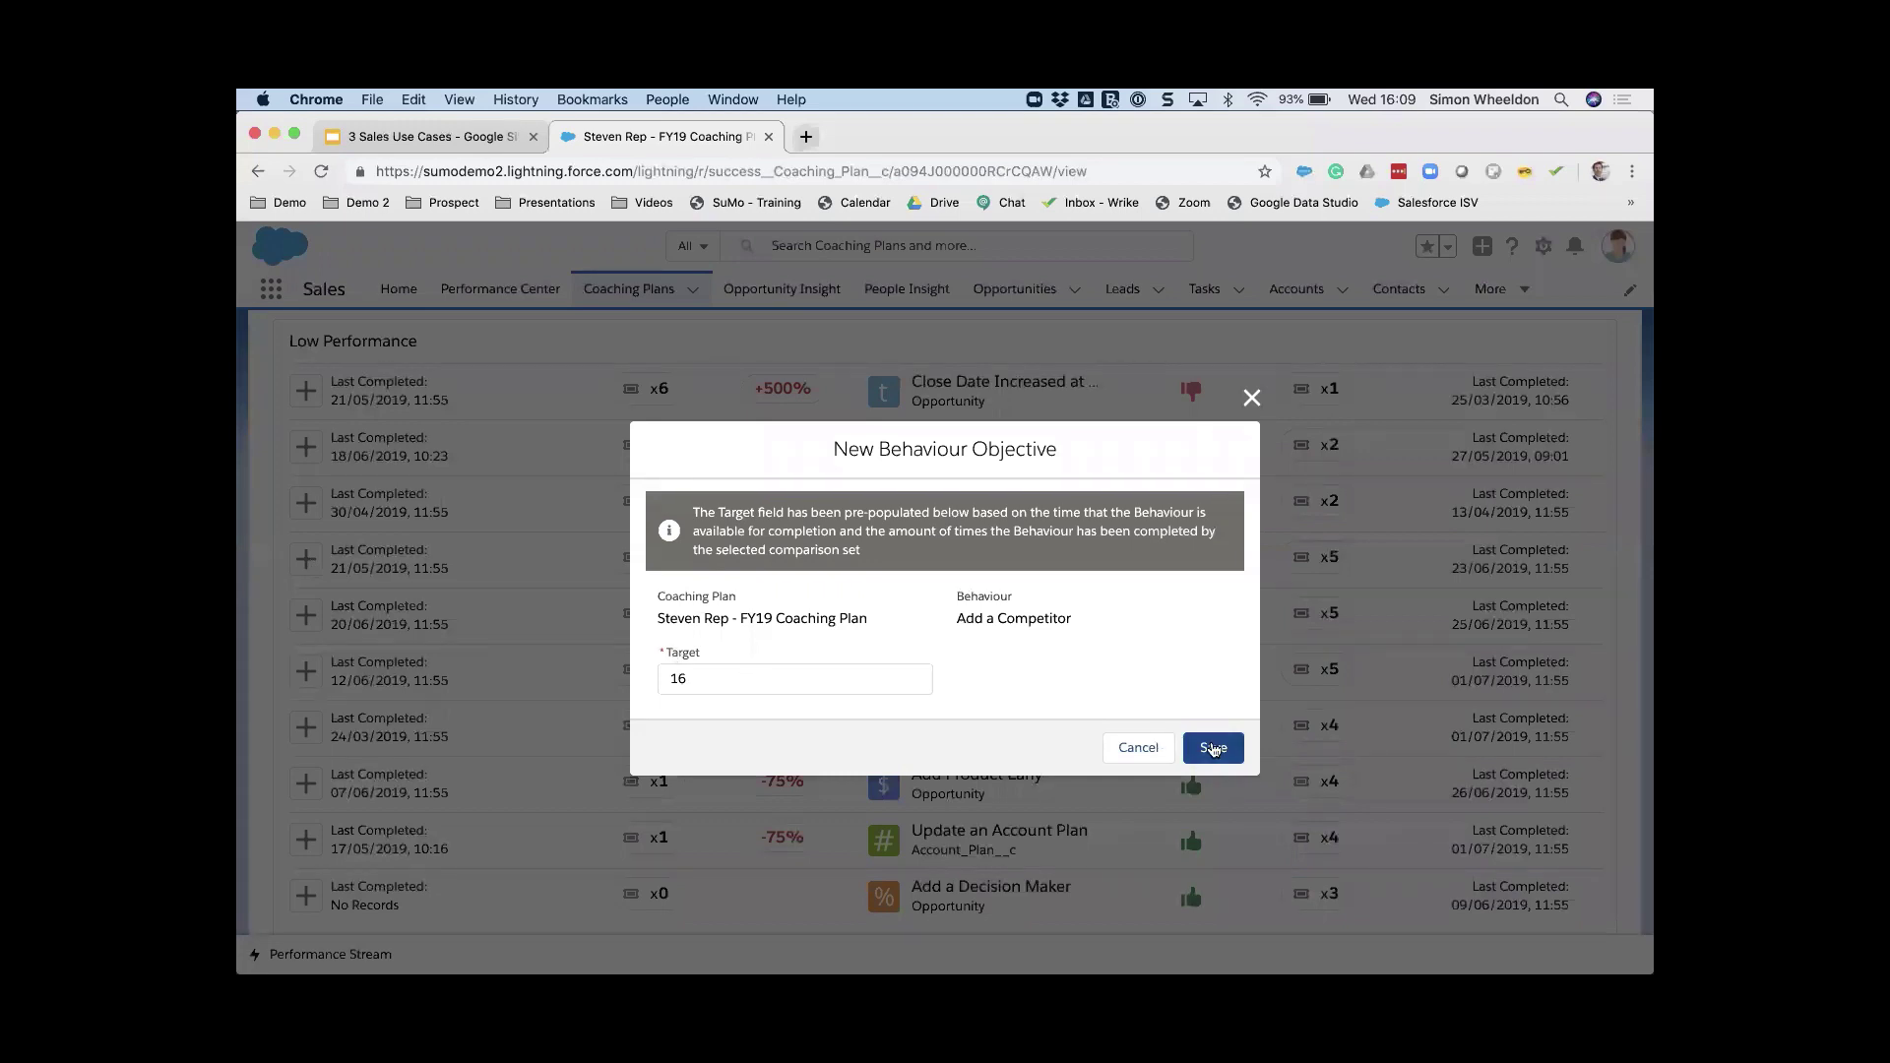
{"action": "left_click", "coordinate": [1214, 748]}
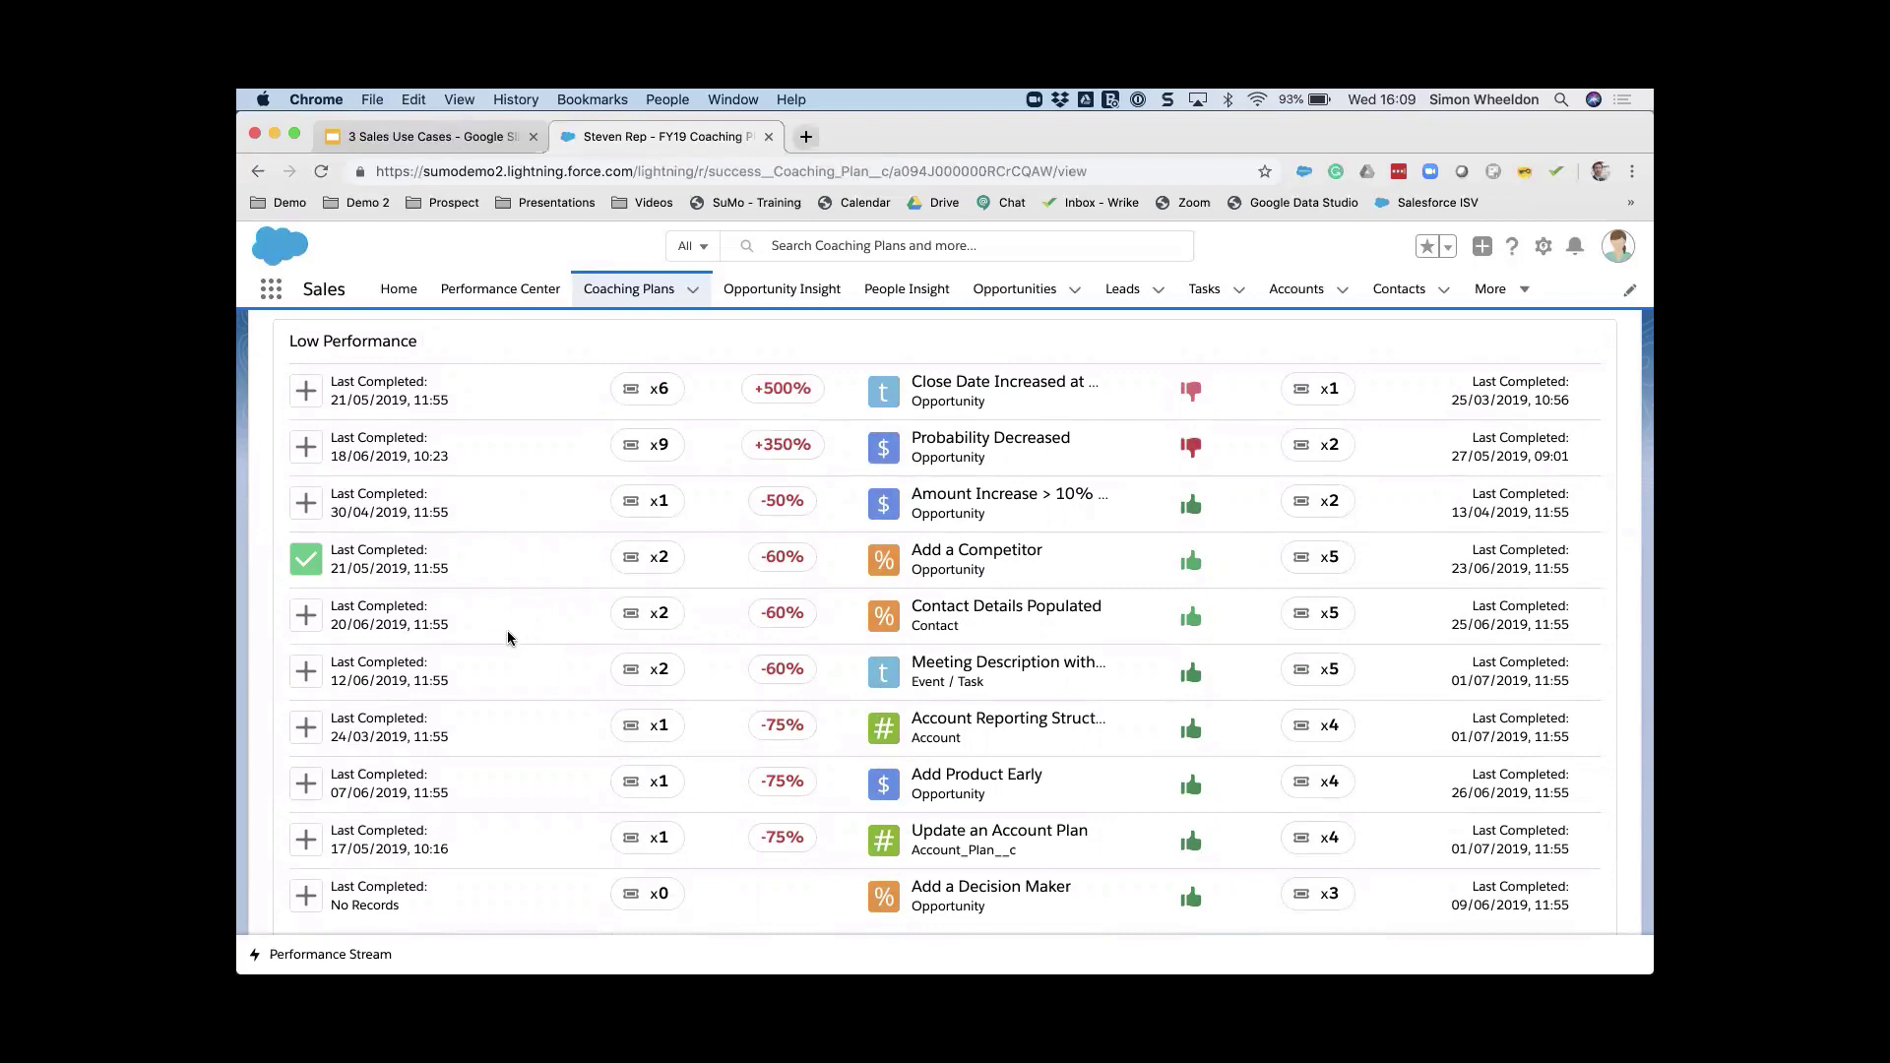
Step: Add behaviour objectives for Account Reporting Structure and Add Product Early, each with the suggested target of 13
{"action": "left_click", "coordinate": [306, 727]}
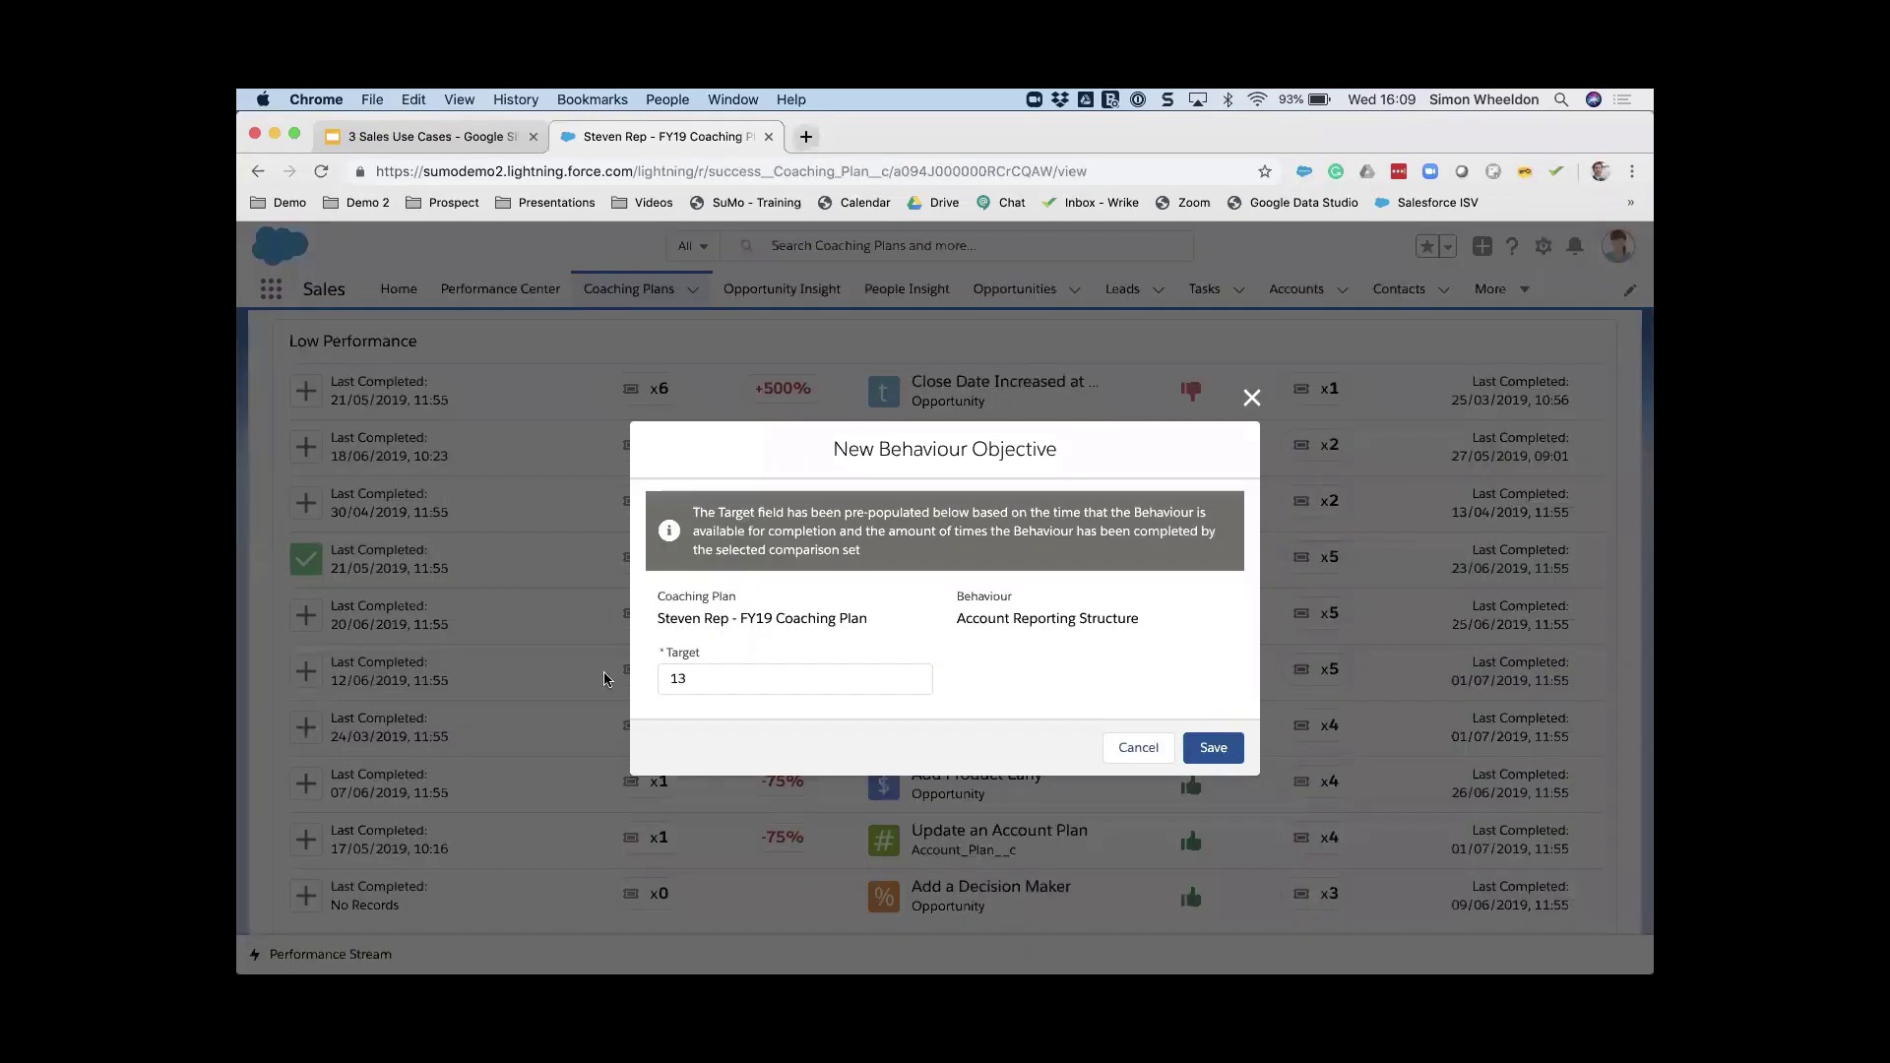
{"action": "left_click", "coordinate": [1211, 749]}
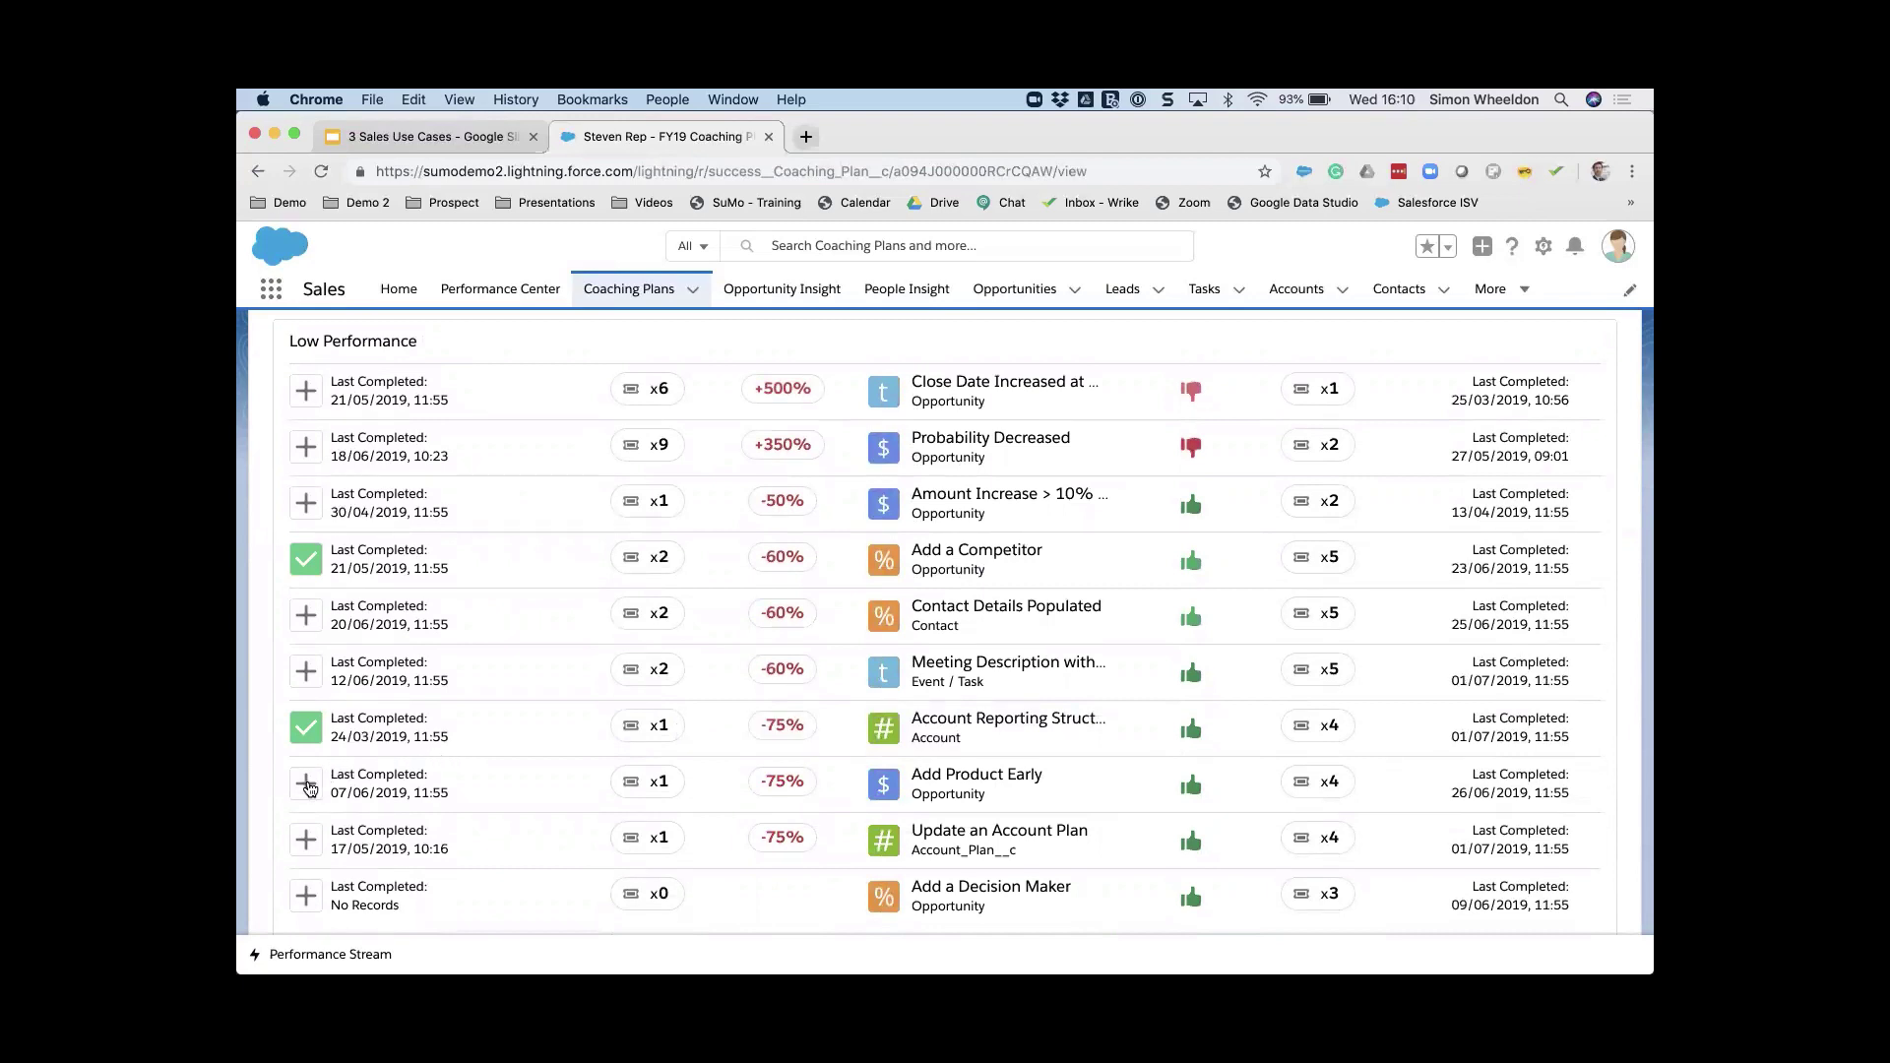
{"action": "left_click", "coordinate": [306, 784]}
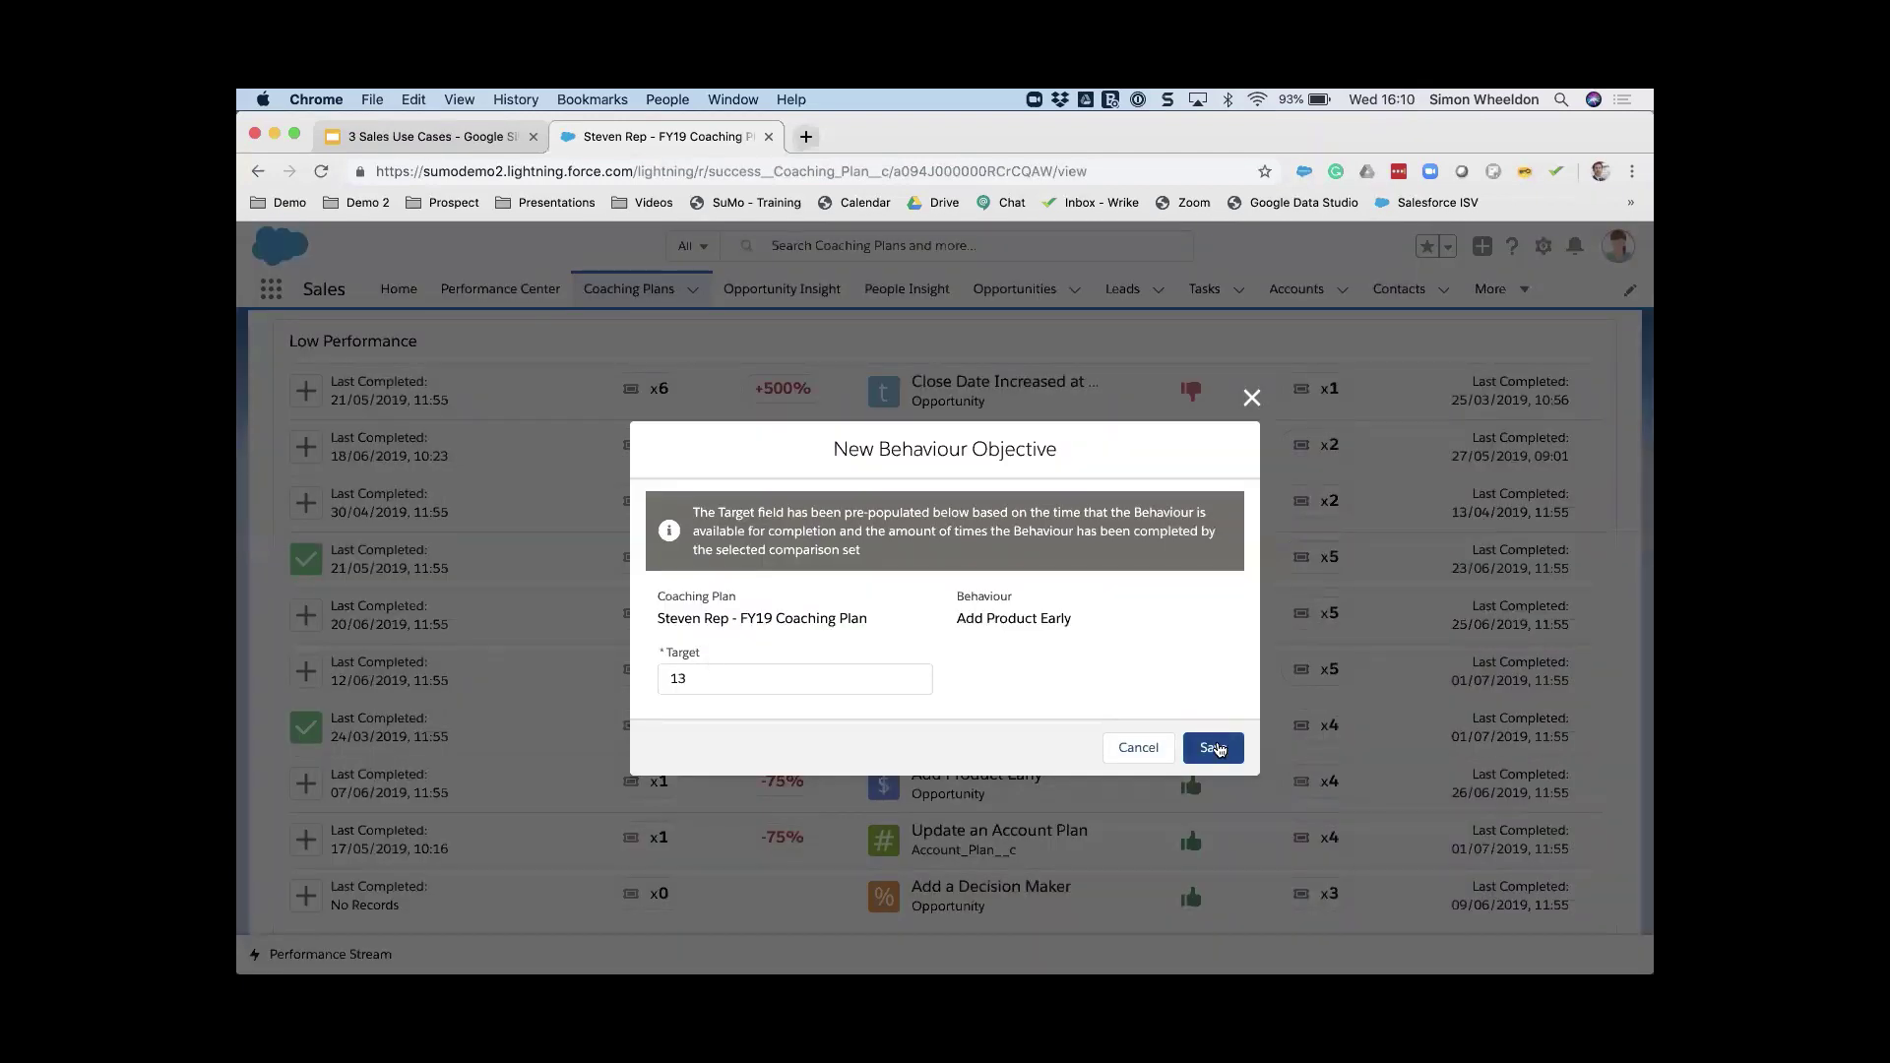
{"action": "left_click", "coordinate": [1213, 750]}
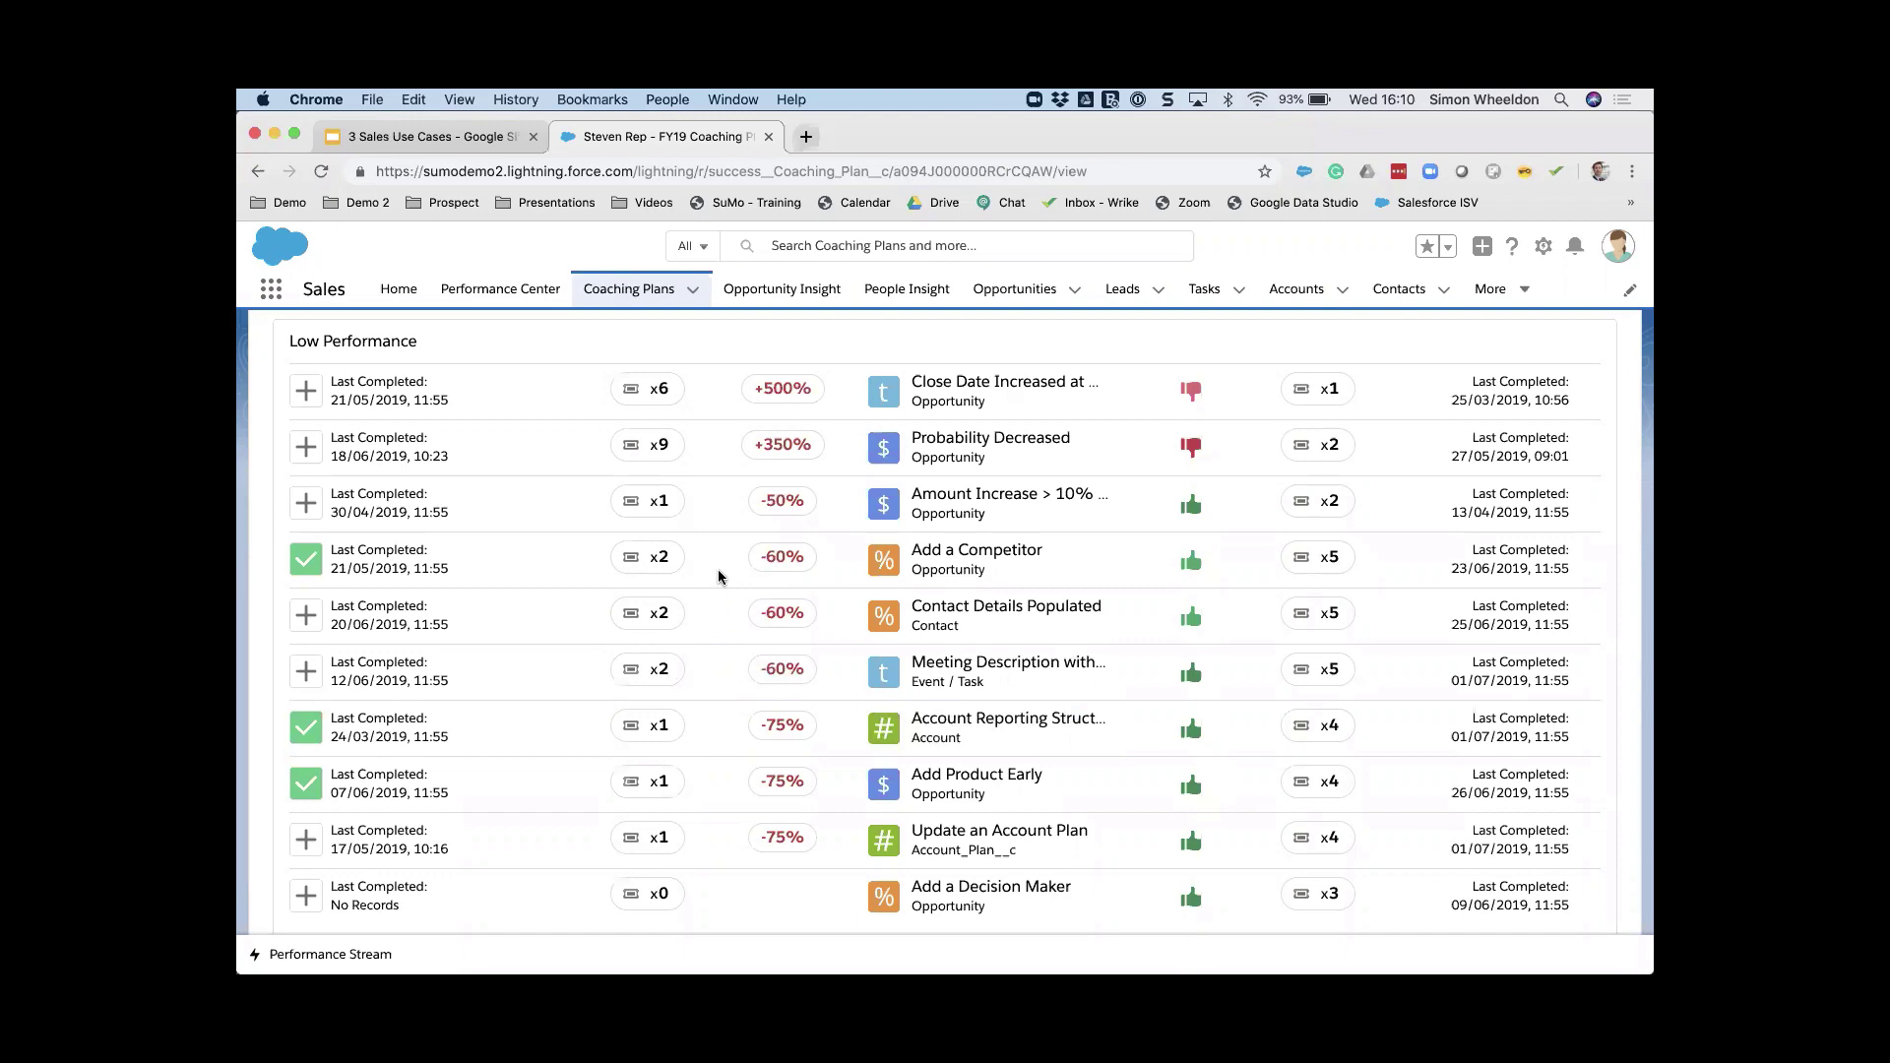
Step: Show the behaviour objectives listed in the rep's coaching plan
{"action": "scroll", "coordinate": [718, 578], "scroll_direction": "up", "scroll_amount": 10}
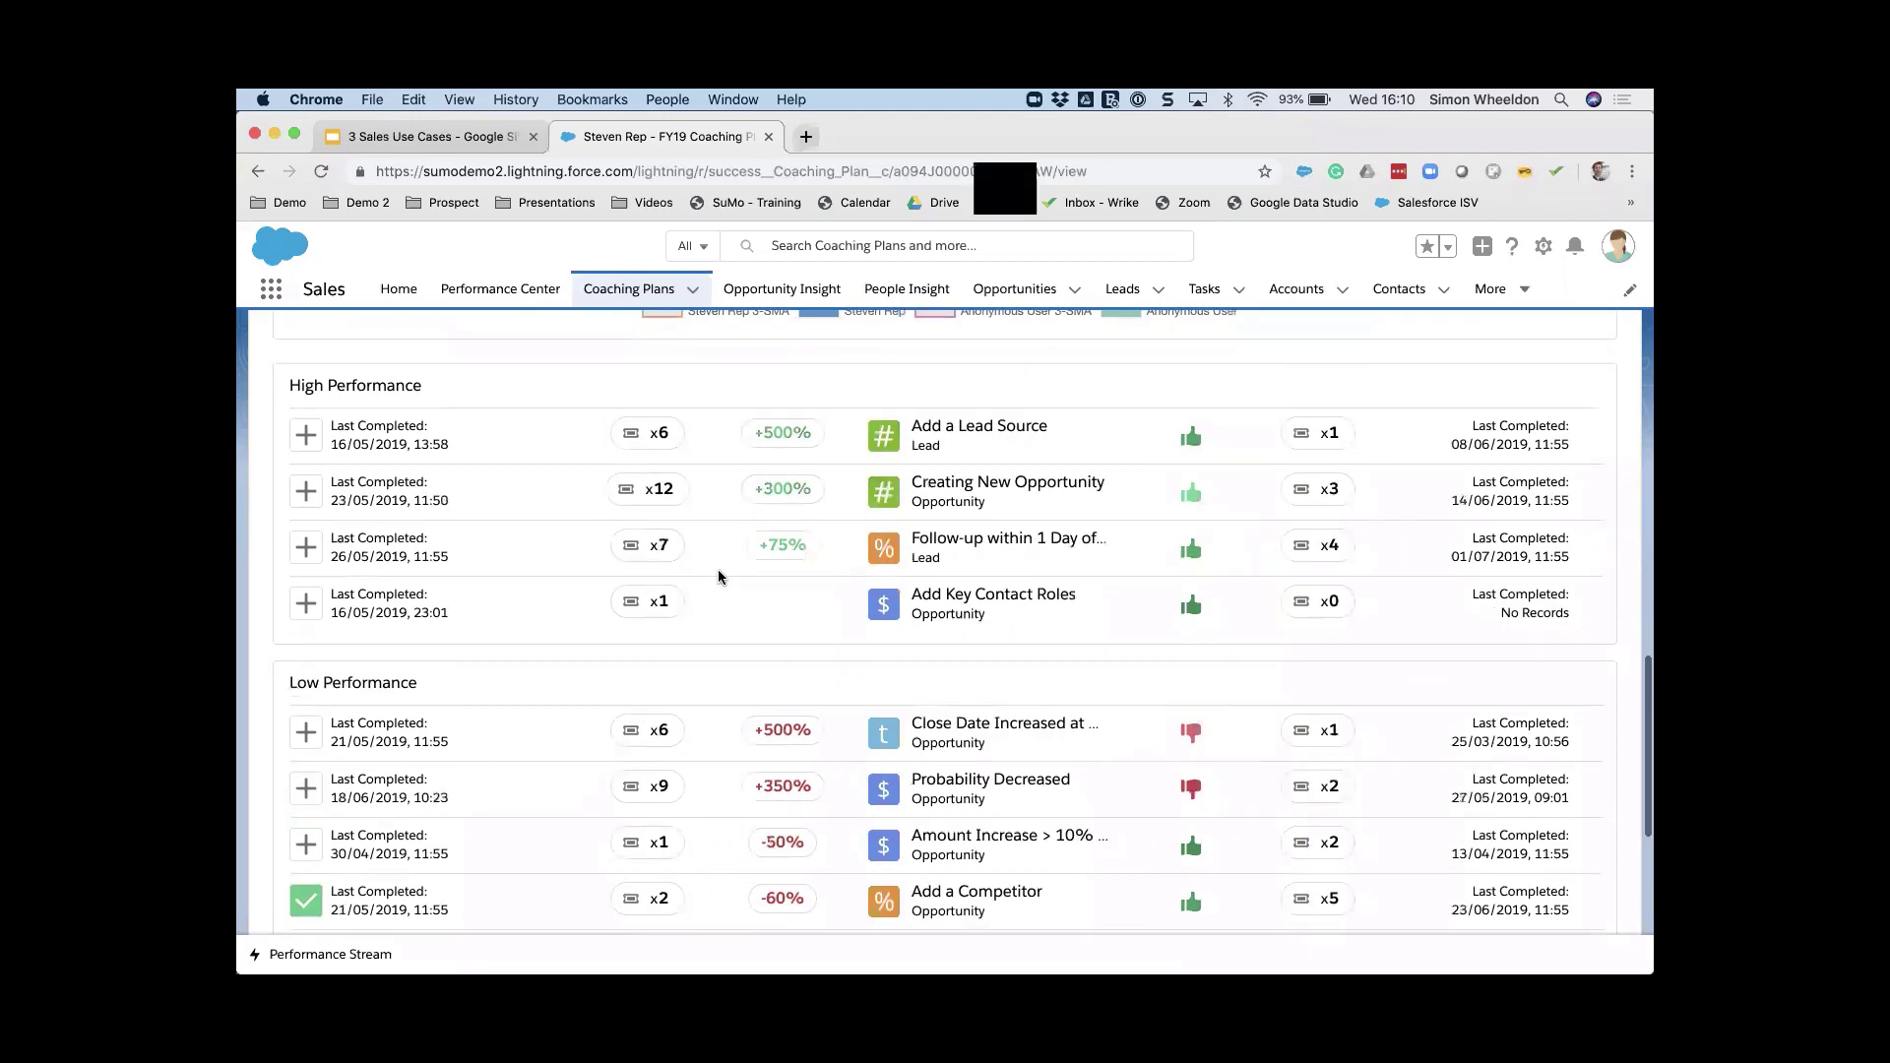
{"action": "scroll", "coordinate": [719, 578], "scroll_direction": "up", "scroll_amount": 10}
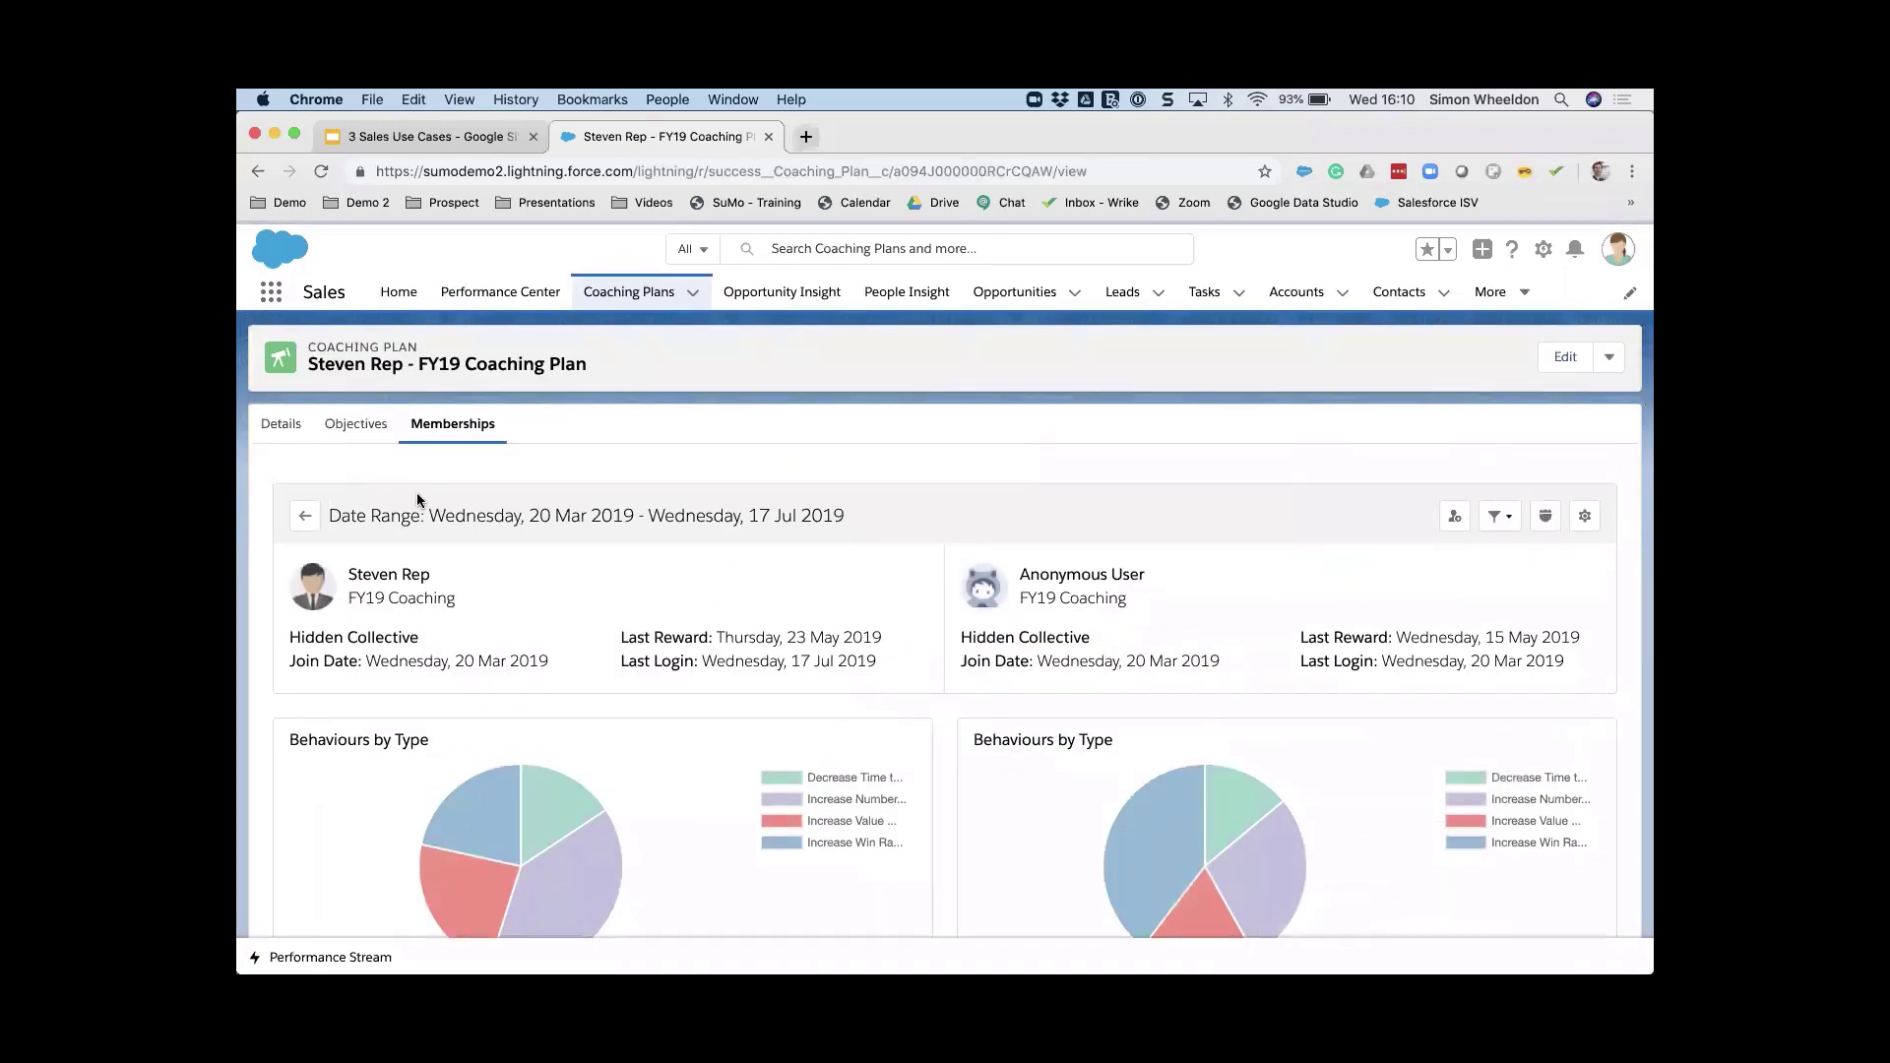
{"action": "left_click", "coordinate": [358, 430]}
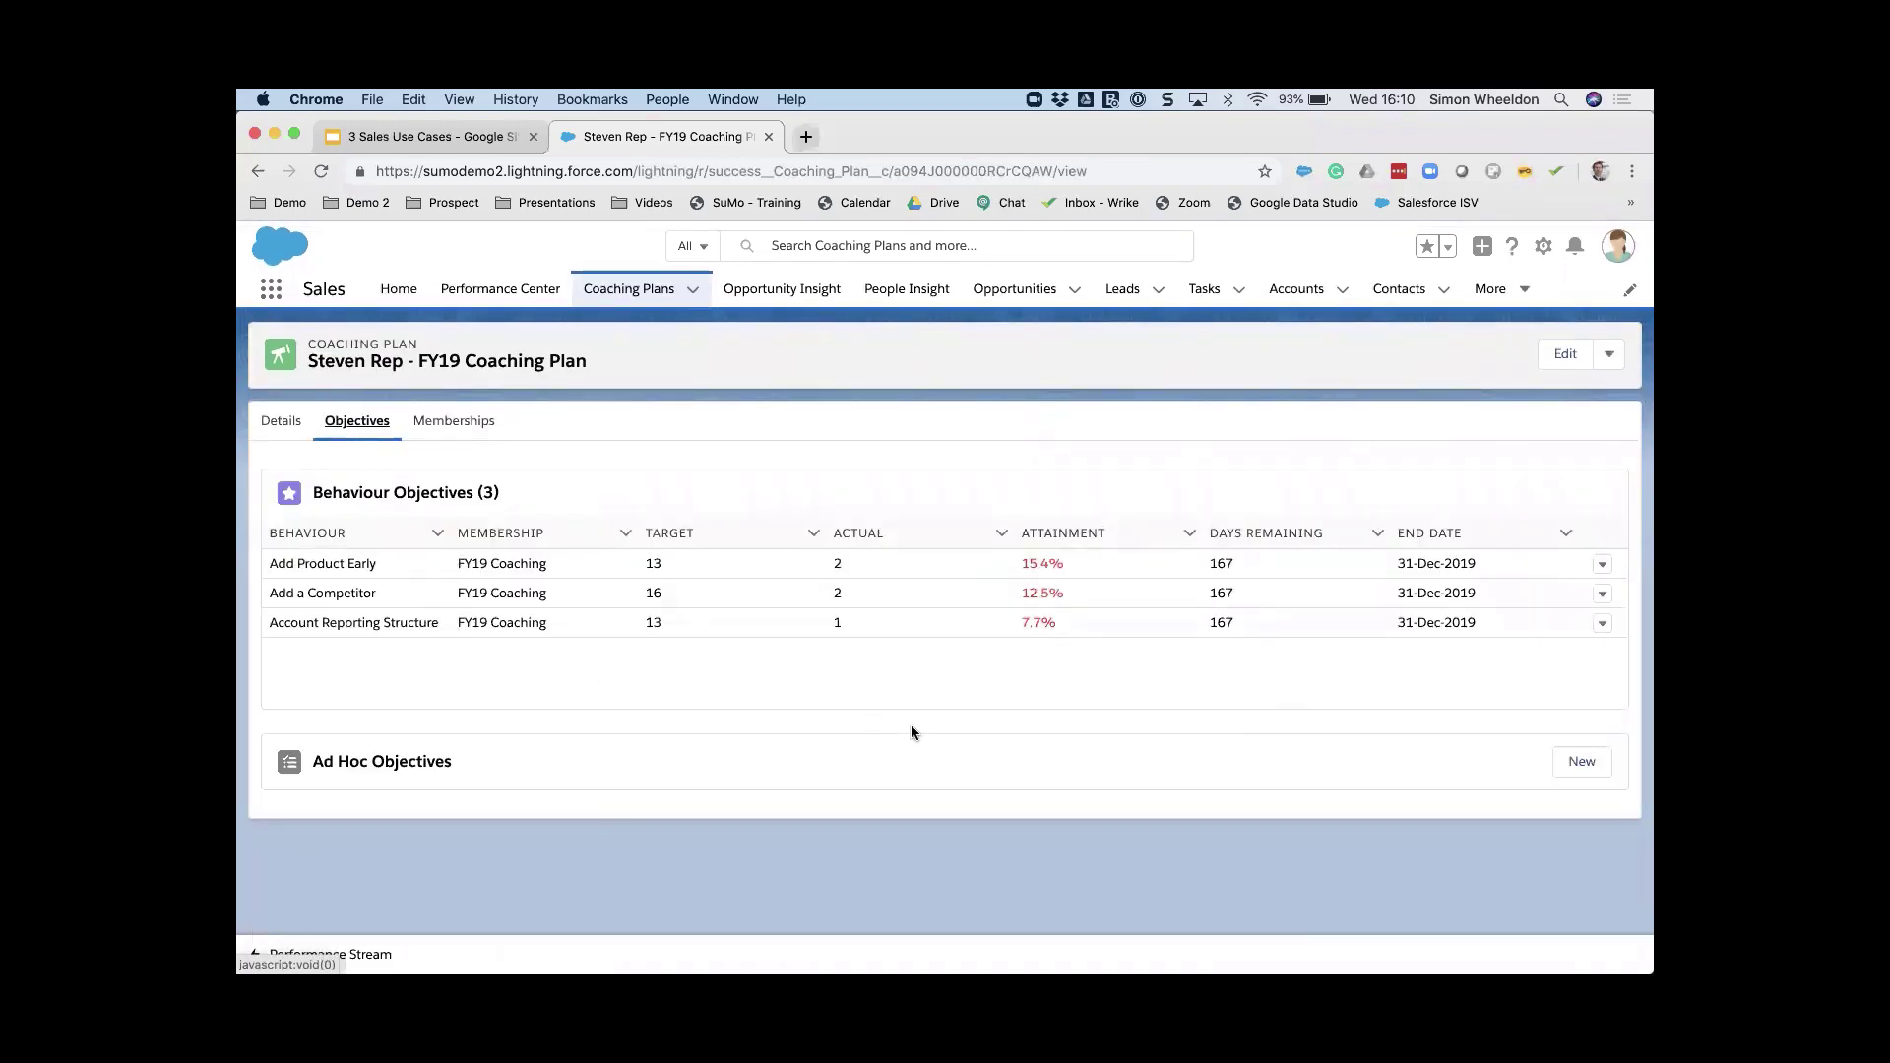
Step: Add an ad hoc objective to the rep's coaching plan for shadowing a named colleague for a day, leaving the description empty
{"action": "left_click", "coordinate": [1575, 766]}
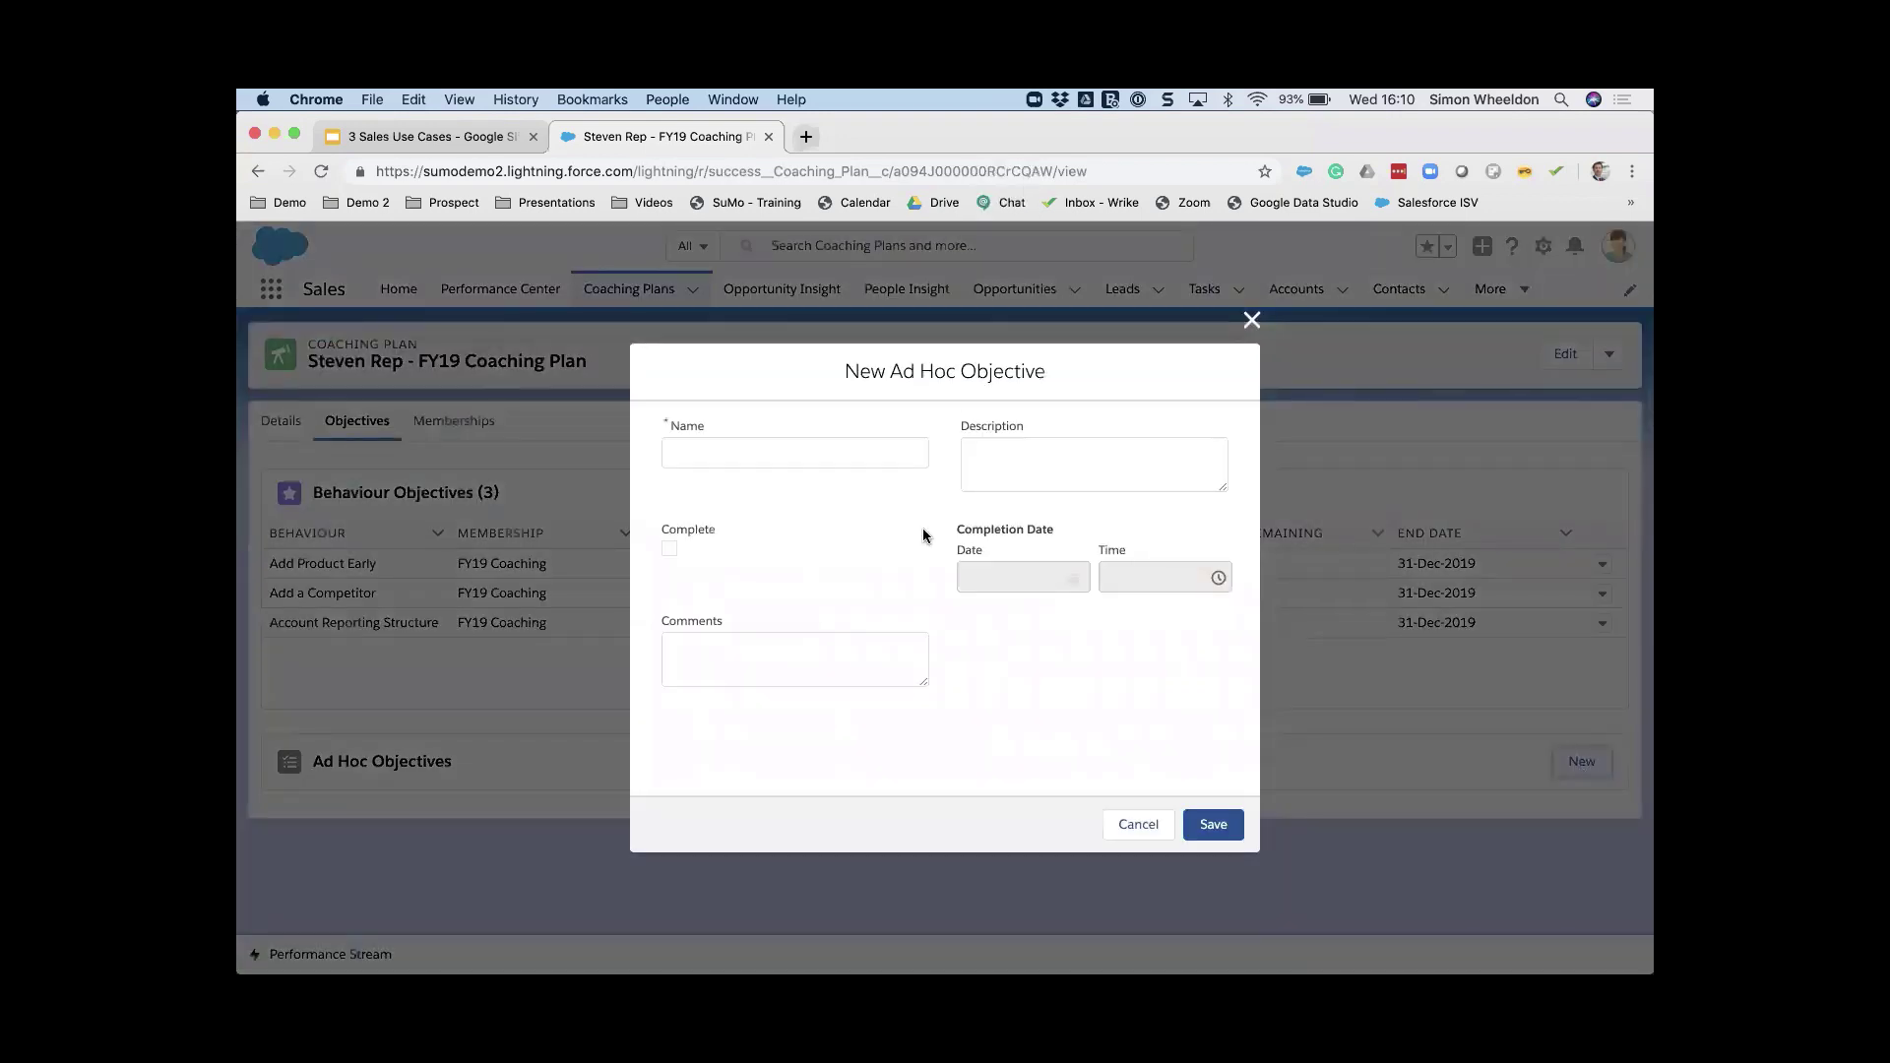
{"action": "left_click", "coordinate": [780, 454]}
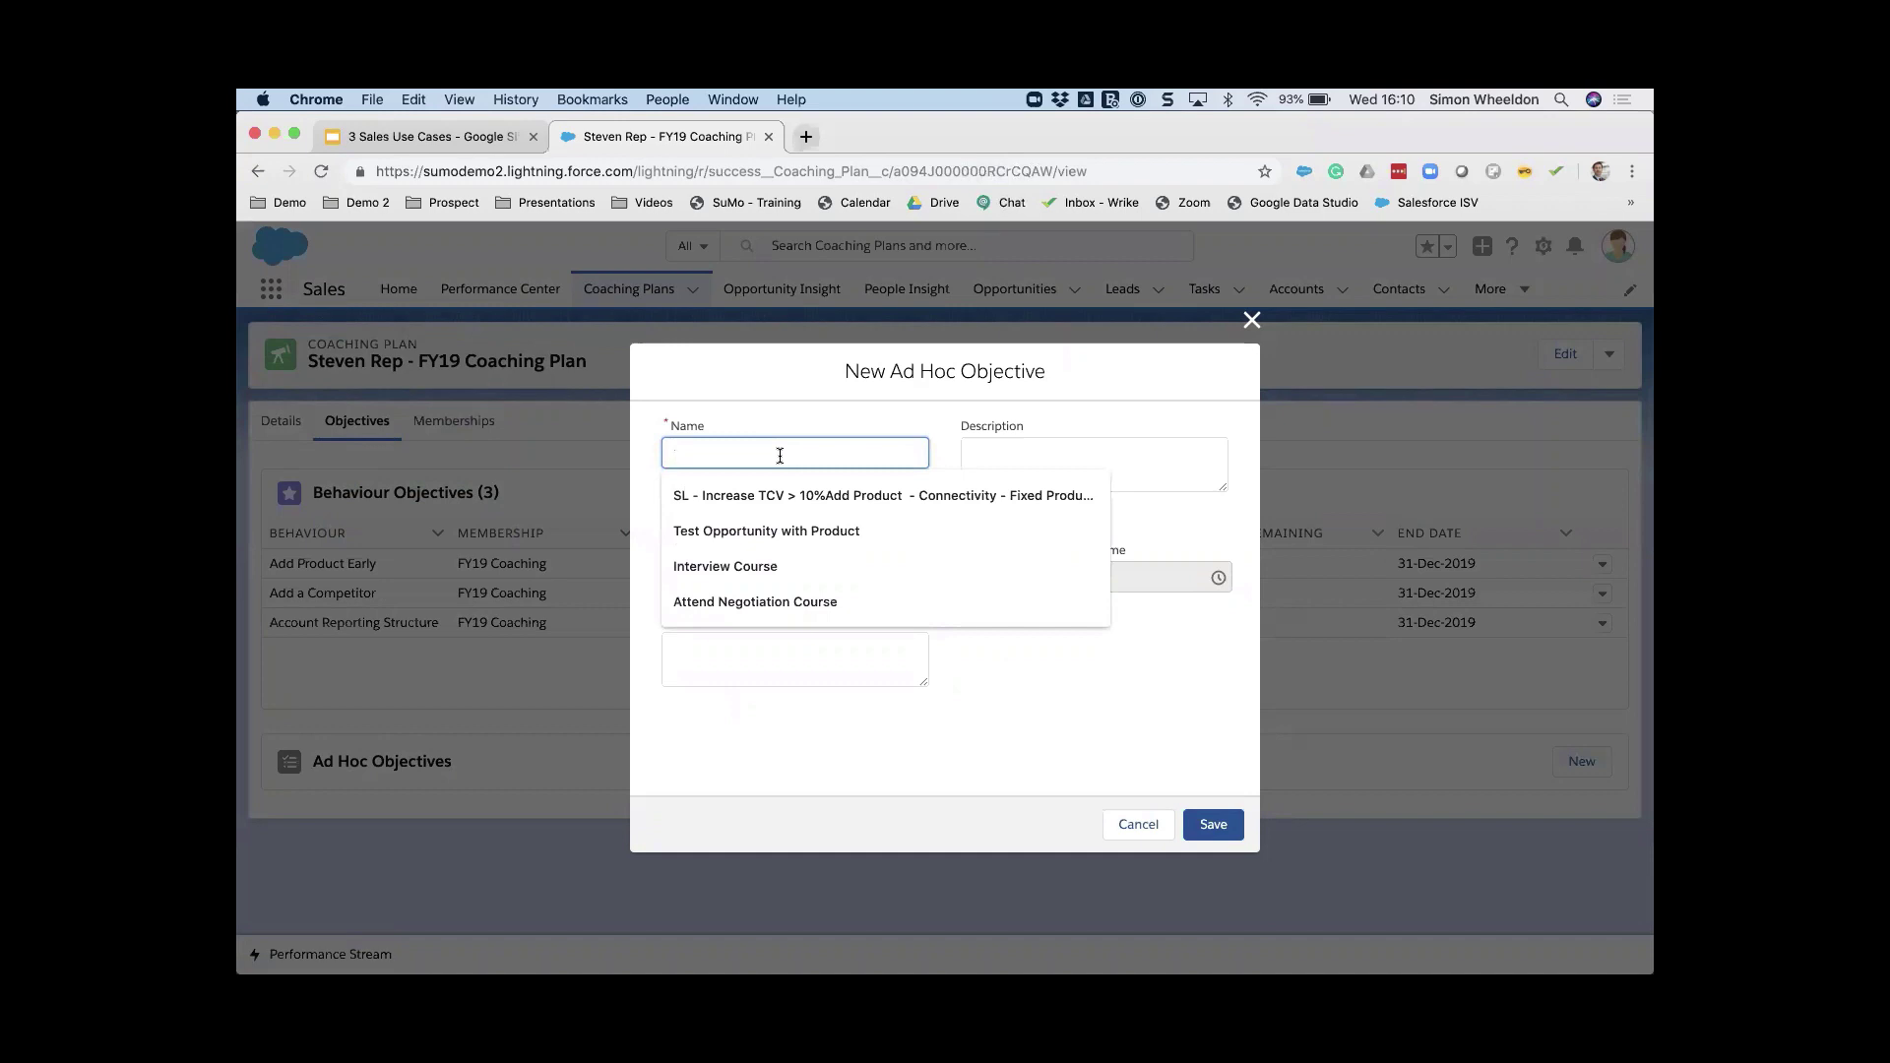
{"action": "type", "text": "Shadow Ravi for a Day"}
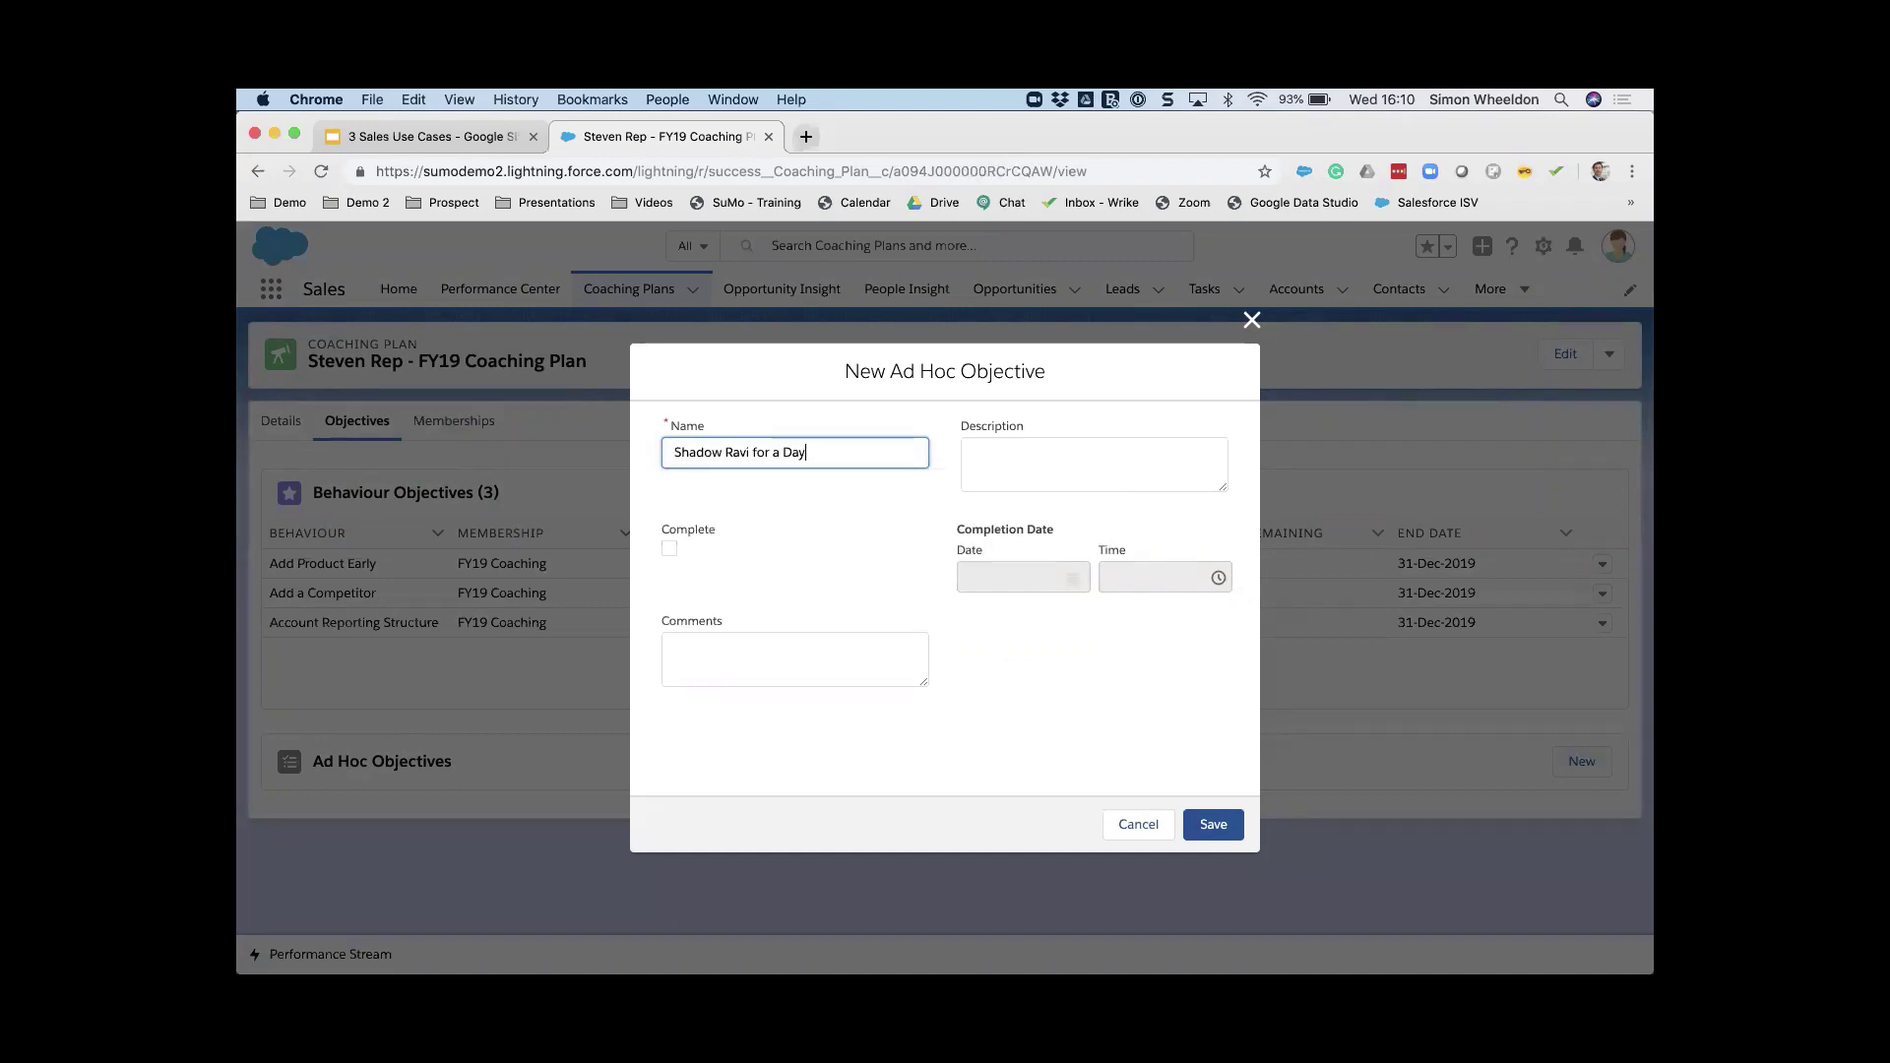
{"action": "key", "text": "Tab"}
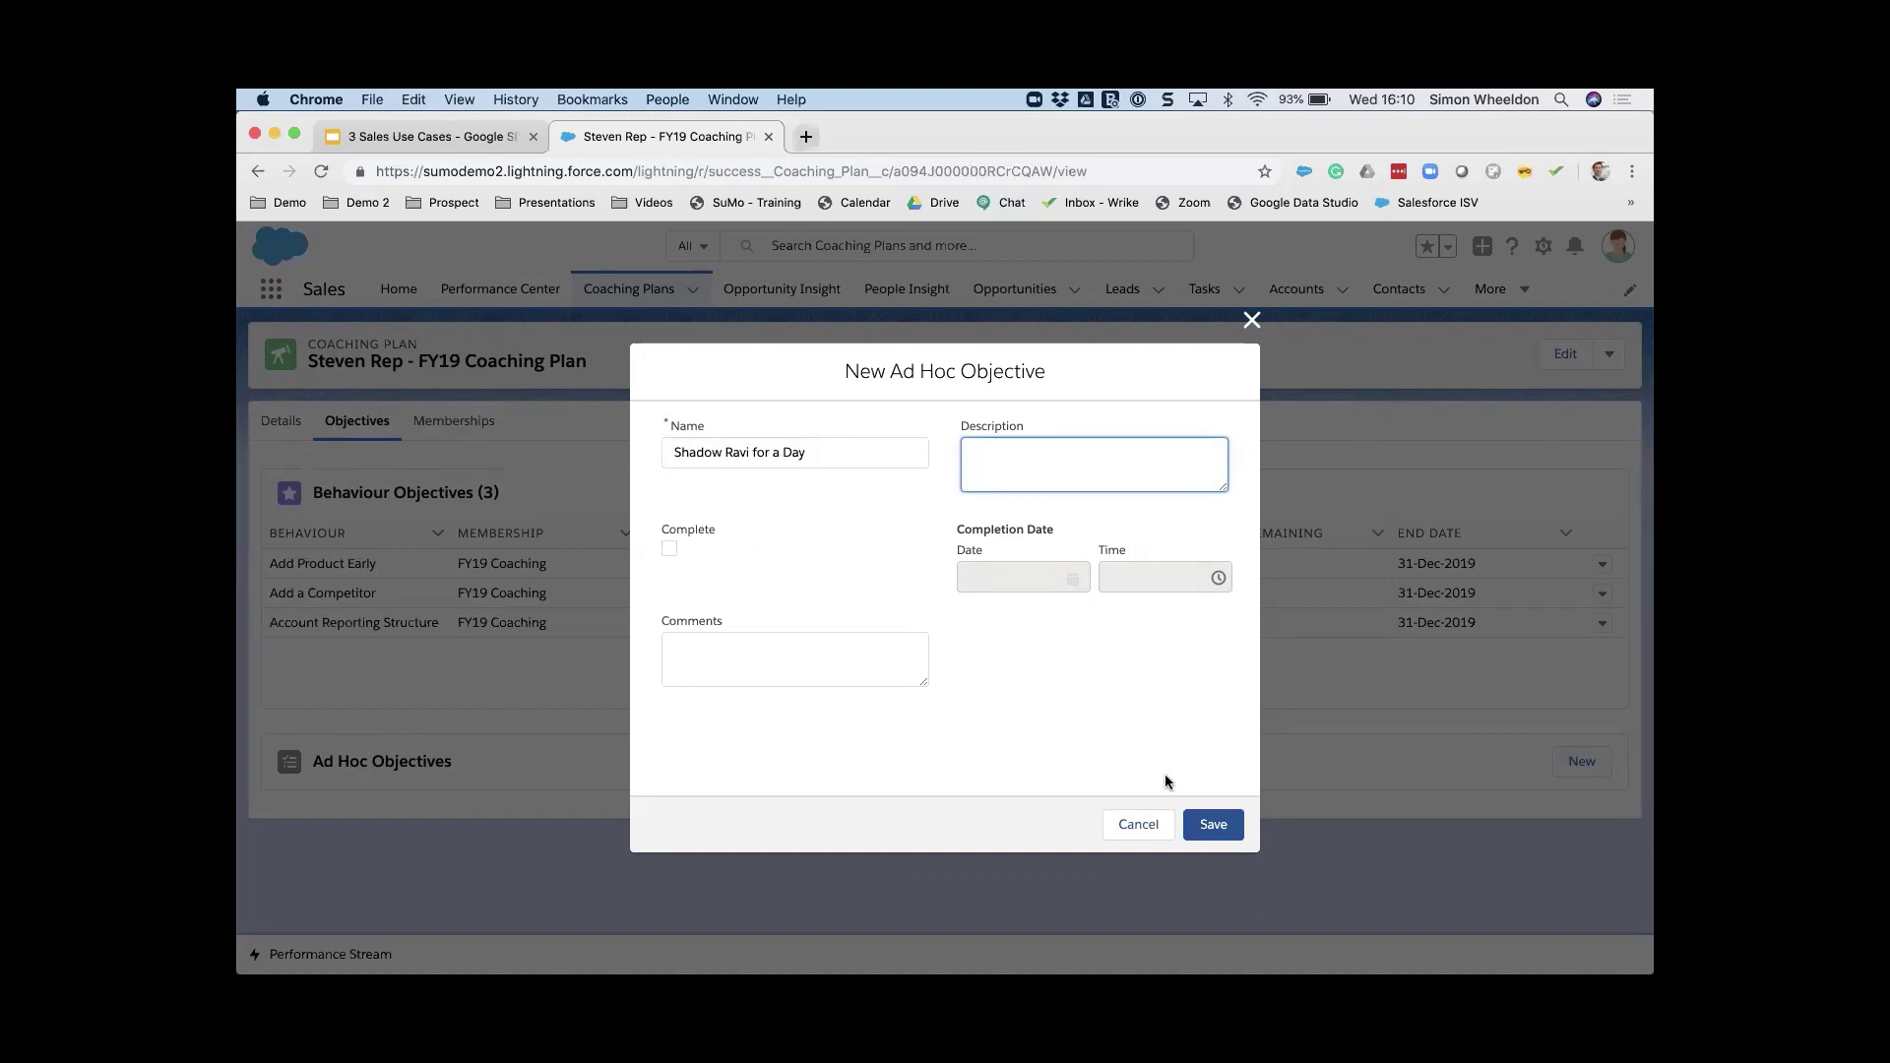
{"action": "left_click", "coordinate": [1216, 824]}
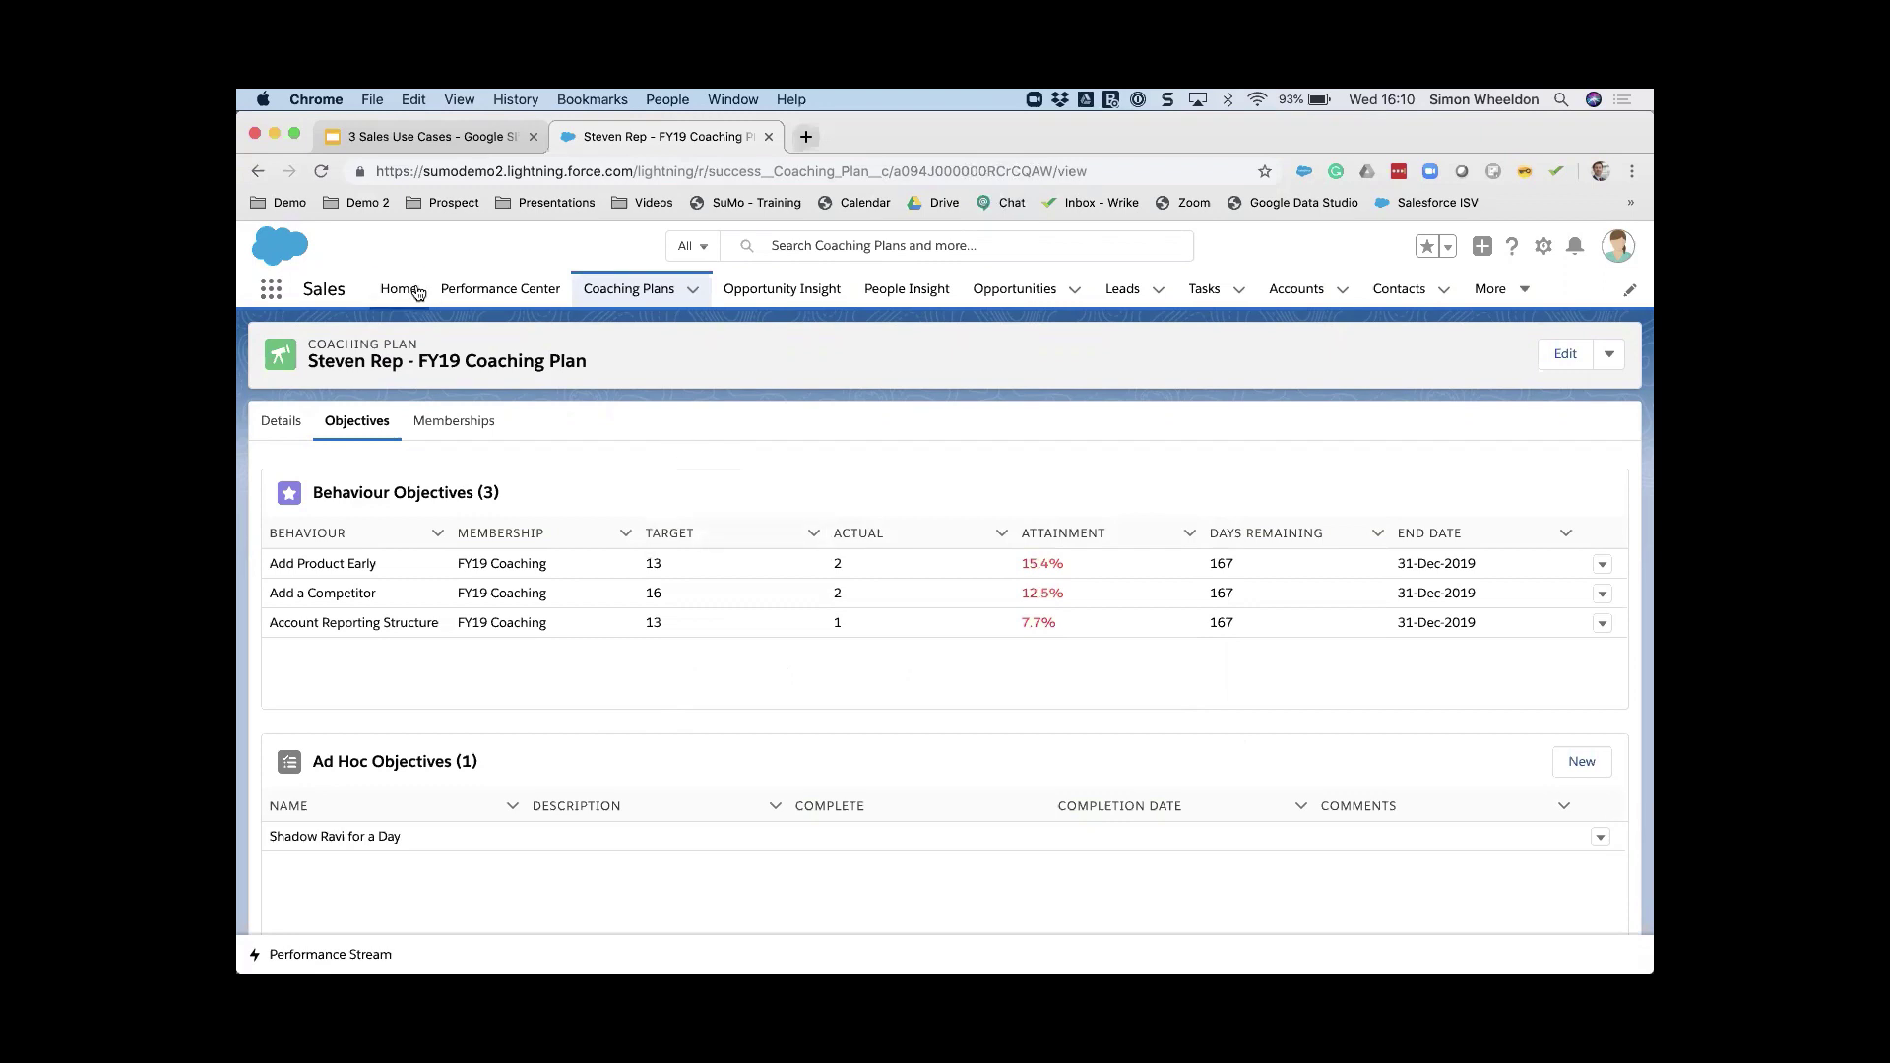
Step: Switch to the rep's Salesforce login to view the coaching plan on the home page, and return to the 3 Sales Use Cases Google Slides deck
{"action": "left_click", "coordinate": [367, 203]}
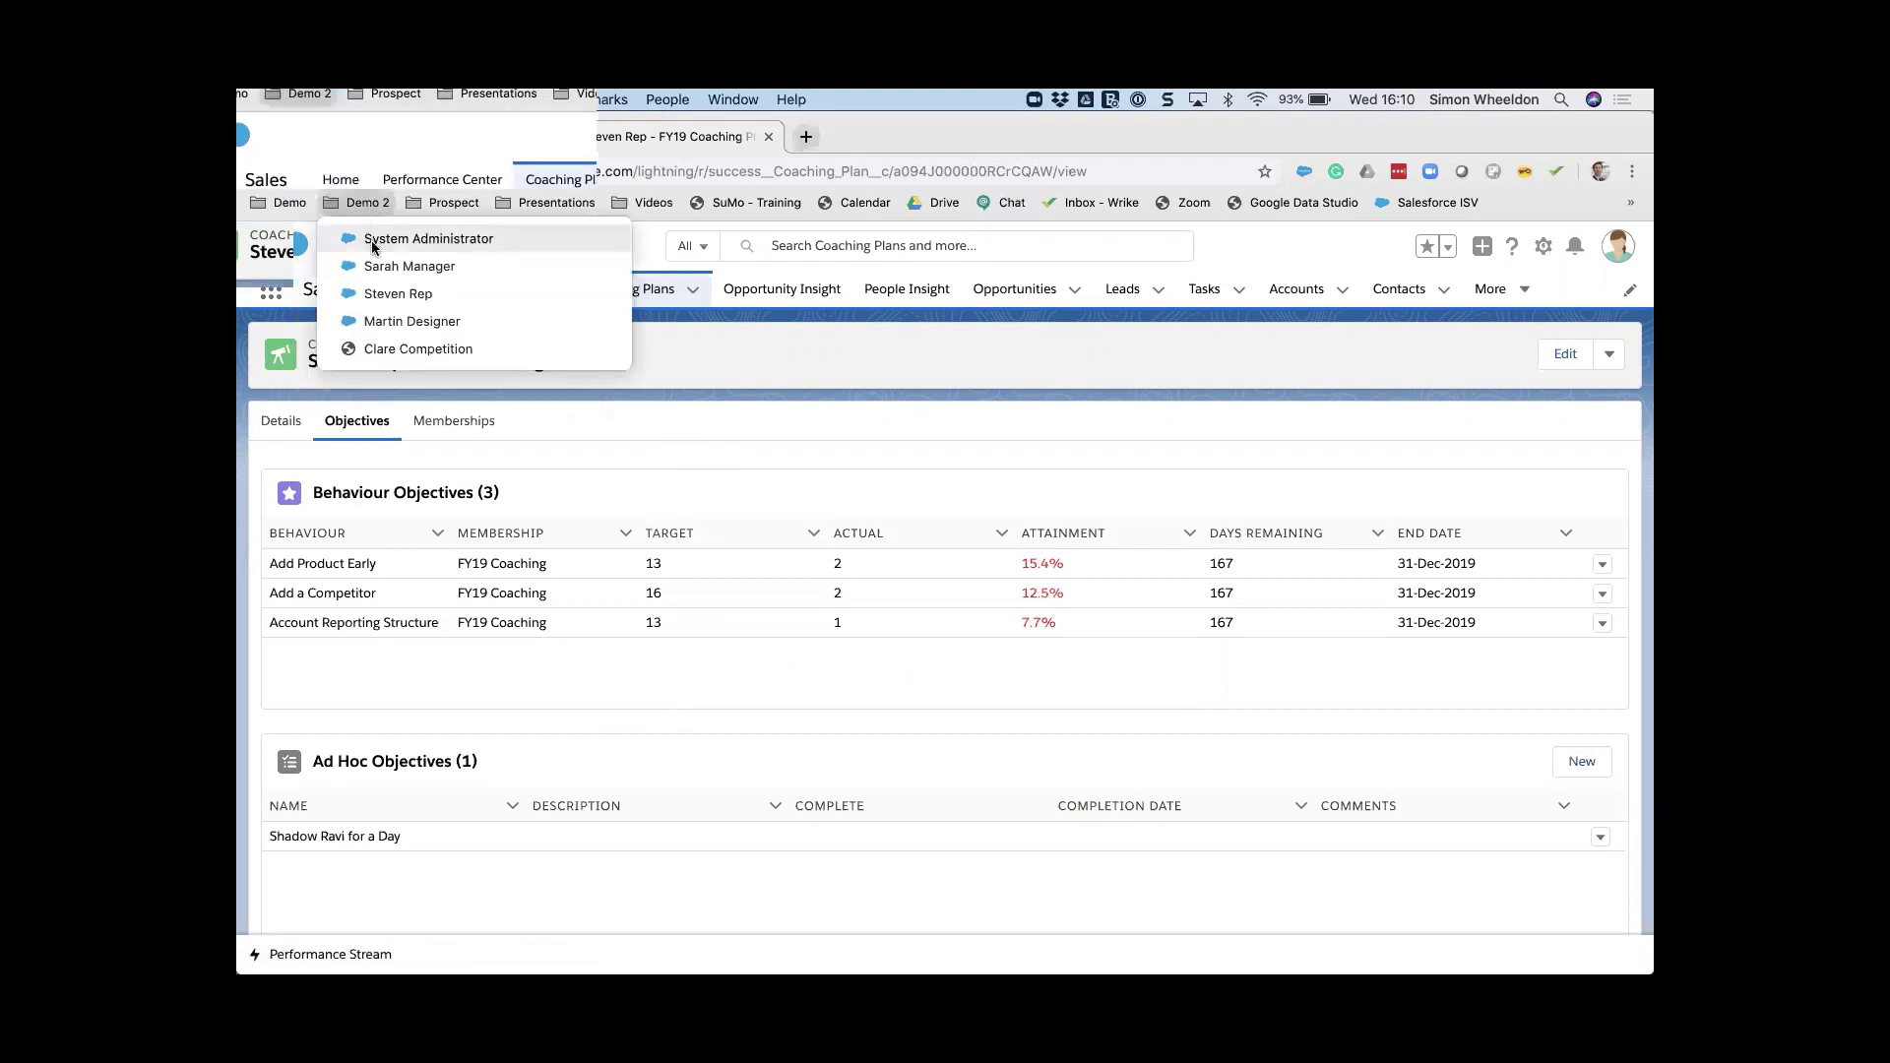
{"action": "left_click", "coordinate": [372, 293]}
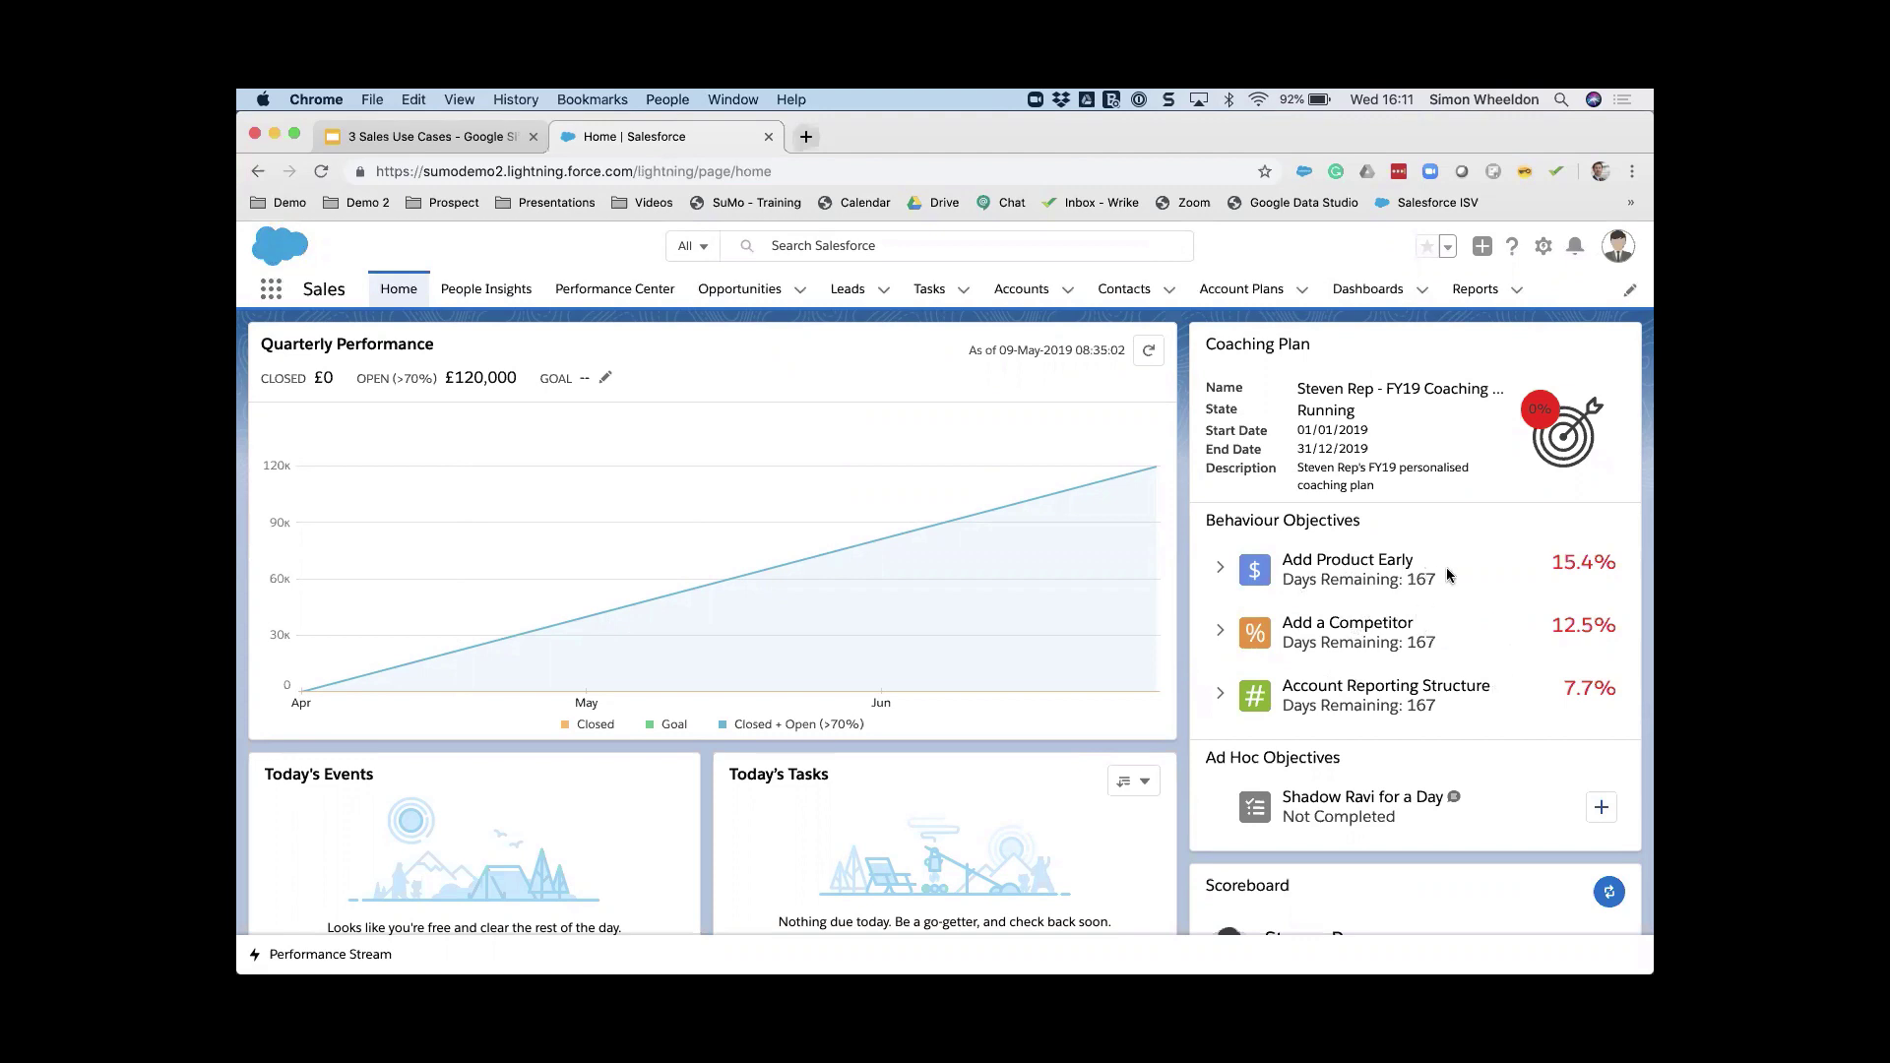
{"action": "scroll", "coordinate": [1465, 585], "scroll_direction": "down", "scroll_amount": 1}
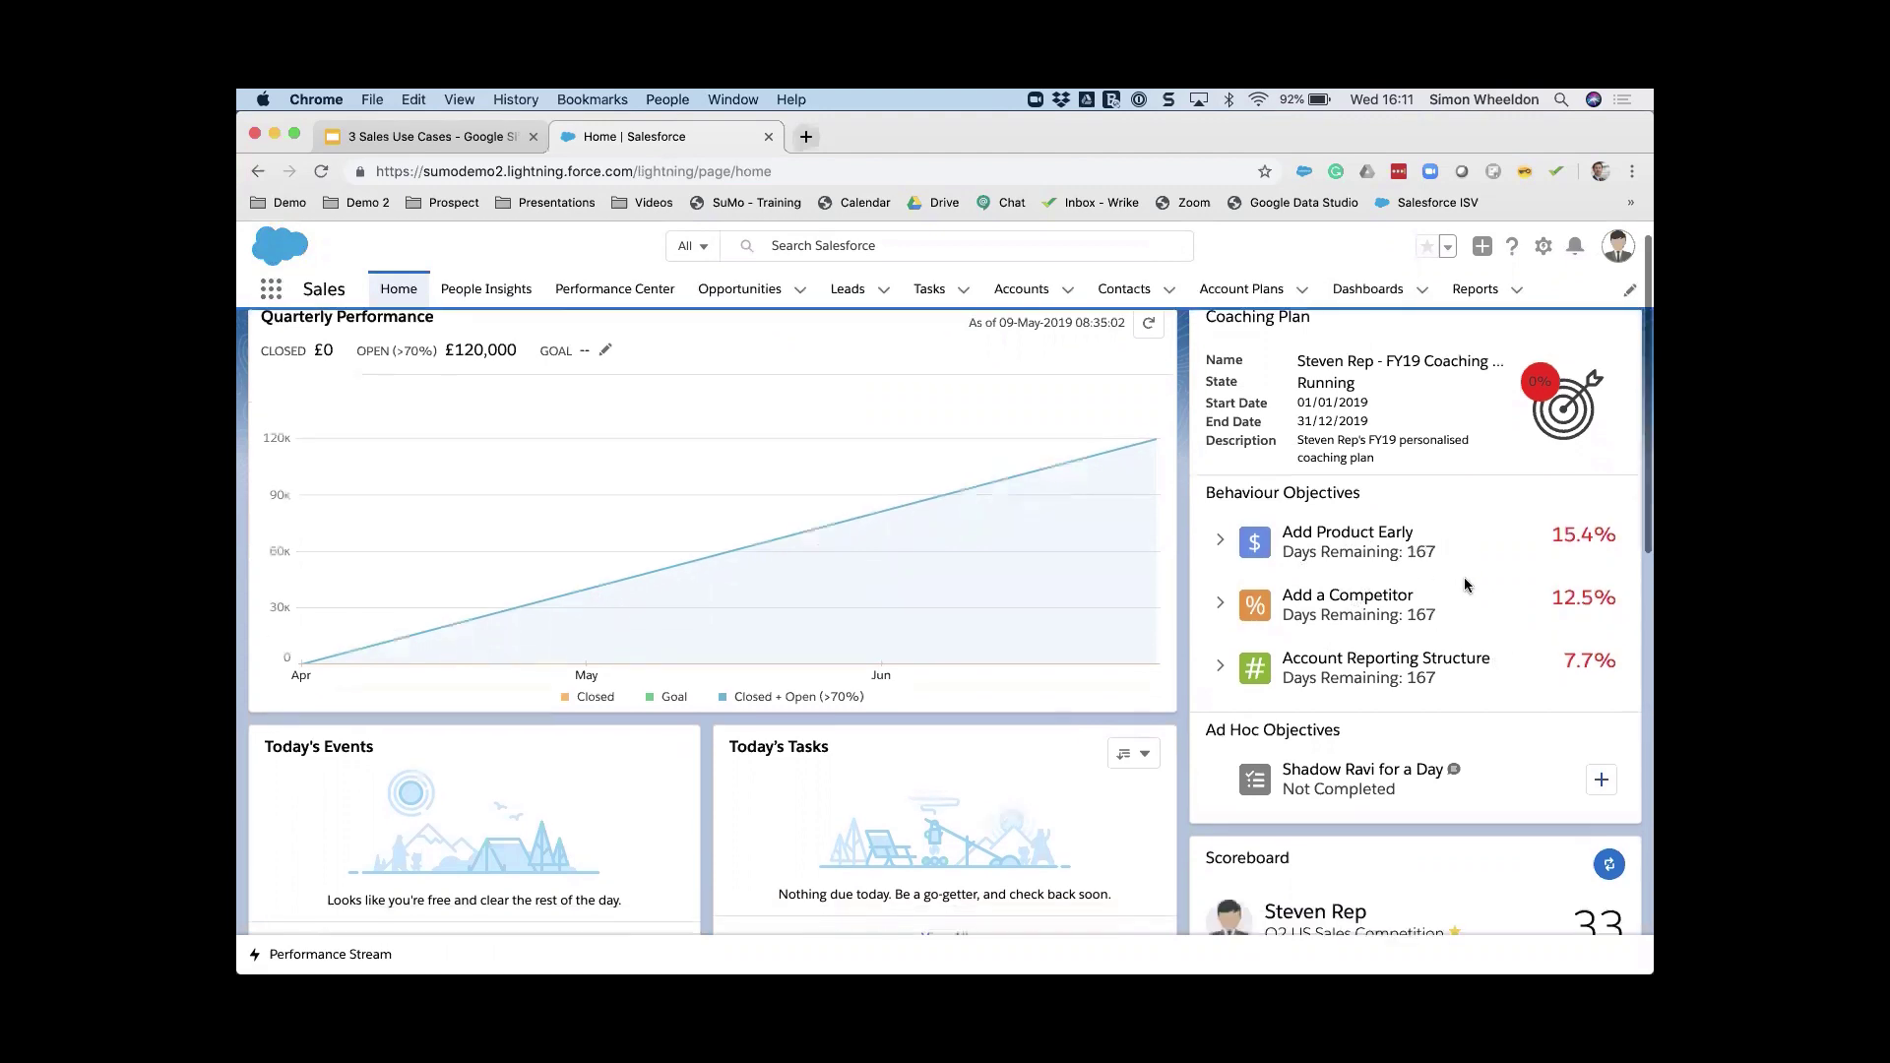
{"action": "scroll", "coordinate": [1465, 585], "scroll_direction": "up", "scroll_amount": 1}
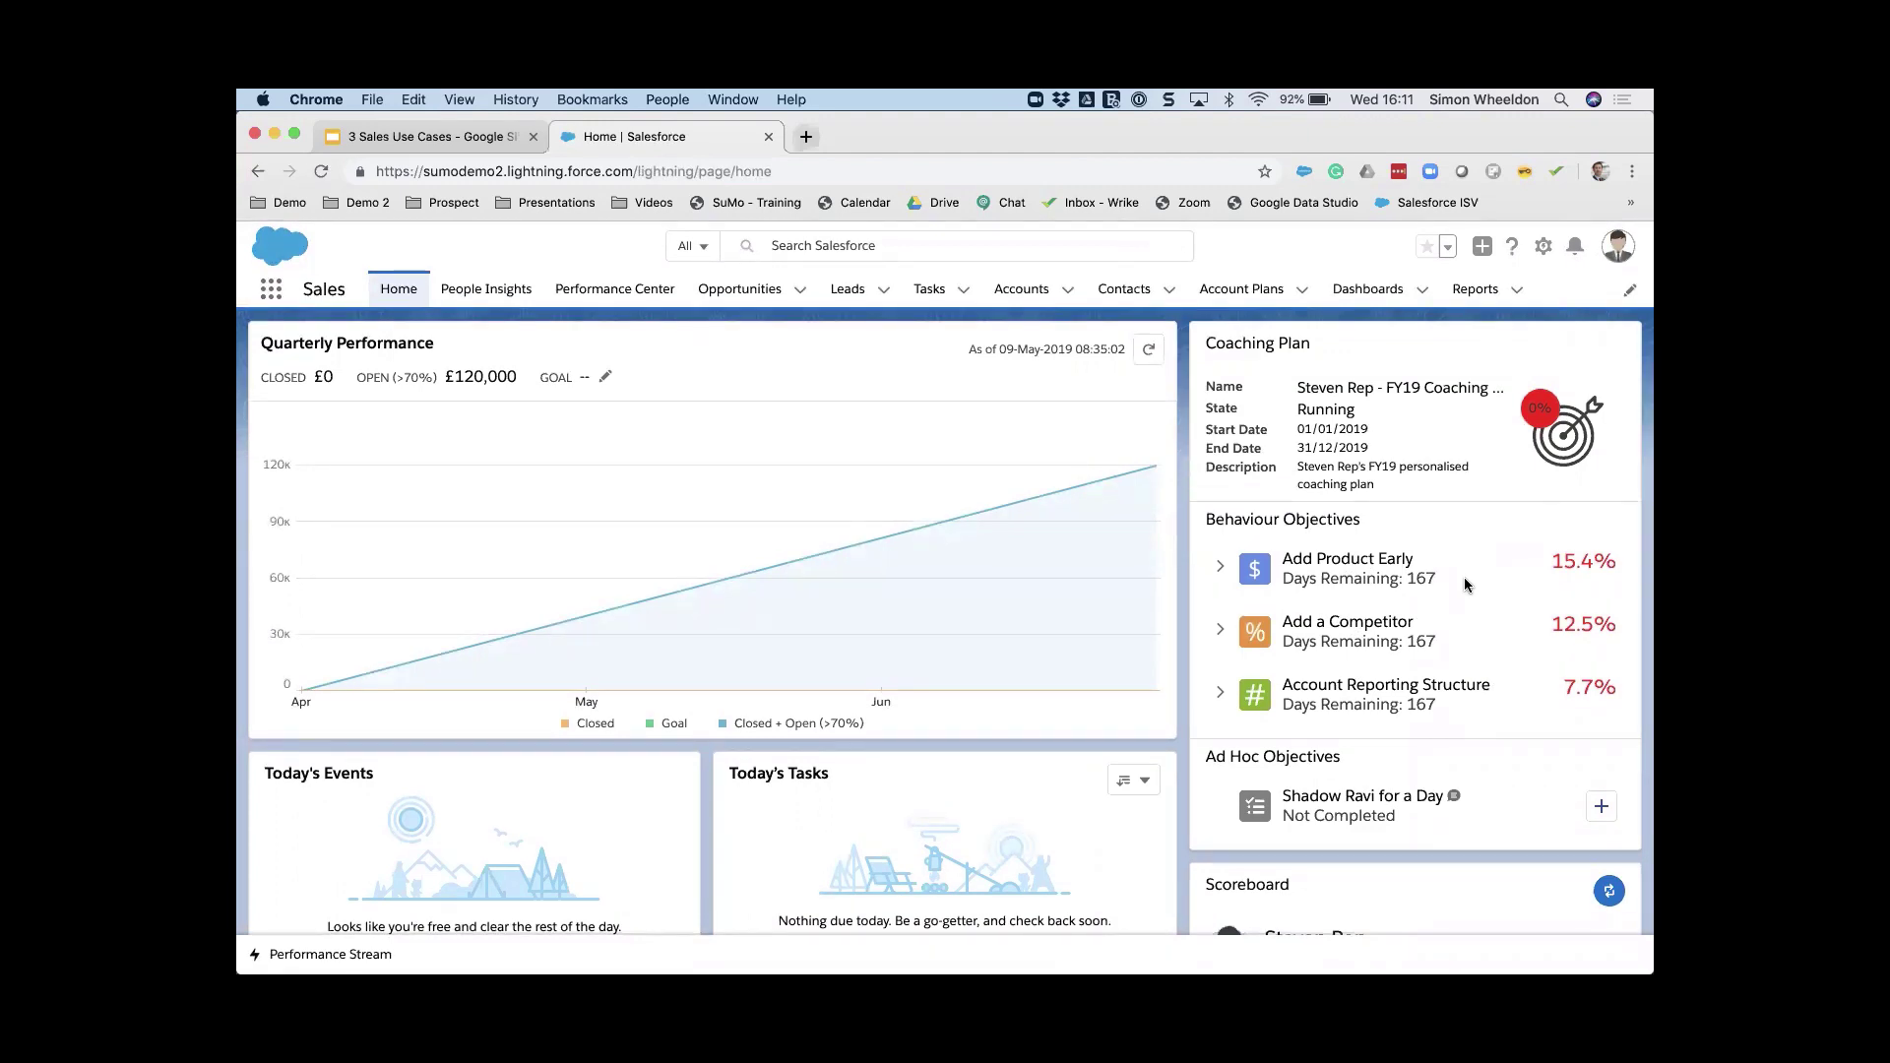
{"action": "left_click", "coordinate": [440, 141]}
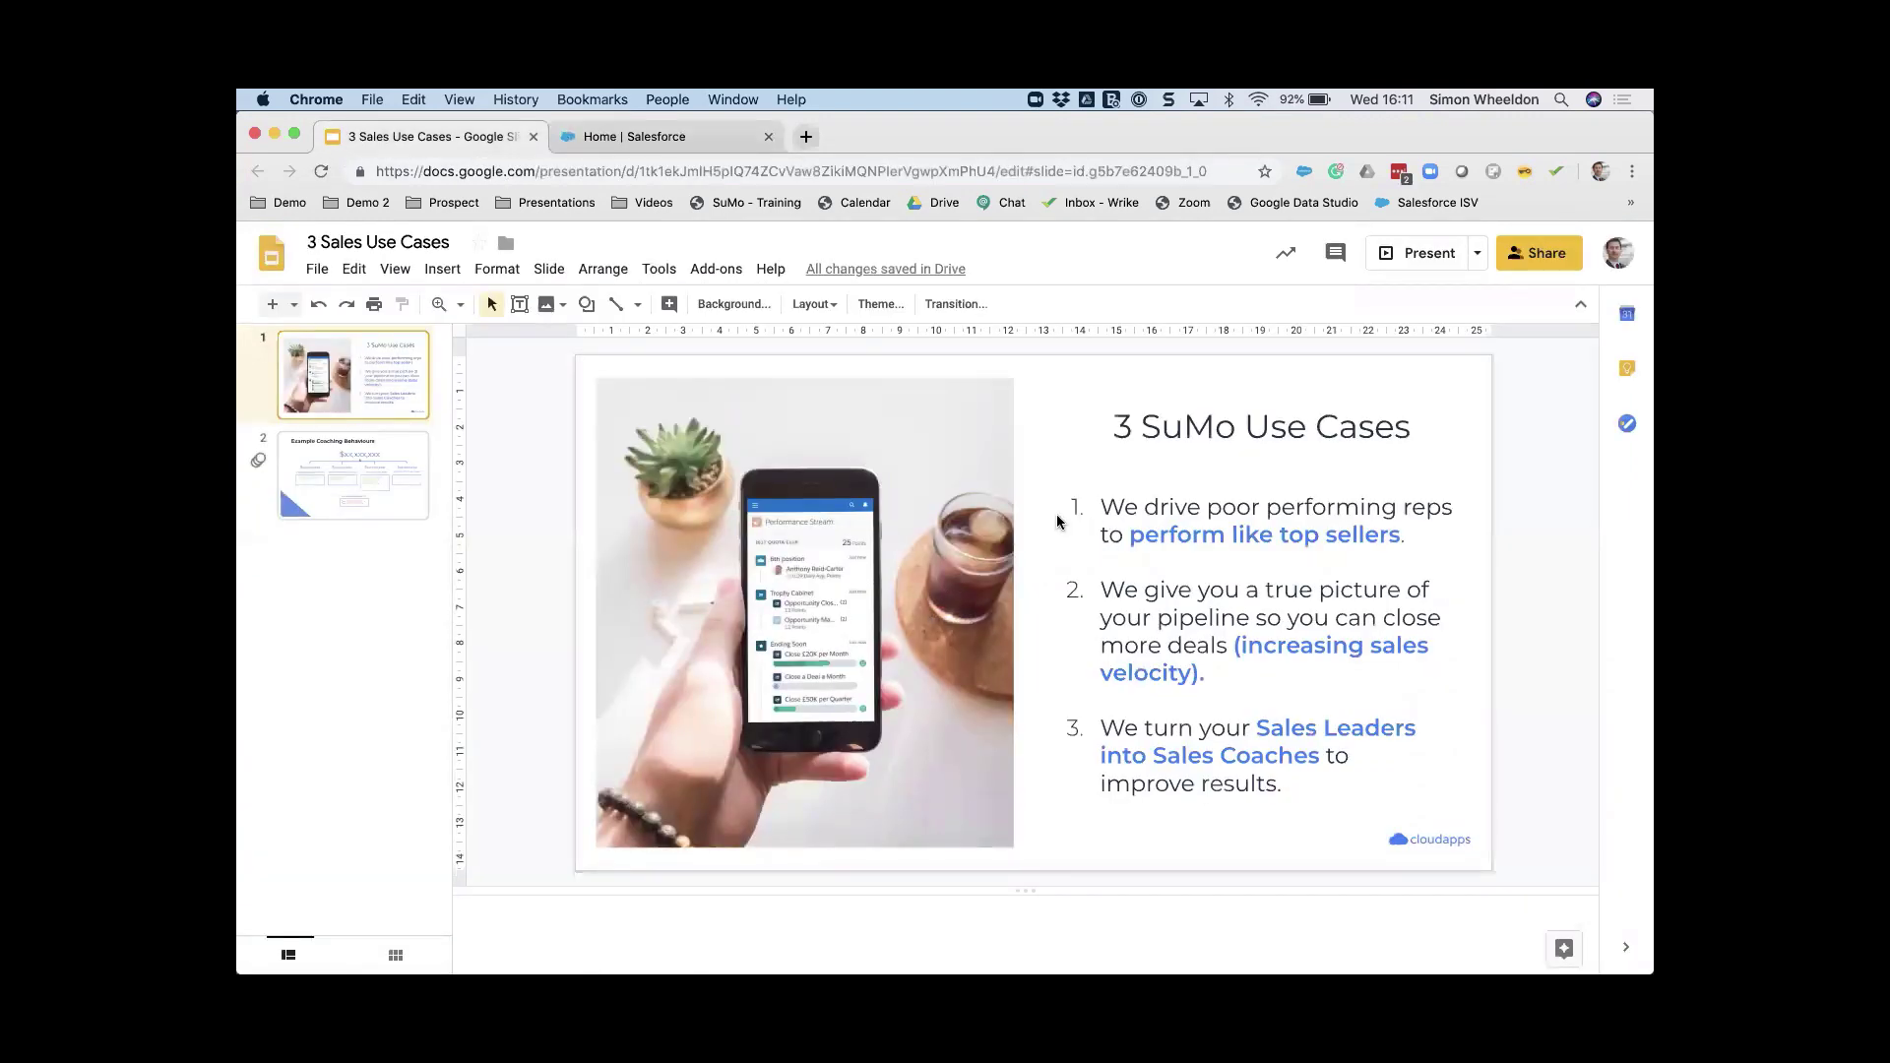